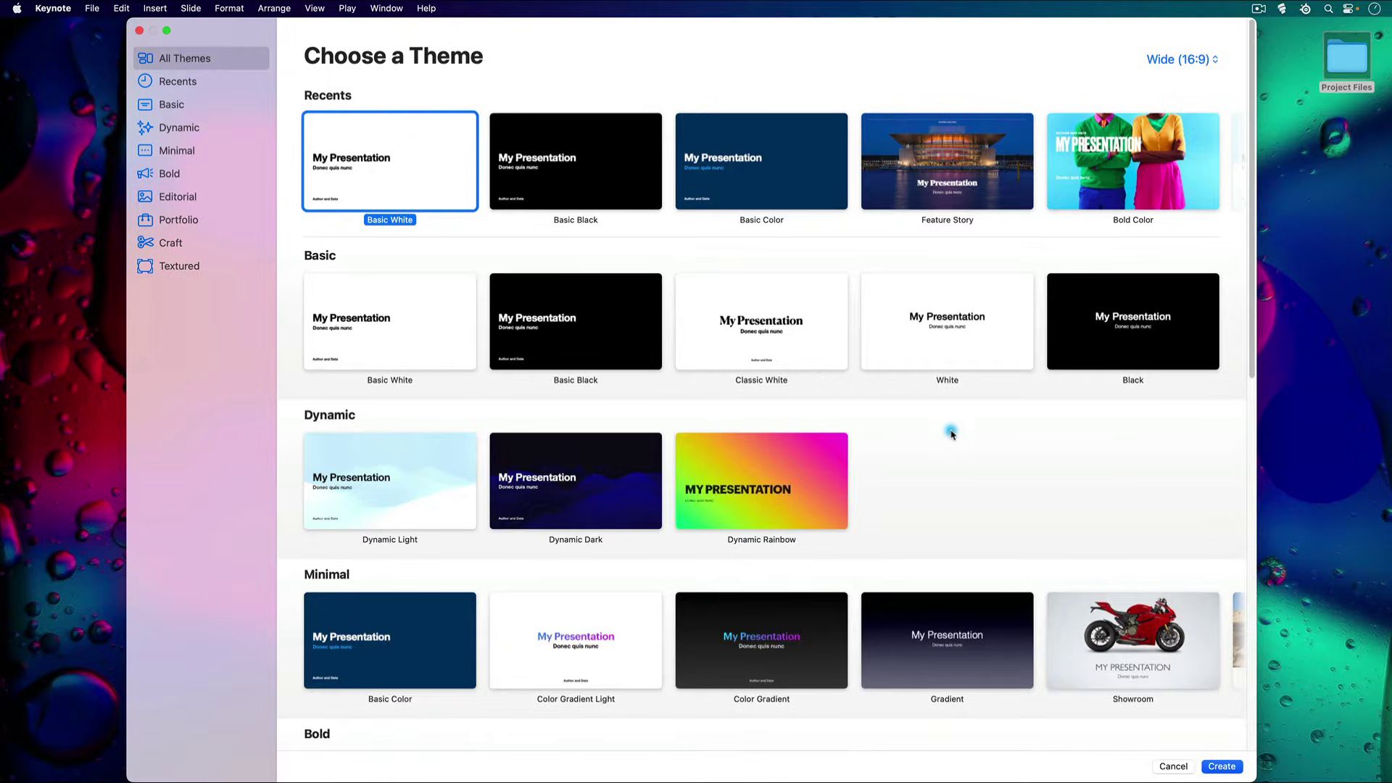
- Create a presentation from the Basic White theme and delete its title, subtitle, and author and date placeholders
double_click(435, 165)
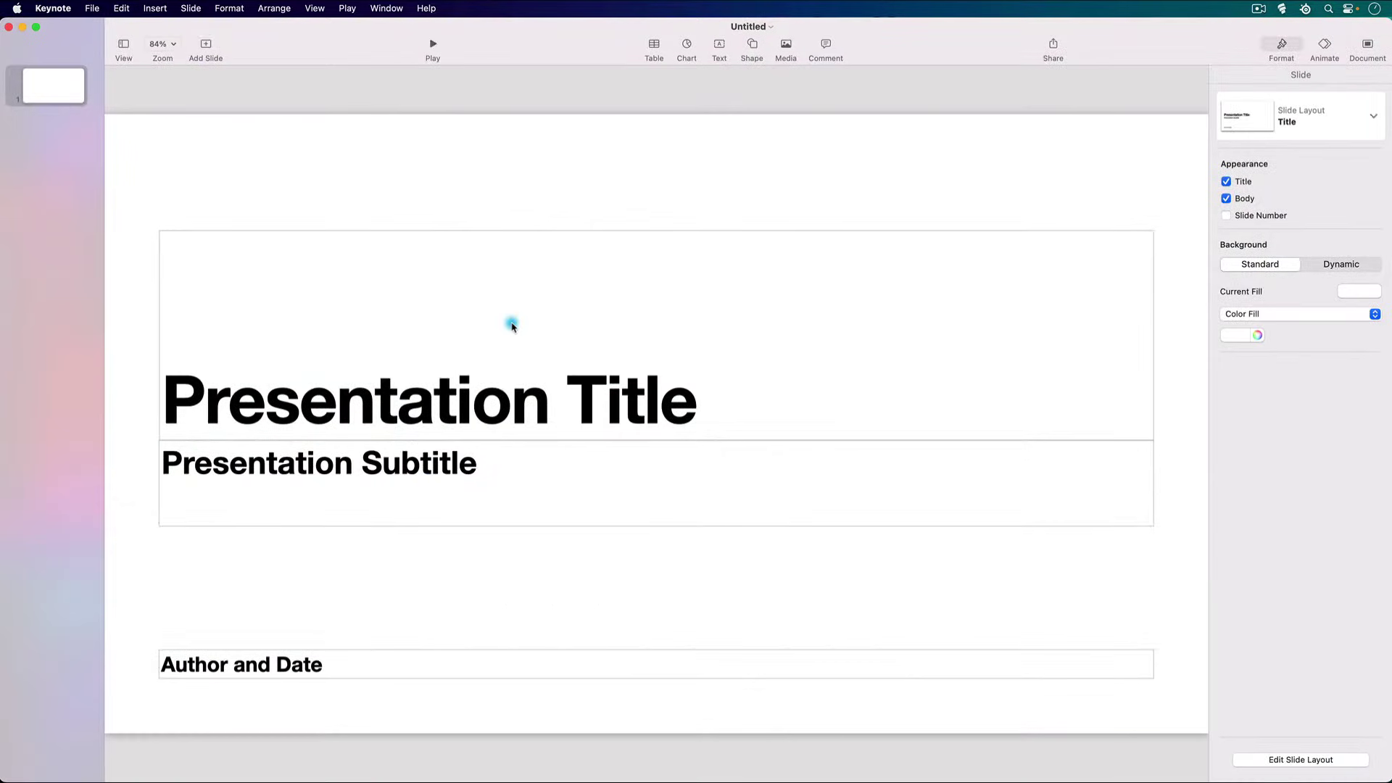
left_click(512, 326)
key("BackSpace")
left_click(541, 453)
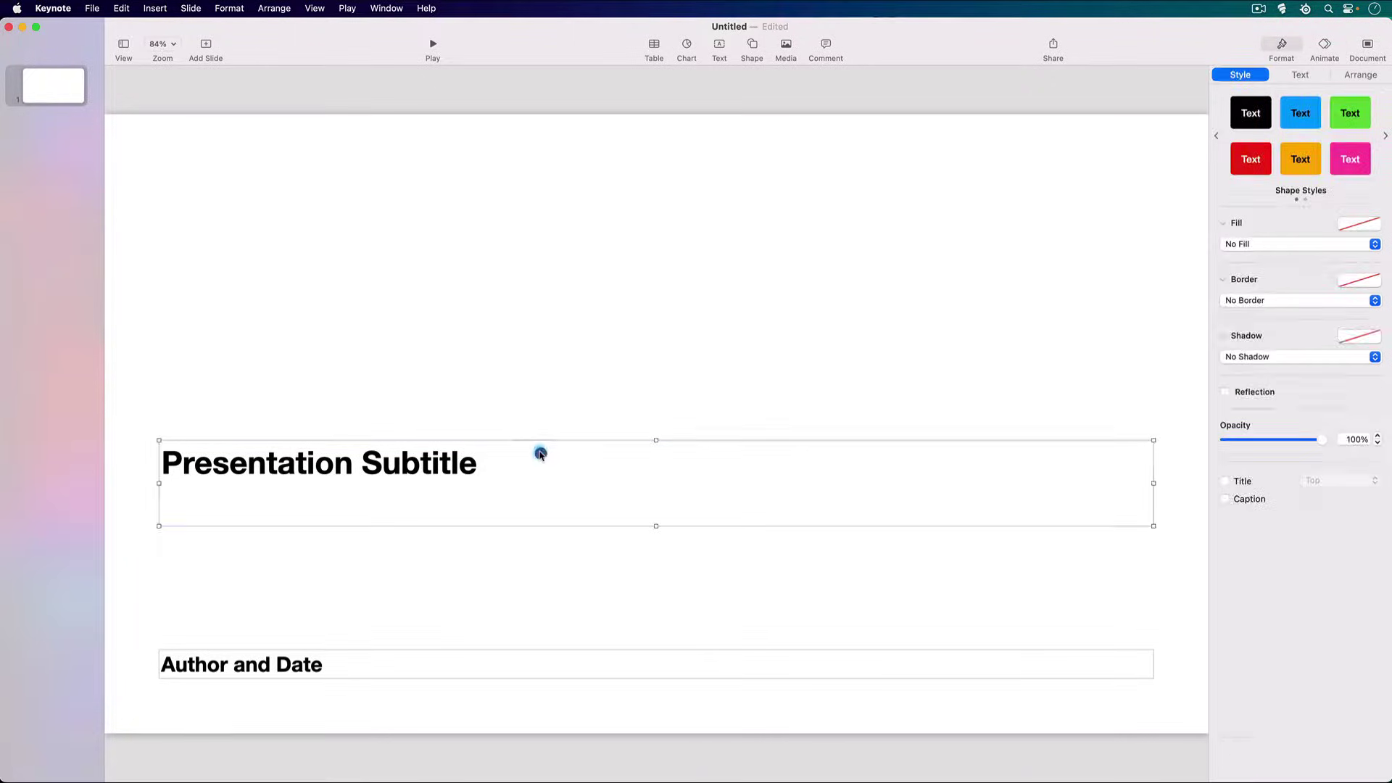
key("BackSpace")
left_click(622, 662)
key("BackSpace")
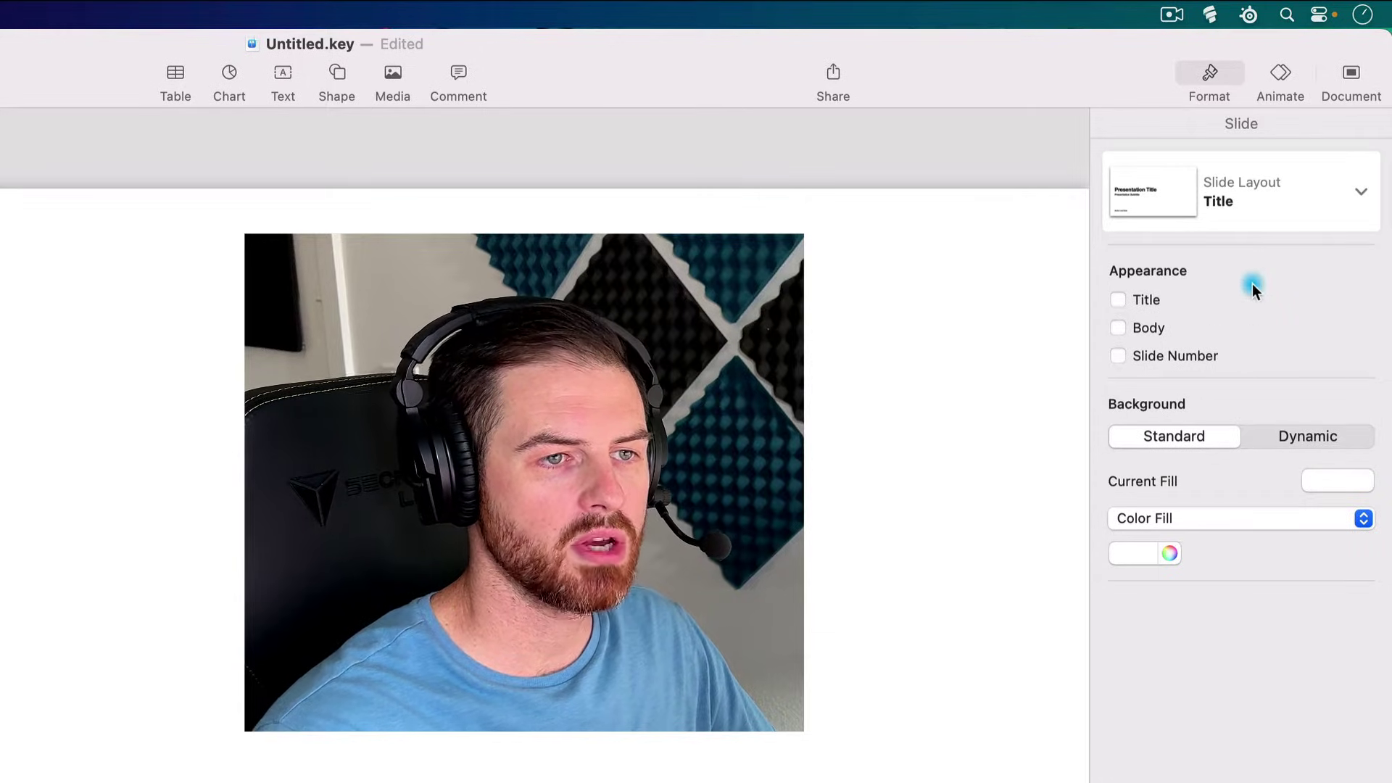
- Check the custom slide size dimensions in the document settings and choose the Widescreen (16:9) slide size
left_click(1351, 73)
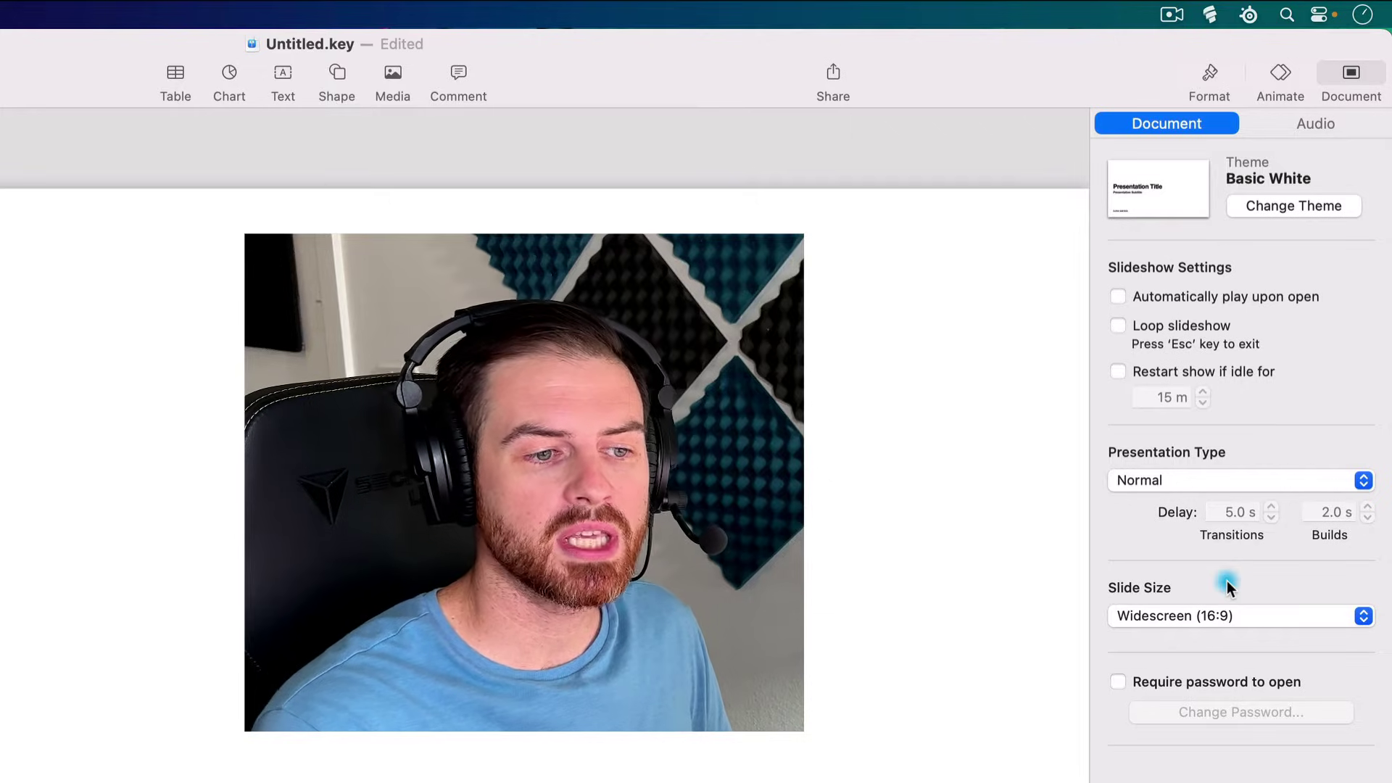
left_click(1320, 610)
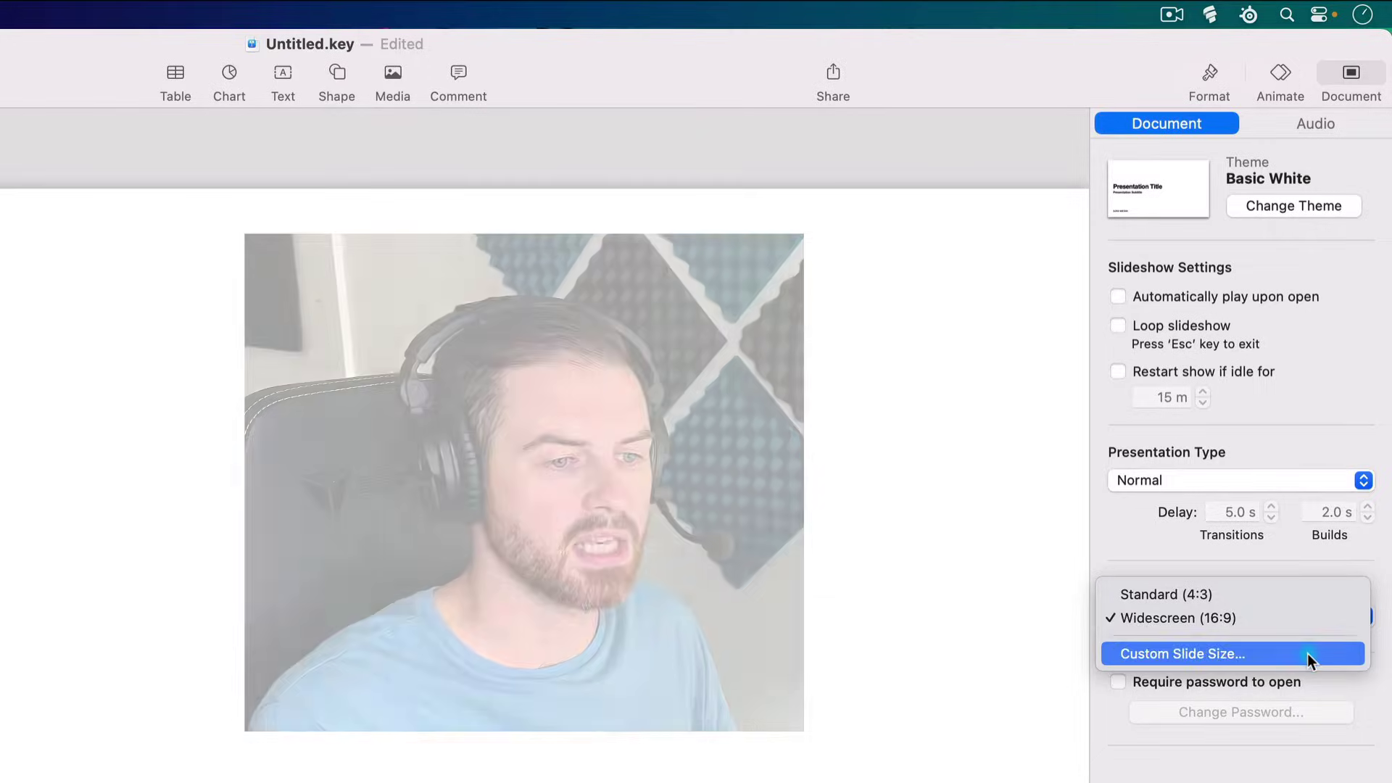
left_click(1306, 654)
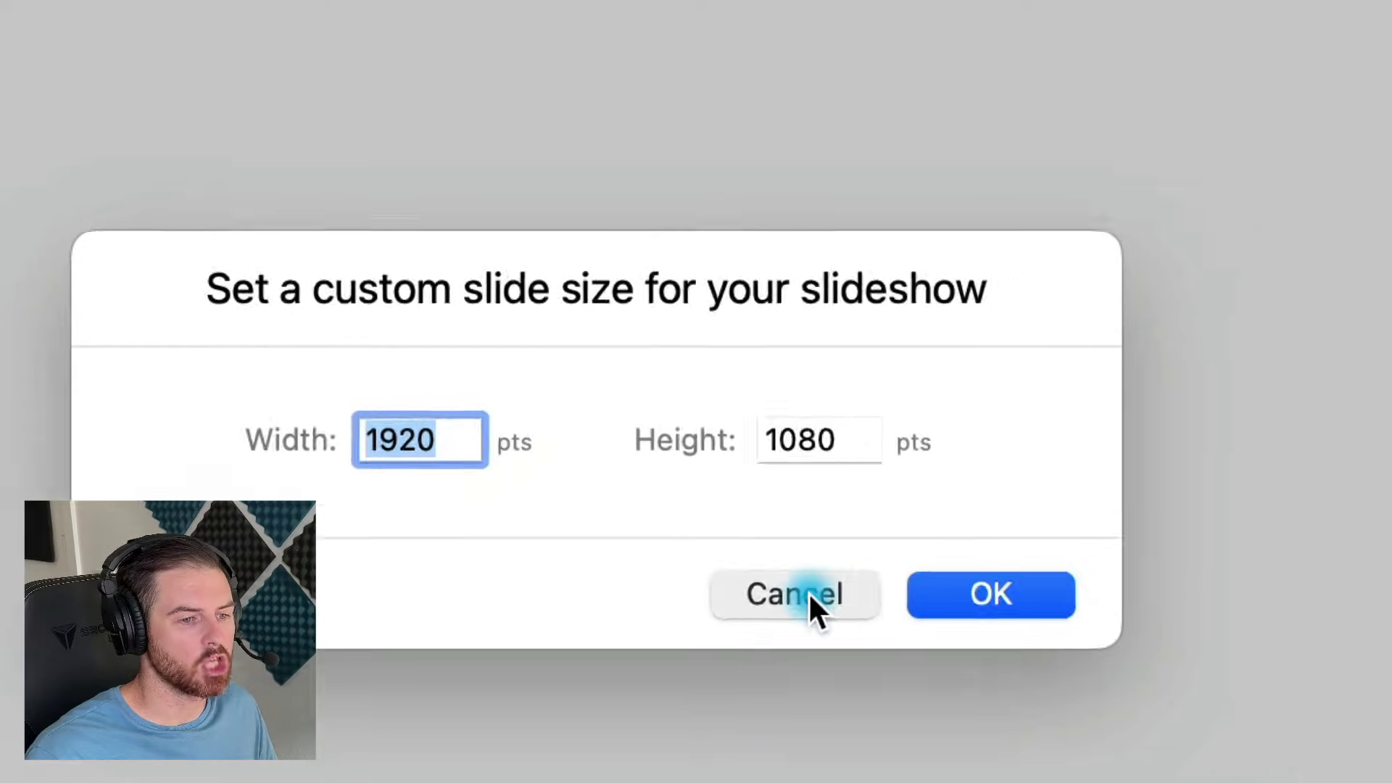
left_click(935, 553)
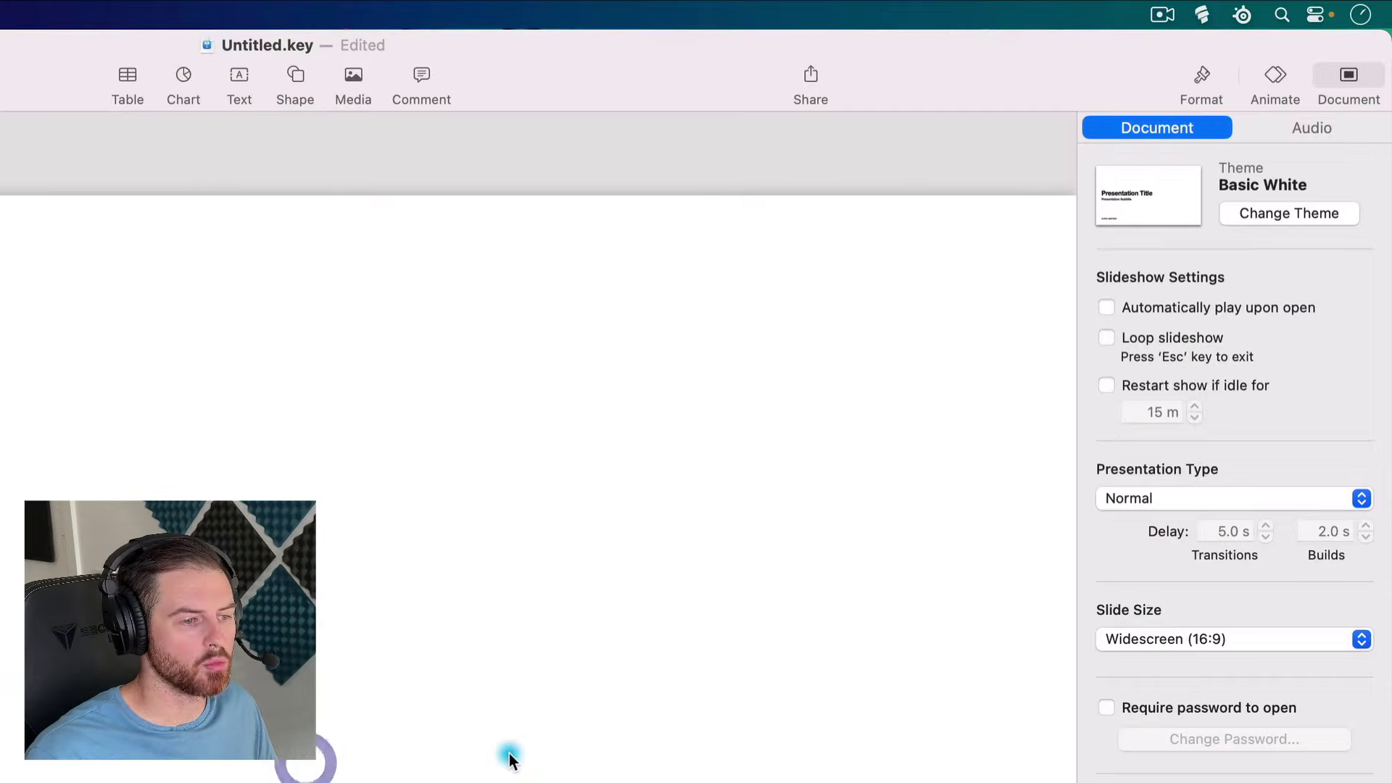
left_click(1306, 646)
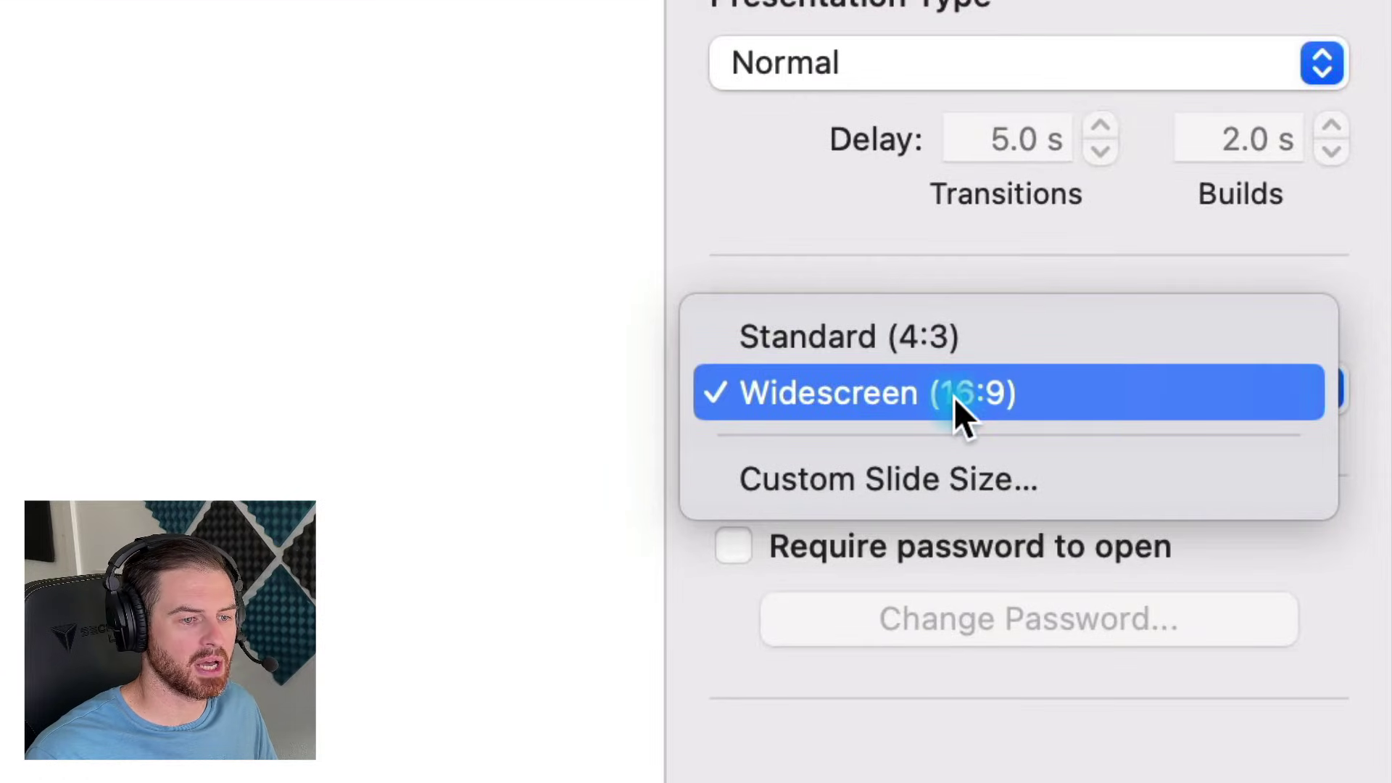
left_click(1093, 398)
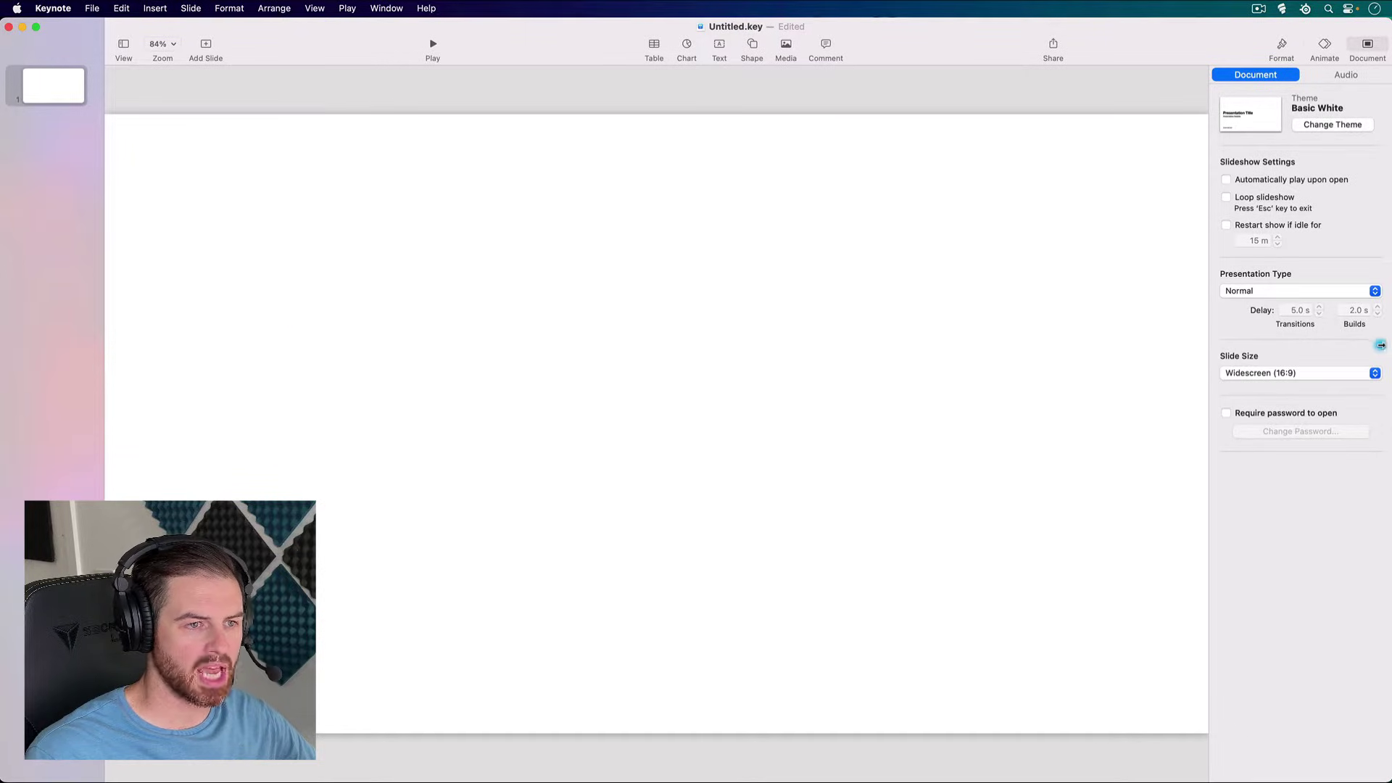
- Insert Typewriter.jpeg from the Project Files folder onto the slide and align it with the slide's top edge
left_click_drag(1381, 347, 1283, 344)
double_click(1347, 58)
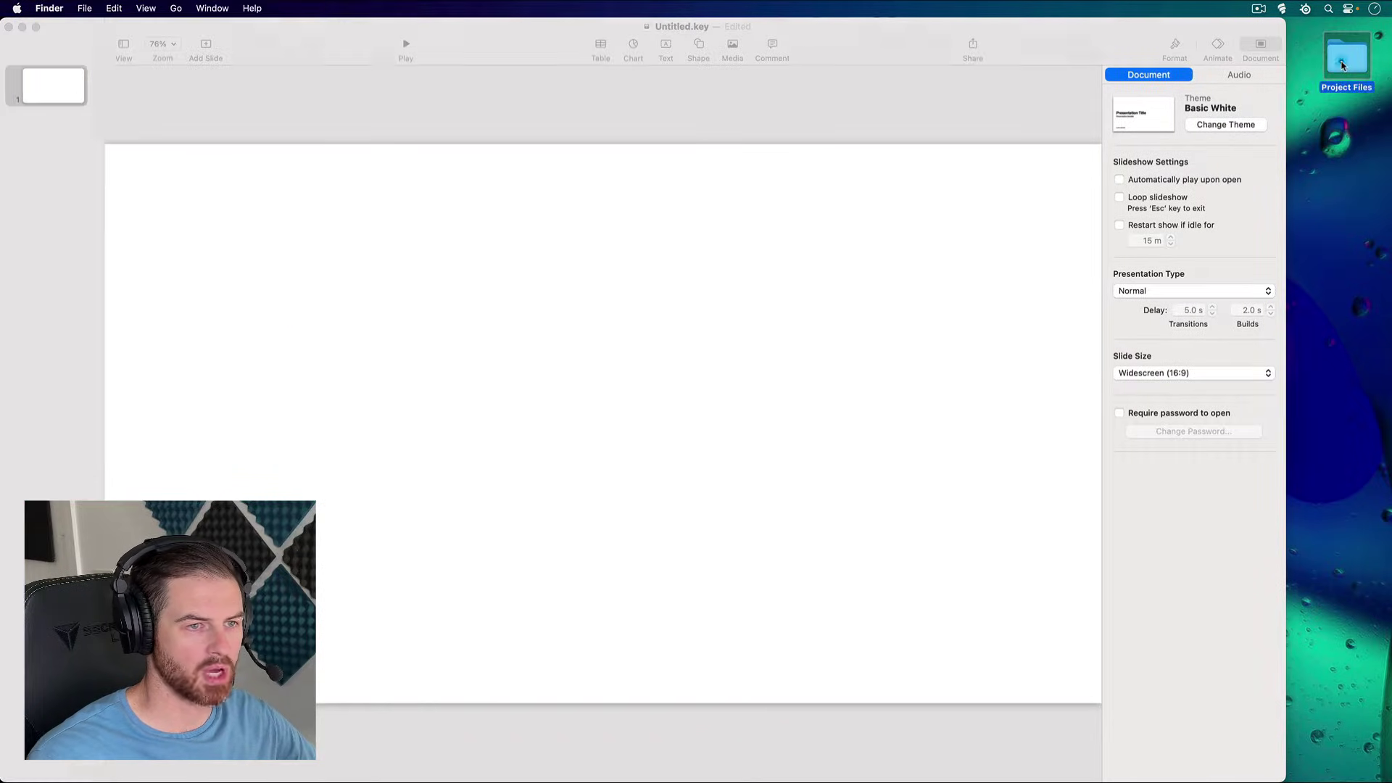
left_click_drag(665, 154, 1076, 316)
left_click_drag(946, 360, 593, 317)
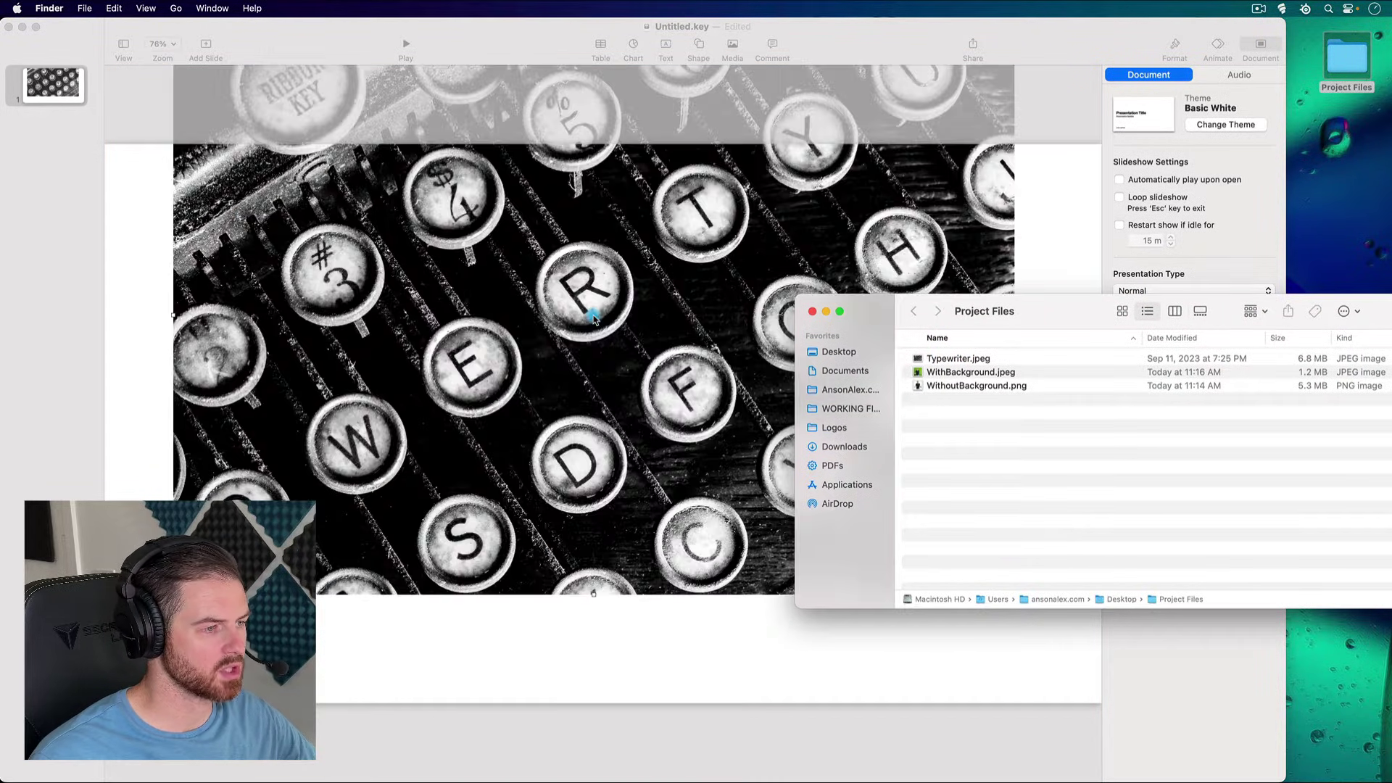
left_click(812, 312)
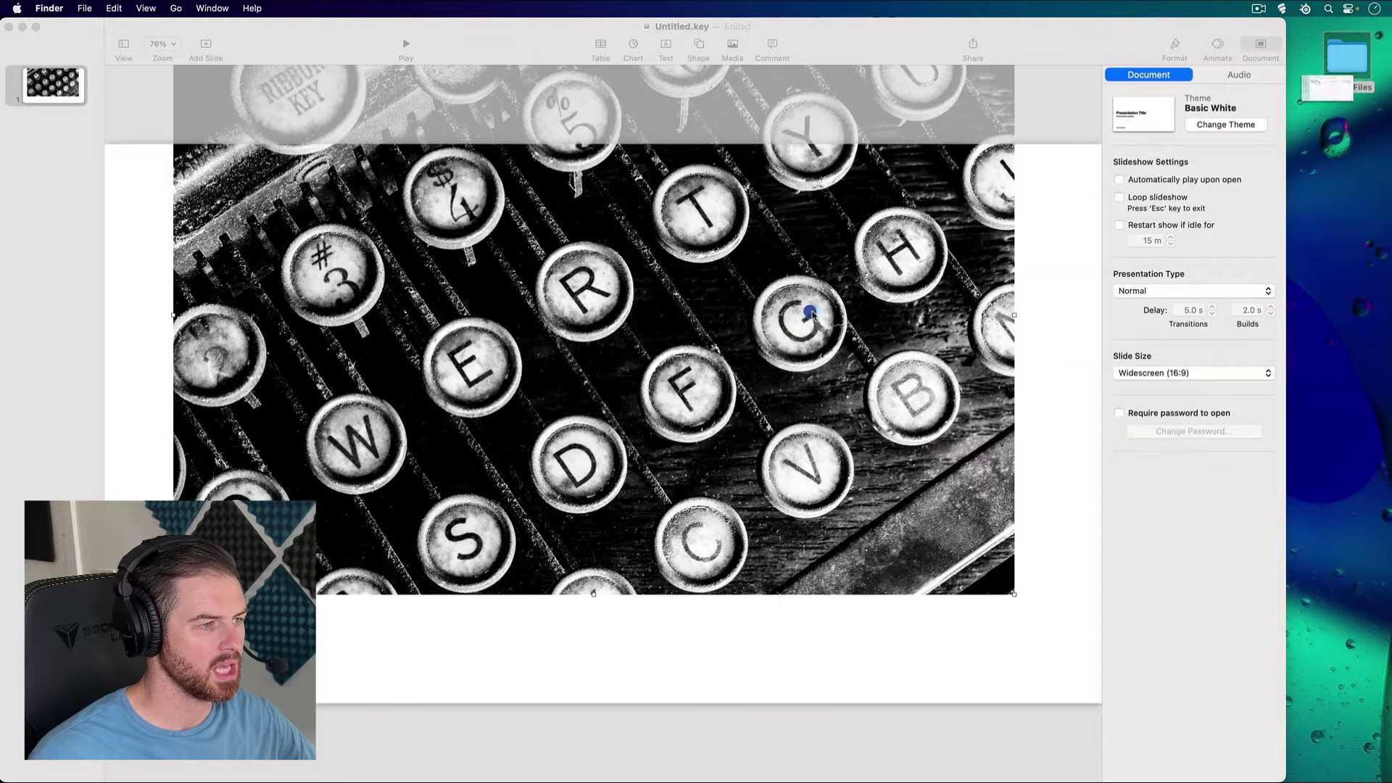
left_click(576, 285)
left_click_drag(582, 332, 605, 437)
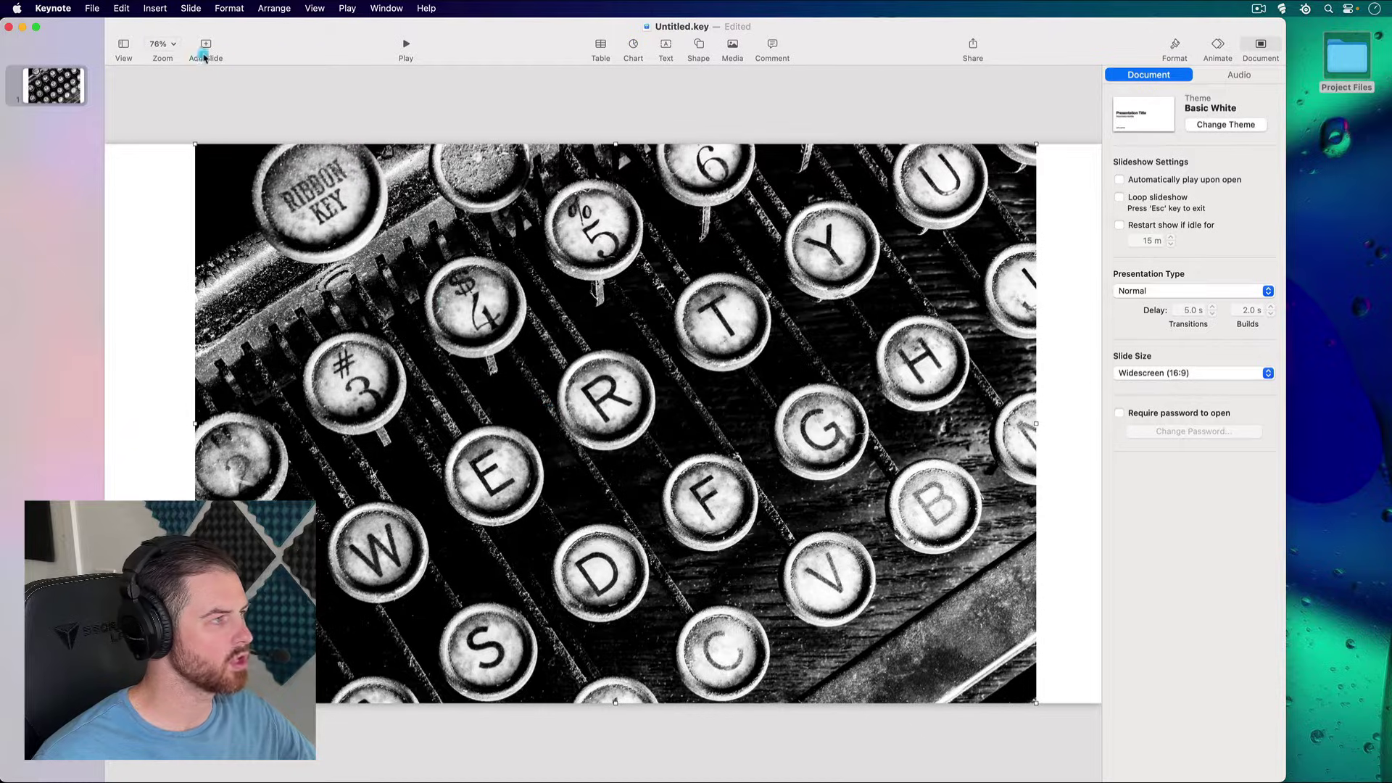
- Insert a text box and place it on the white margin beside the typewriter photo's left edge
left_click(161, 9)
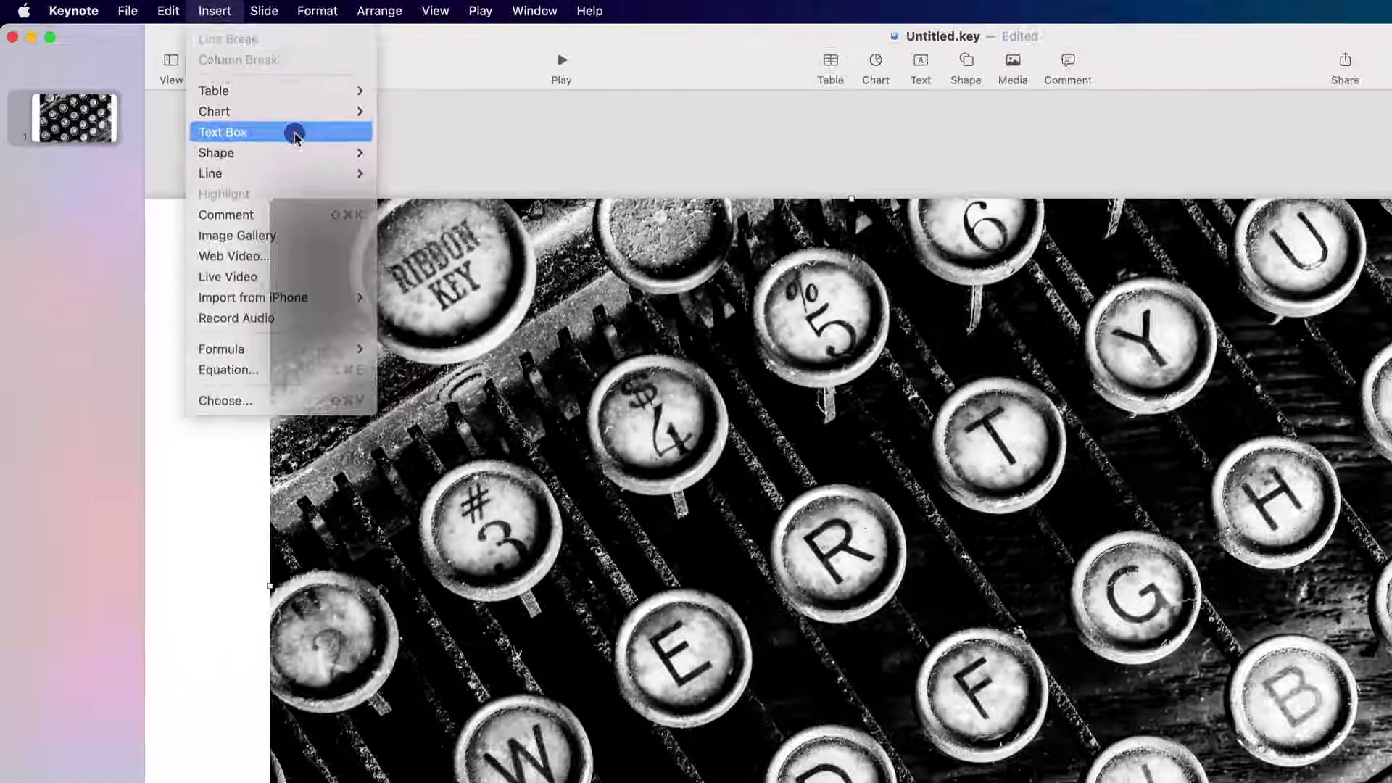
left_click(518, 236)
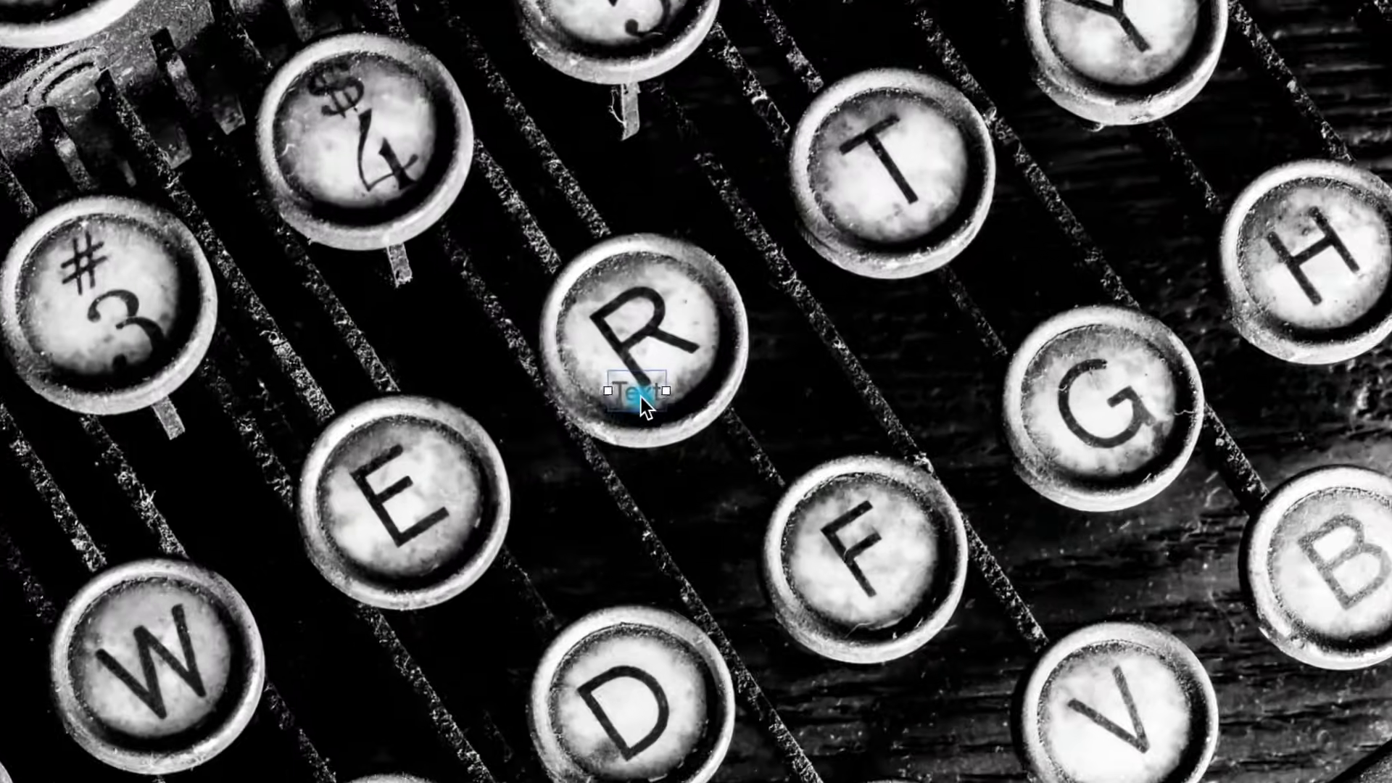
left_click_drag(588, 429, 366, 395)
left_click_drag(341, 340, 157, 368)
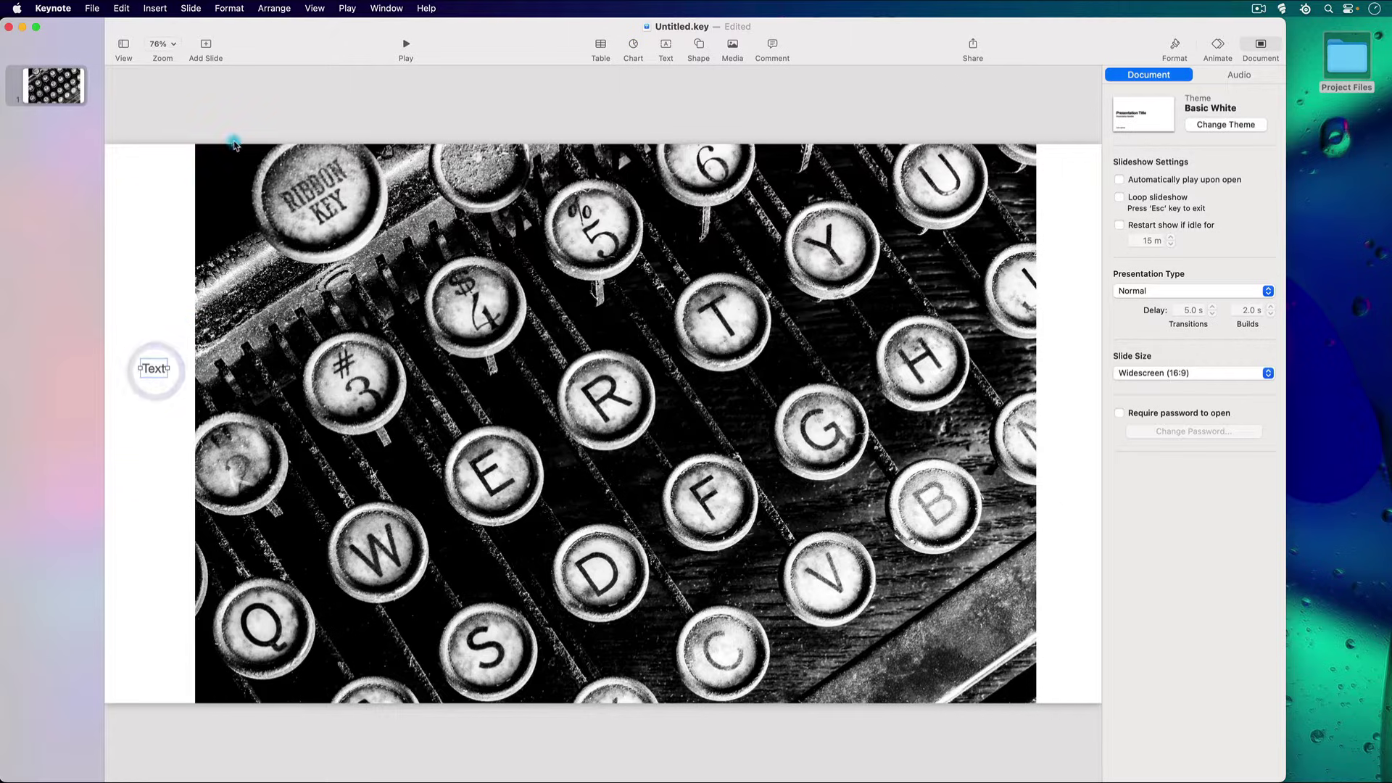
- Insert a rectangle shape and place it on the white margin directly below the text box
left_click(156, 8)
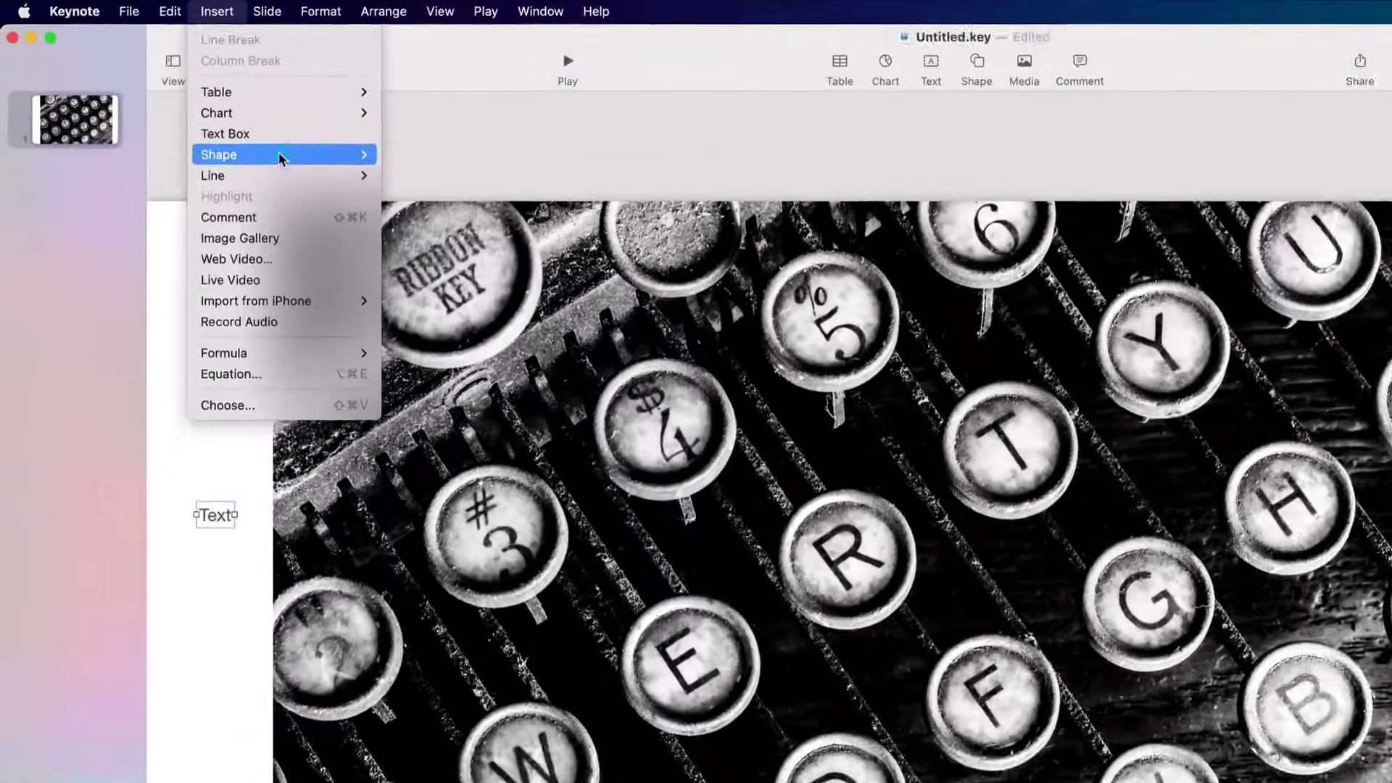
mouse_move(282, 160)
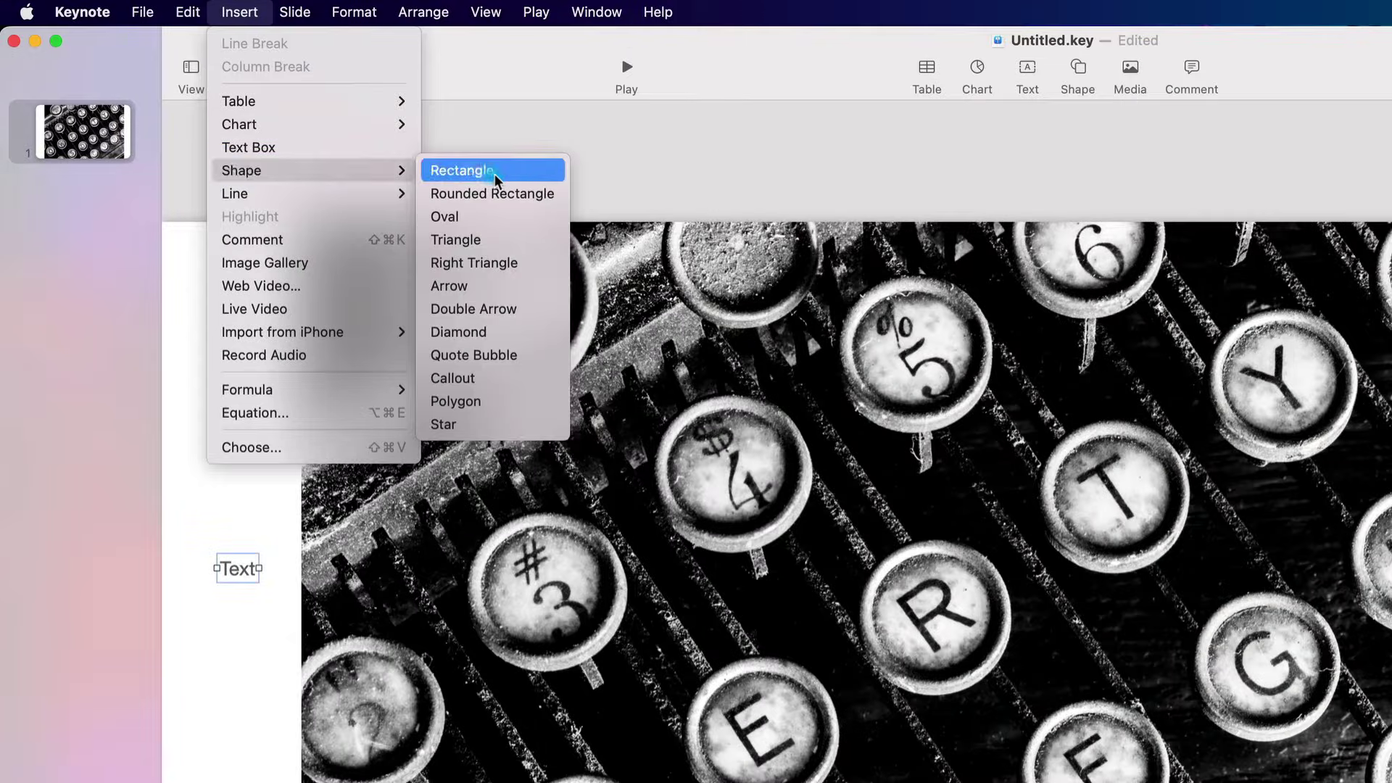
left_click(532, 178)
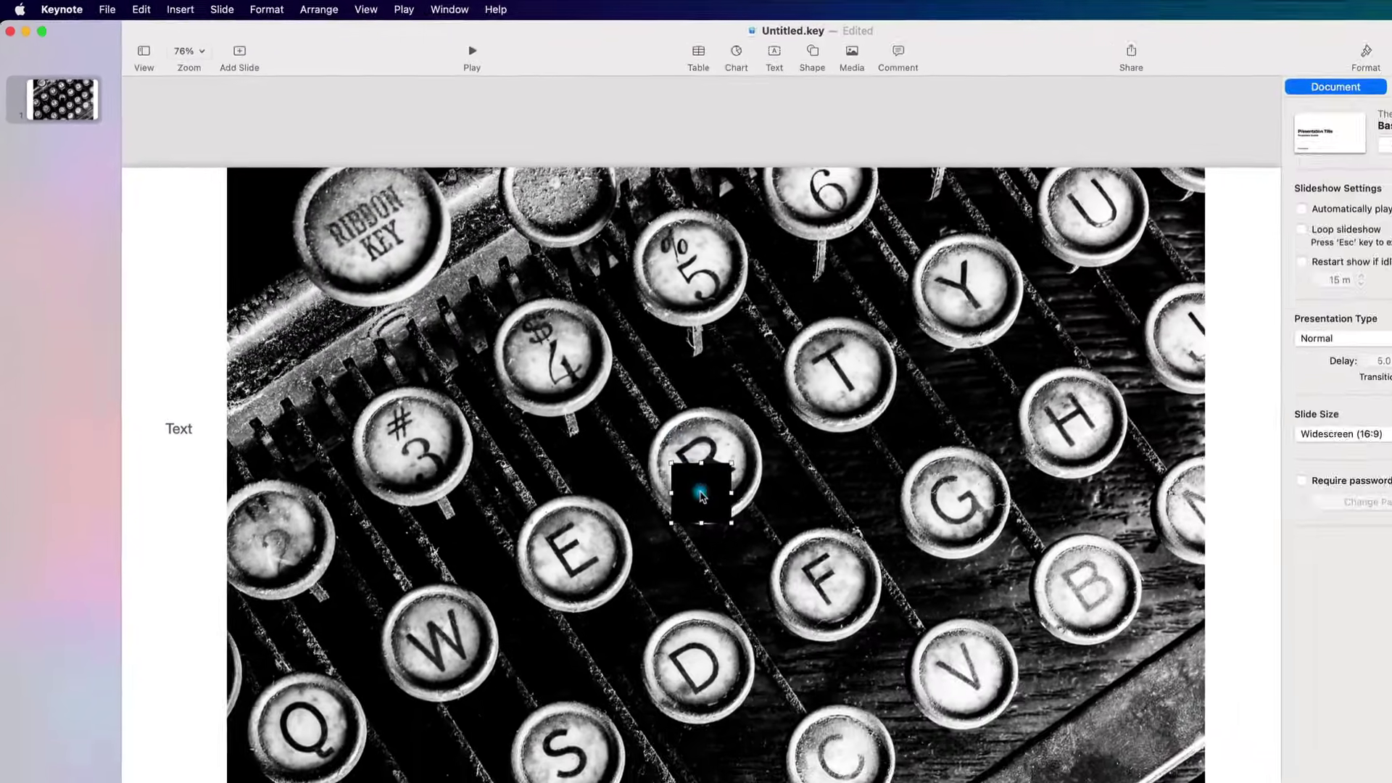
left_click_drag(700, 495, 444, 478)
left_click_drag(382, 411, 148, 426)
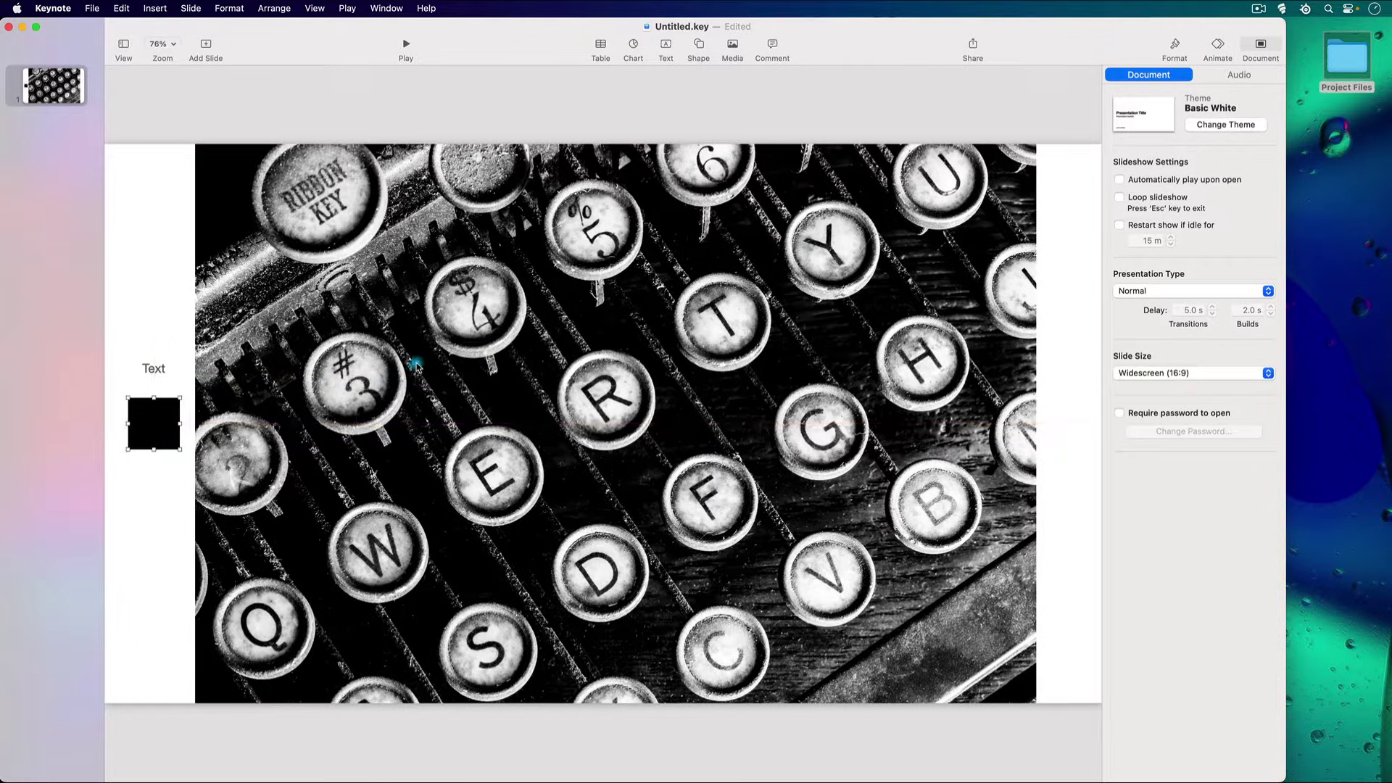
left_click(154, 8)
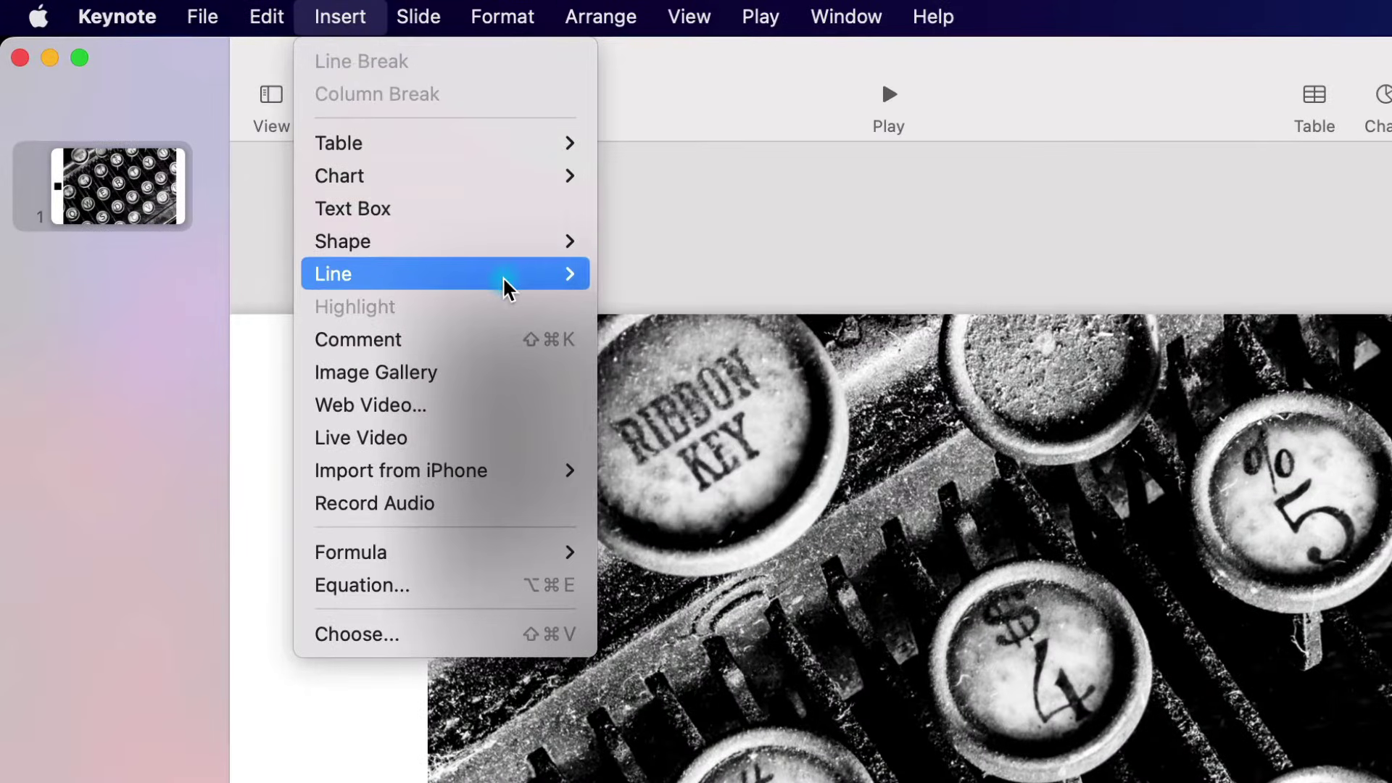
mouse_move(252, 130)
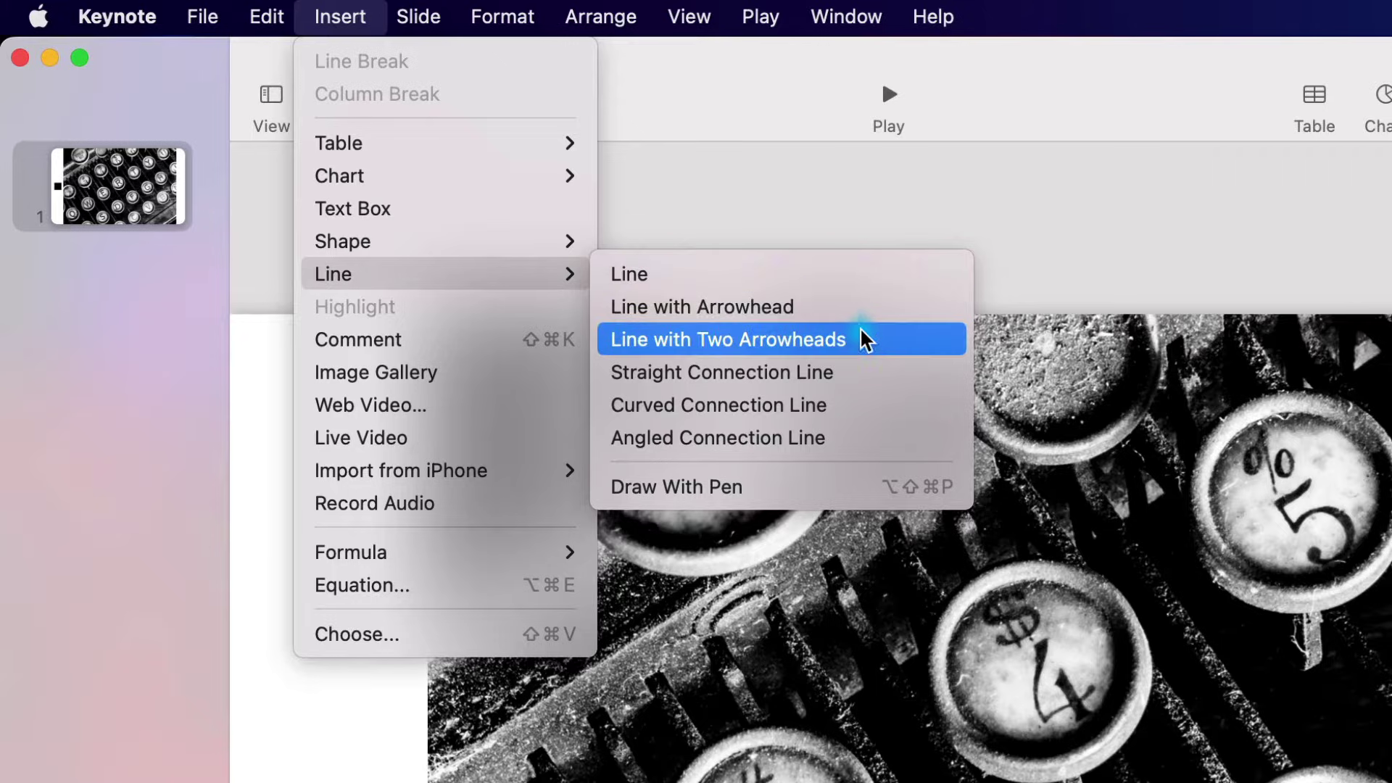
left_click(837, 328)
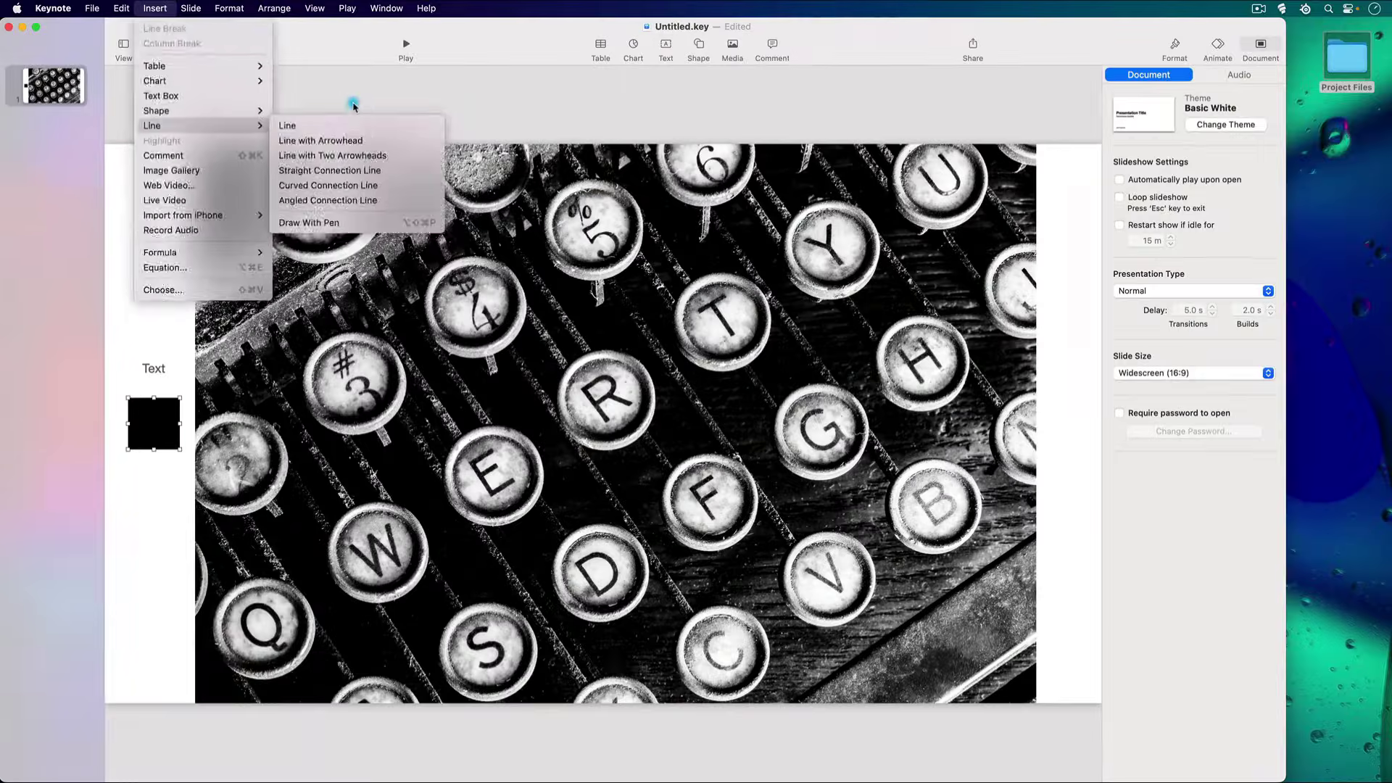
left_click(772, 231)
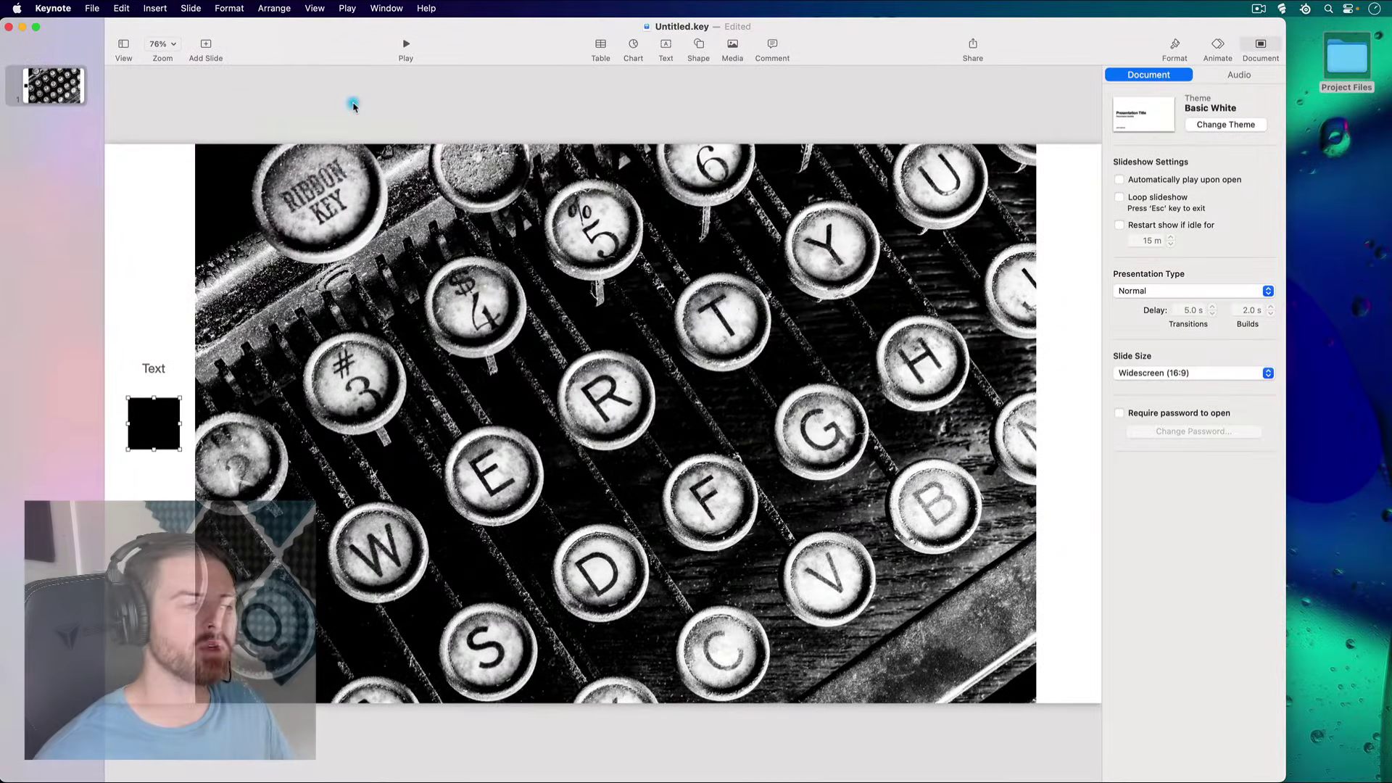
- Enlarge the typewriter photo from its upper-left and lower-right corners until it spans the slide's full width
left_click(419, 219)
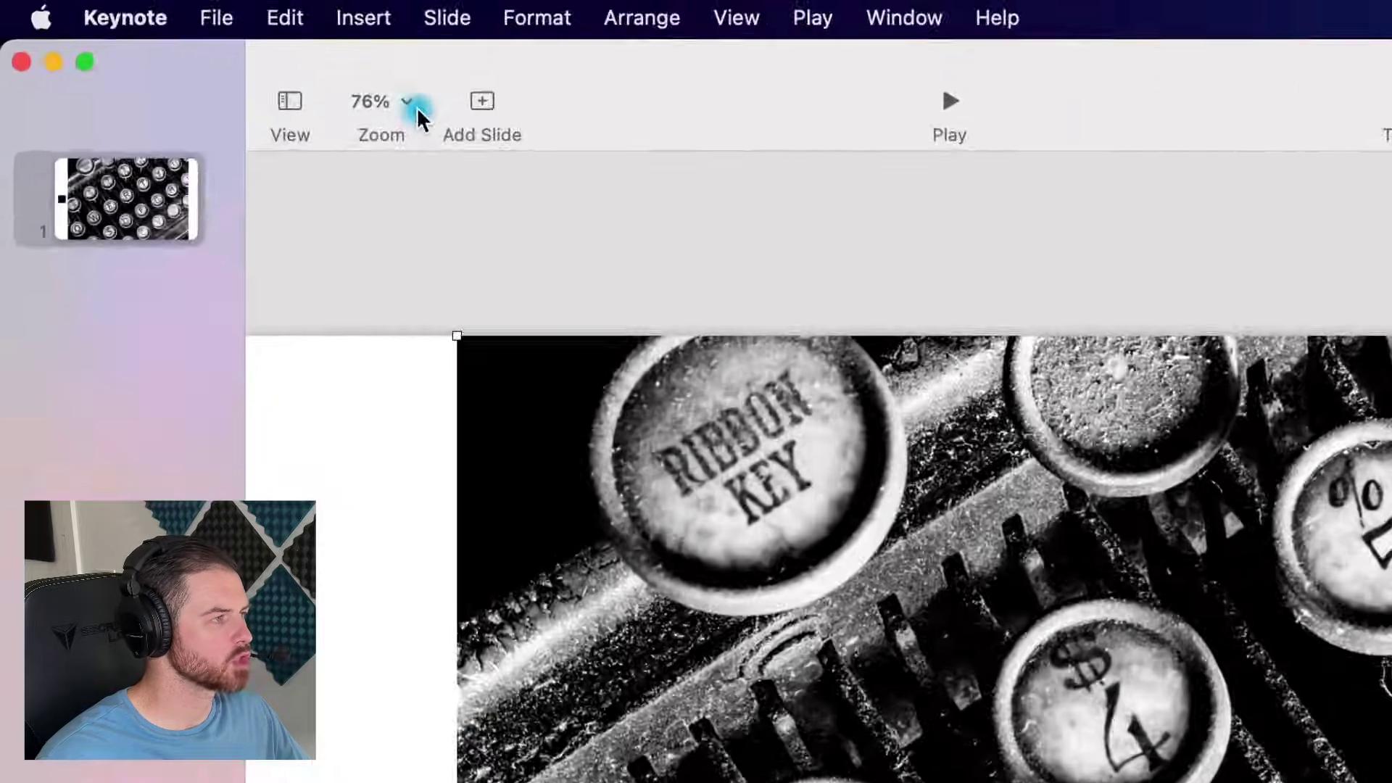
left_click(173, 44)
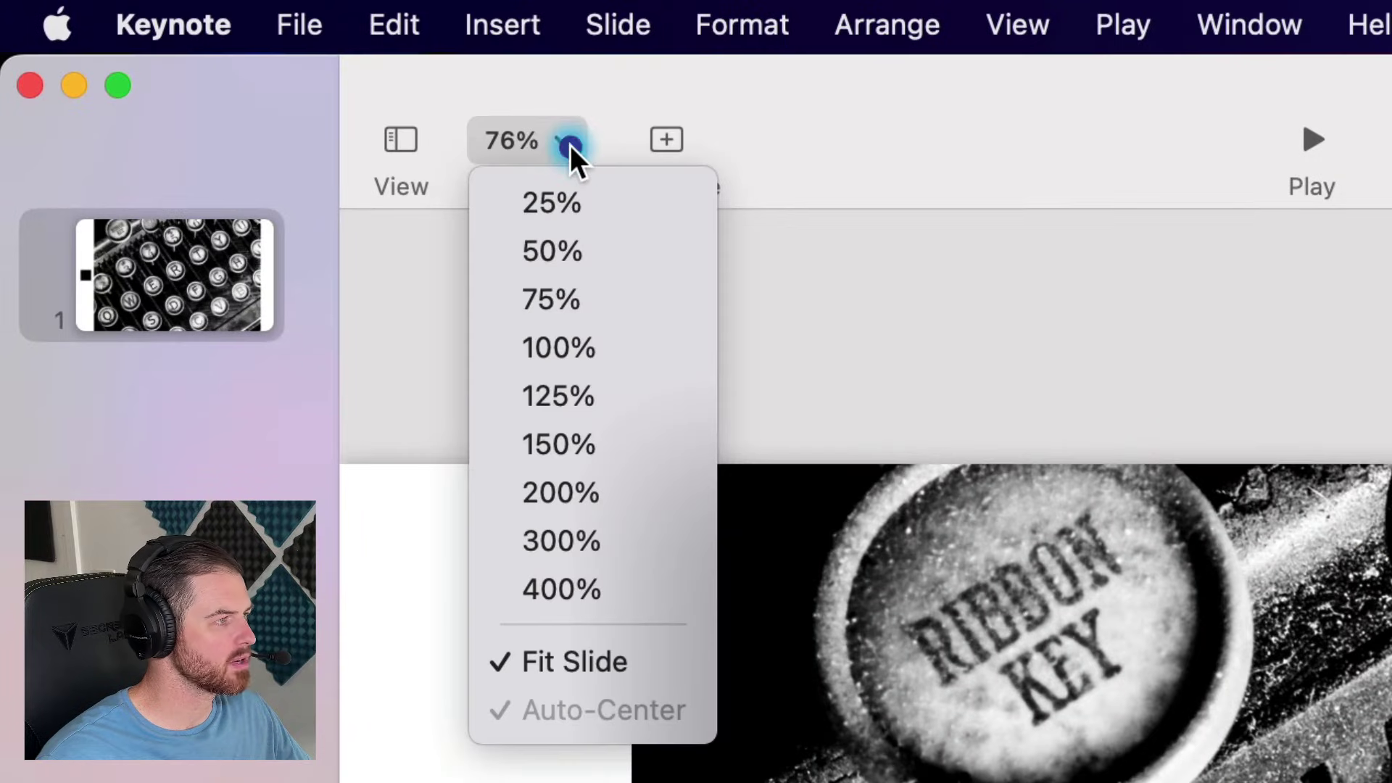
left_click(846, 340)
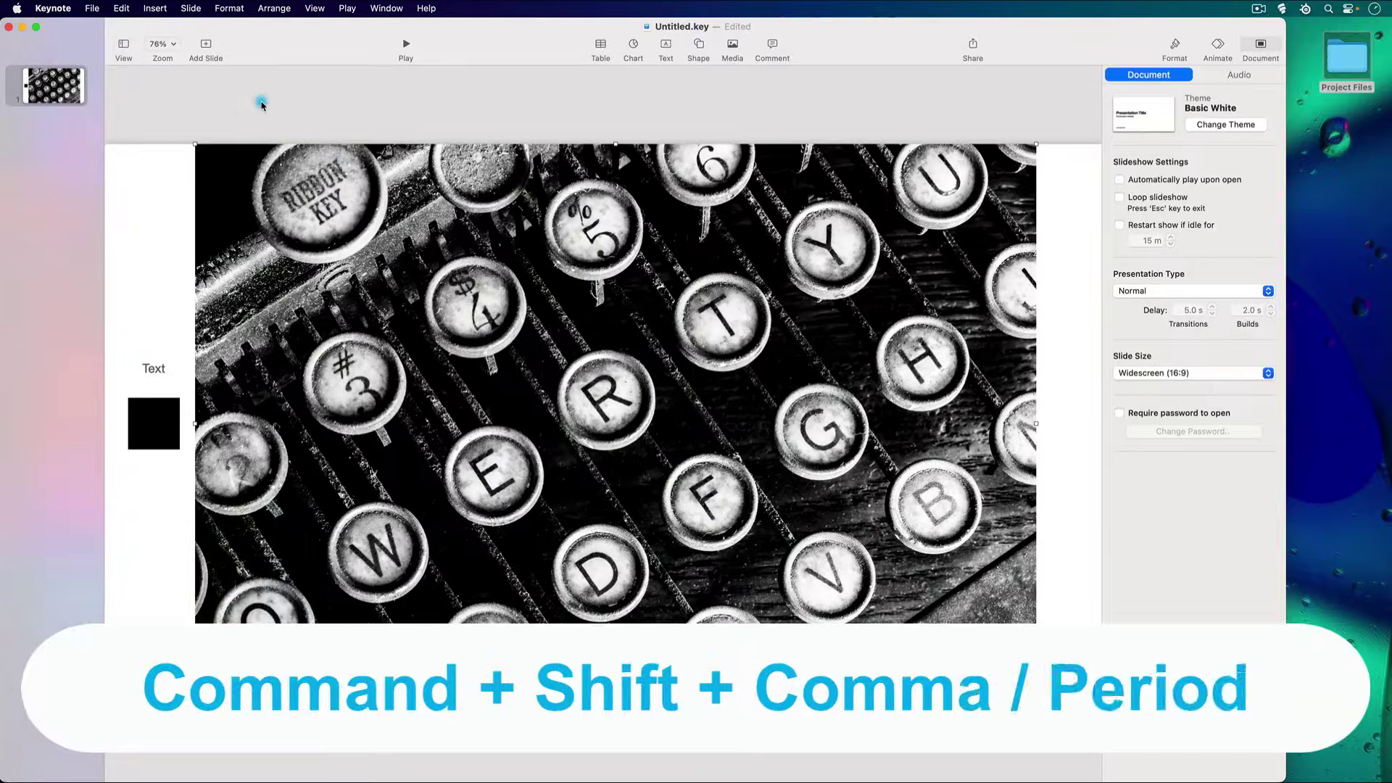
key("super+shift+comma")
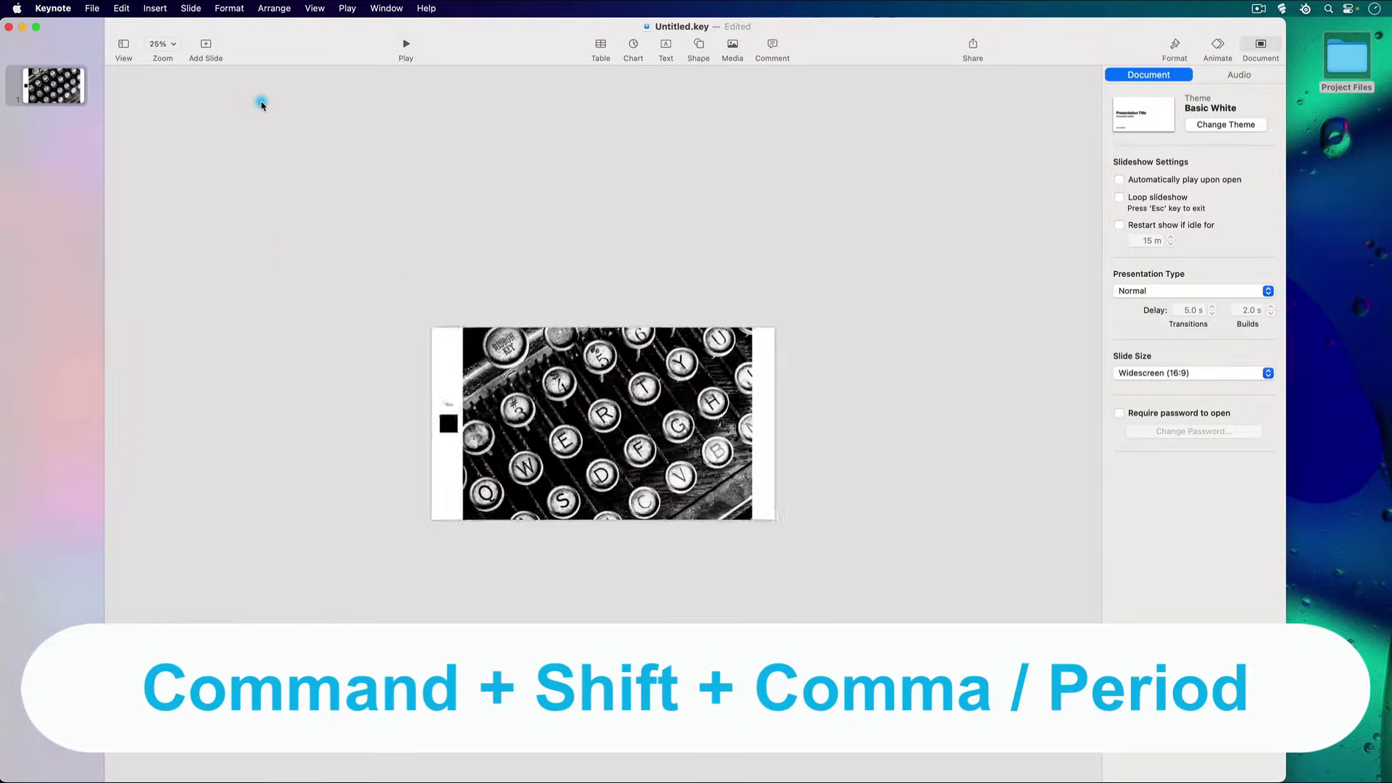
key("super+shift+period")
key("super+shift+comma")
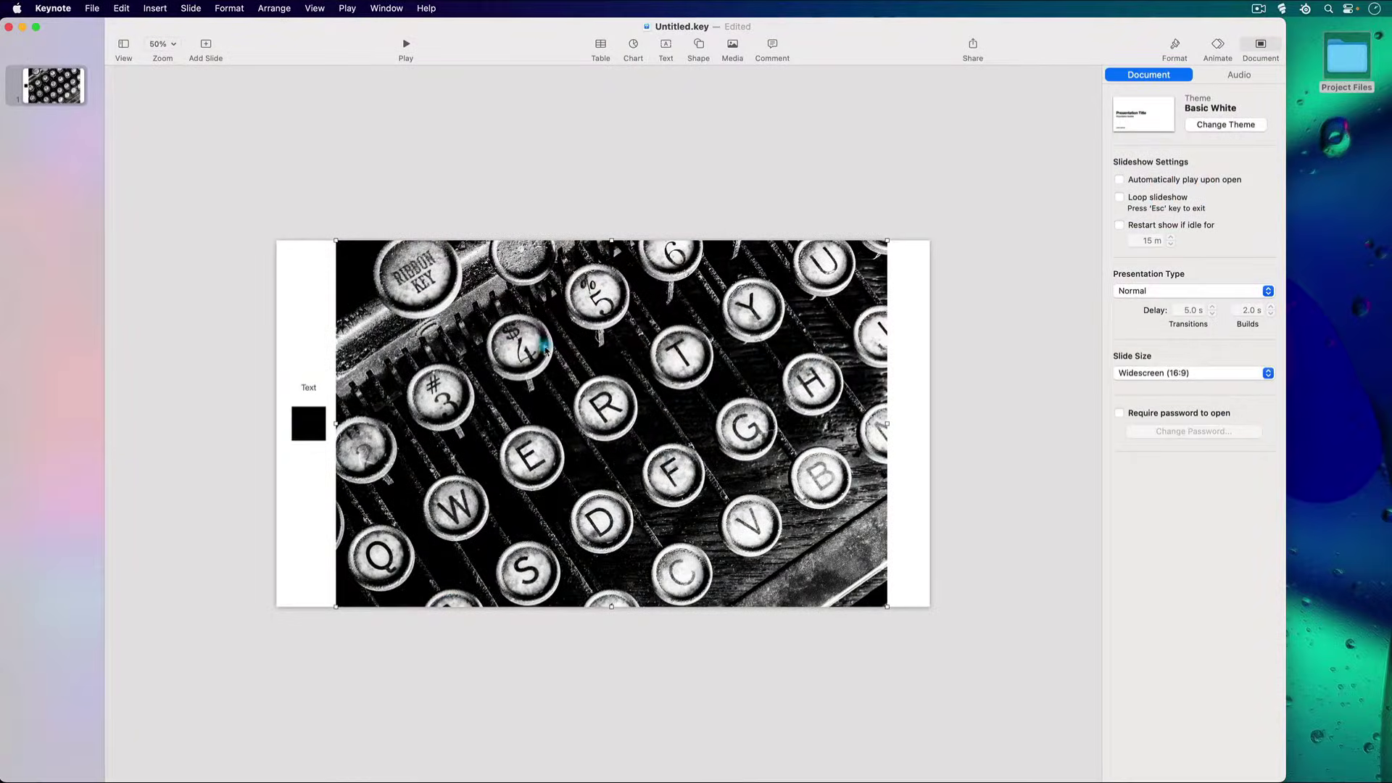
left_click_drag(332, 239, 262, 228)
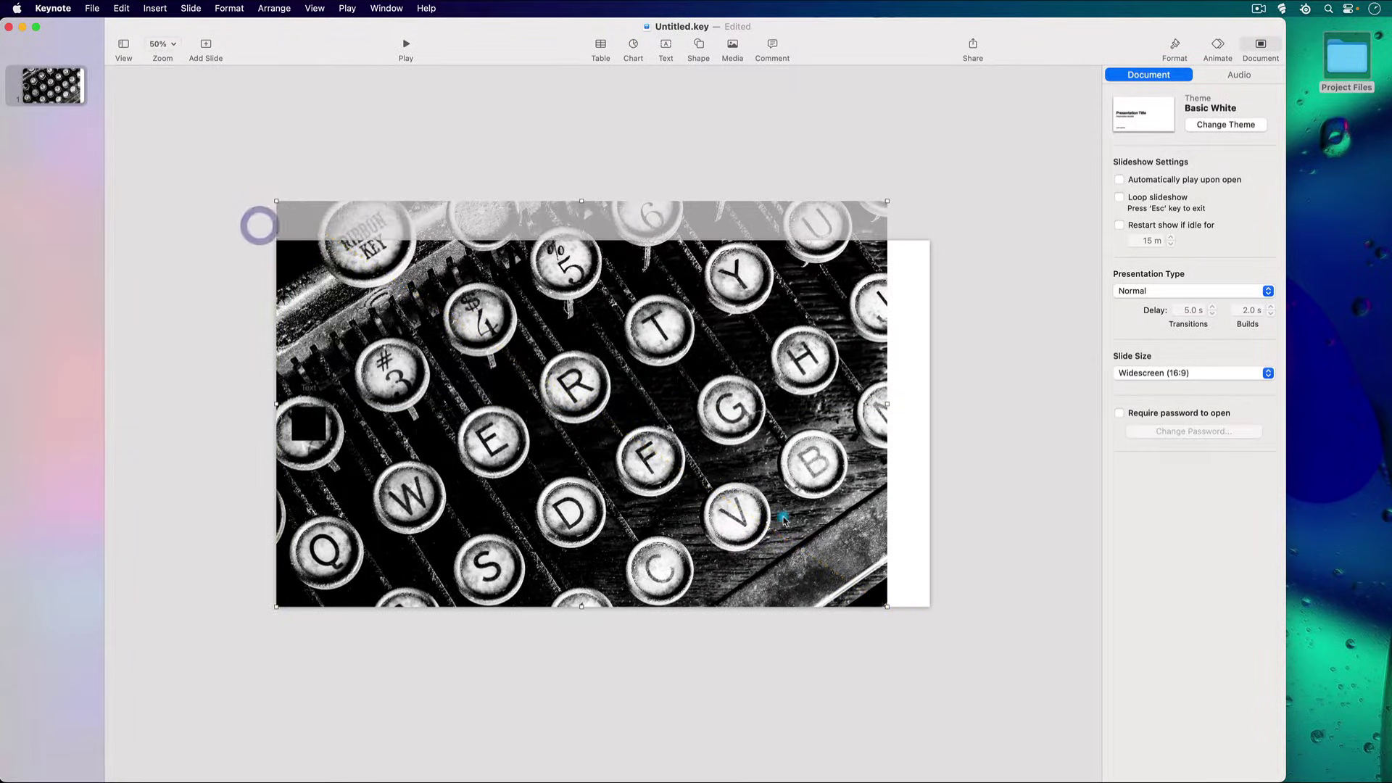
left_click_drag(885, 608, 930, 634)
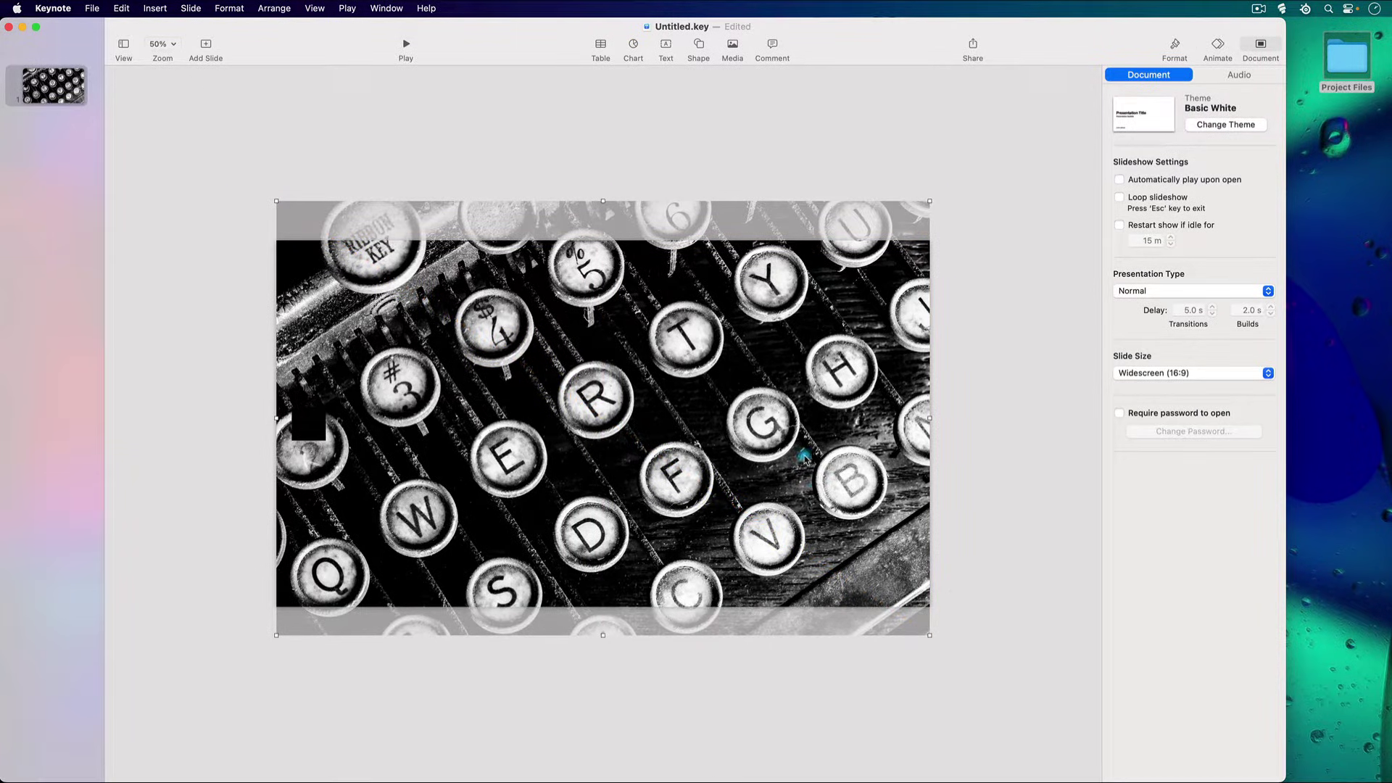
- Move the black square and the text box off the slide onto the canvas at its left, and select the typewriter photo
left_click(319, 431)
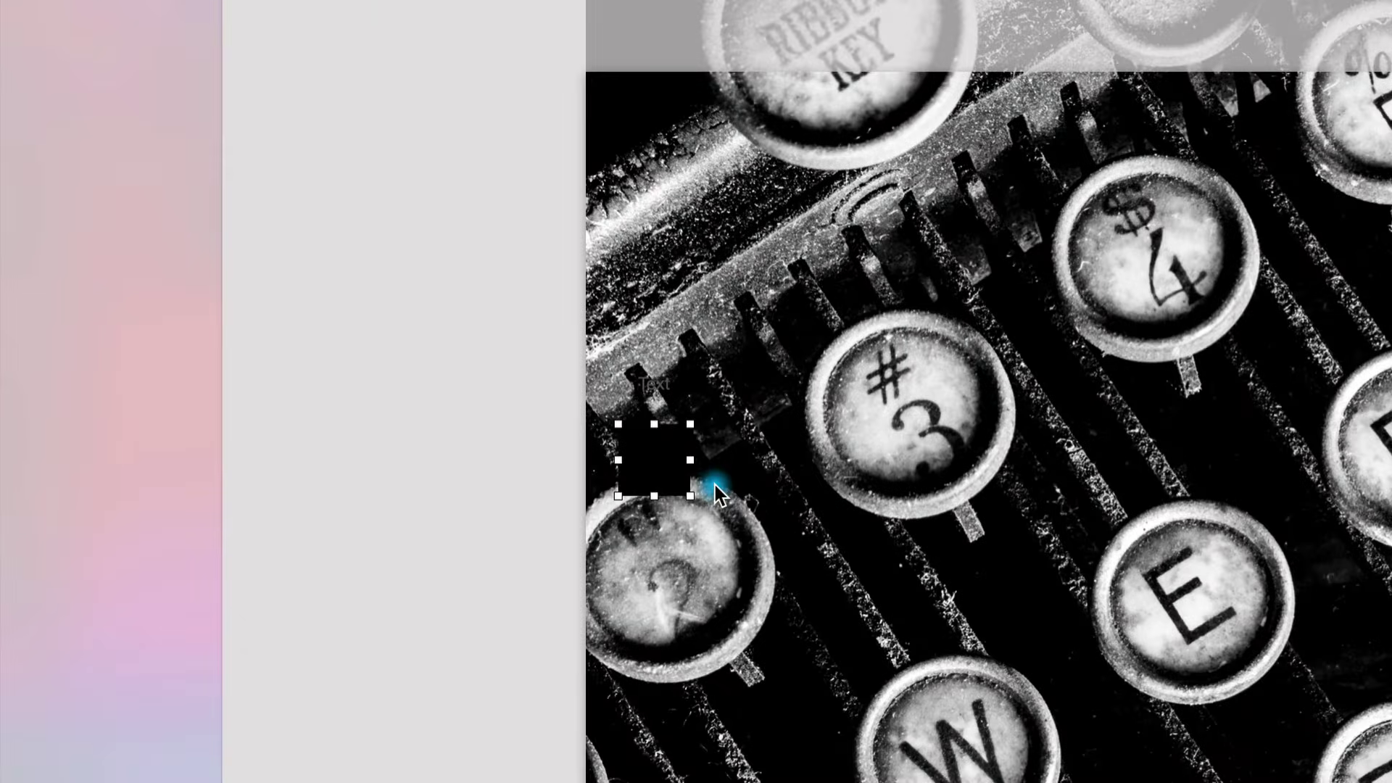
left_click_drag(653, 463, 427, 498)
left_click_drag(647, 393, 403, 357)
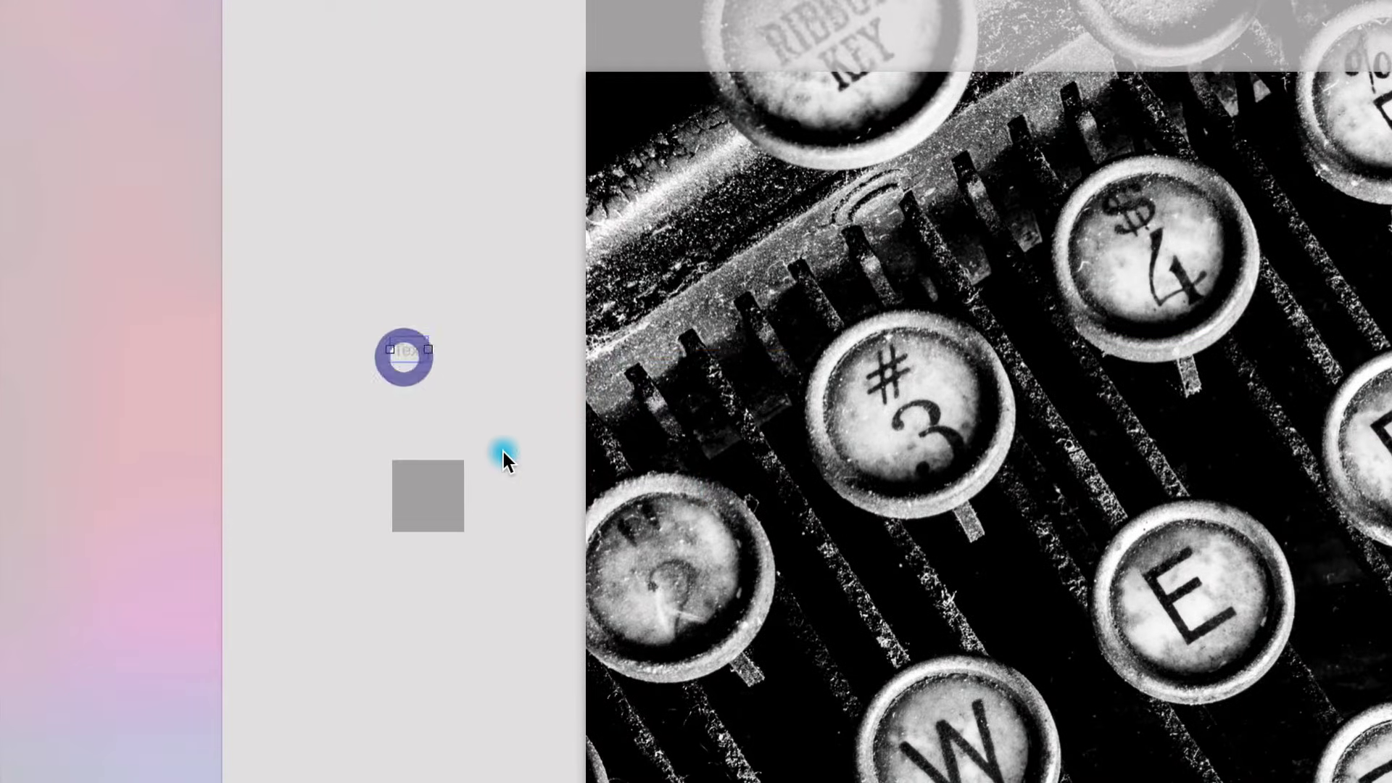
left_click(501, 394)
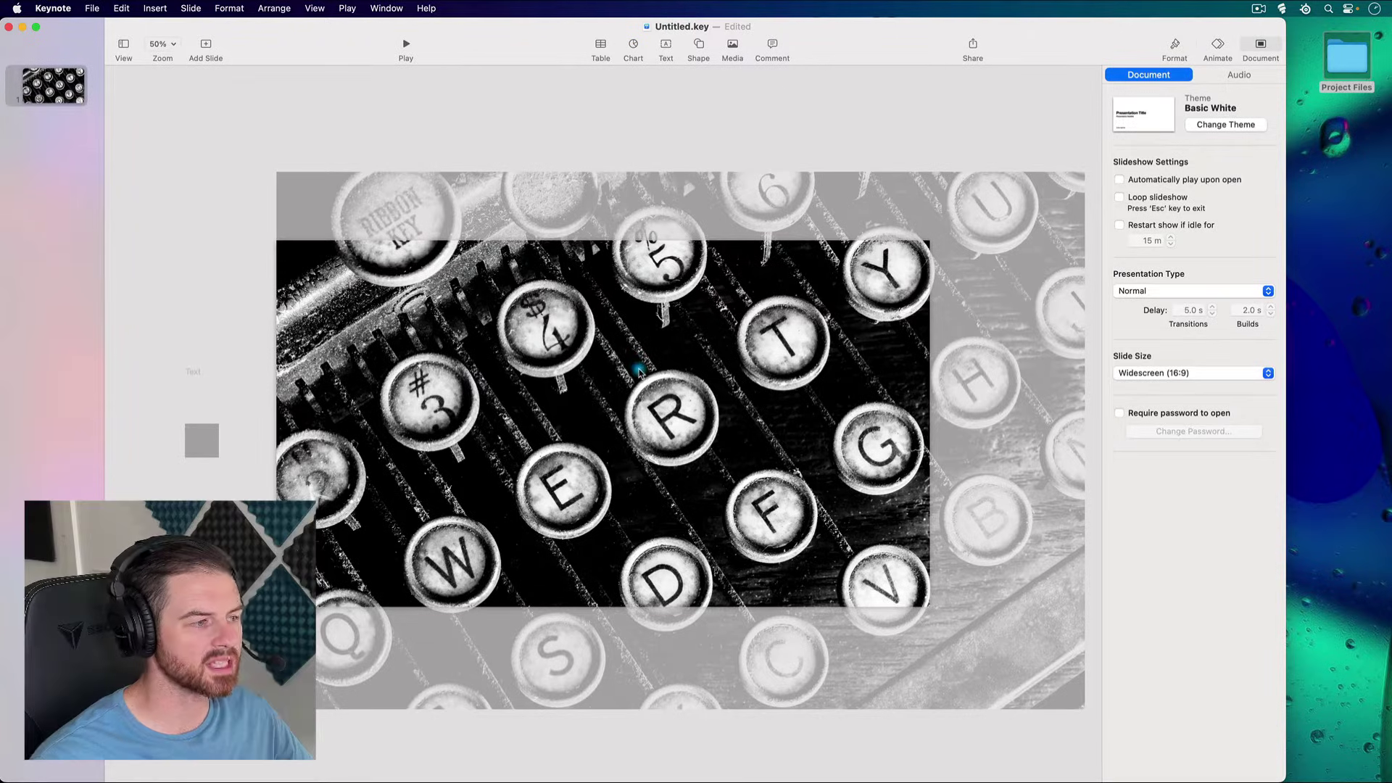
left_click(676, 357)
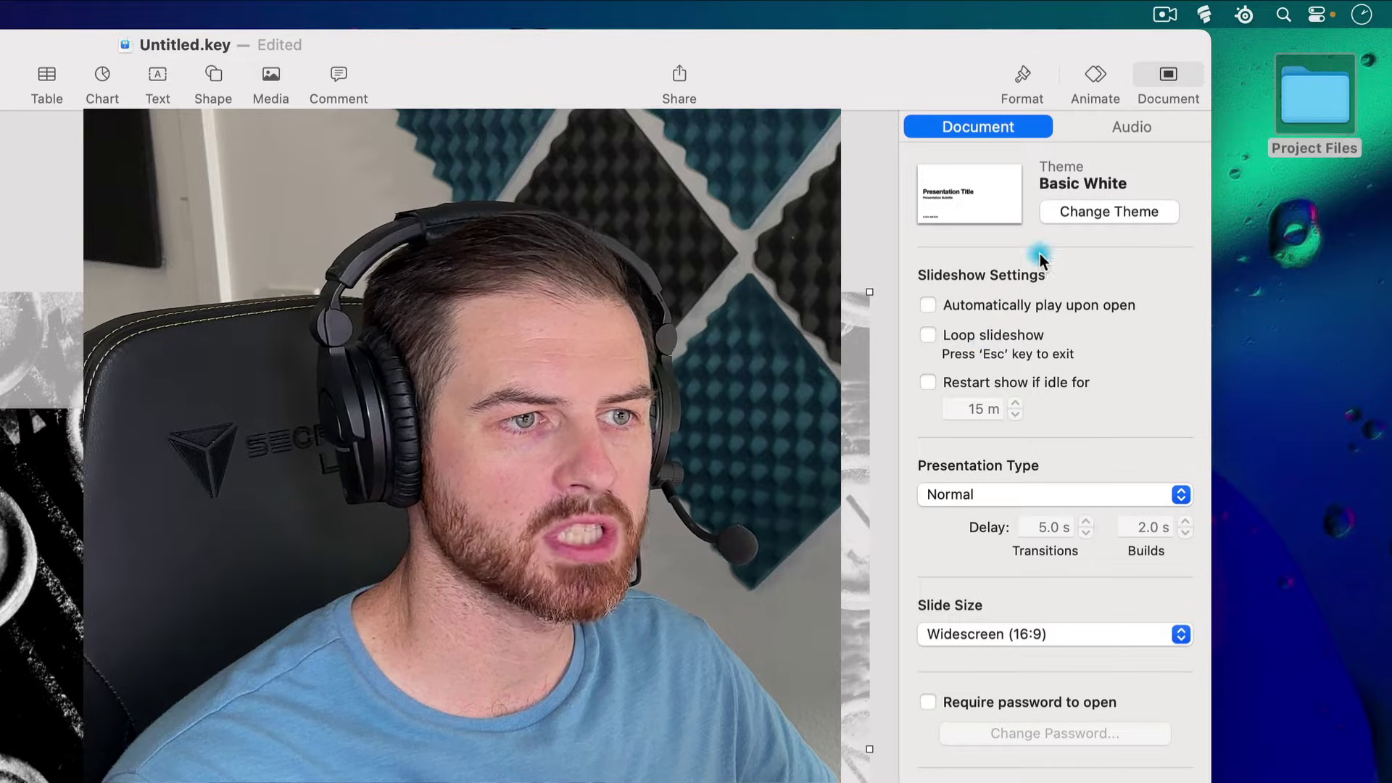
- Try the picture frame image style on the typewriter photo, restore the plain style and keep the border set to No Border
left_click(1023, 75)
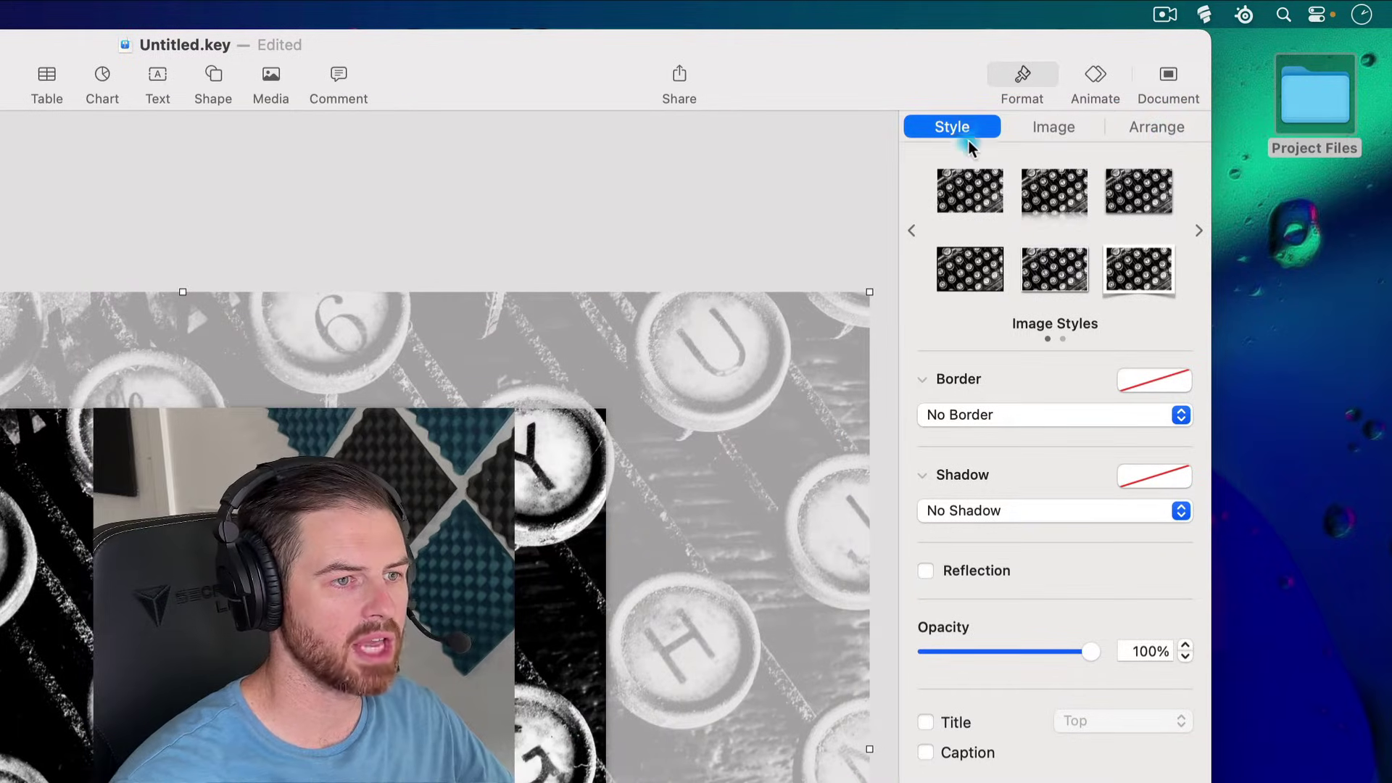
left_click(1143, 277)
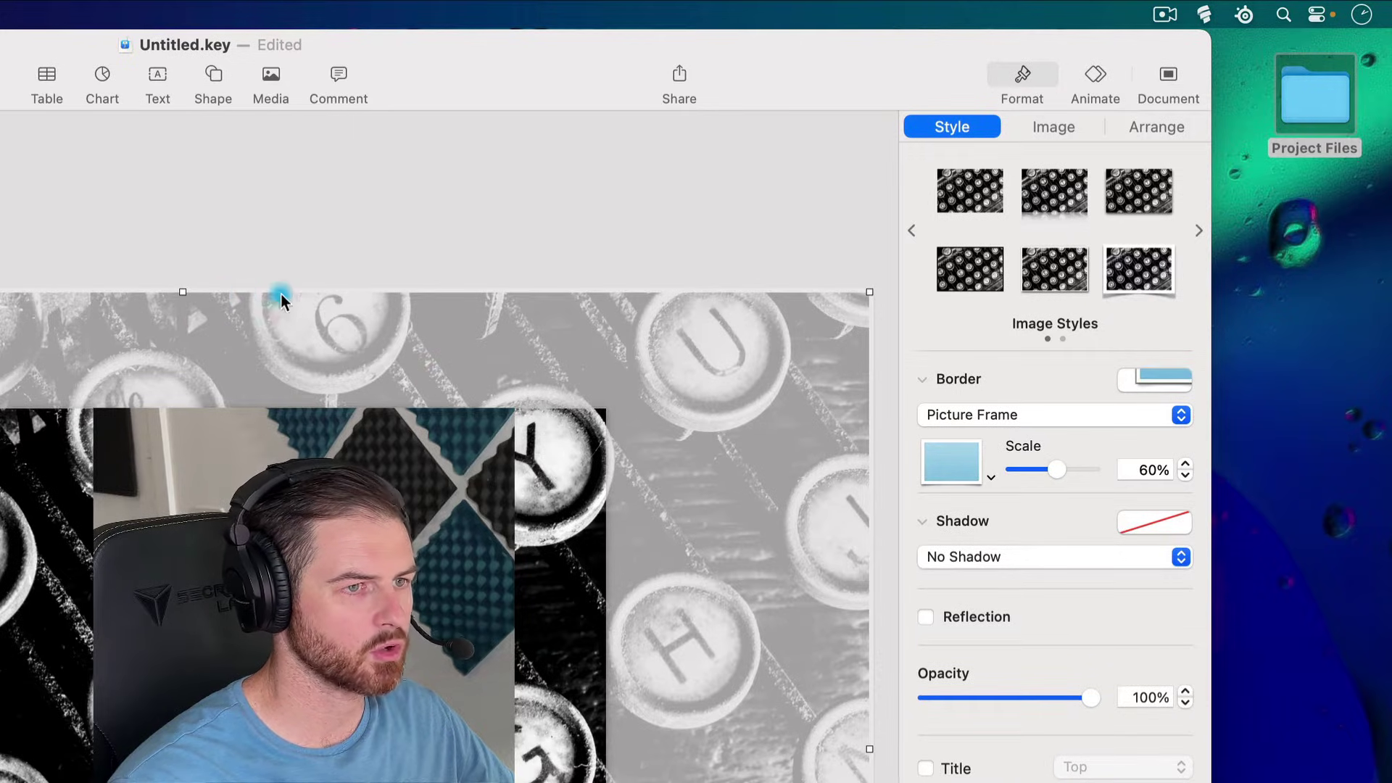
left_click(959, 211)
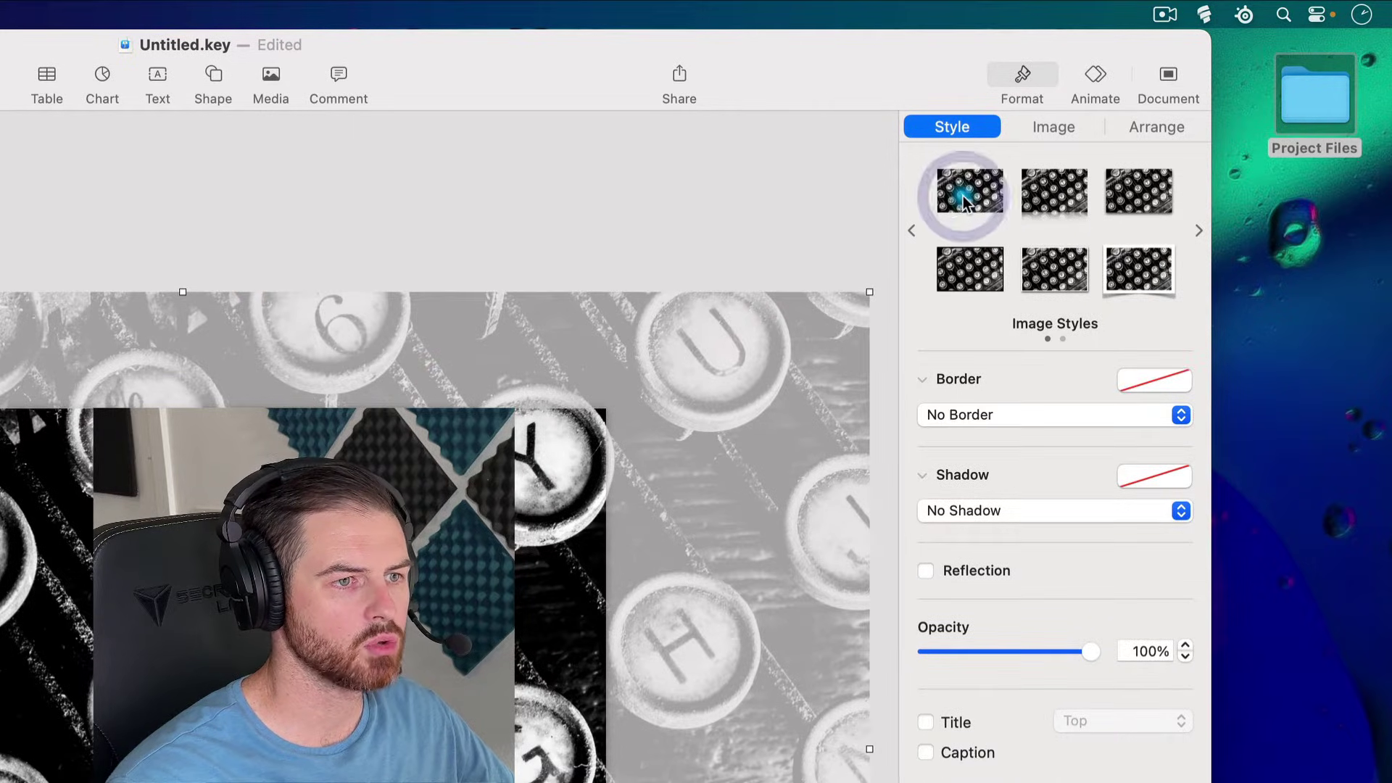
left_click(990, 349)
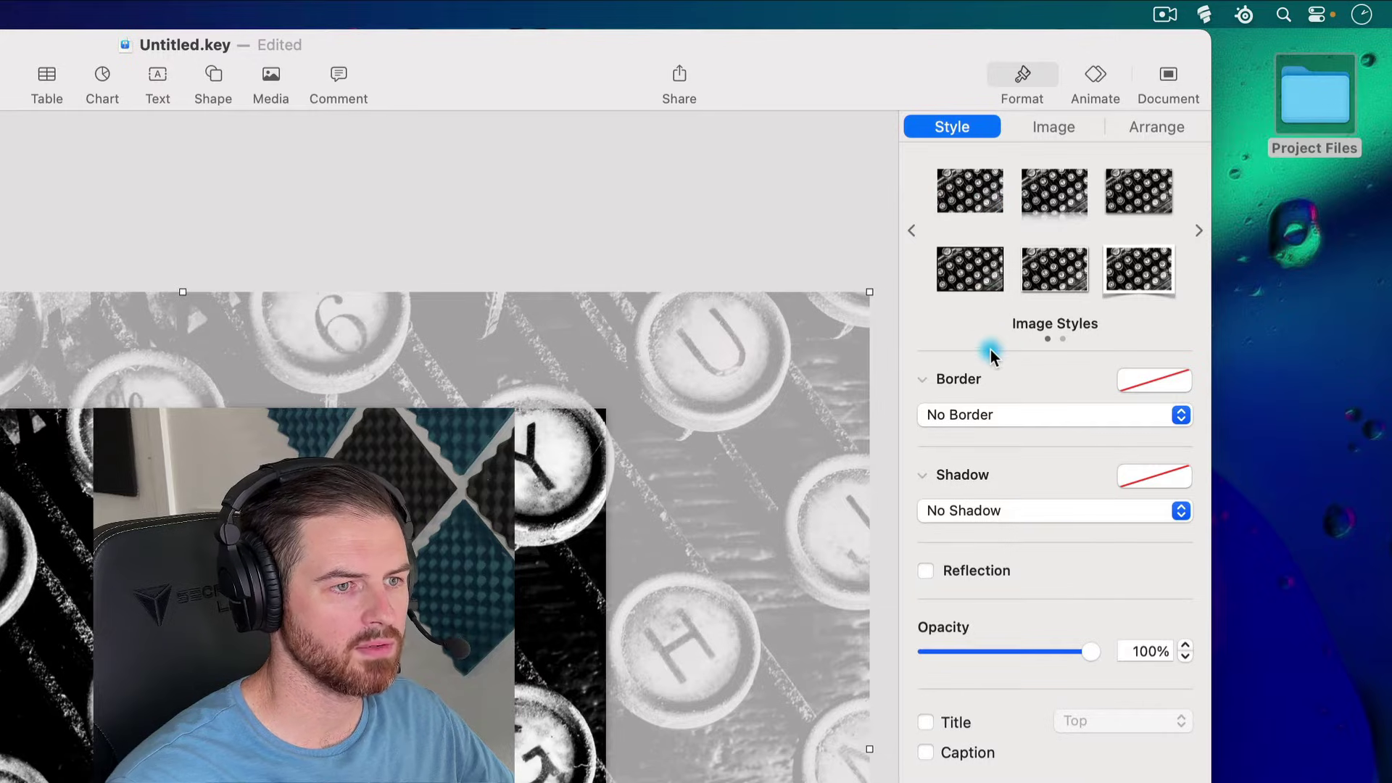
left_click(1006, 412)
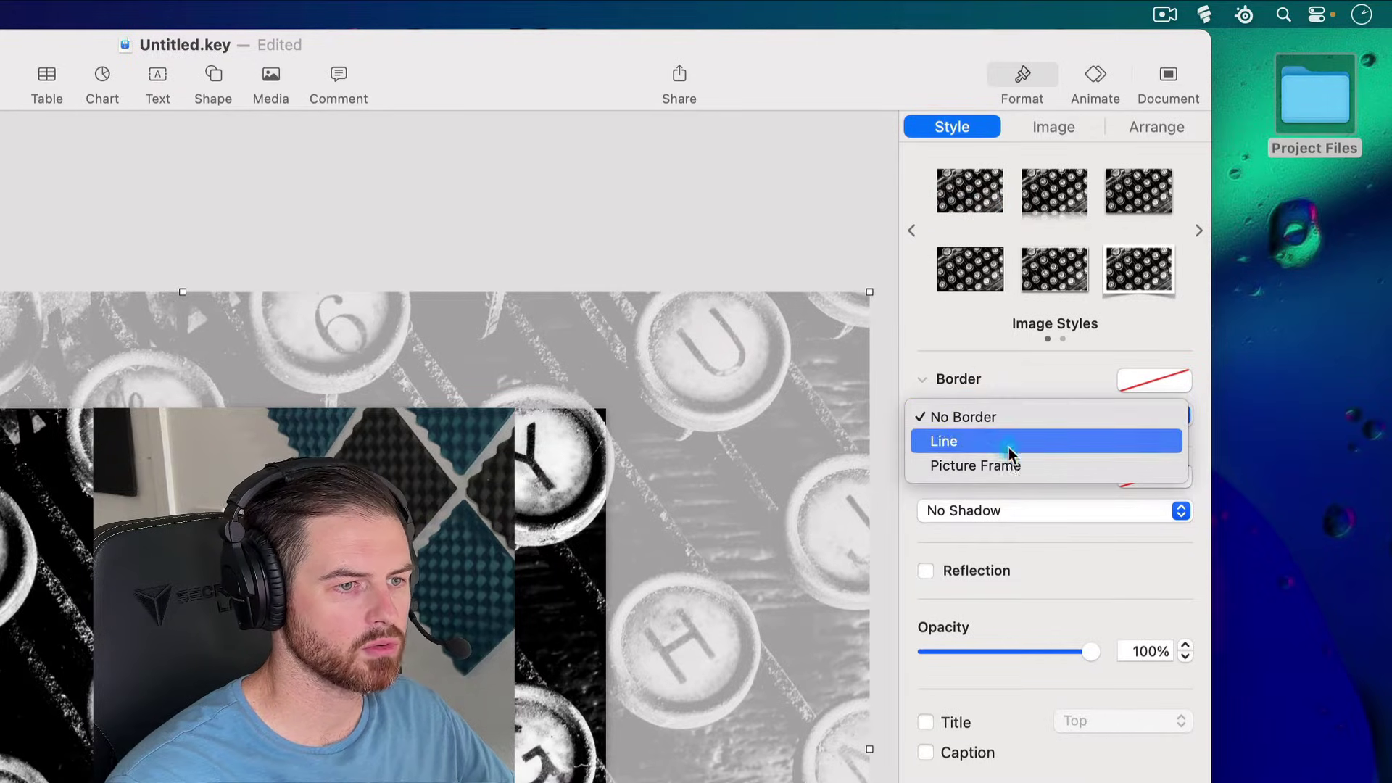
left_click(1003, 421)
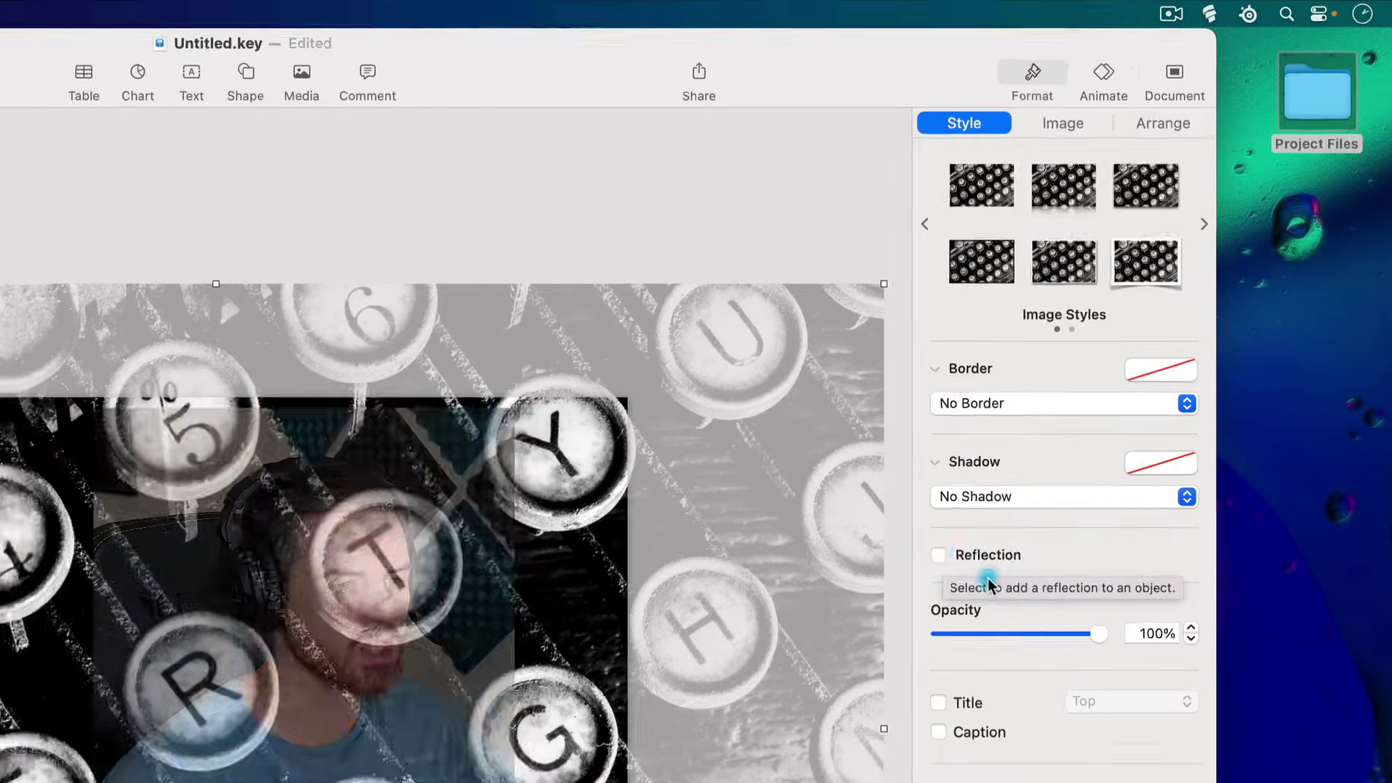
- Try lowering the typewriter photo's opacity to 22% and return it to 100%
left_click_drag(1098, 633, 973, 635)
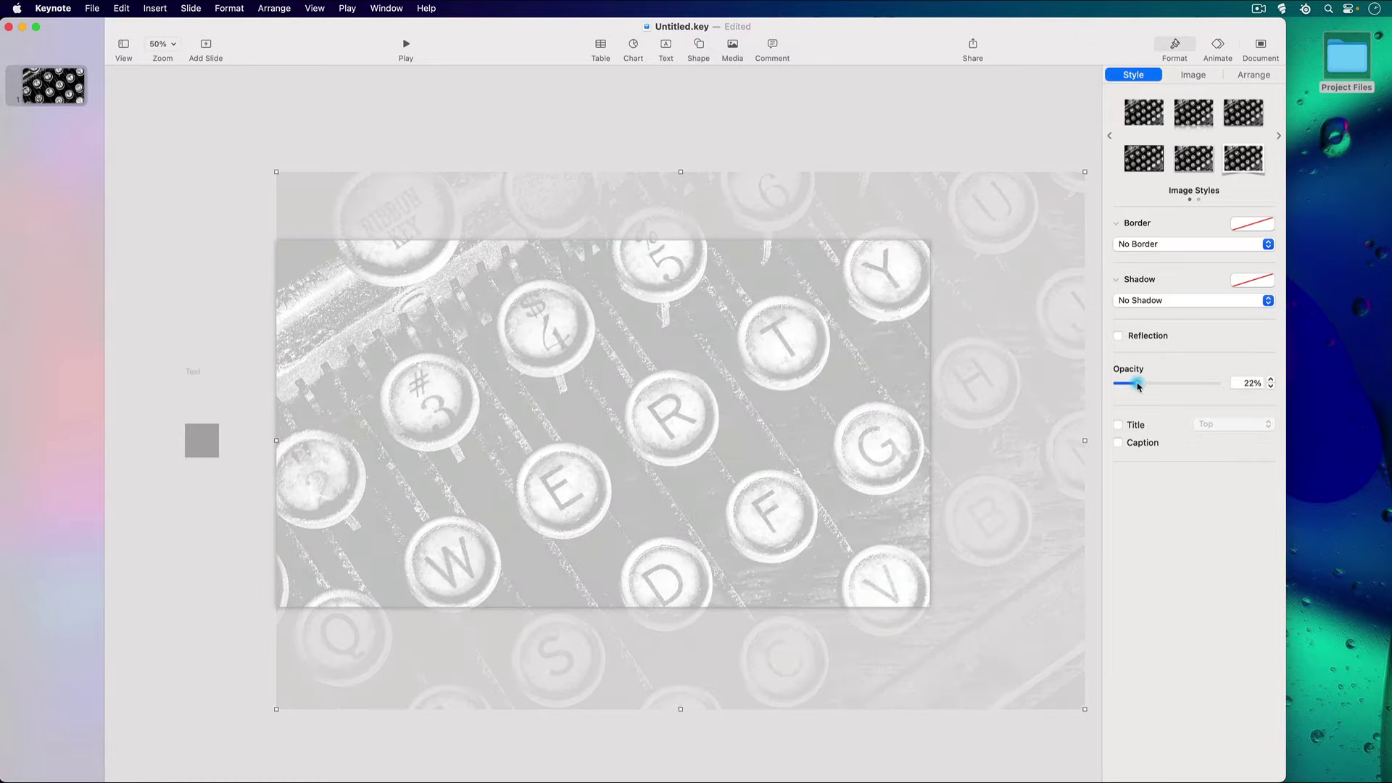
left_click_drag(1138, 387, 1220, 386)
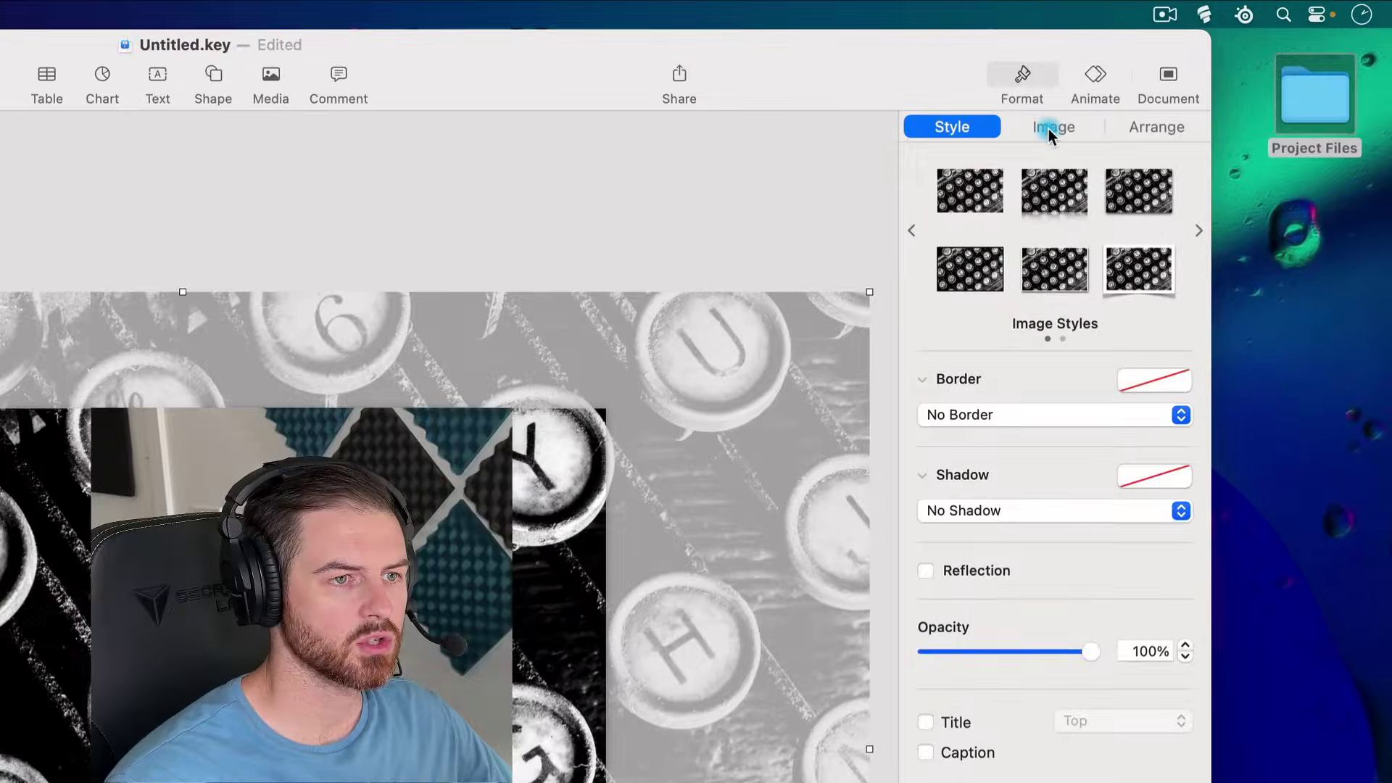
- Edit the typewriter photo's mask, cropping its right, upper and lower edges to match the slide's edges
left_click(1189, 75)
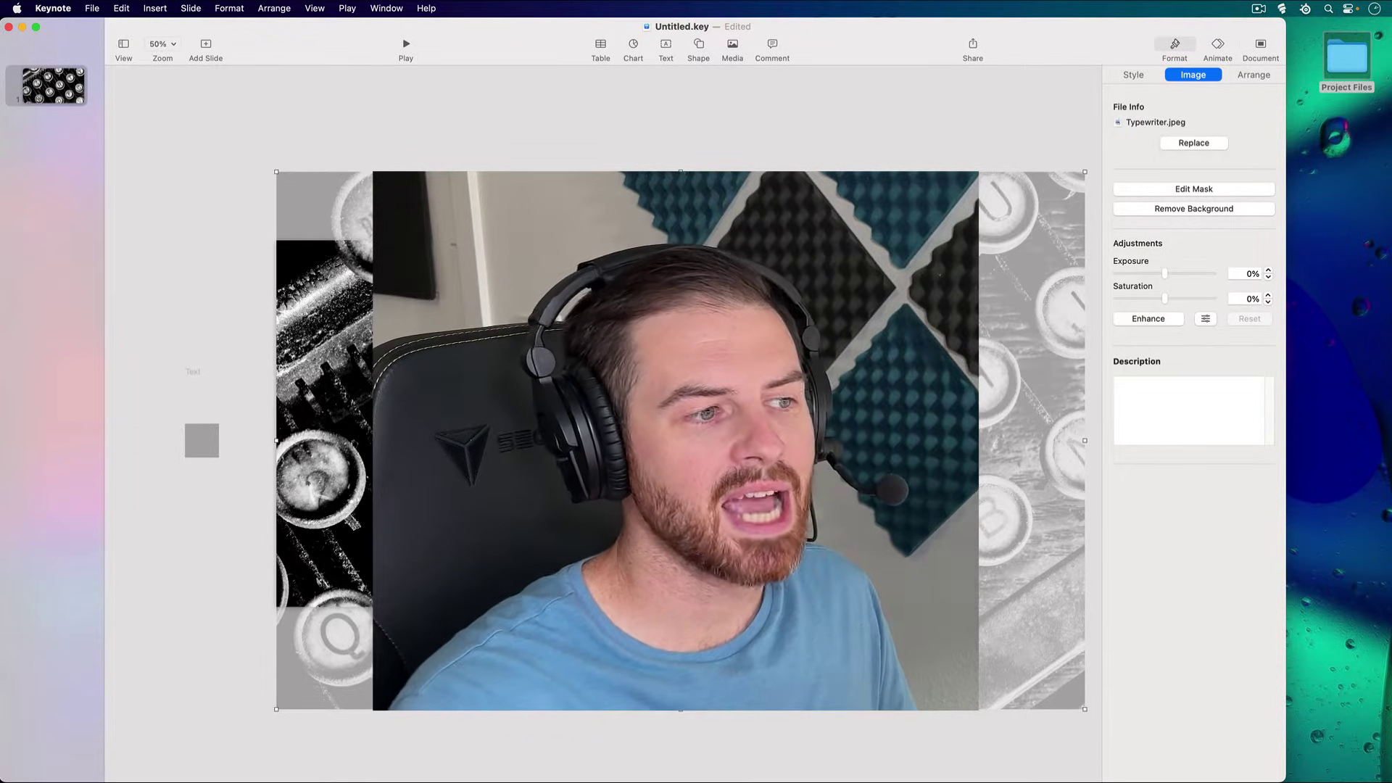
left_click(1194, 143)
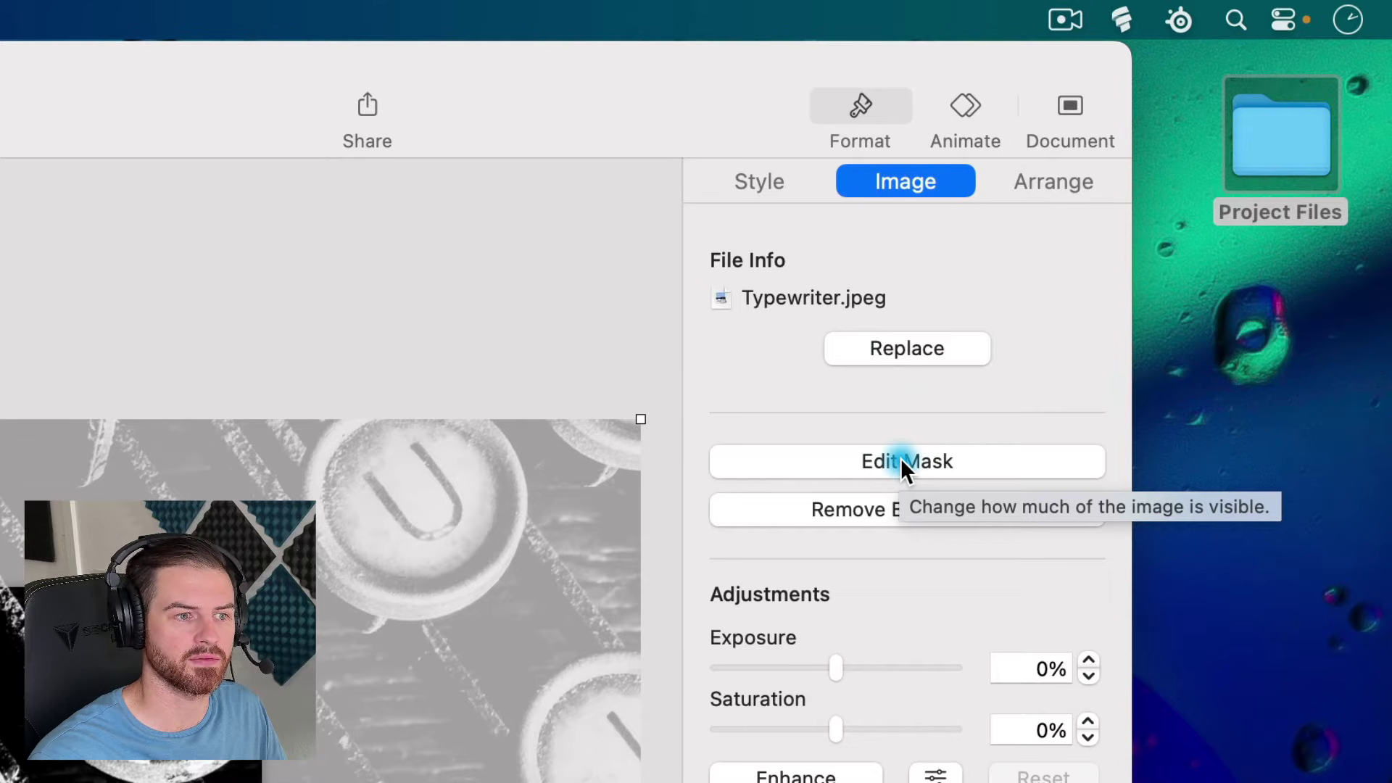
left_click(900, 461)
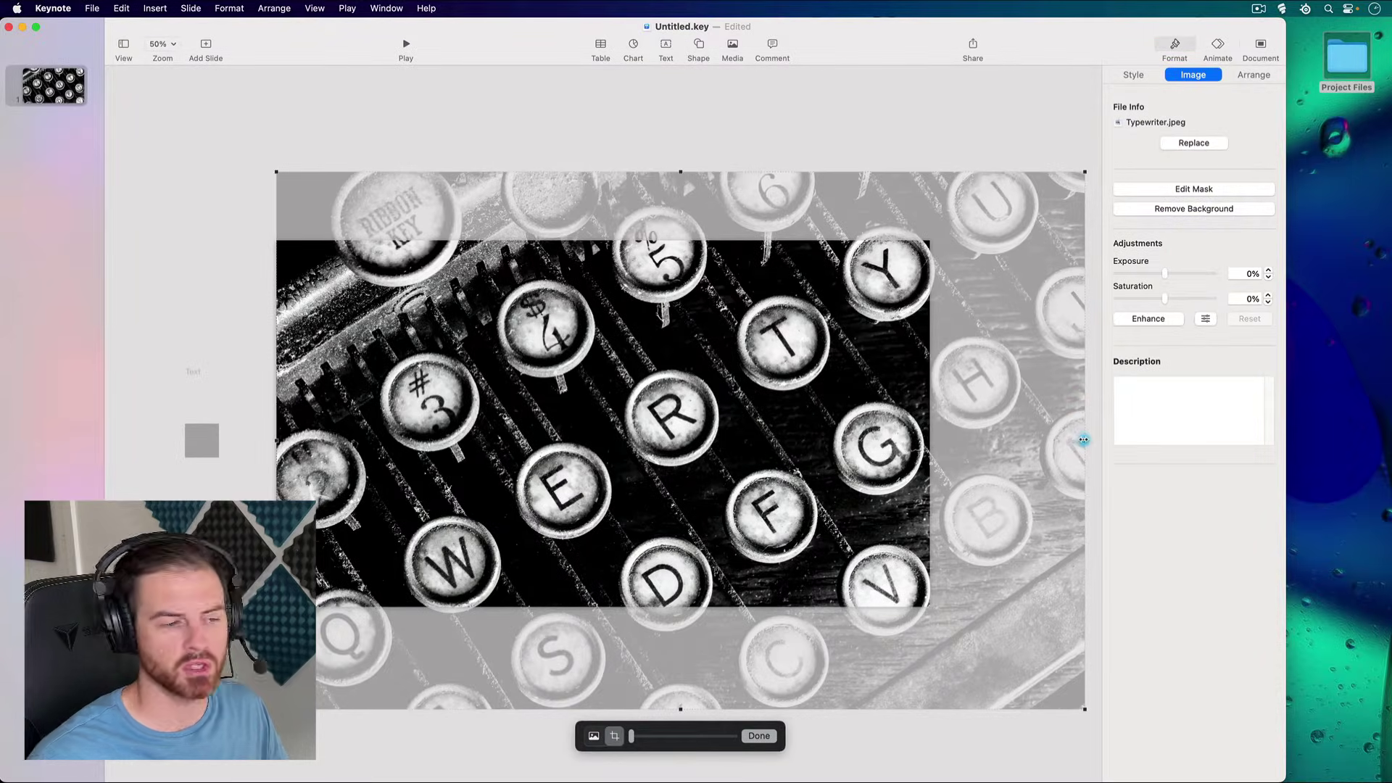
left_click_drag(1083, 440, 1021, 438)
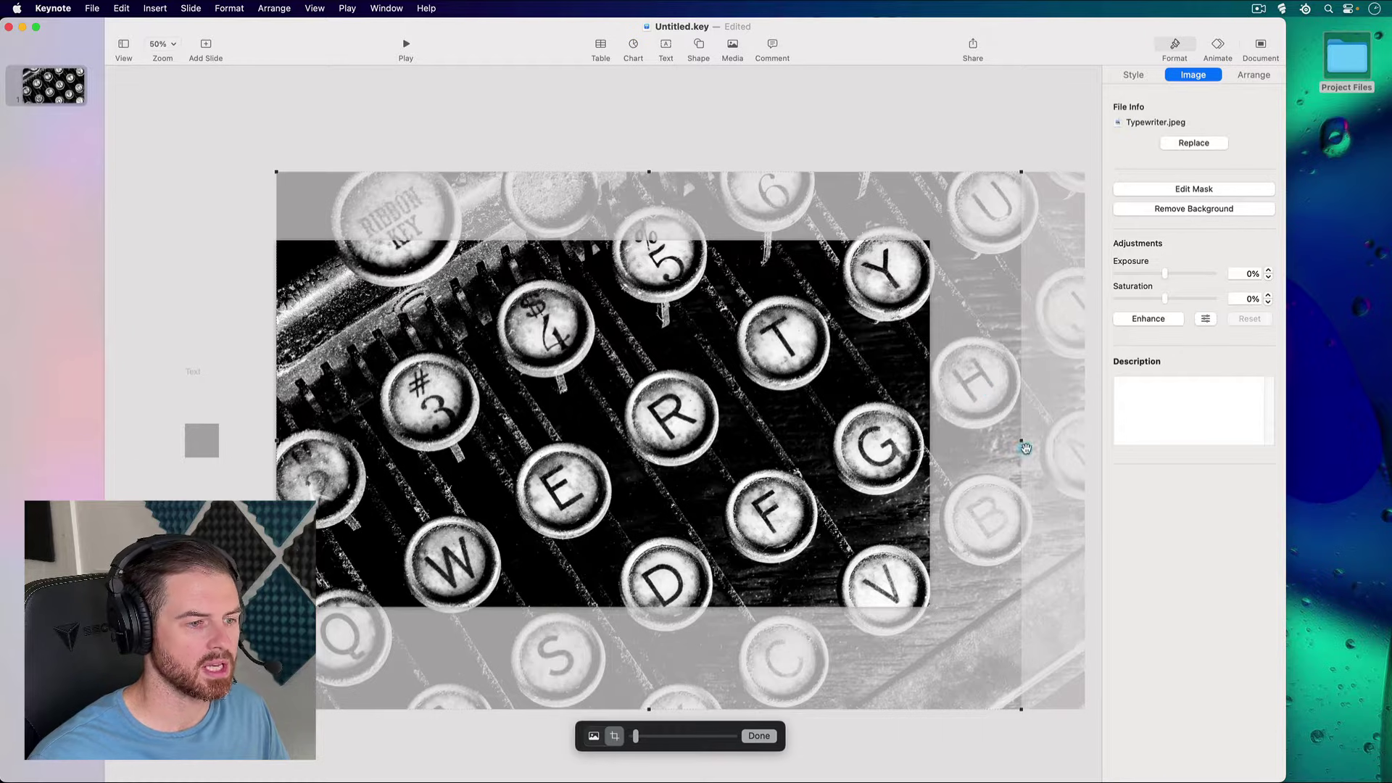
left_click_drag(1022, 440, 932, 439)
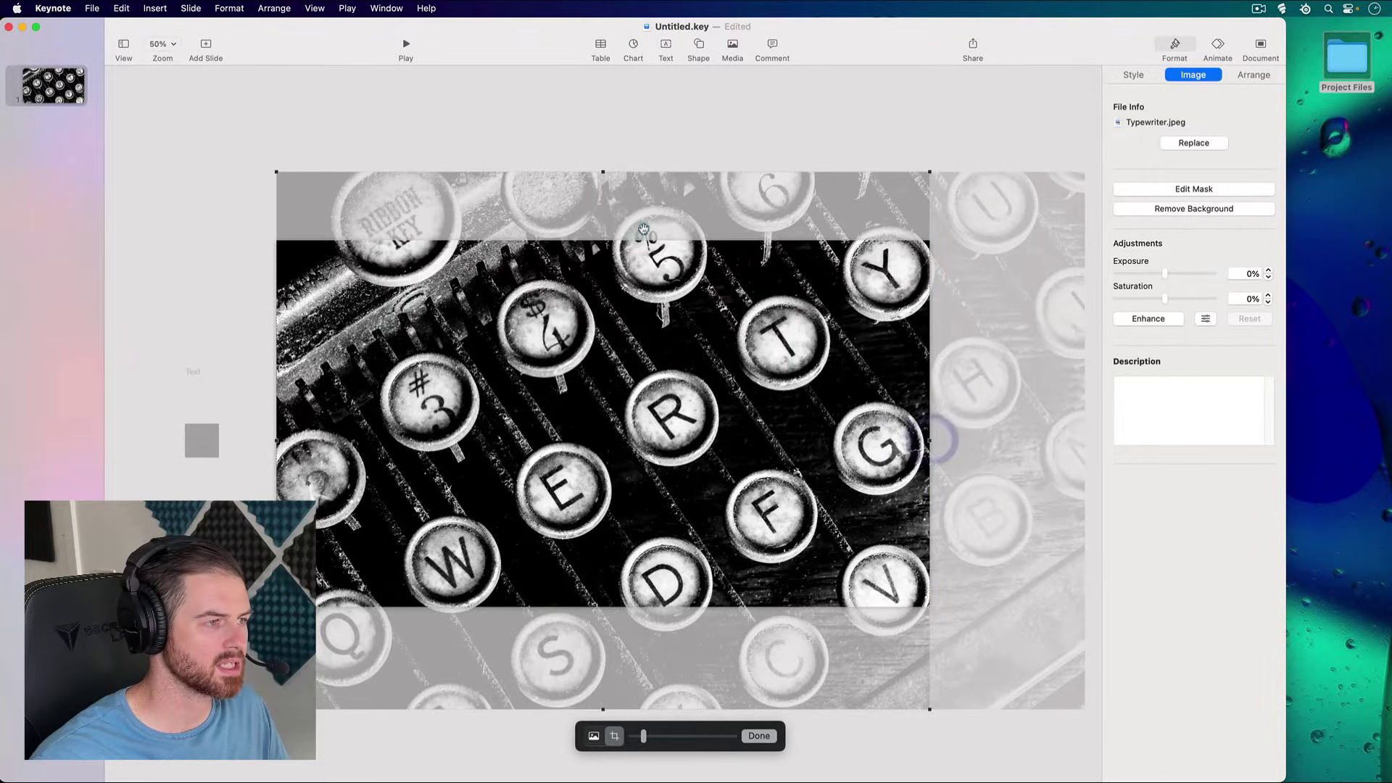
left_click_drag(602, 172, 613, 239)
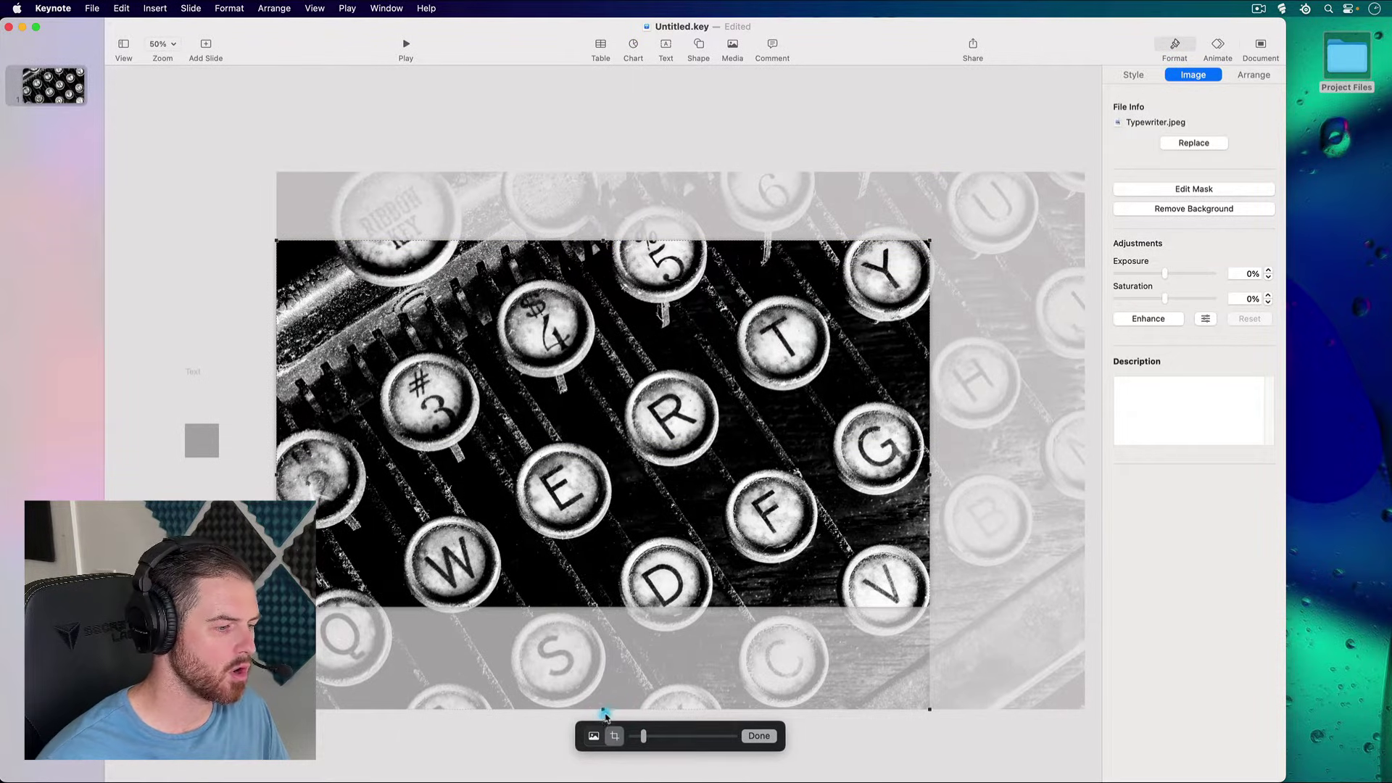
left_click_drag(602, 709, 595, 607)
left_click(758, 736)
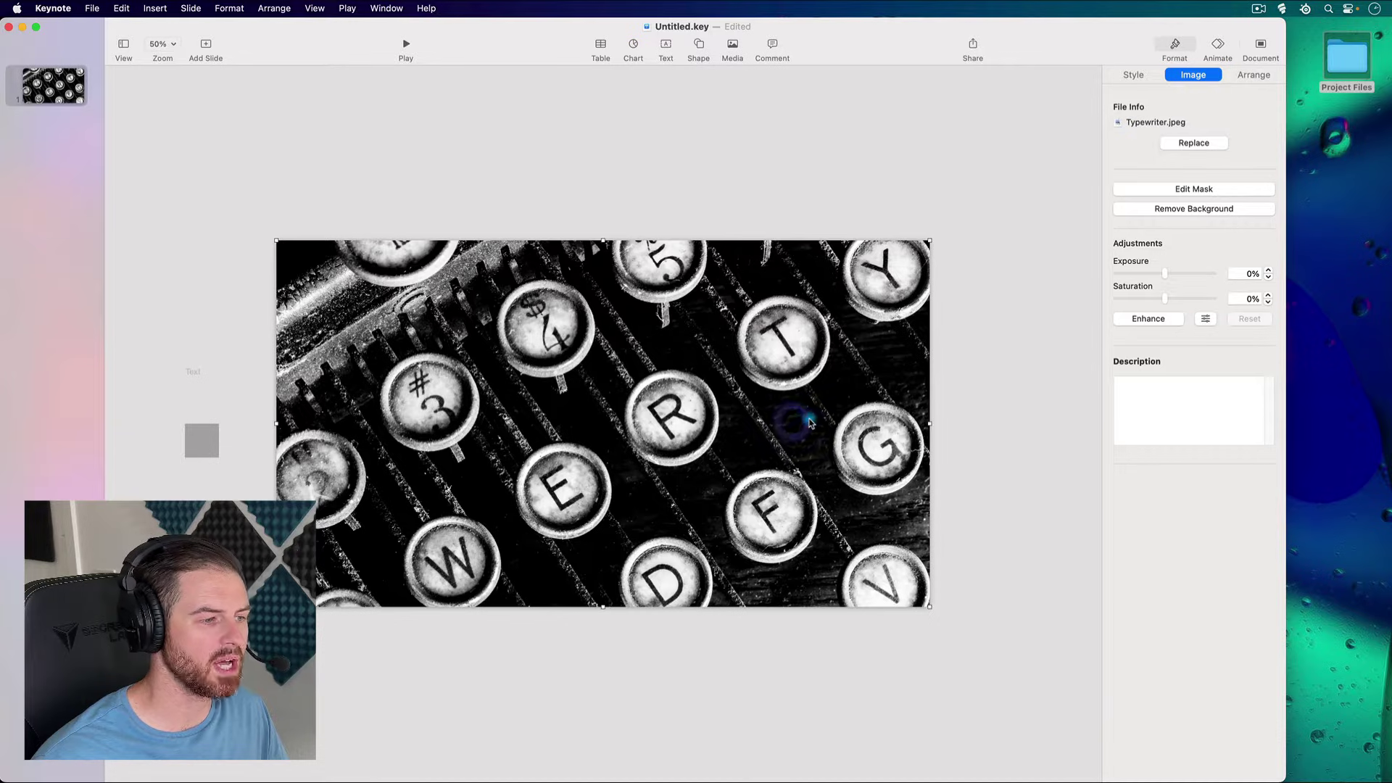
- Reposition the typewriter photo inside its mask so a slightly different part shows, and deselect it
left_click(1123, 196)
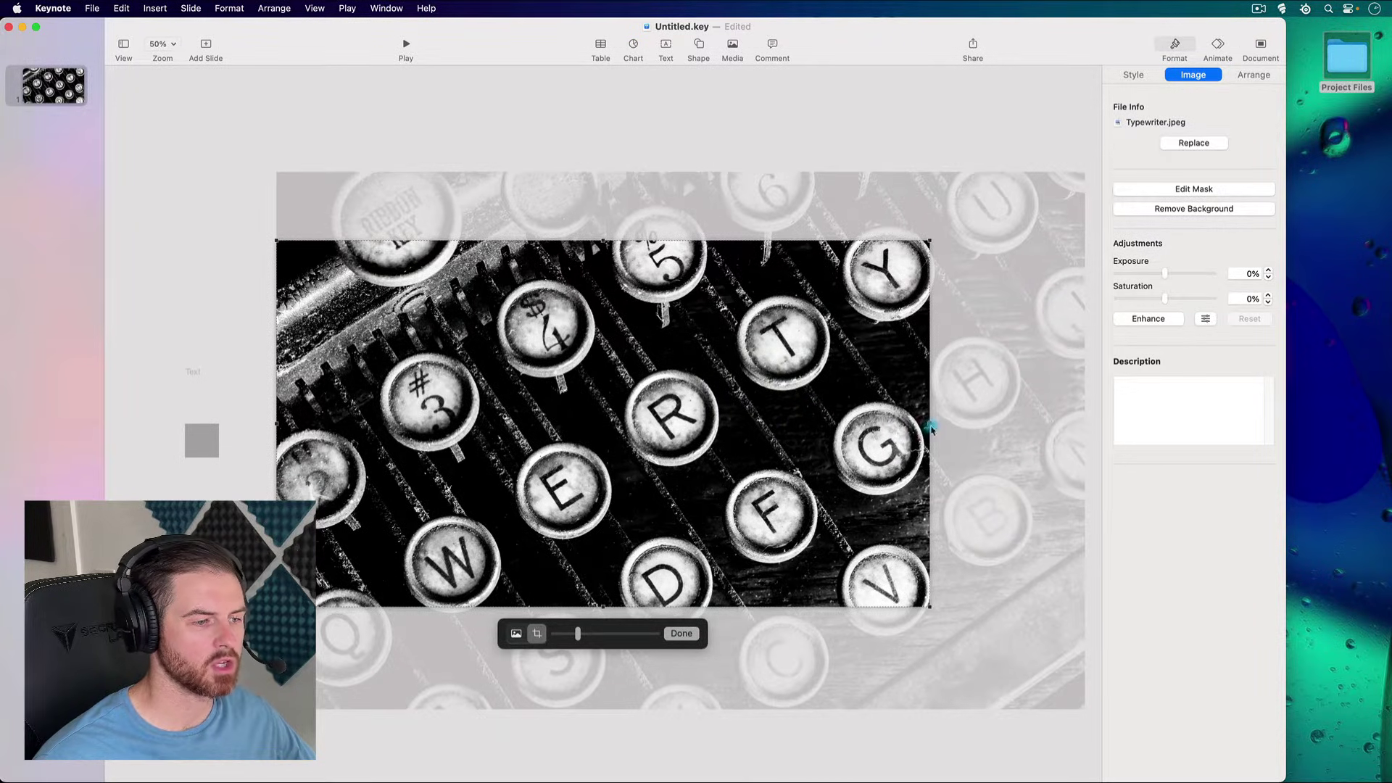
left_click_drag(884, 427, 795, 405)
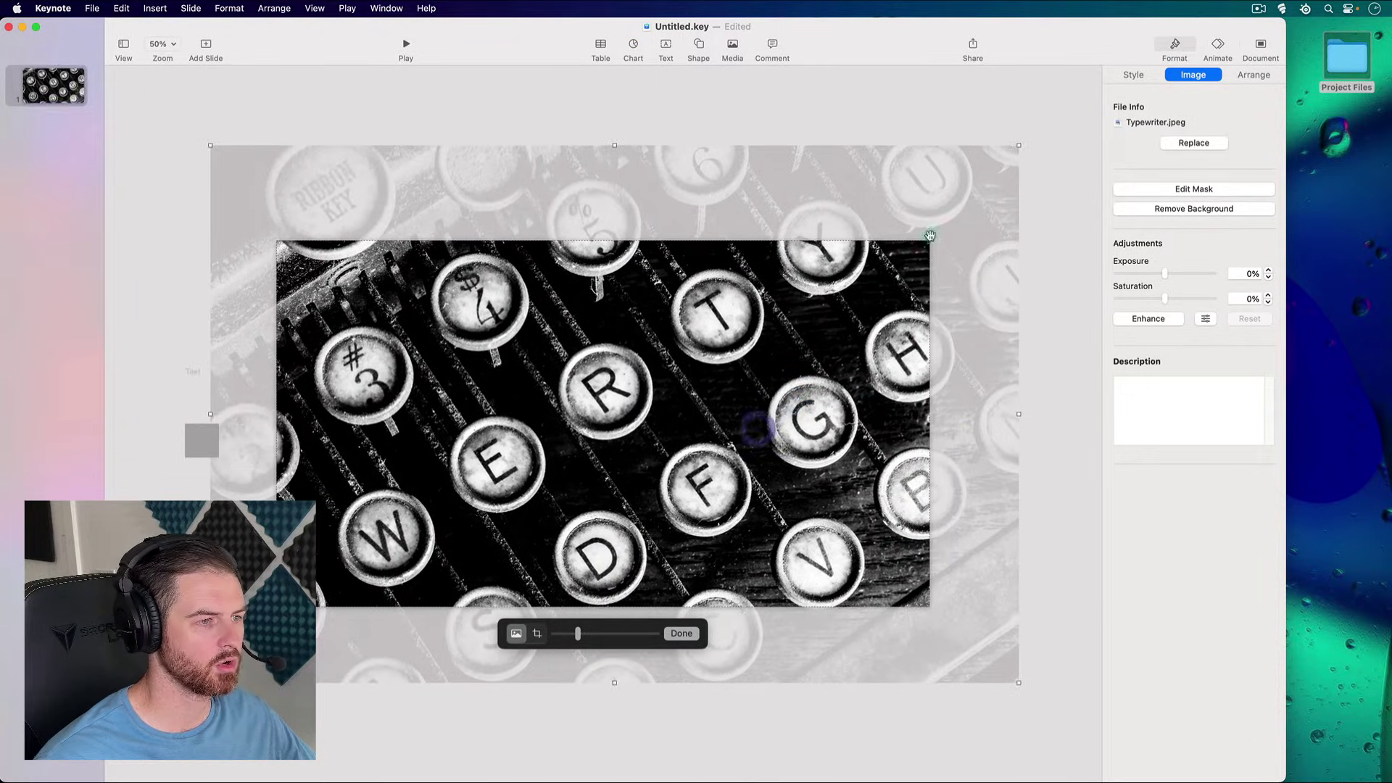
left_click_drag(577, 390, 640, 413)
left_click(687, 634)
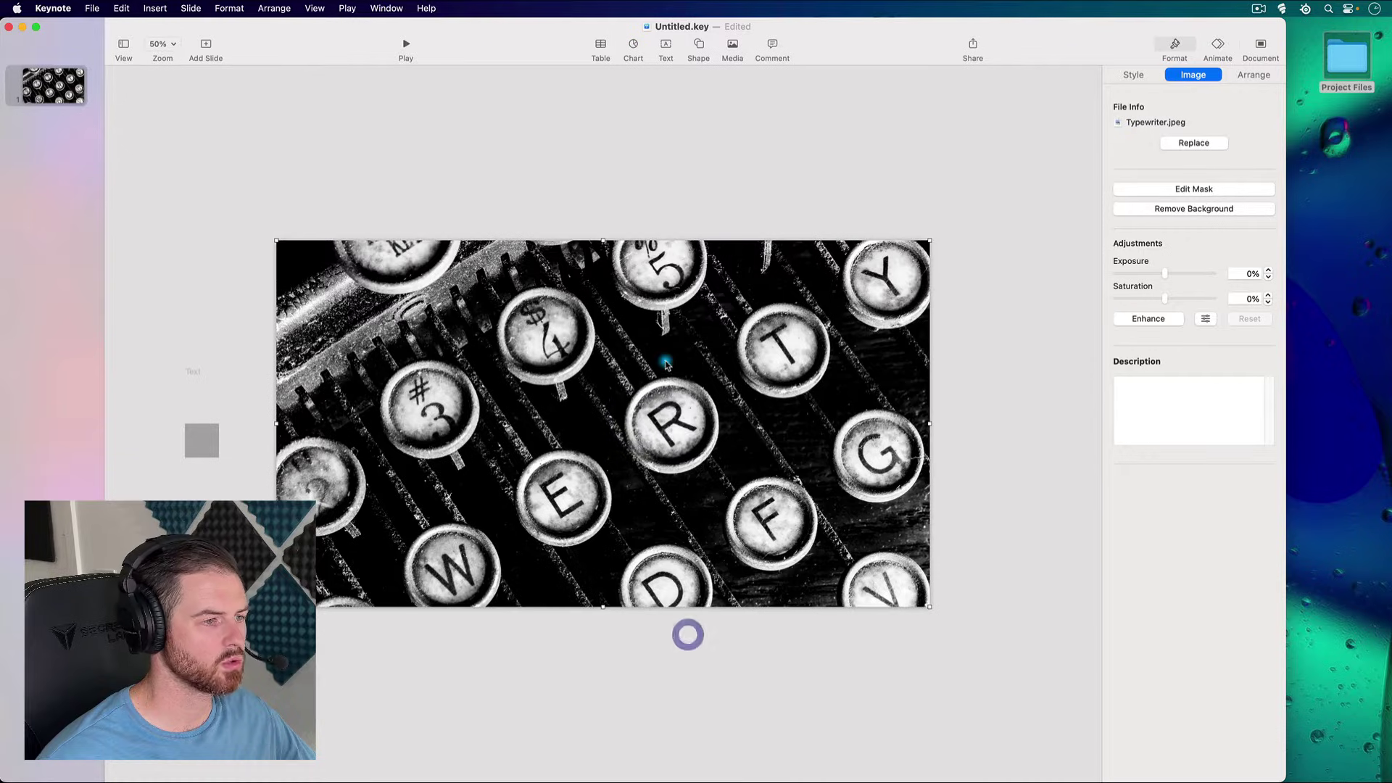
left_click(958, 277)
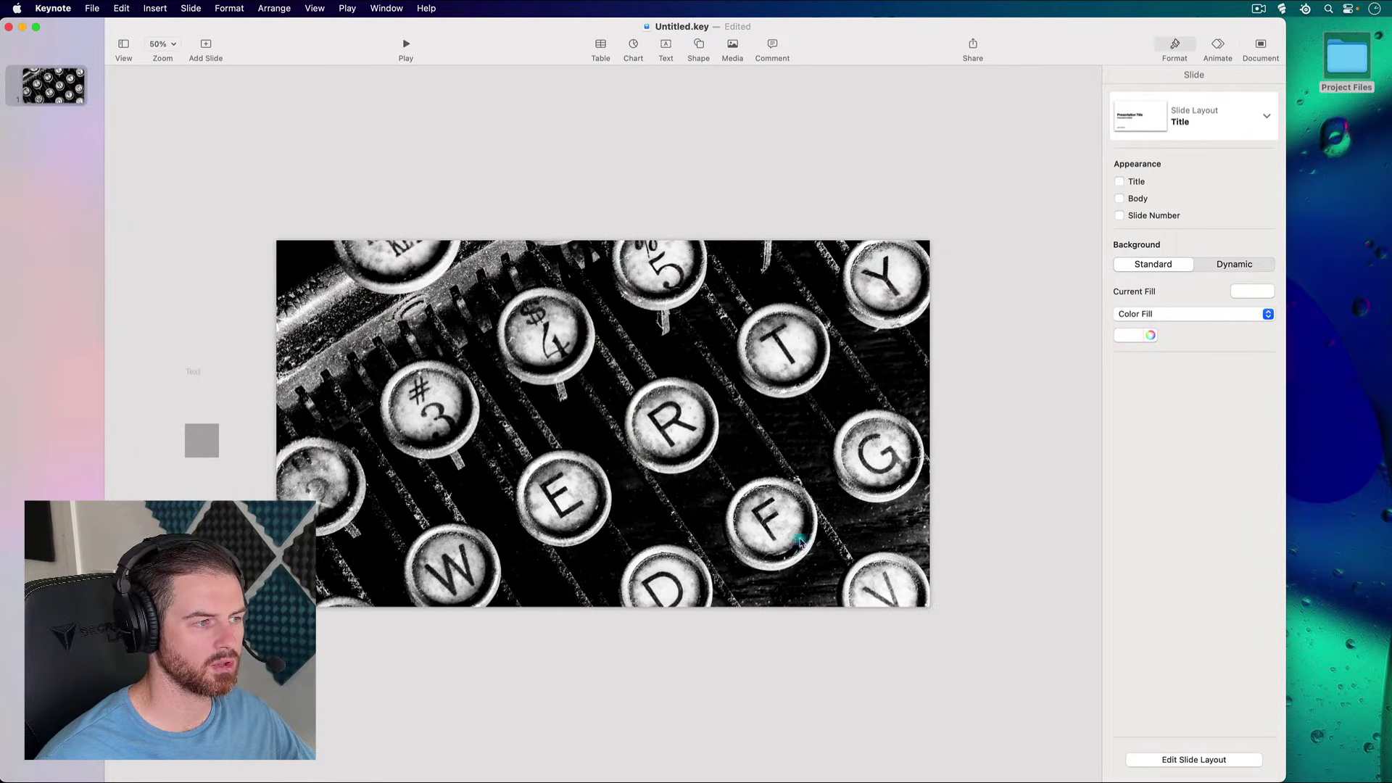
- Reselect the typewriter photo and view its advanced image adjustments and its arrangement settings
left_click(919, 323)
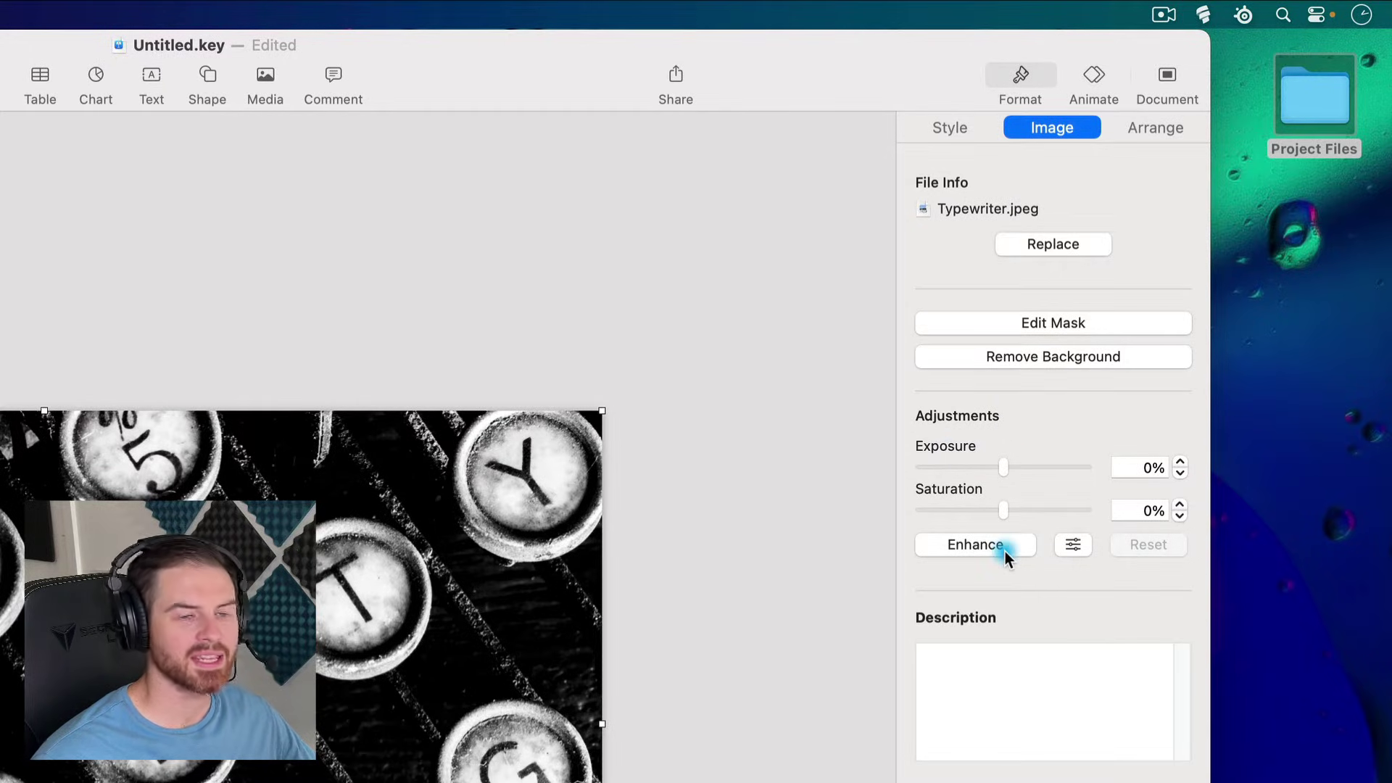
left_click(1074, 546)
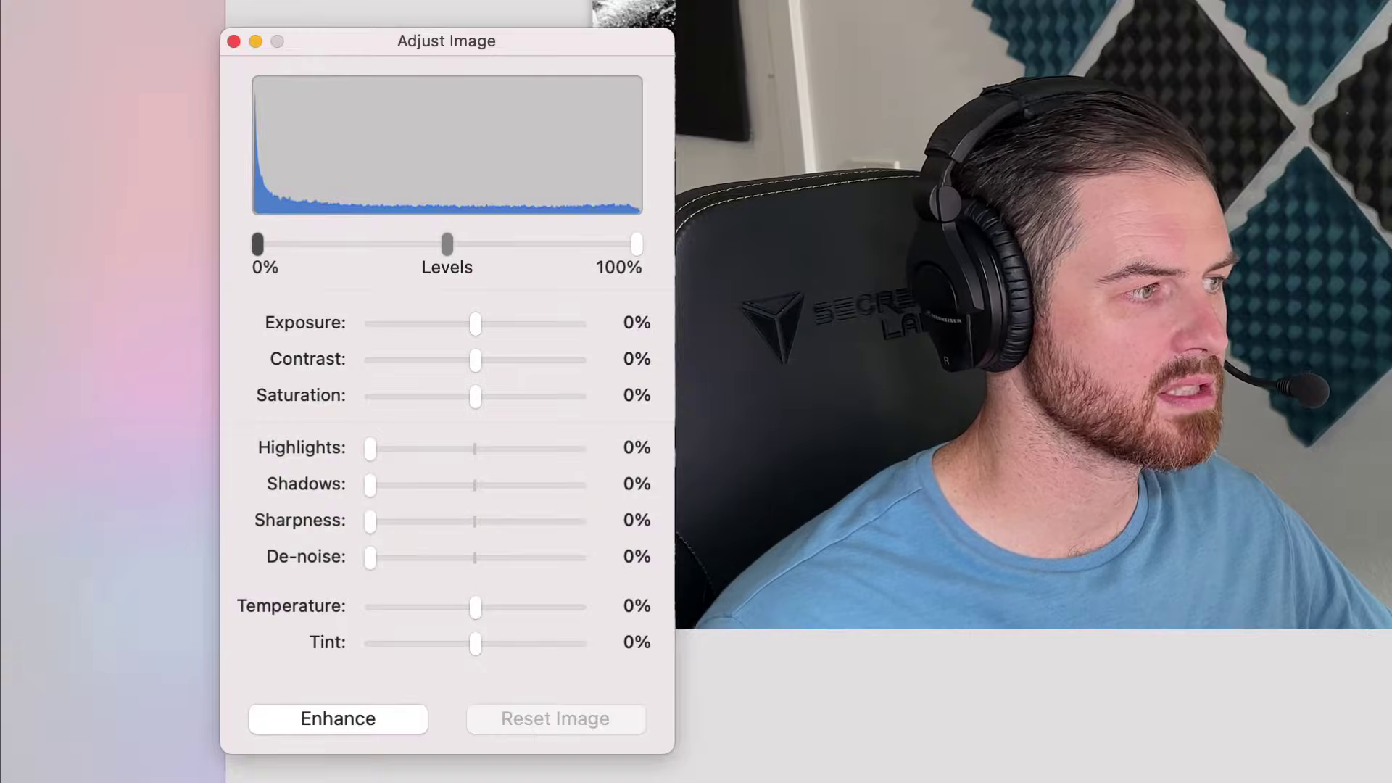
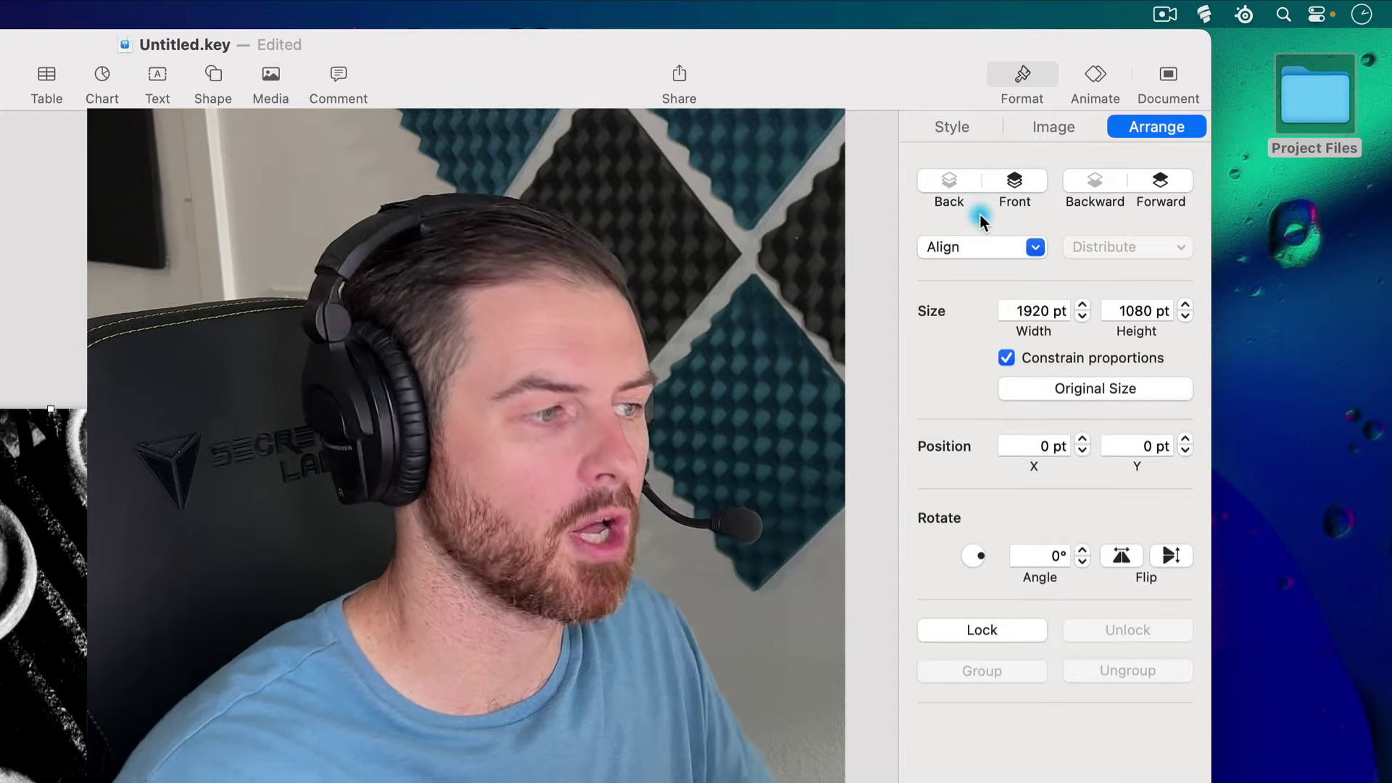
left_click(980, 214)
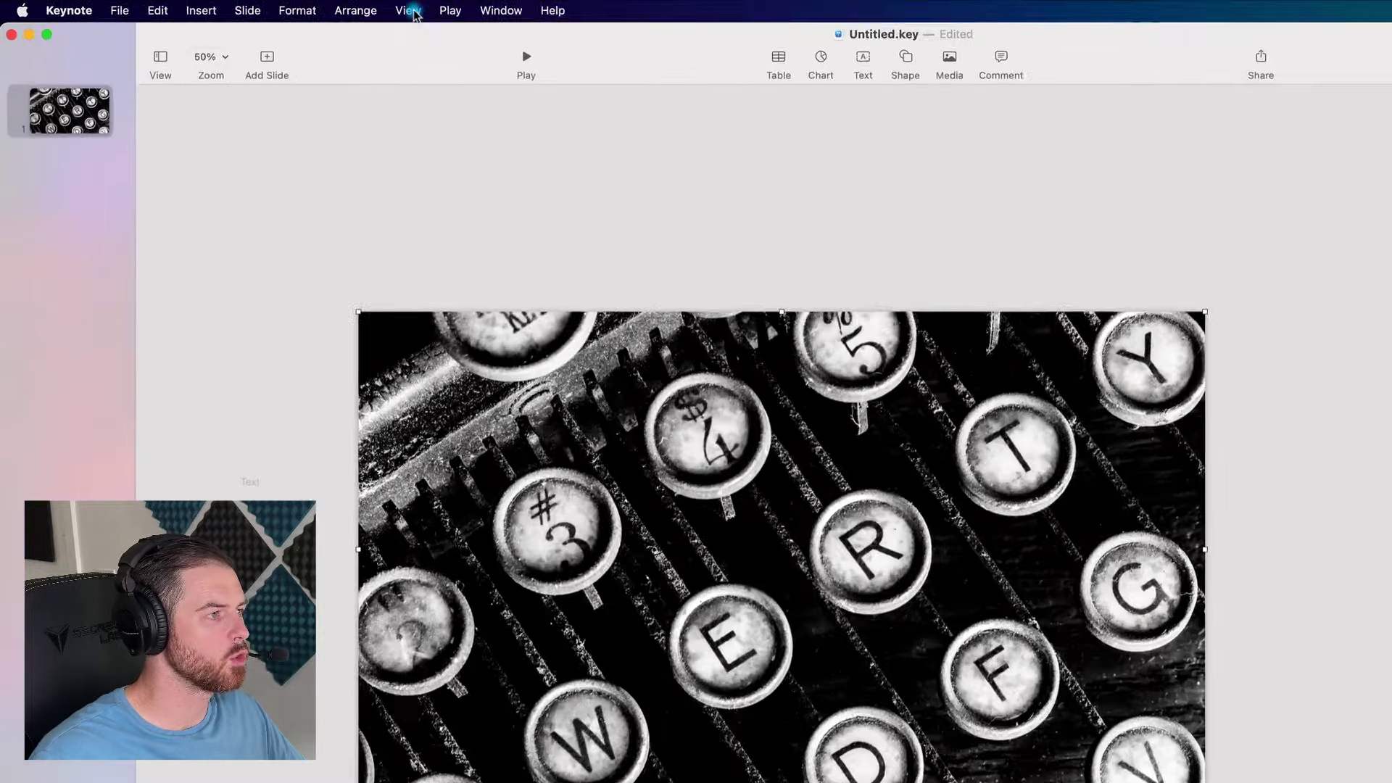
- Show the object list for the slide
left_click(314, 8)
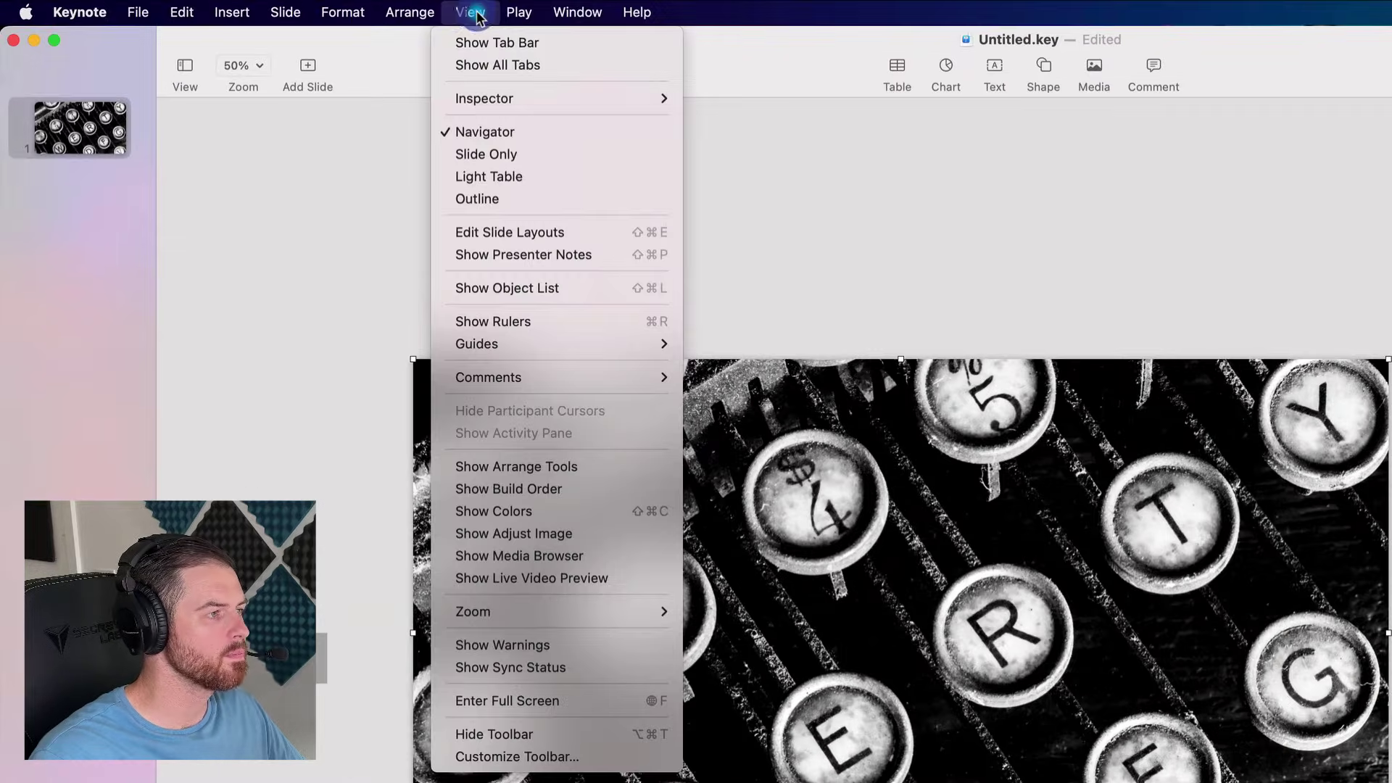
left_click(604, 288)
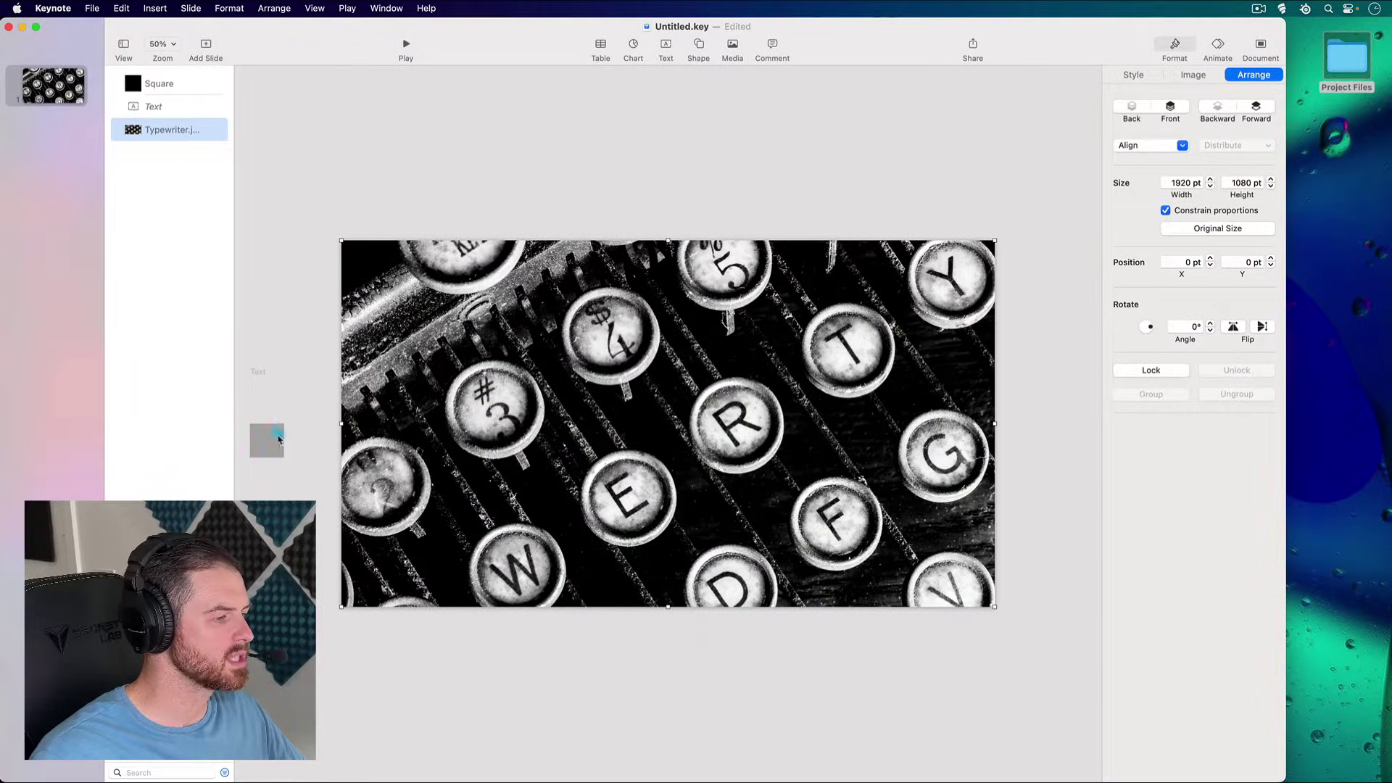
- Fill the square beside the slide with the red from the AnsonAlex.com logo color palette, keeping the Color Fill type
left_click(278, 438)
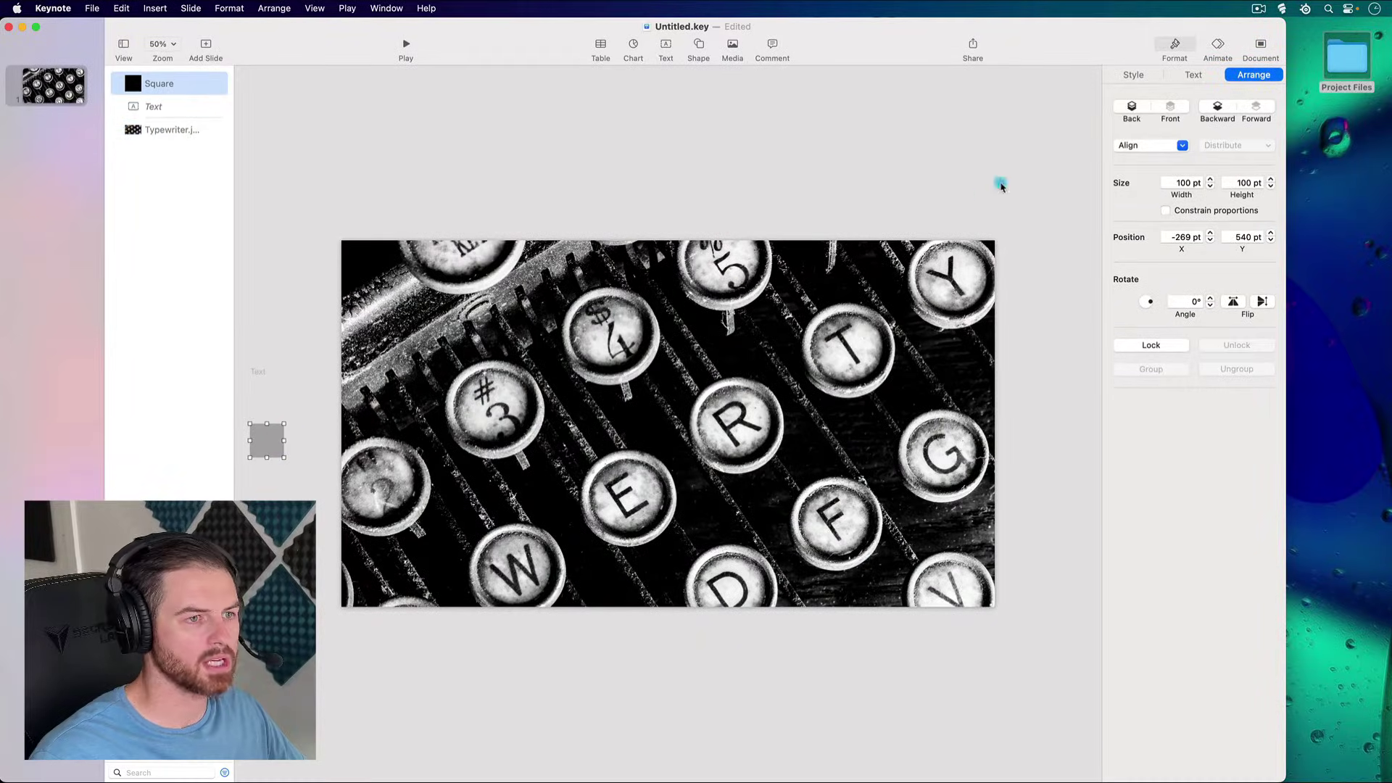
left_click(1136, 77)
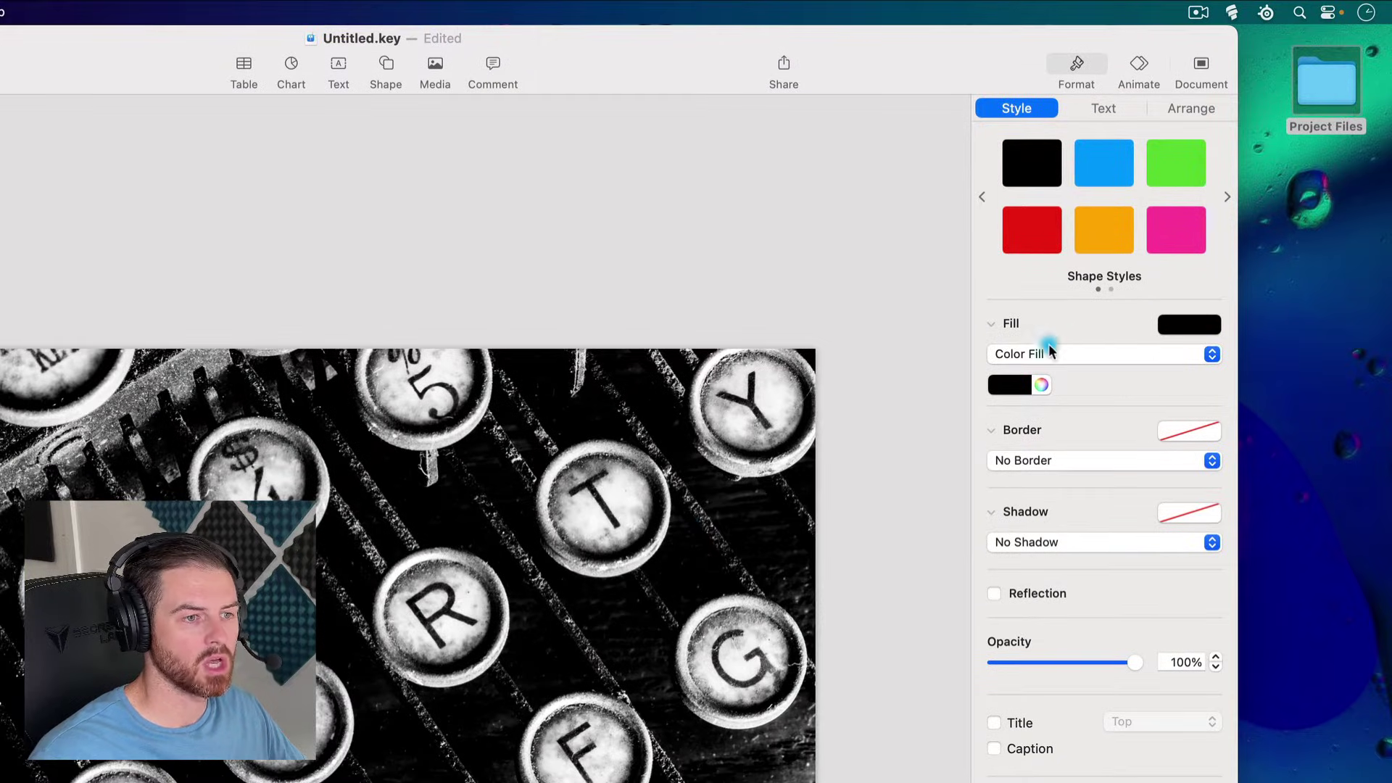
left_click(1081, 356)
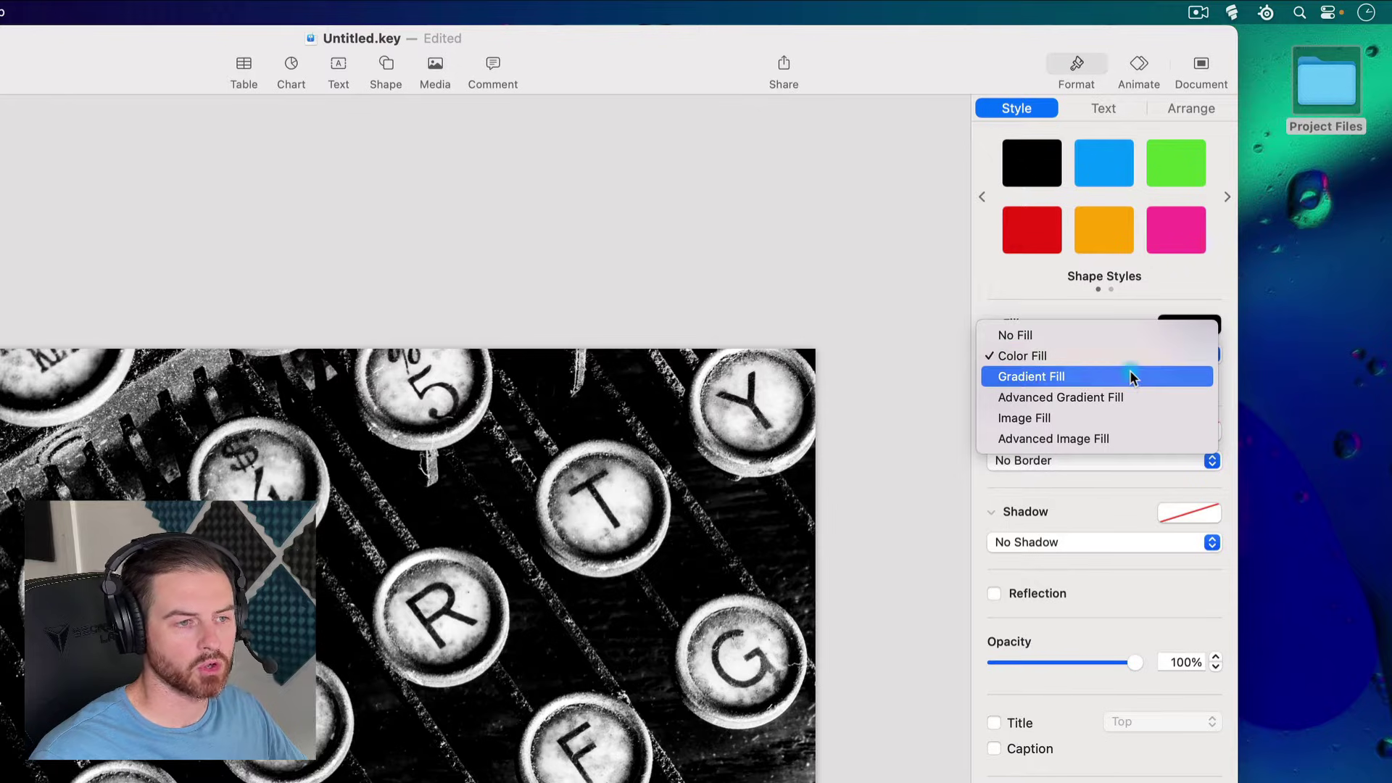
left_click(1082, 306)
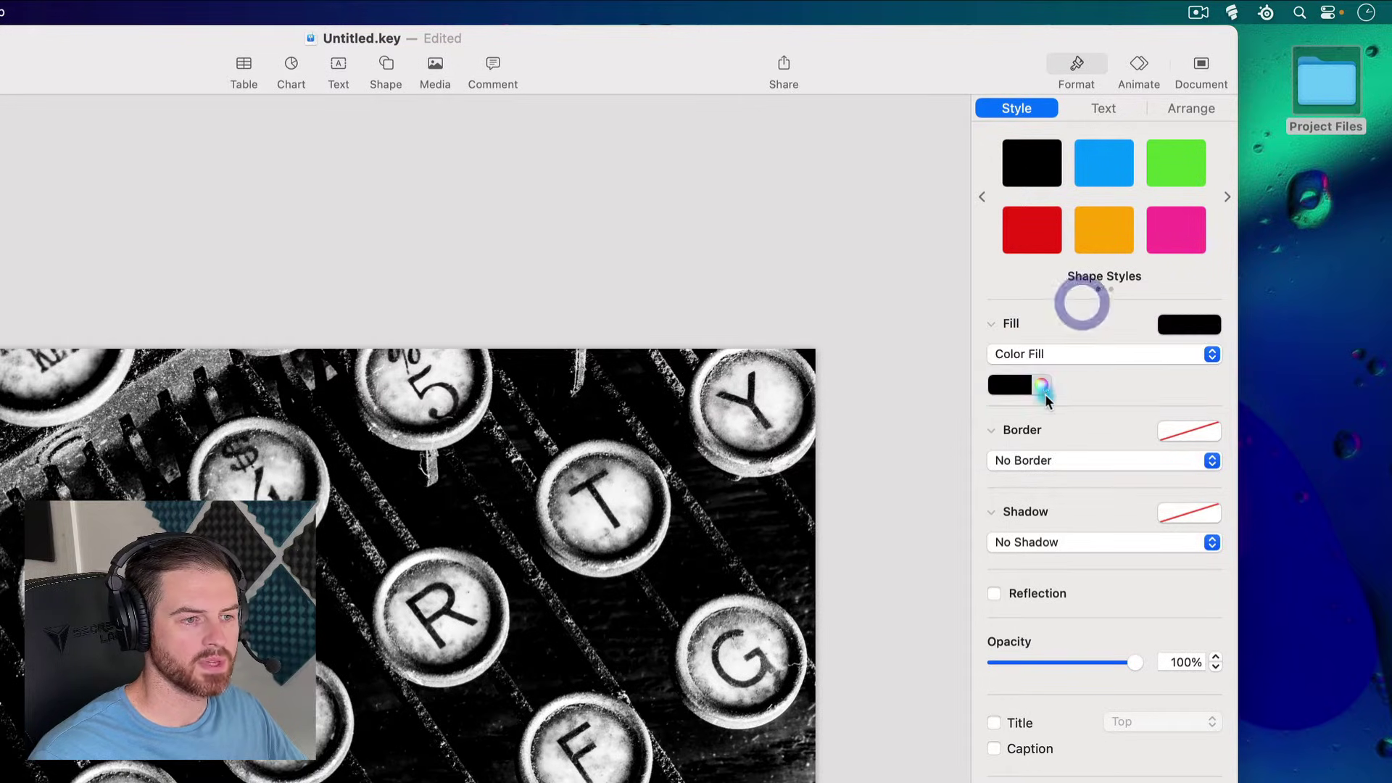
left_click(1044, 390)
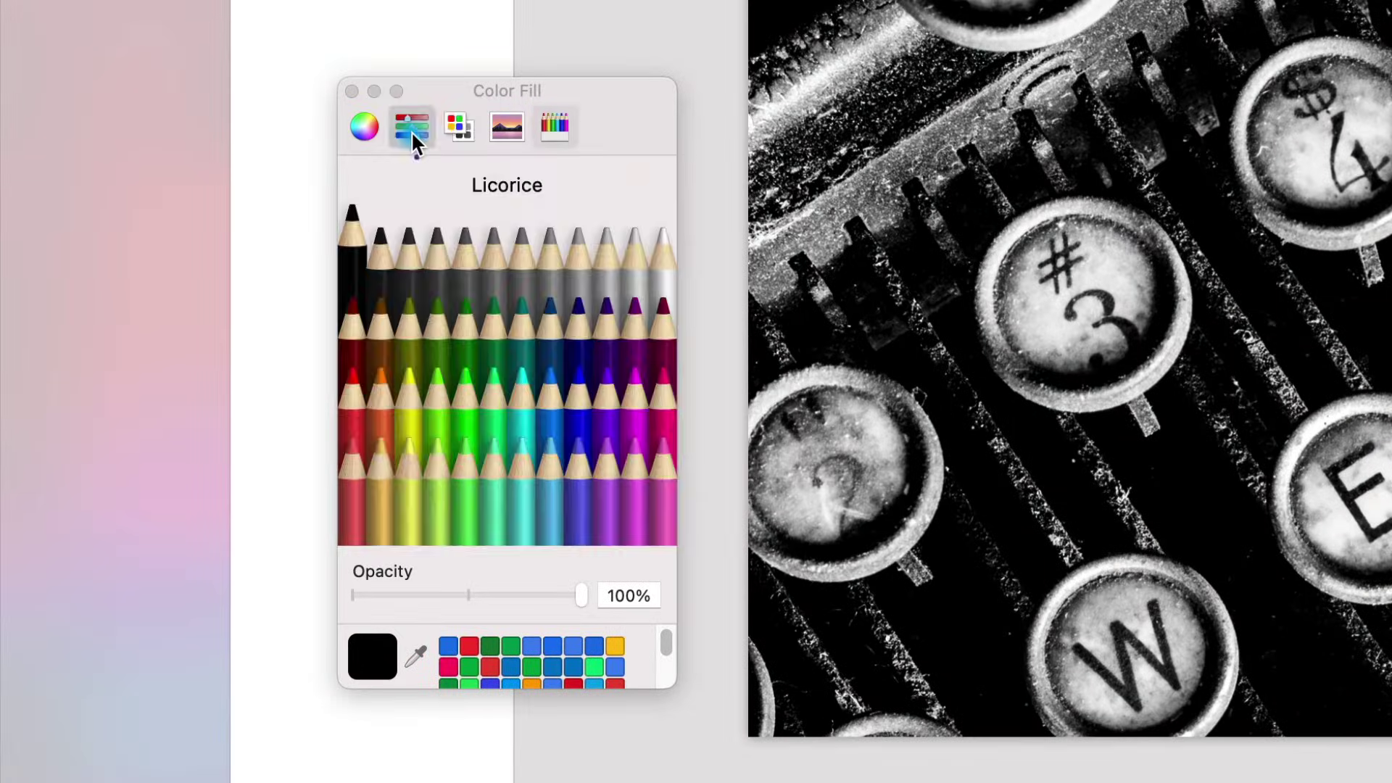
left_click(53, 364)
left_click(458, 129)
left_click(492, 286)
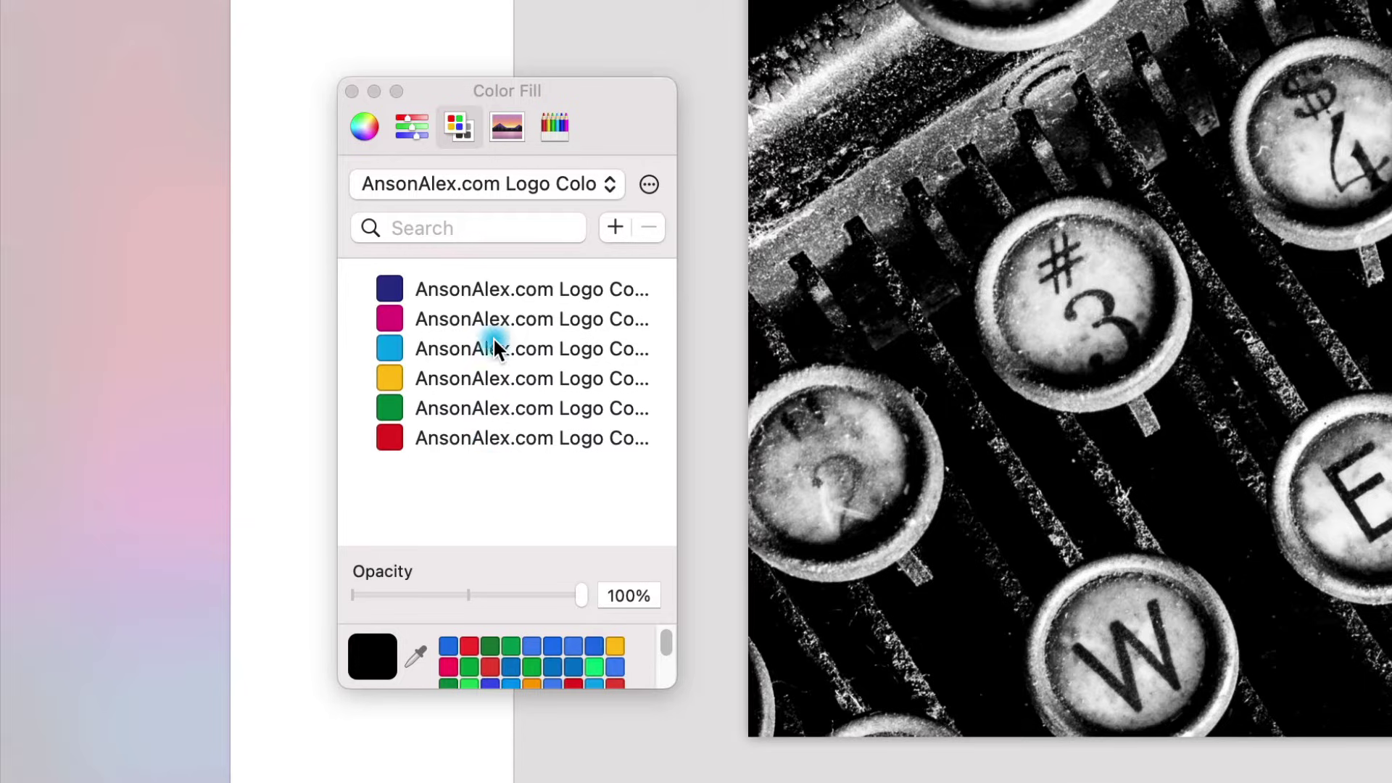
left_click(483, 435)
left_click_drag(586, 123, 481, 443)
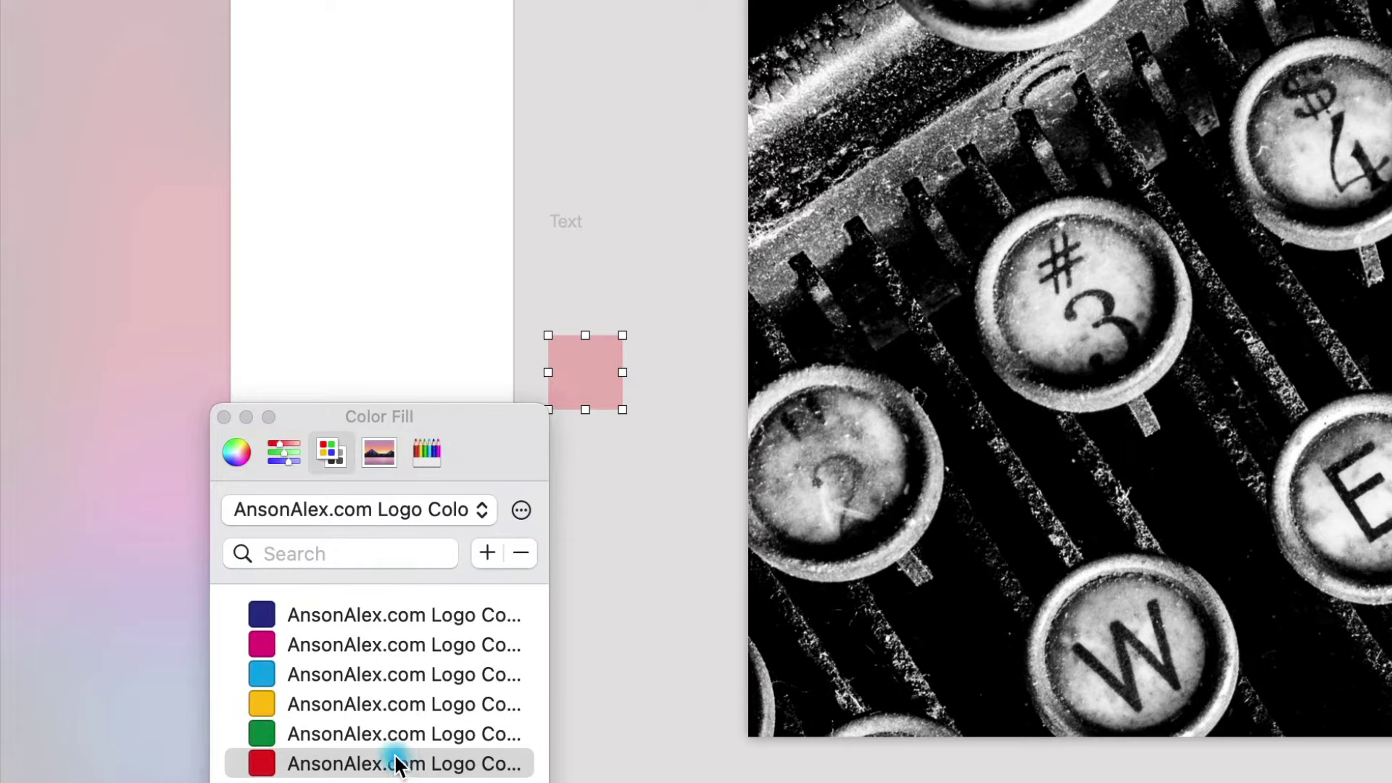
left_click(223, 417)
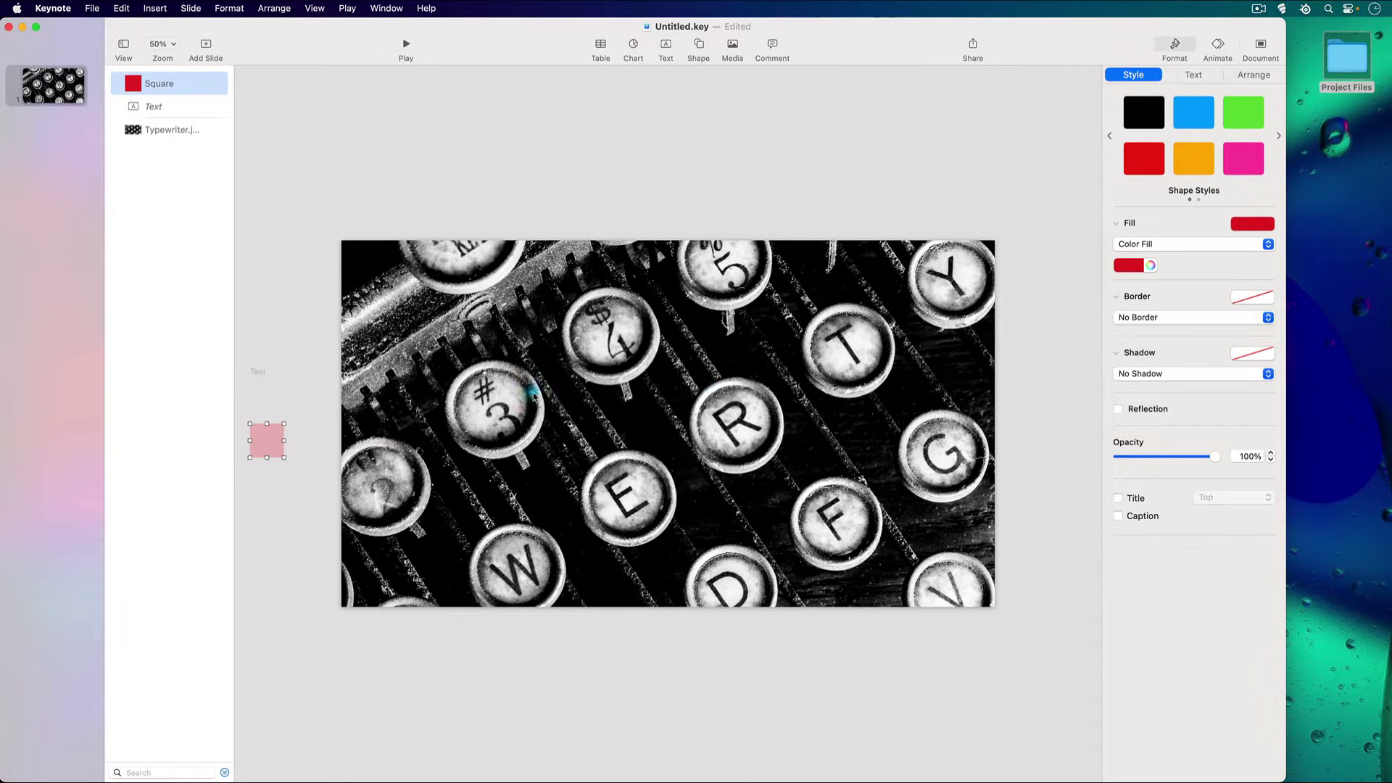
- Move the red square onto the slide beside the 3 key and place it below the typewriter photo in the stacking order
left_click_drag(274, 444, 562, 397)
left_click(573, 210)
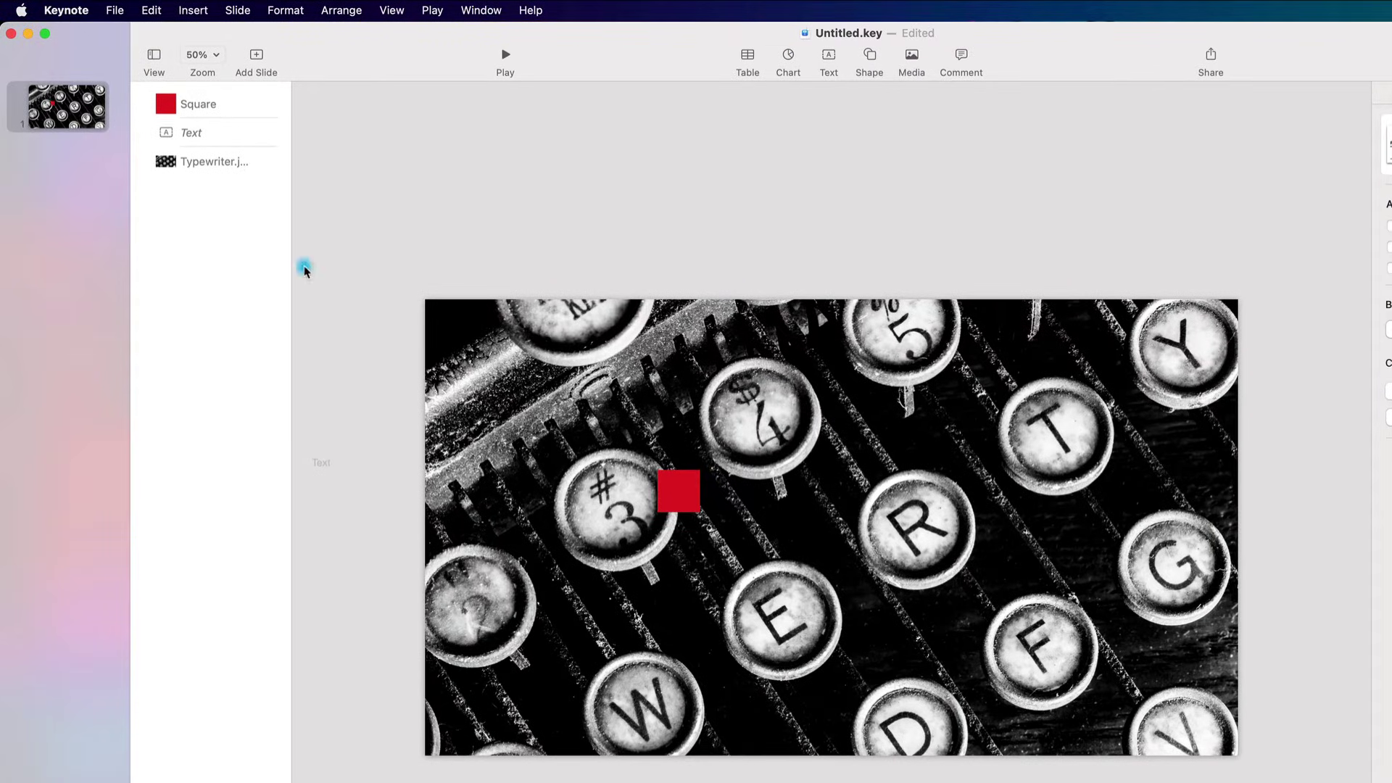
left_click_drag(205, 107, 218, 174)
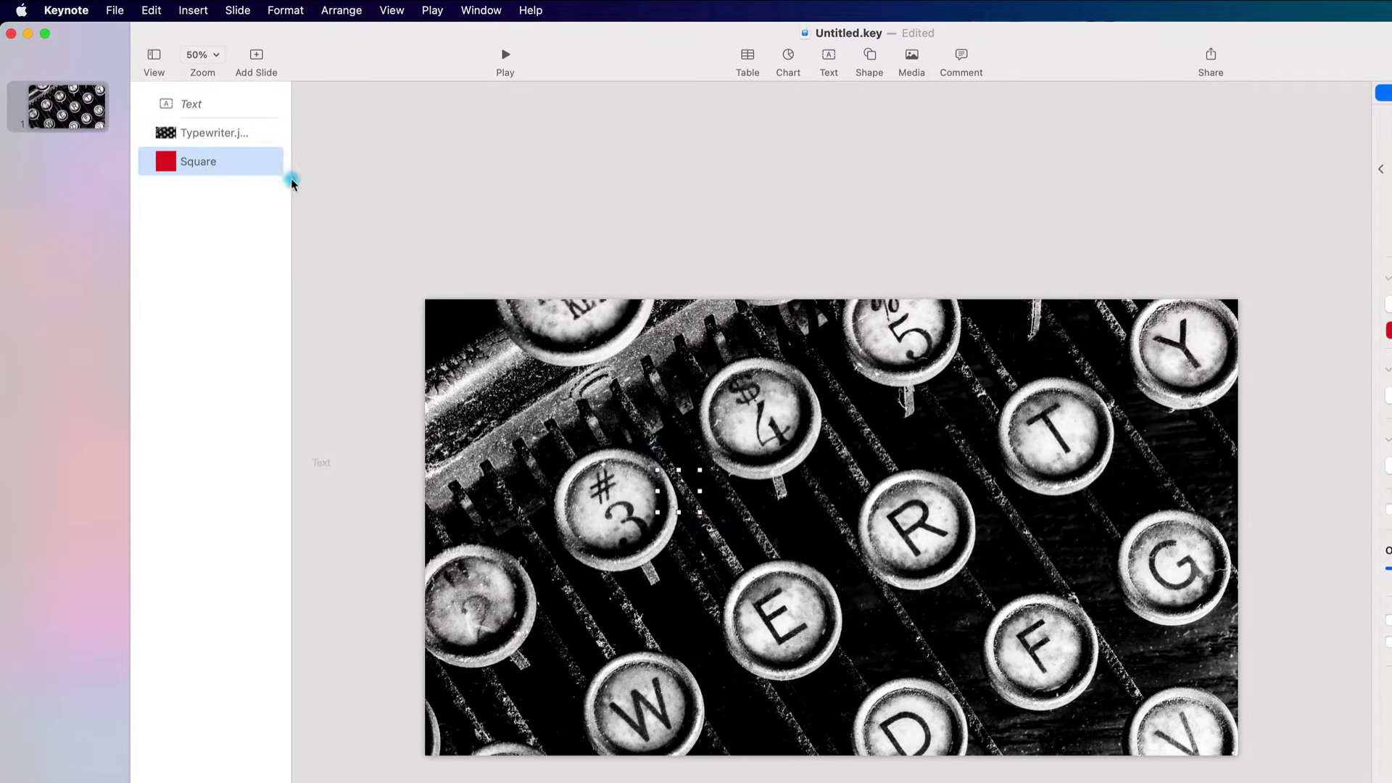
- Move the red square above the typewriter photo in the stacking order
left_click_drag(211, 161, 211, 119)
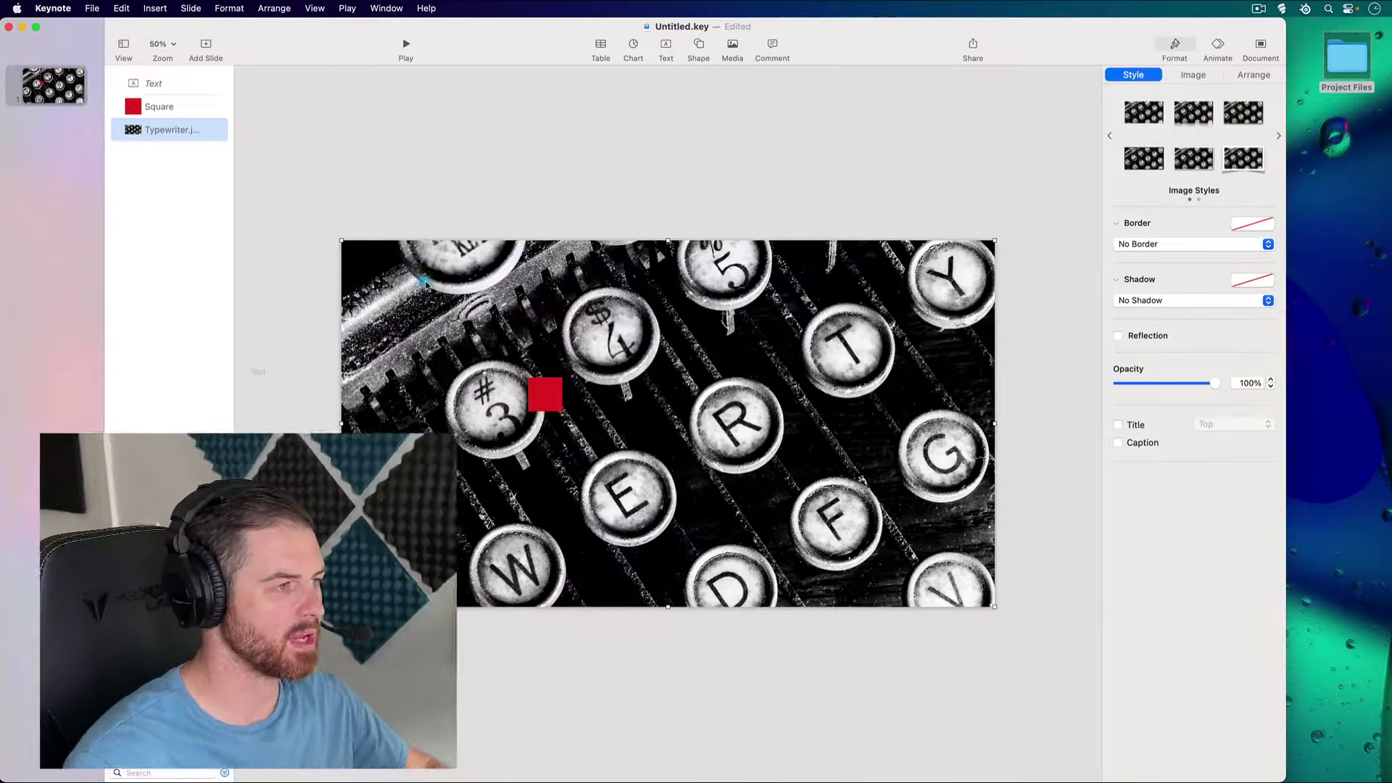
- Add WithBackground.jpeg from the Project Files folder to the Keynote slide and move it over the typewriter photo
double_click(1343, 68)
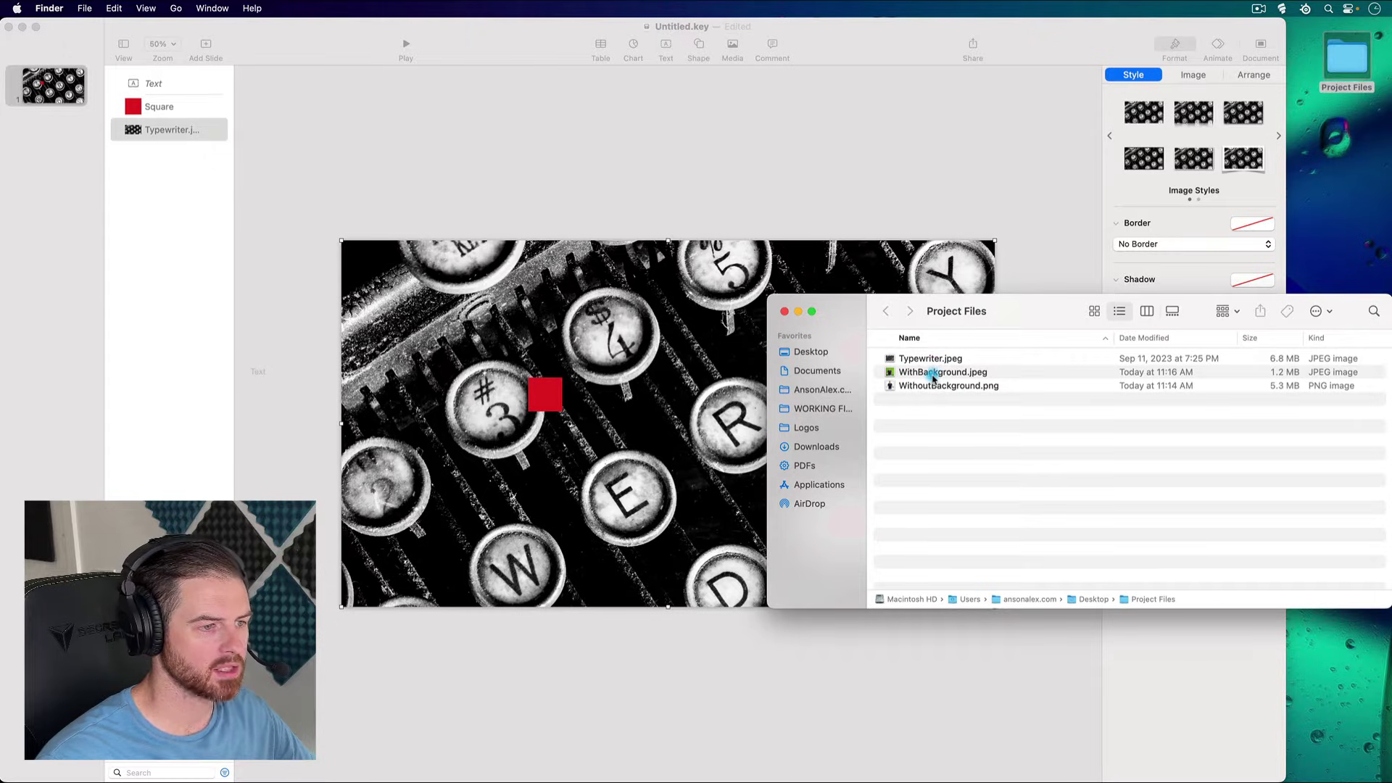
left_click(933, 372)
left_click(931, 386)
left_click(930, 374)
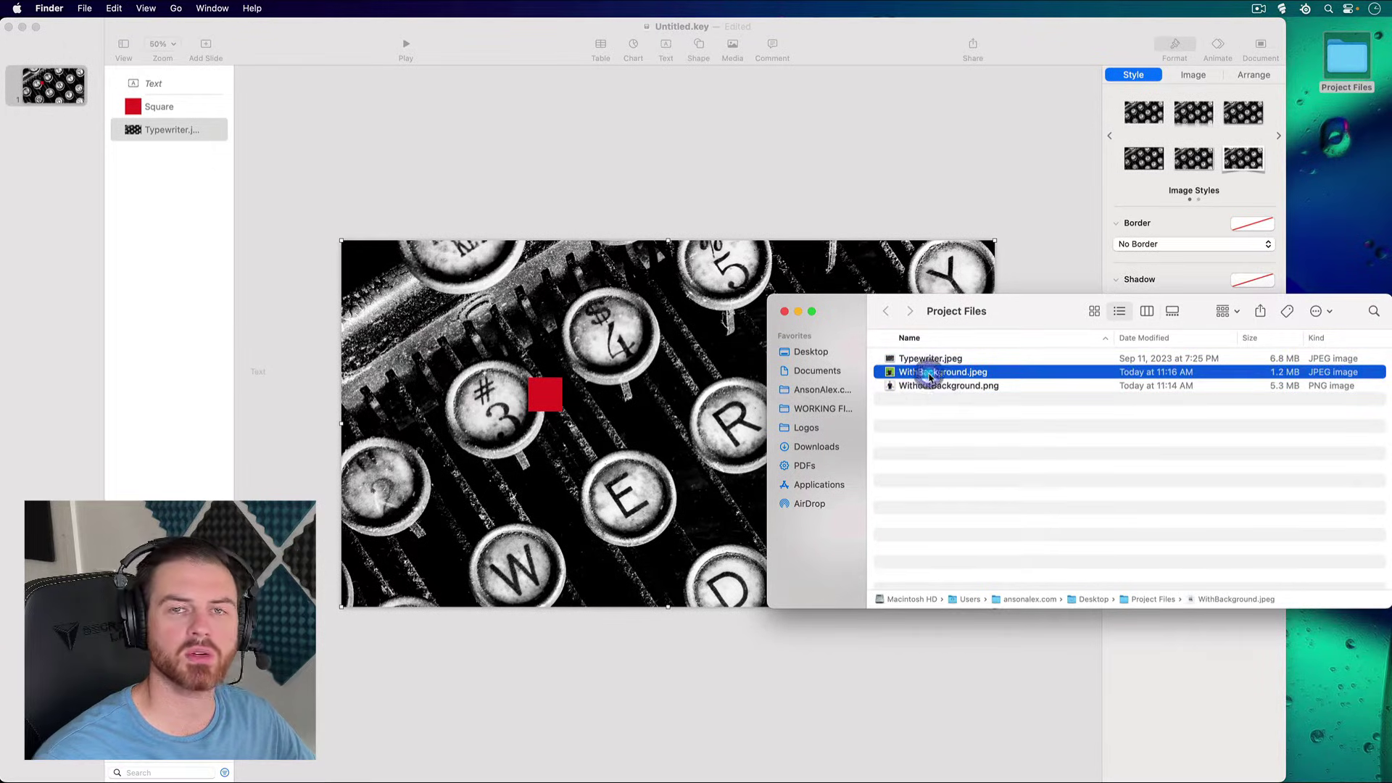
left_click_drag(924, 377, 679, 201)
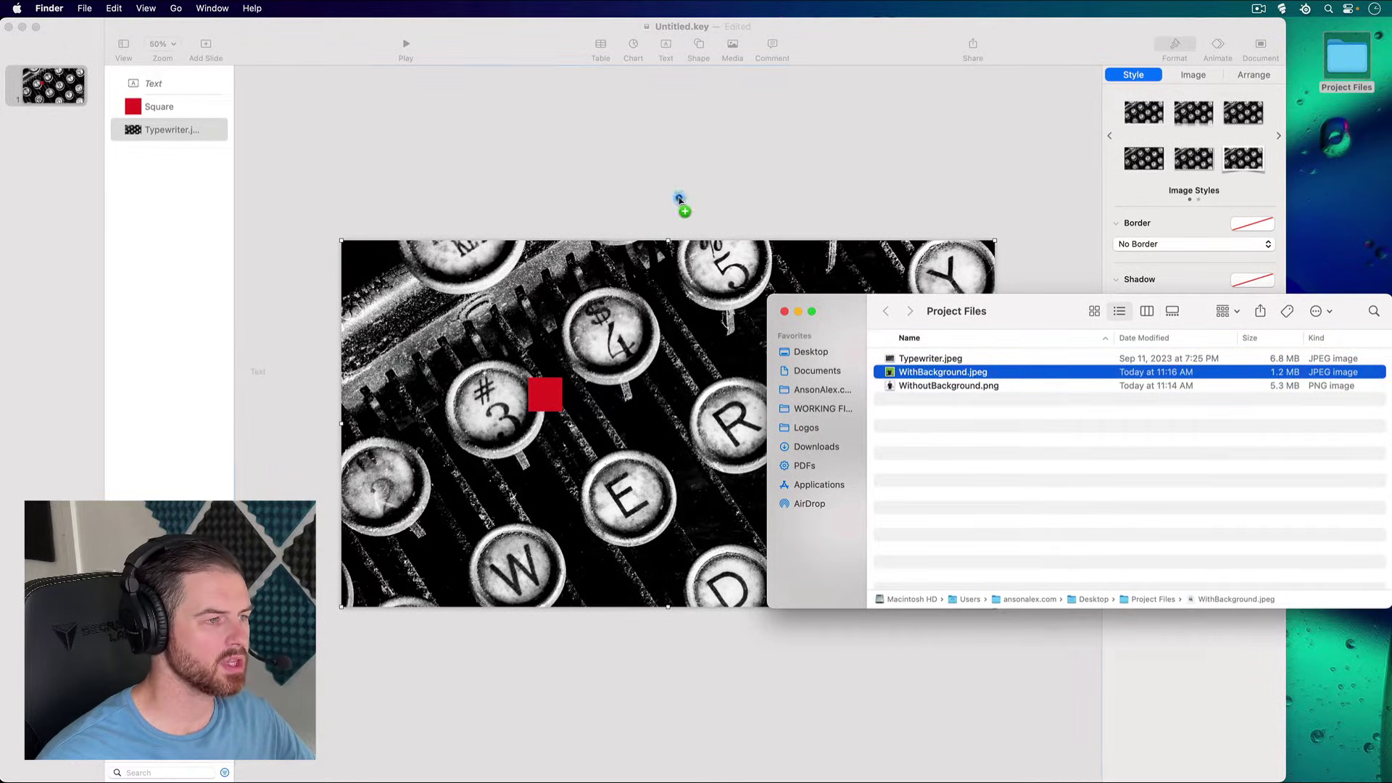
left_click(785, 312)
left_click(725, 326)
left_click_drag(722, 303, 810, 525)
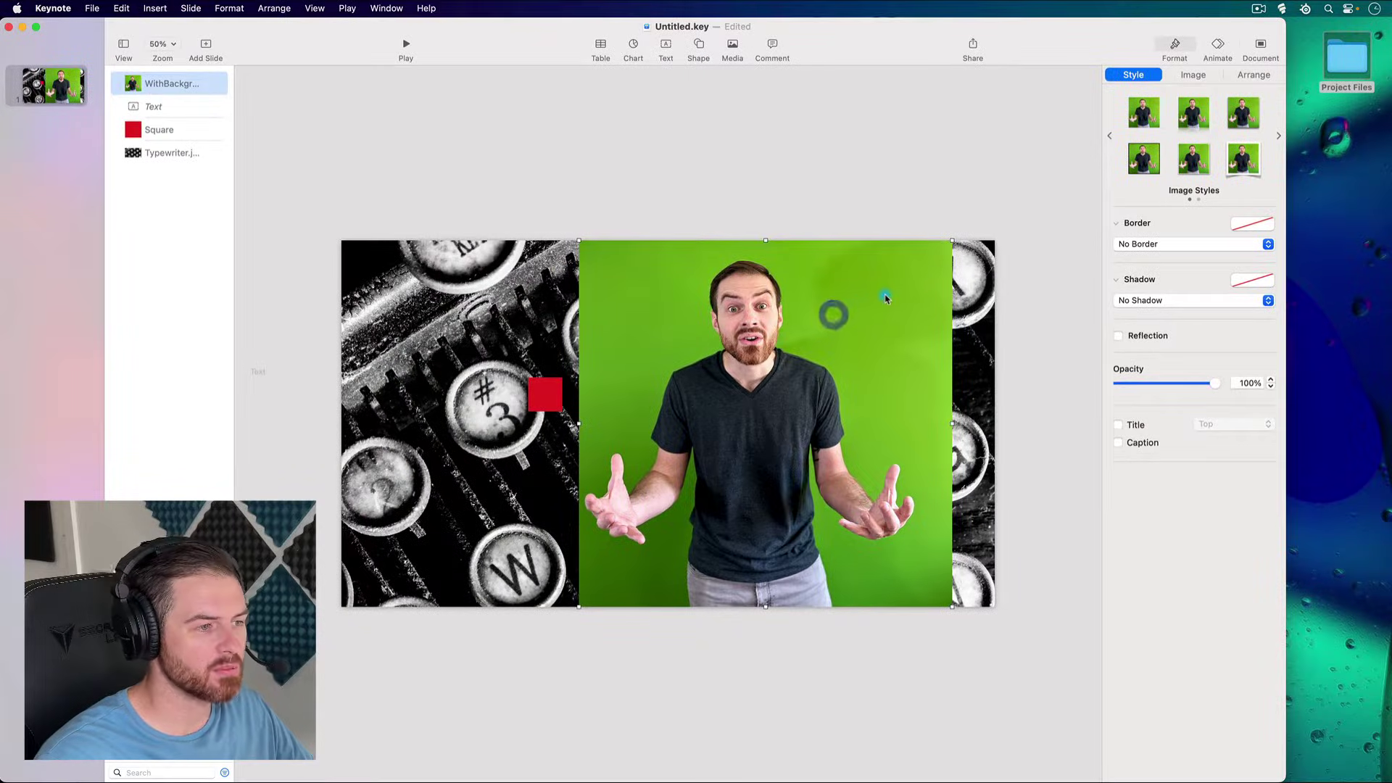
- Remove the green background from the WithBackground.jpeg photo and accept the cutout
left_click(1189, 76)
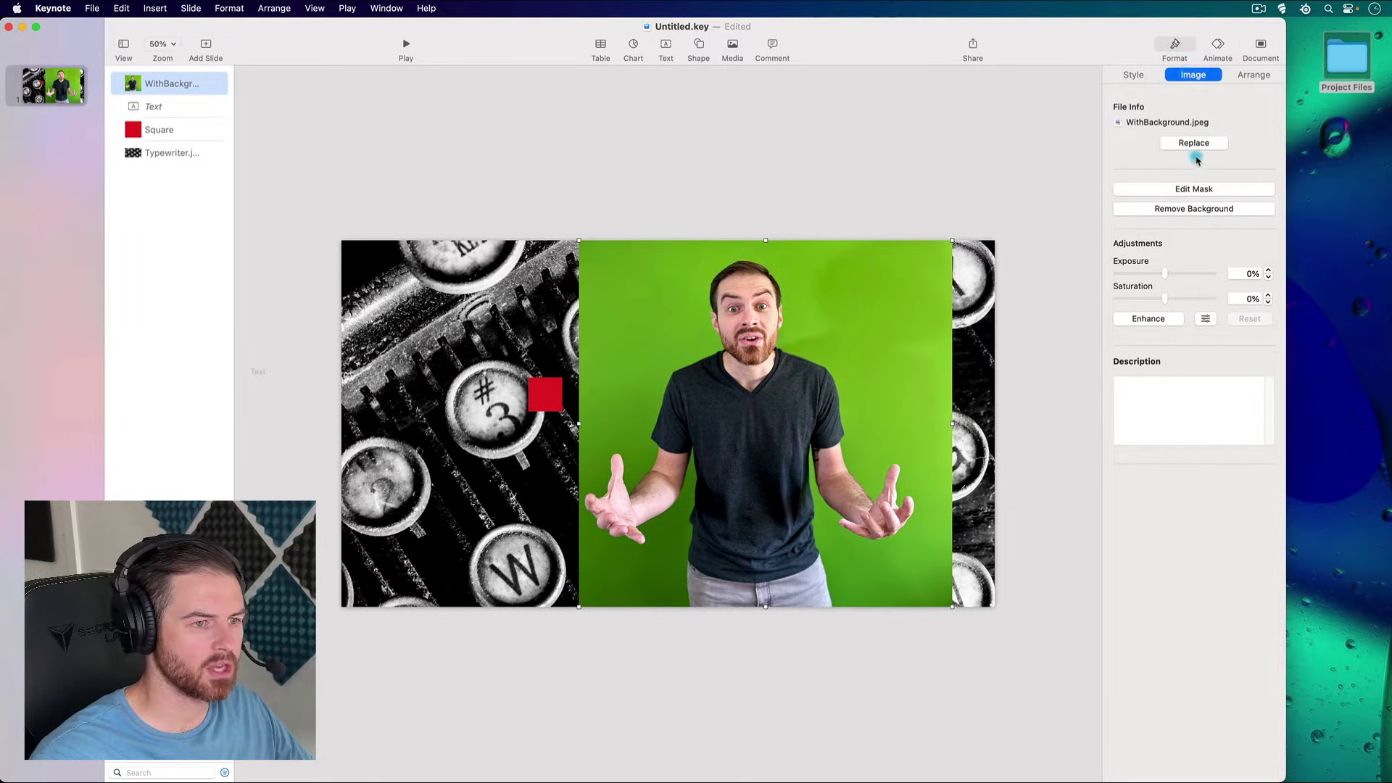
left_click(1204, 209)
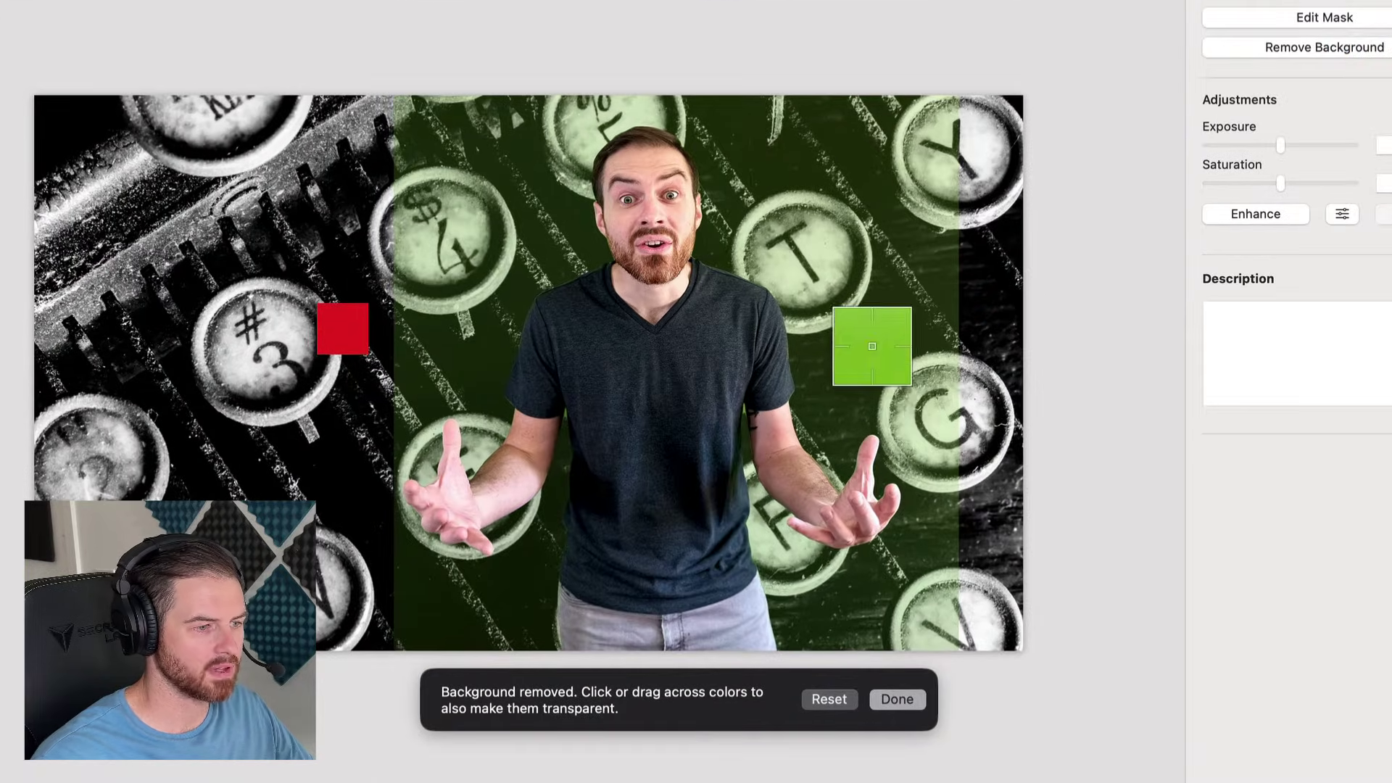
mouse_move(866, 366)
left_mouse_down()
mouse_move(845, 289)
mouse_move(848, 362)
left_mouse_up()
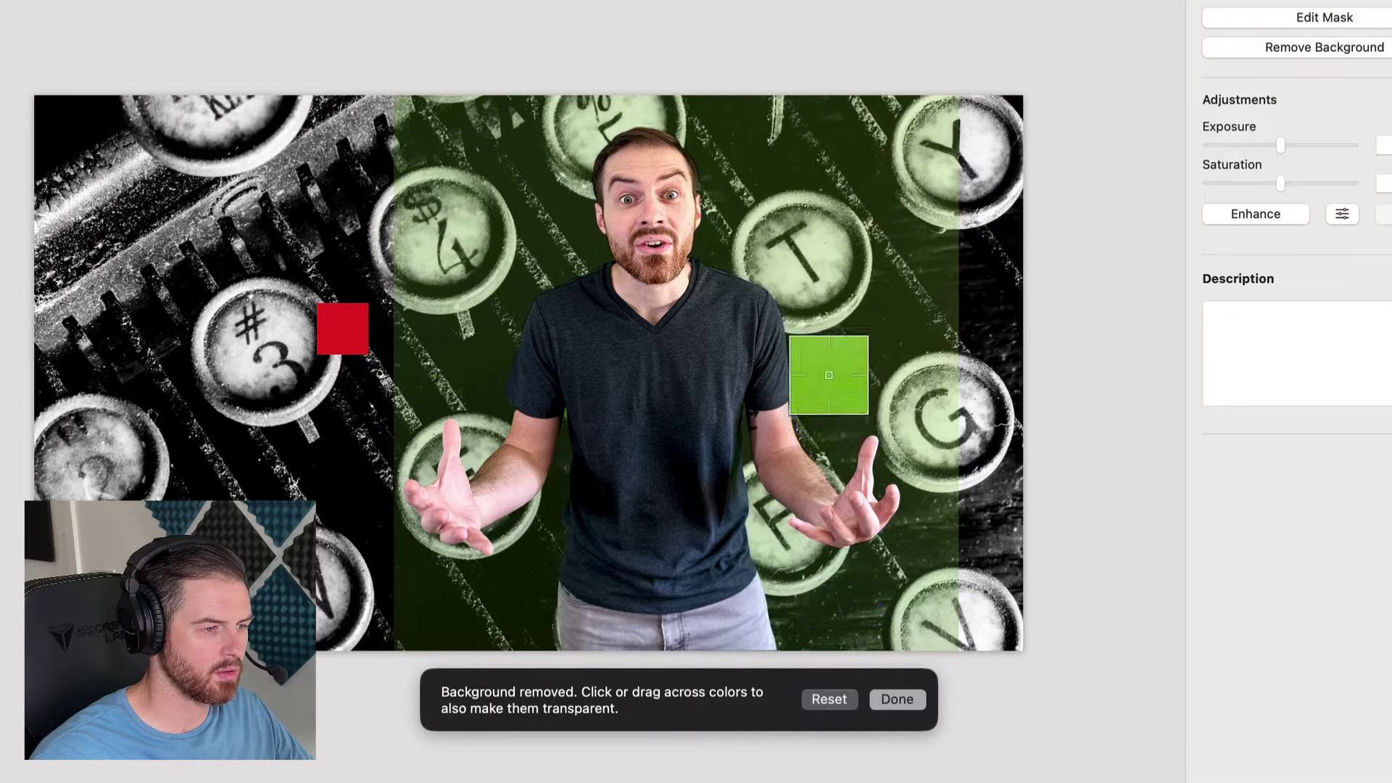
left_click(896, 697)
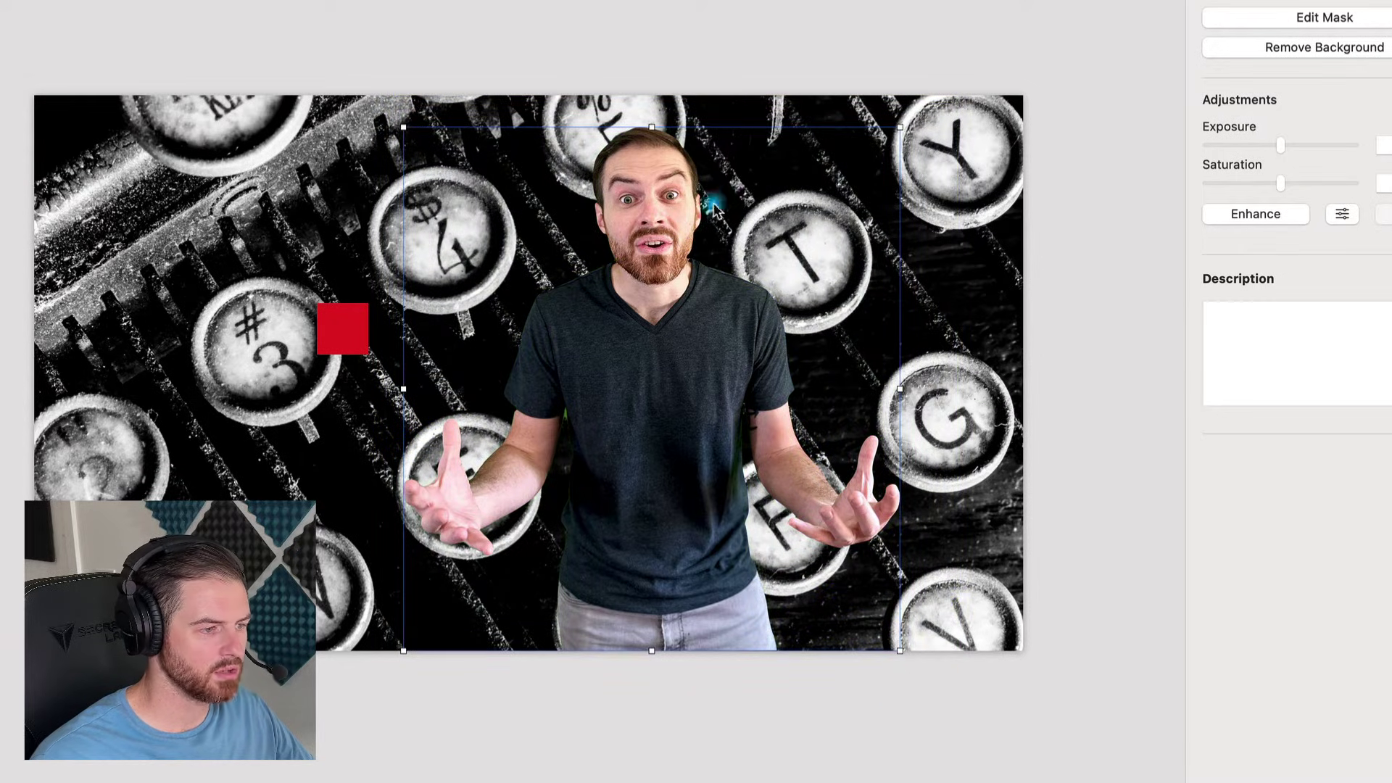
- Reposition the cutout of the man over the typewriter photo, with its lower edge along the bottom of the slide
left_click_drag(659, 397, 654, 367)
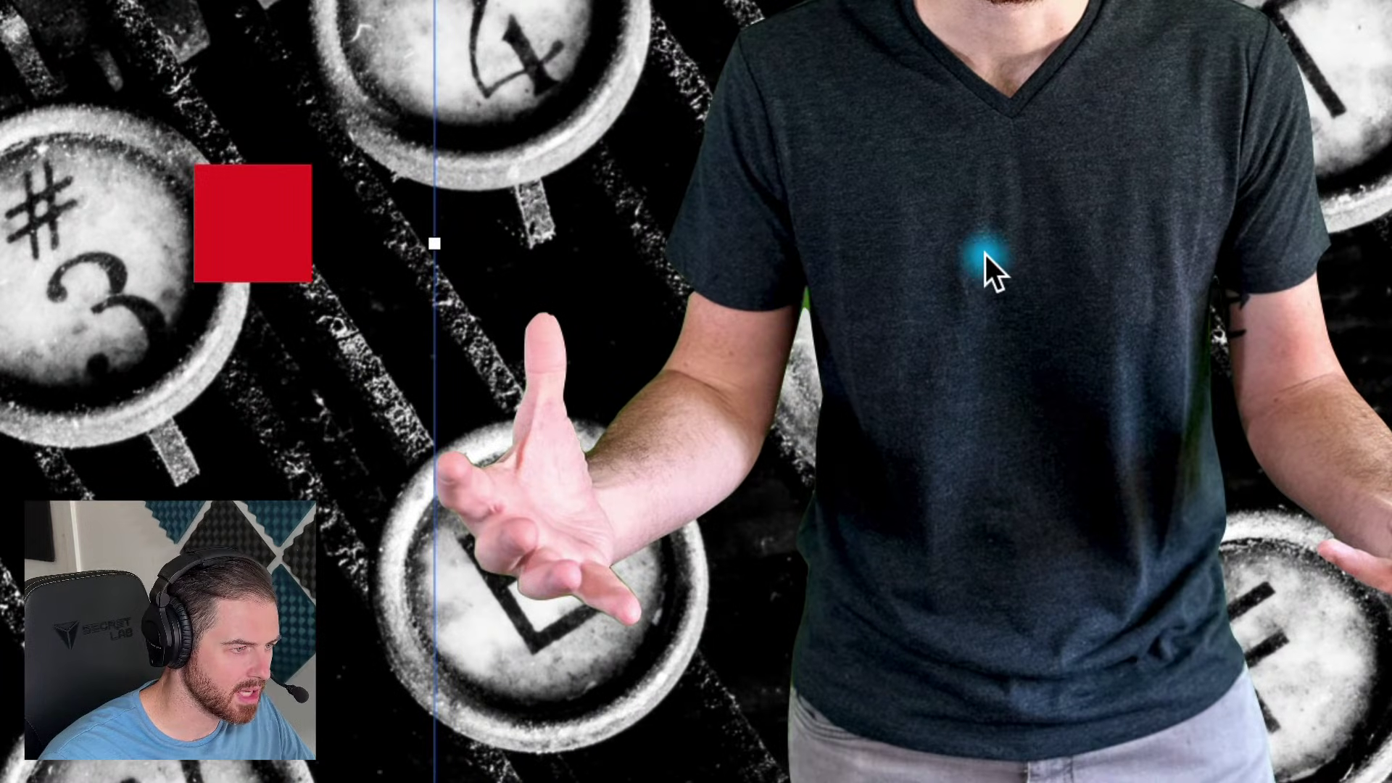
left_click_drag(984, 254, 621, 373)
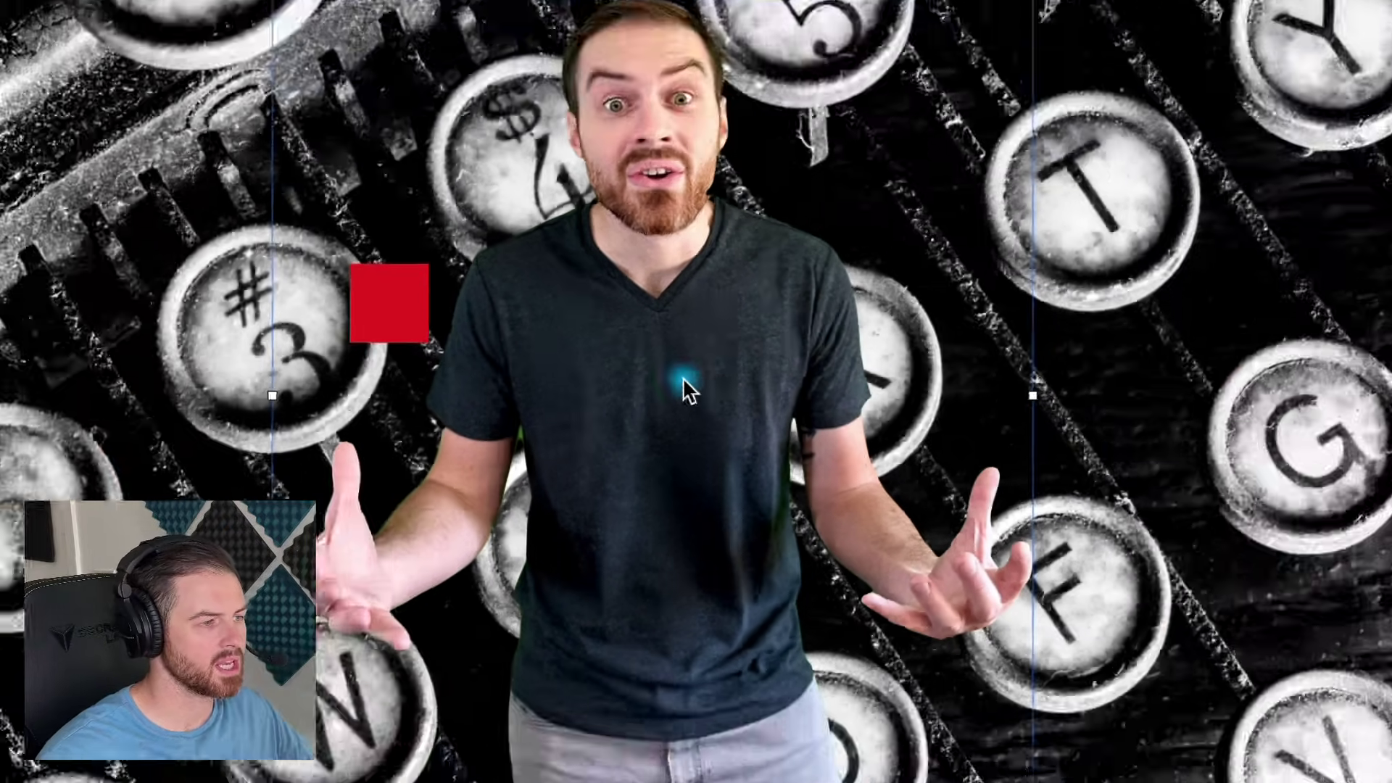
left_click_drag(724, 305, 826, 311)
left_click_drag(712, 419, 709, 431)
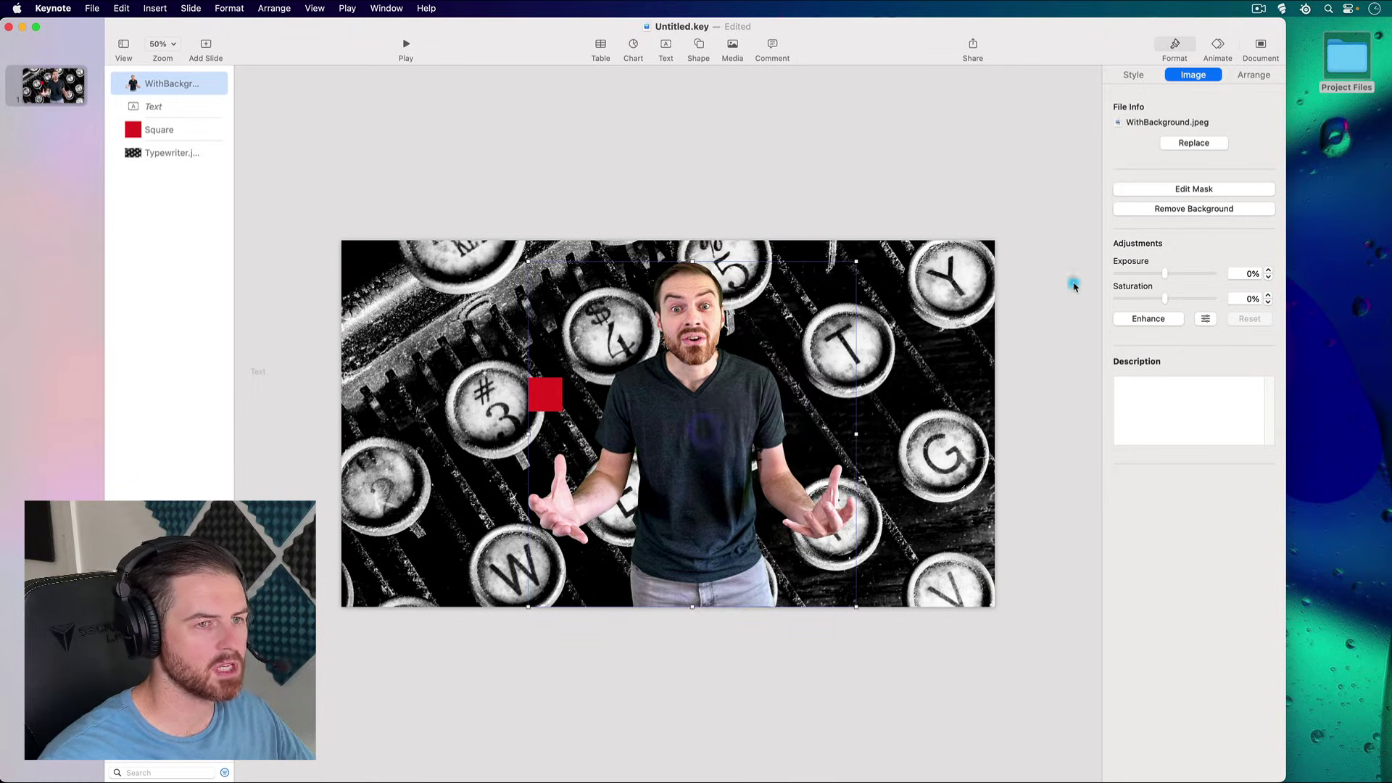
- Add WithoutBackground.png from the Project Files folder to the Keynote slide and move it beside the existing cutout
double_click(1341, 65)
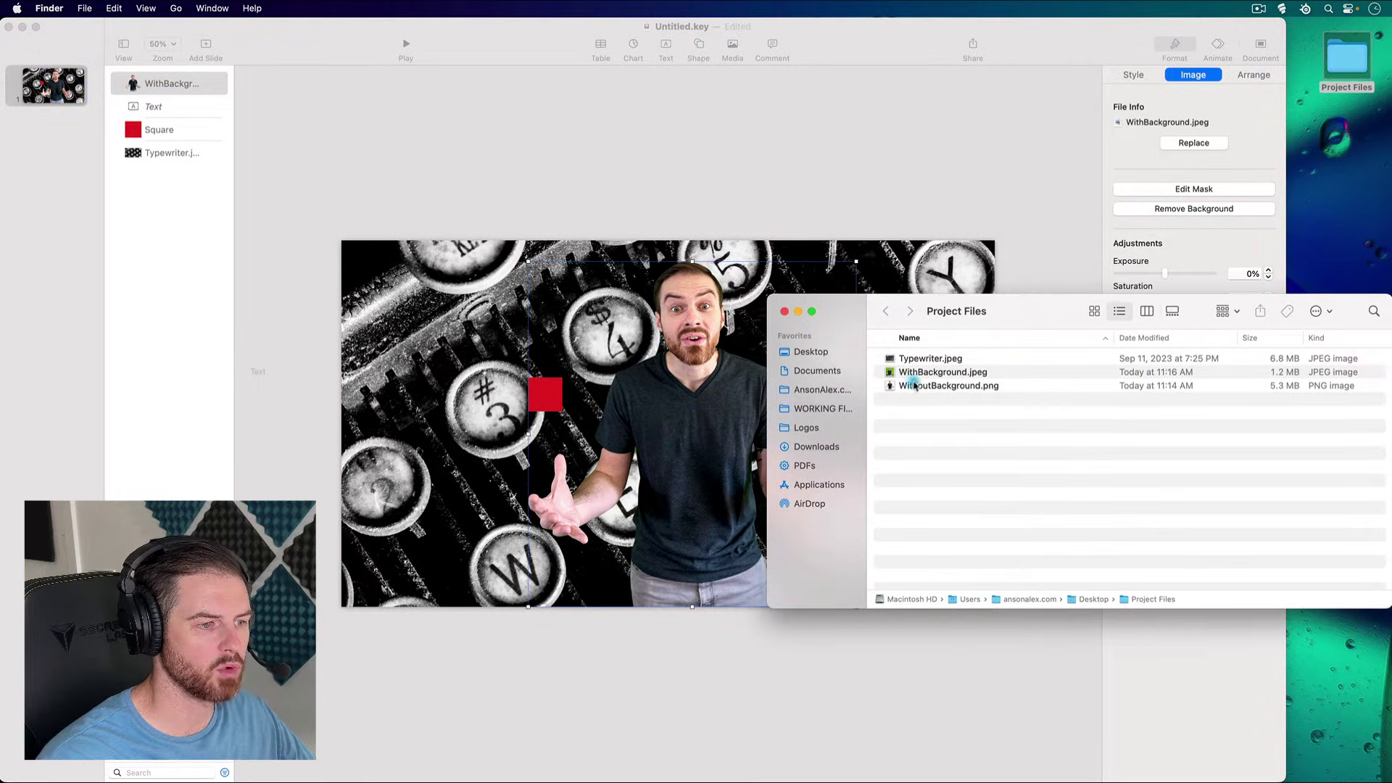
left_click_drag(919, 389, 697, 197)
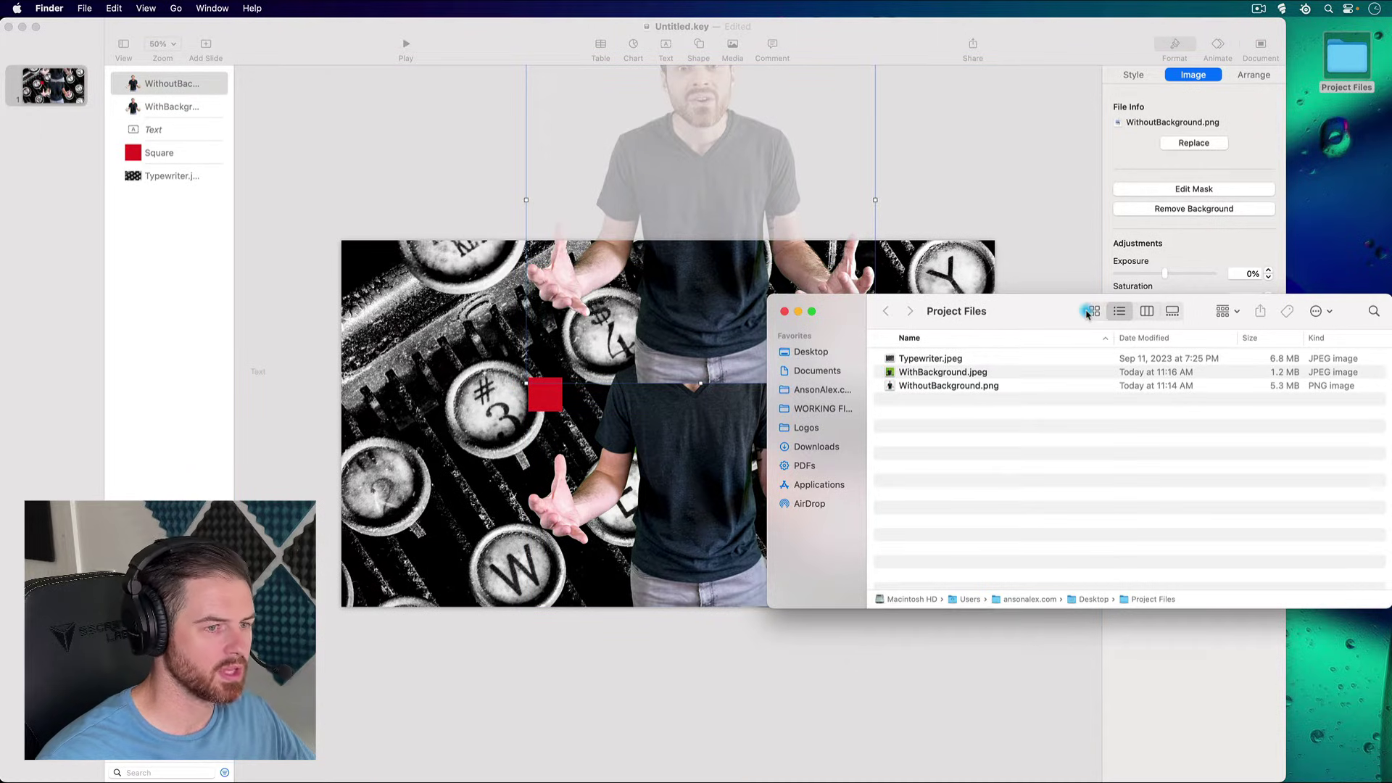
left_click(785, 313)
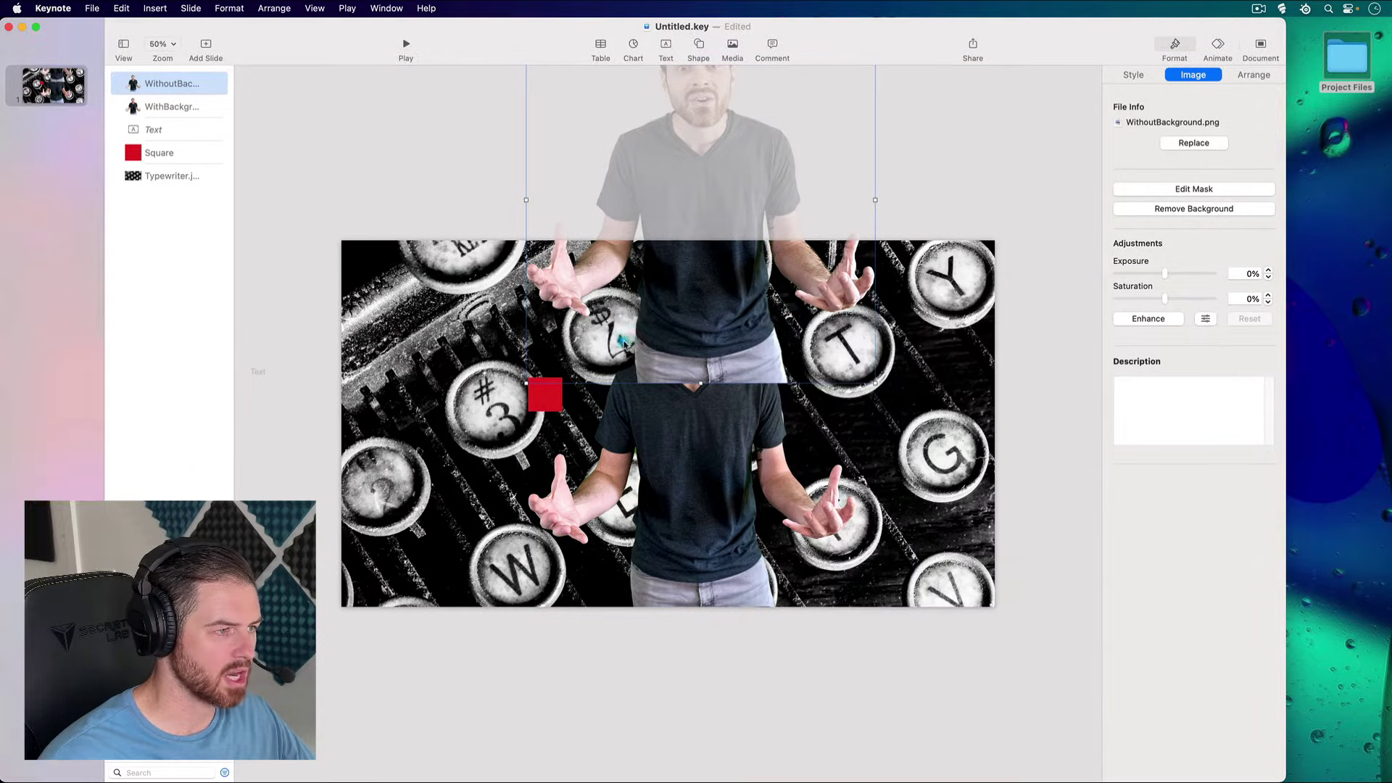
left_click_drag(682, 288, 429, 420)
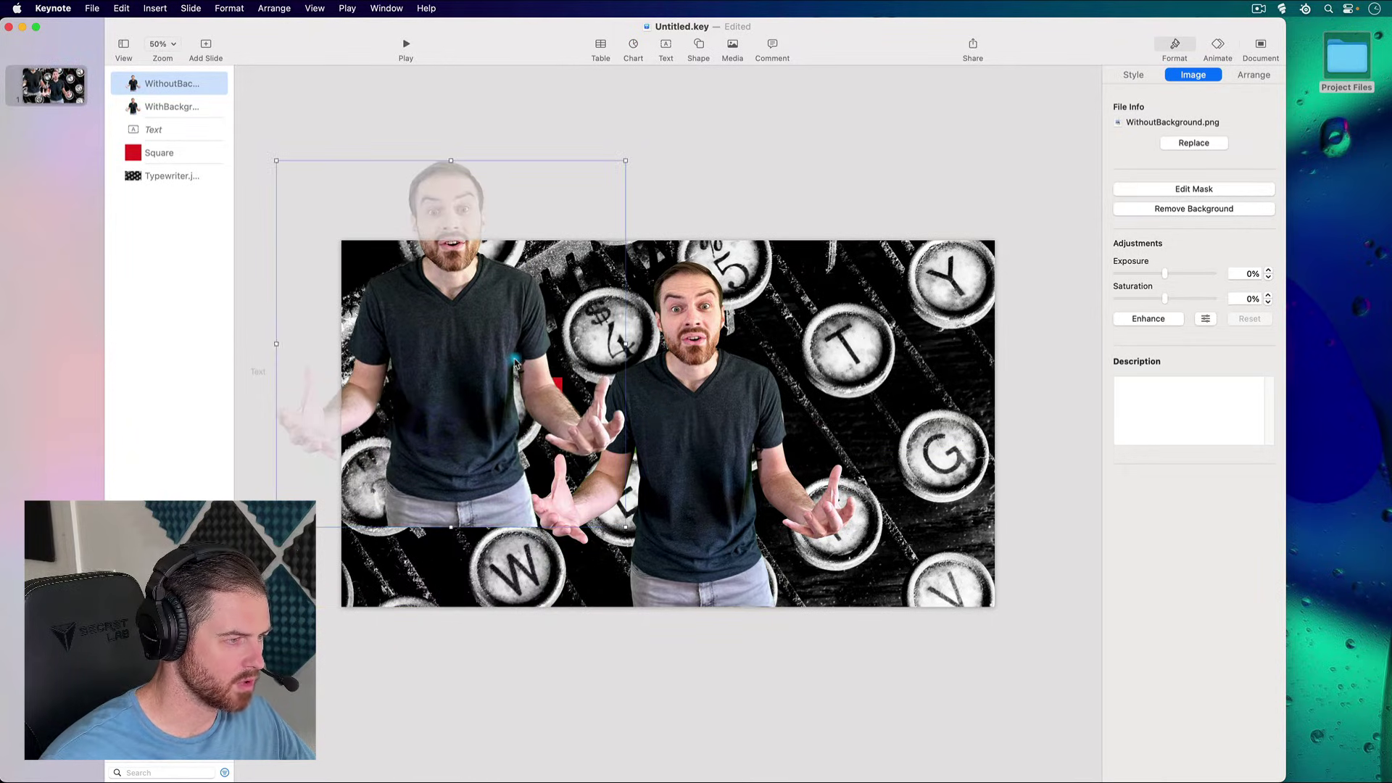
- Delete the WithBackground.jpeg cutout from the slide
left_click(667, 401)
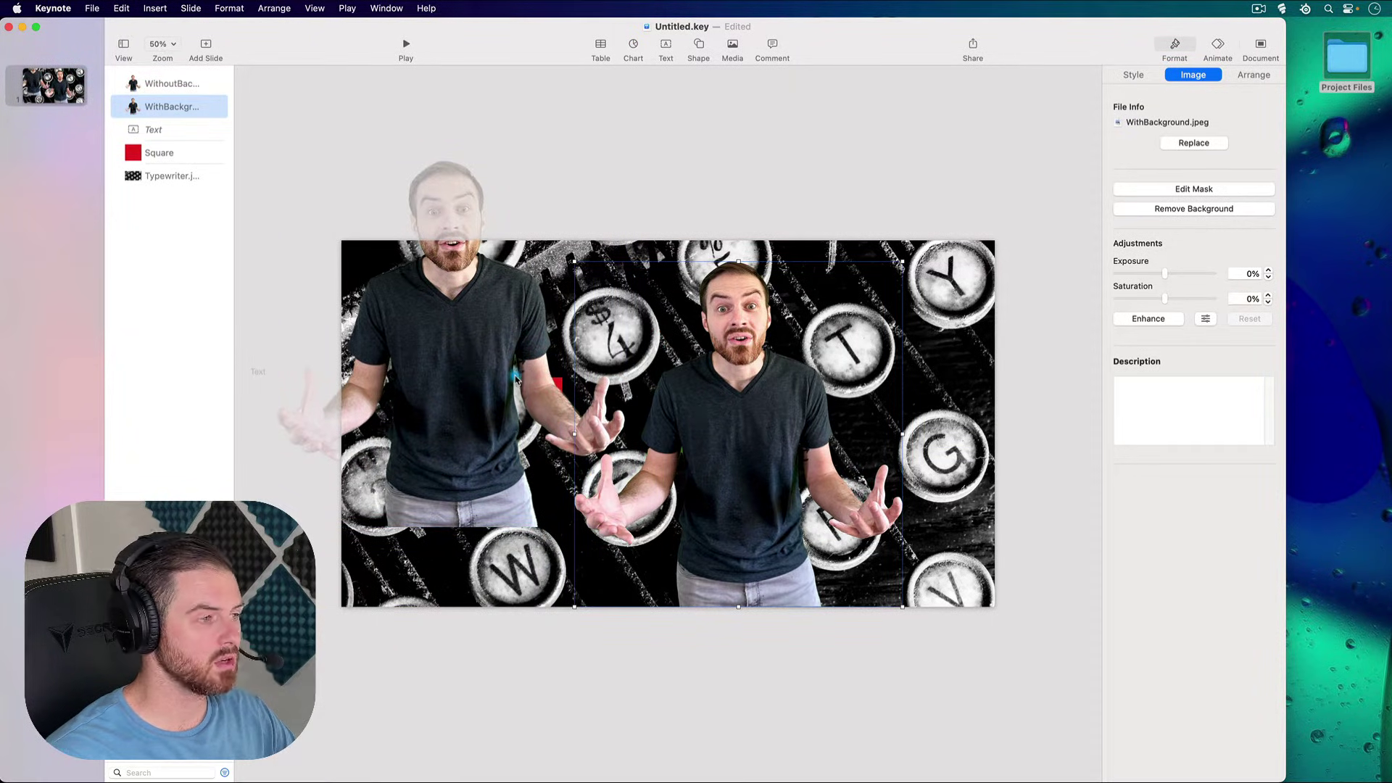
key("Delete")
- Enlarge the WithoutBackground.png cutout and center it horizontally, with its lower part extending below the slide, keeping it topmost in the stacking order
left_click_drag(467, 354, 648, 546)
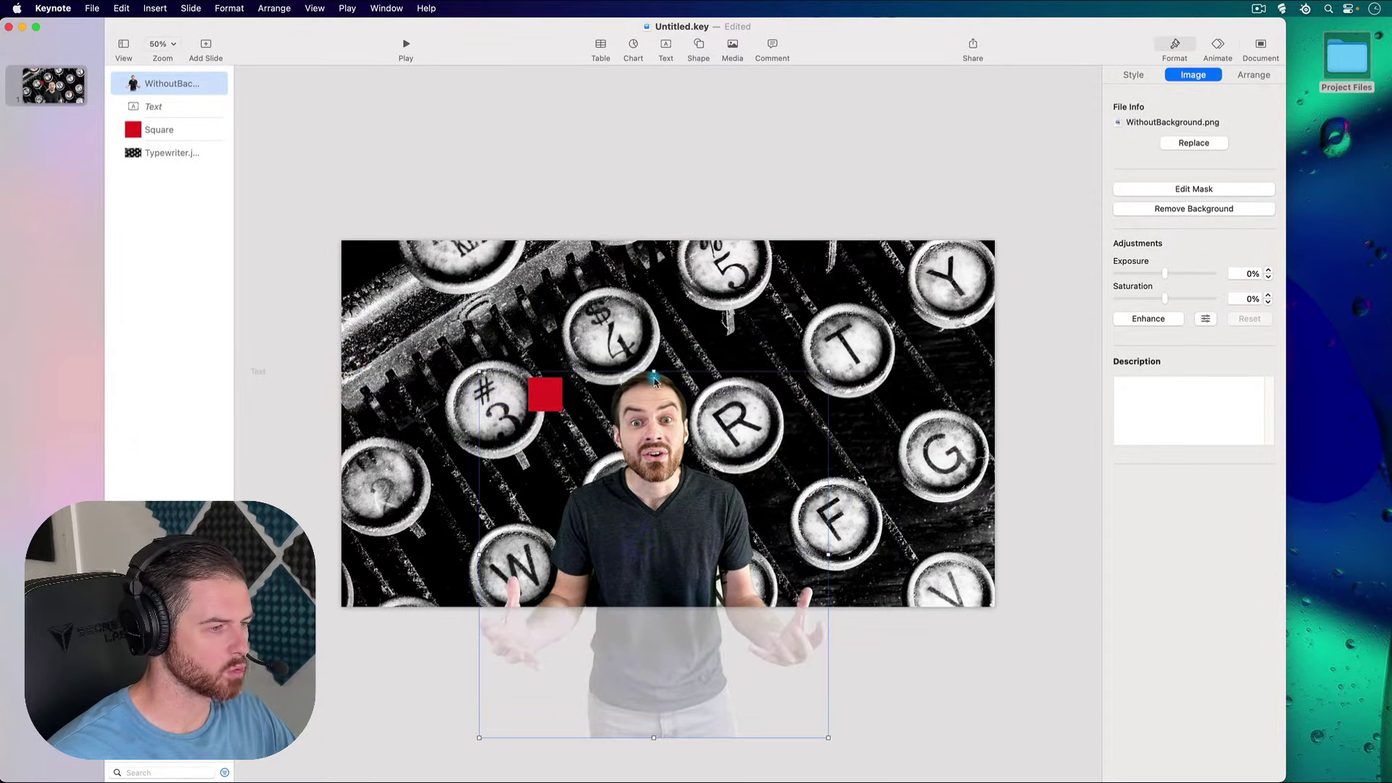
left_click_drag(651, 370, 651, 291)
mouse_move(668, 452)
left_mouse_down()
mouse_move(682, 466)
mouse_move(681, 437)
left_mouse_up()
left_click(985, 627)
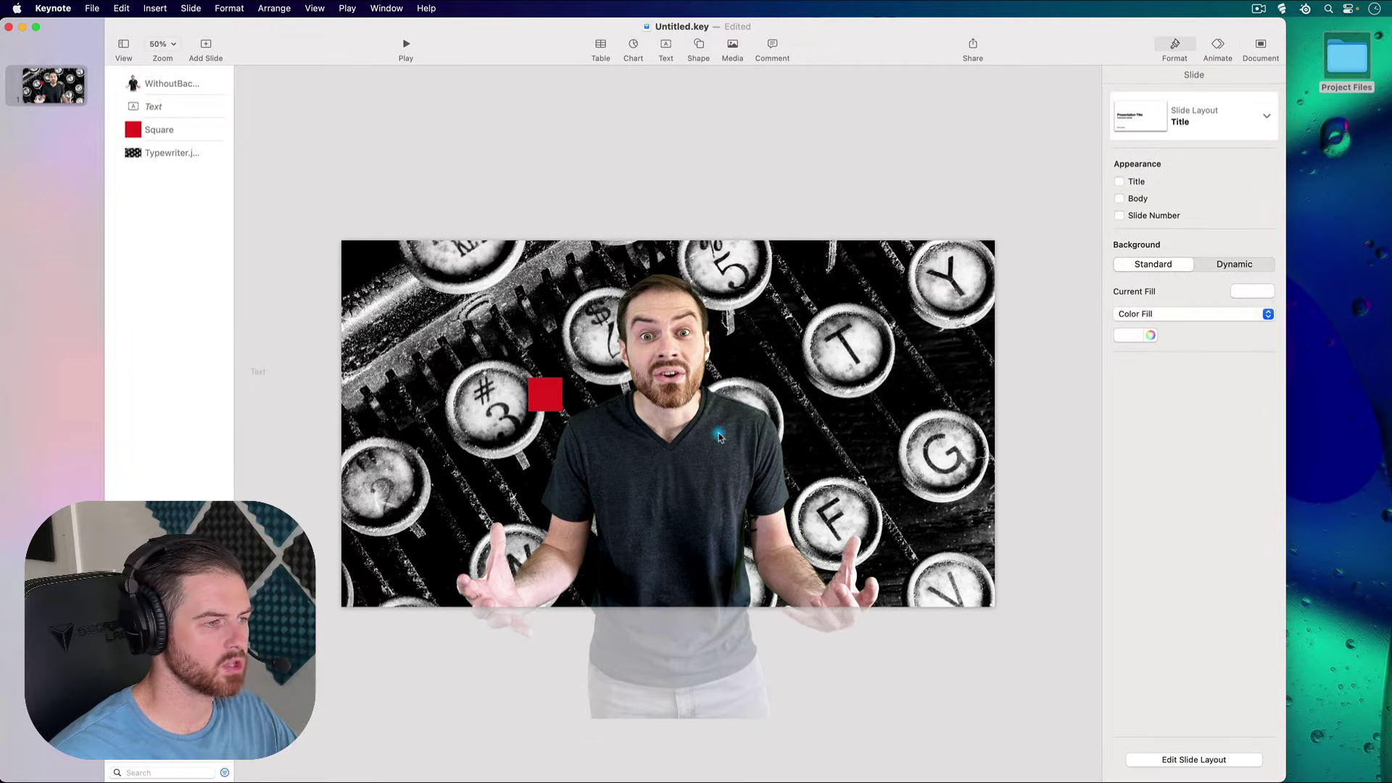
mouse_move(182, 92)
left_mouse_down()
mouse_move(172, 156)
mouse_move(189, 71)
left_mouse_up()
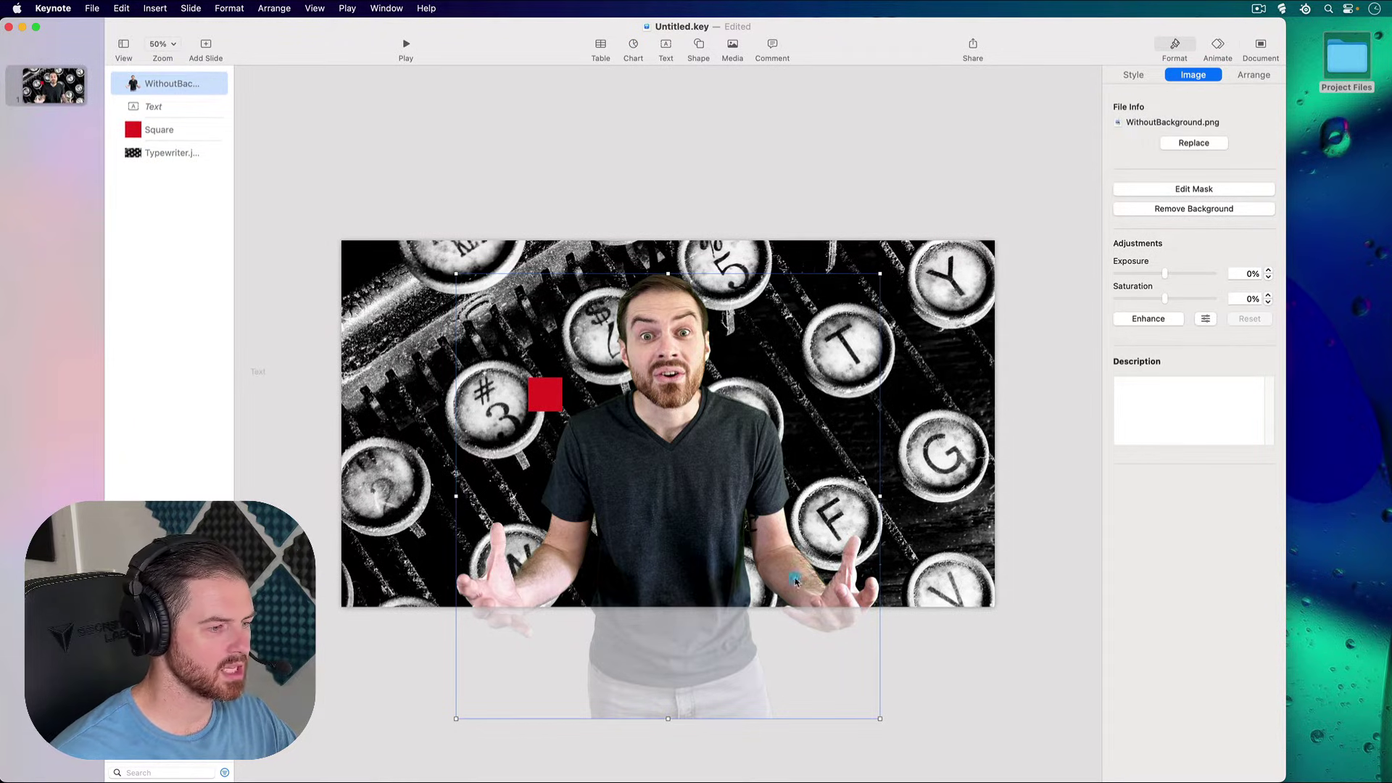
- Move the red square down beside the man's forearm and bring it to the front, above the cutout
left_click(545, 402)
left_click_drag(546, 401, 544, 535)
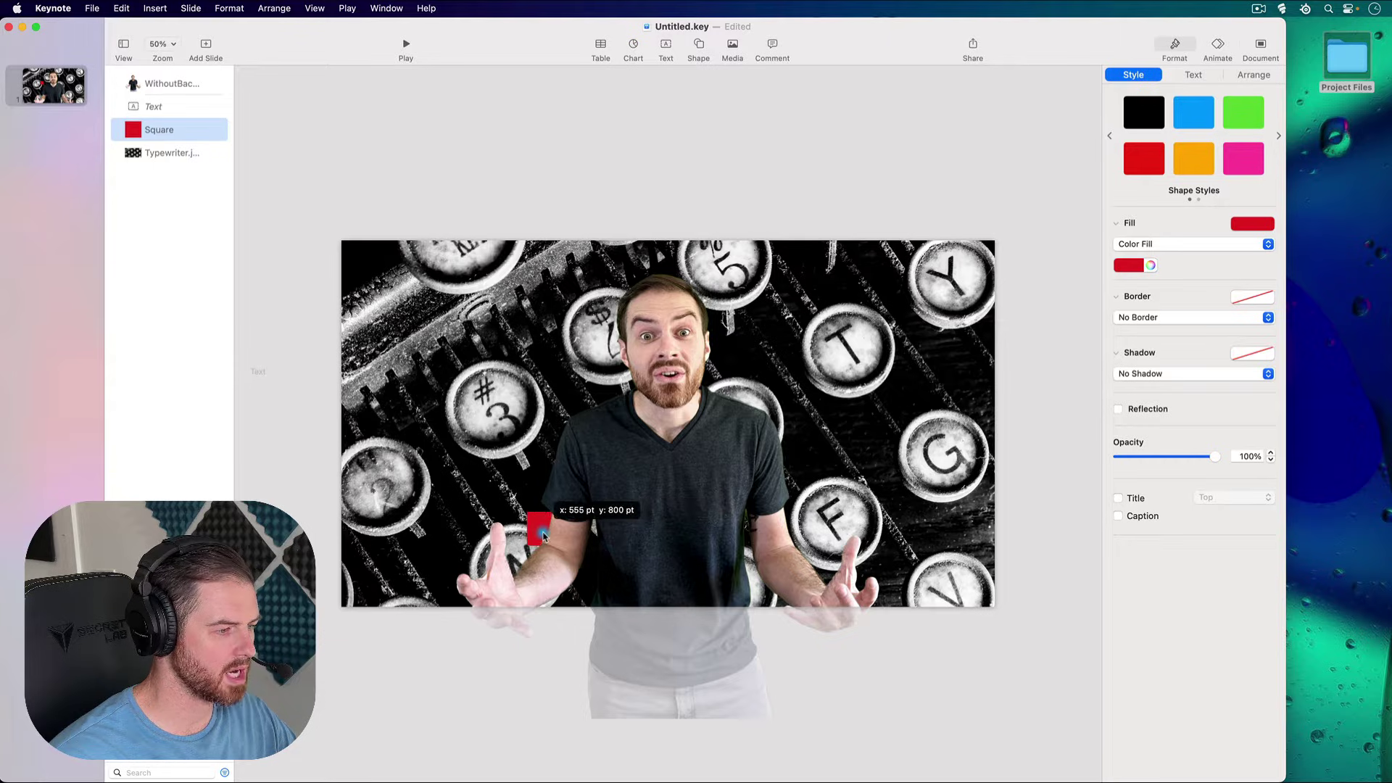
left_click_drag(177, 129, 177, 76)
- Stretch the red square into a wide banner across the lower part of the slide and center it horizontally
left_click_drag(540, 534, 954, 565)
left_click_drag(524, 564, 384, 568)
mouse_move(668, 549)
left_mouse_down()
mouse_move(668, 522)
mouse_move(670, 559)
left_mouse_up()
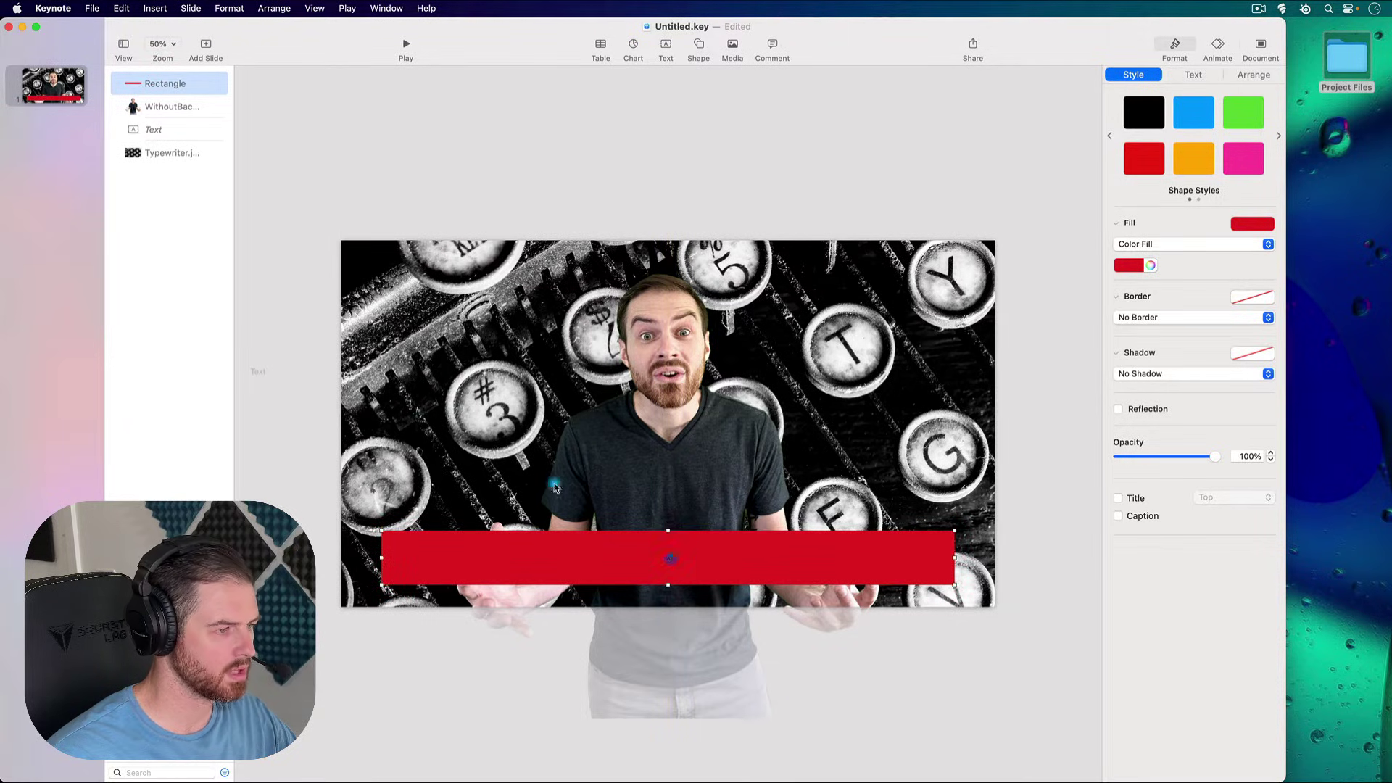
- Move the text box onto the middle of the red banner and bring it to the top of the stacking order
left_click(161, 135)
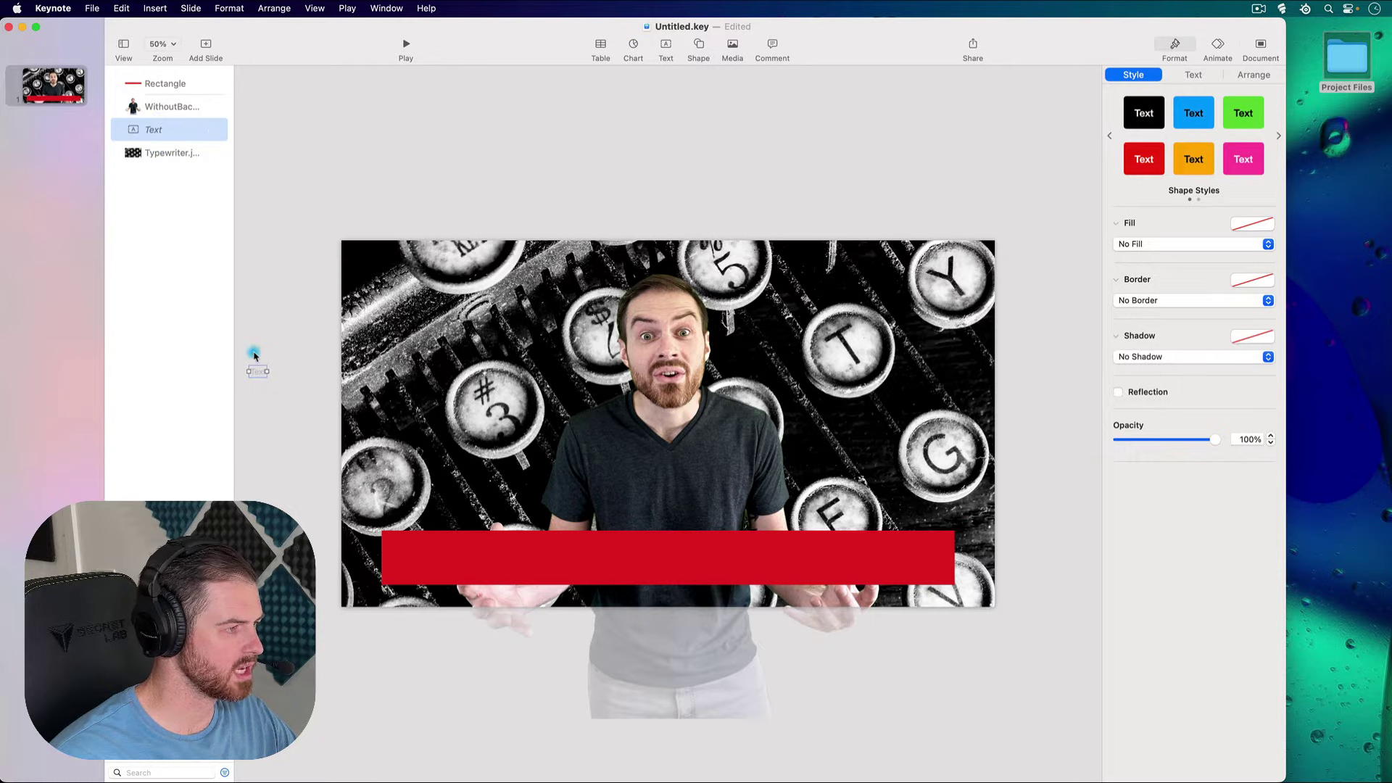
left_click_drag(258, 374, 671, 559)
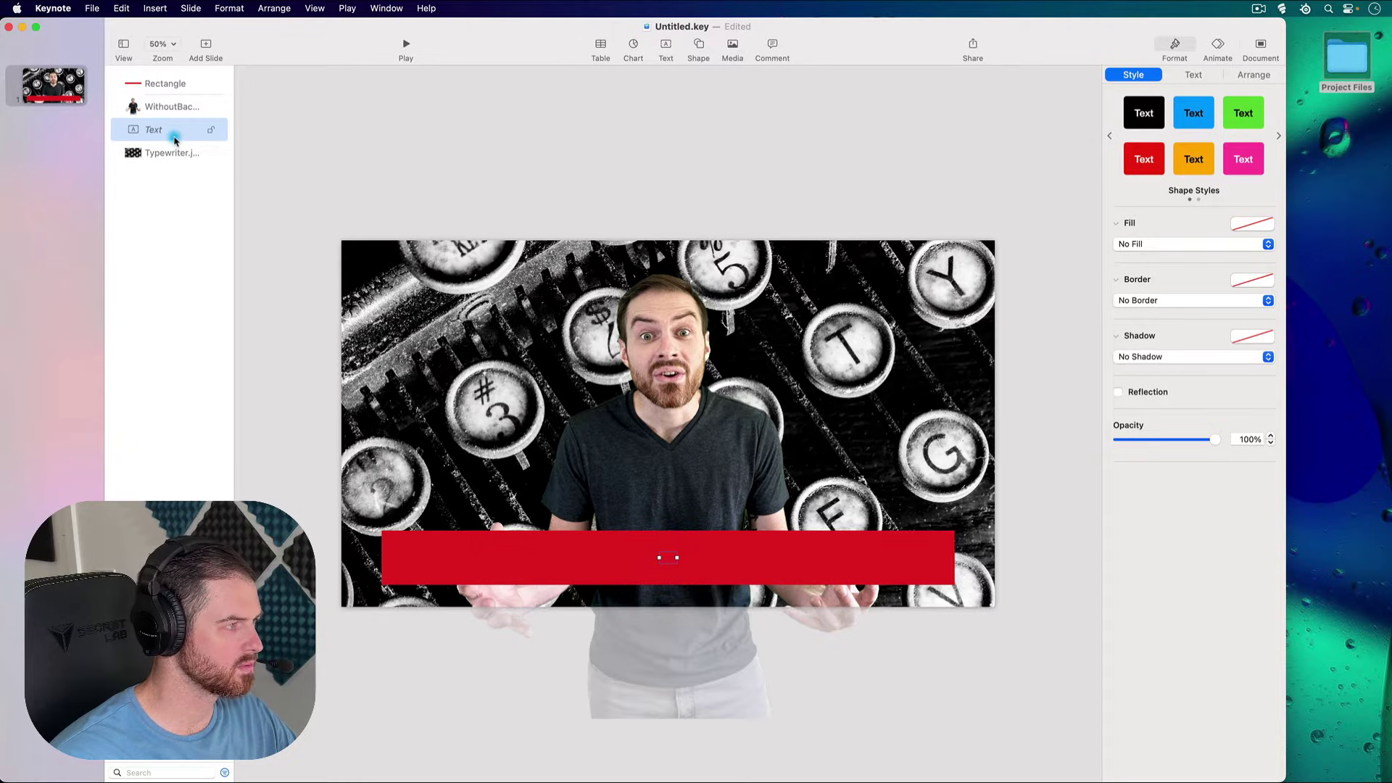
left_click_drag(172, 85, 171, 70)
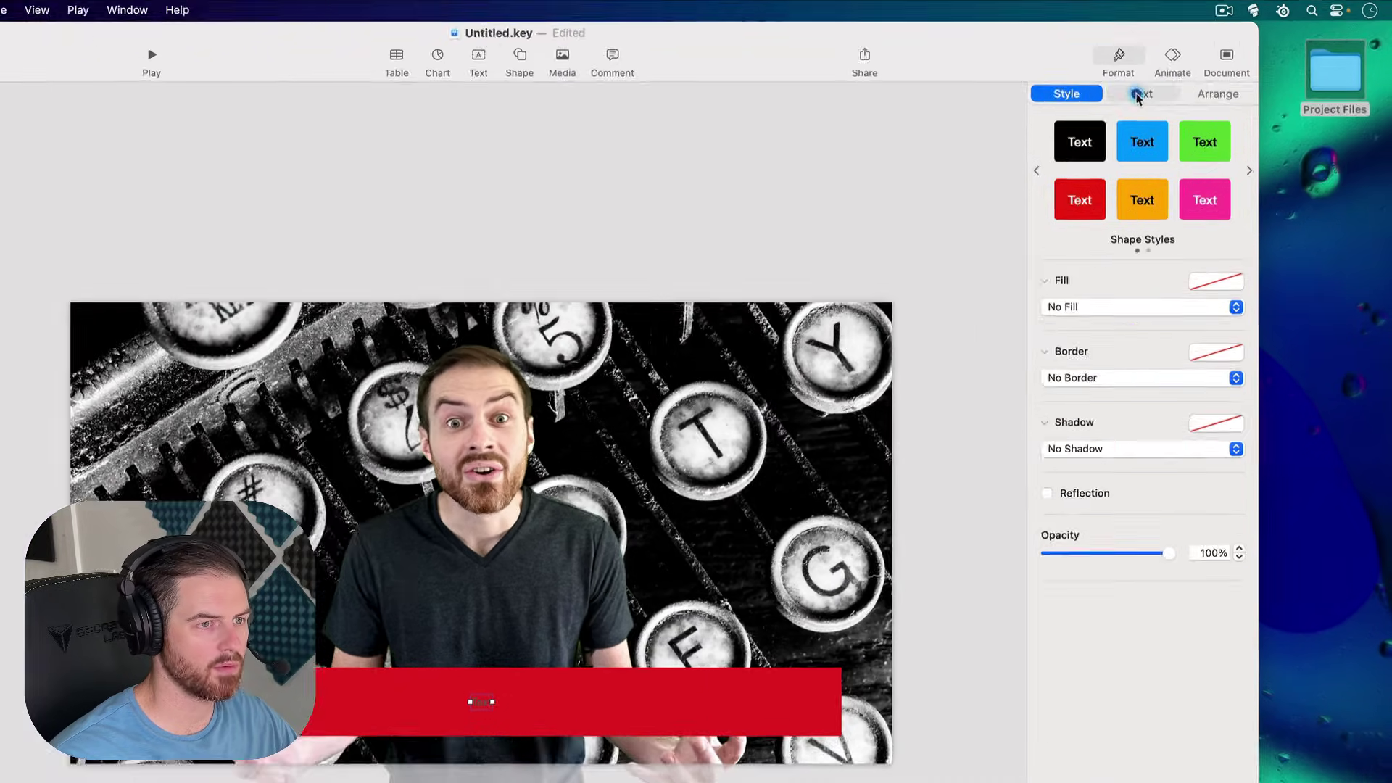
- Format the text box in Arial Bold at 200 pt
left_click(1181, 84)
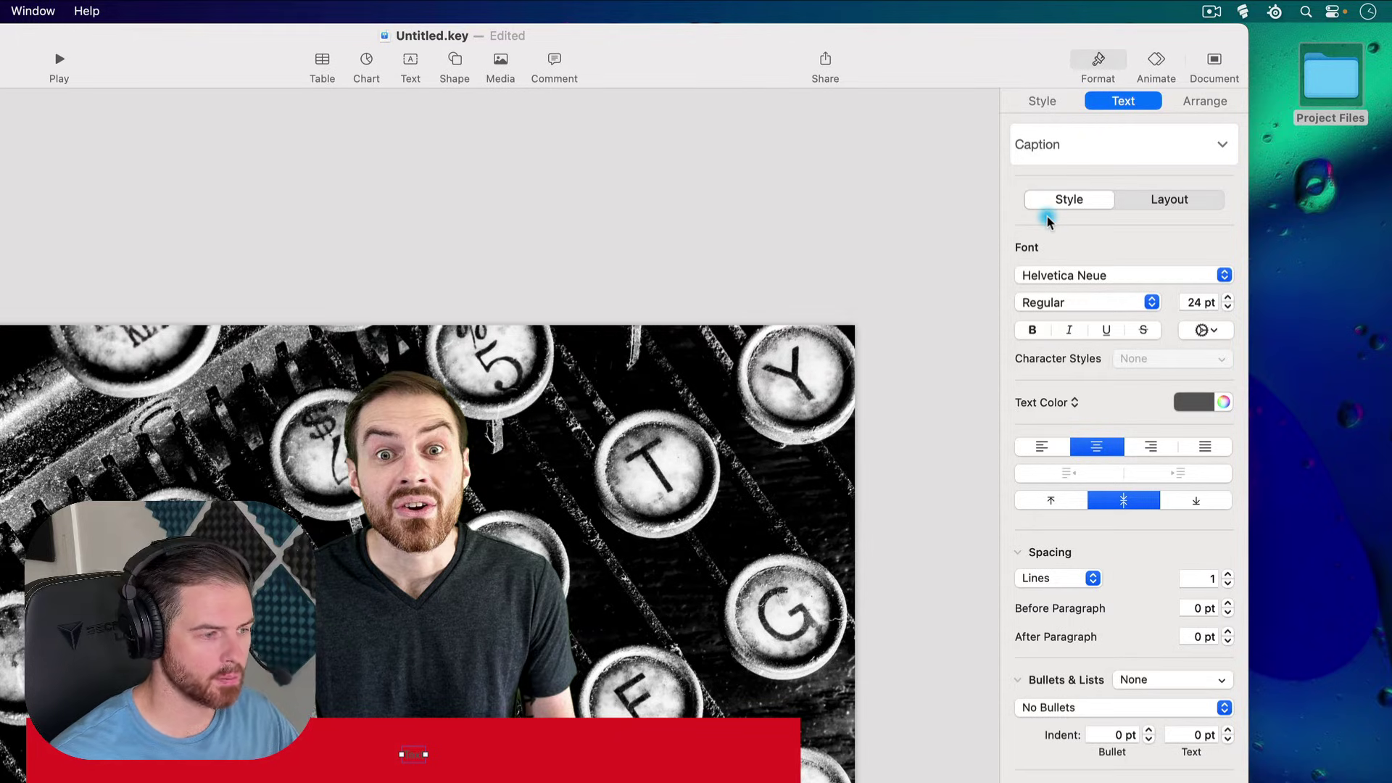
left_click(1145, 276)
scroll(1135, 290, "up", 10)
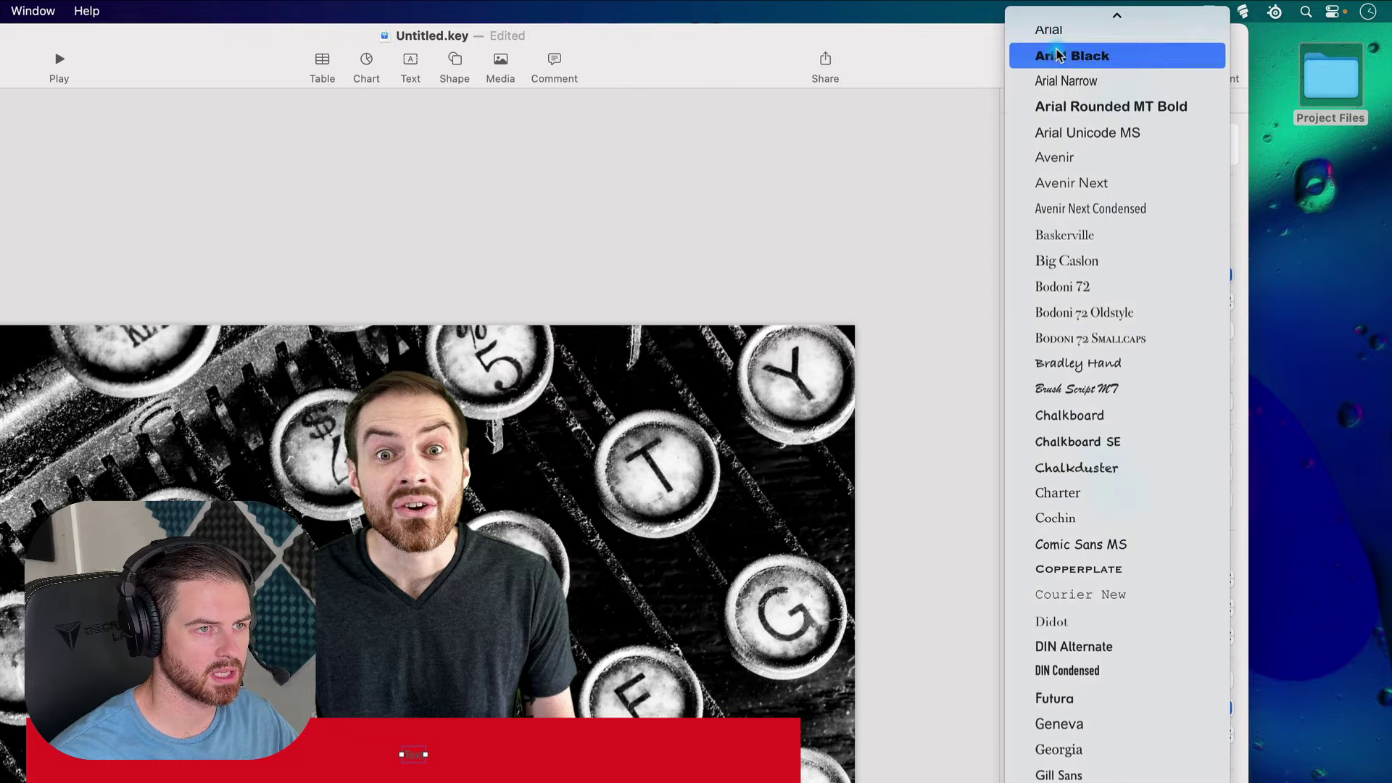
left_click(1058, 56)
left_click(1093, 276)
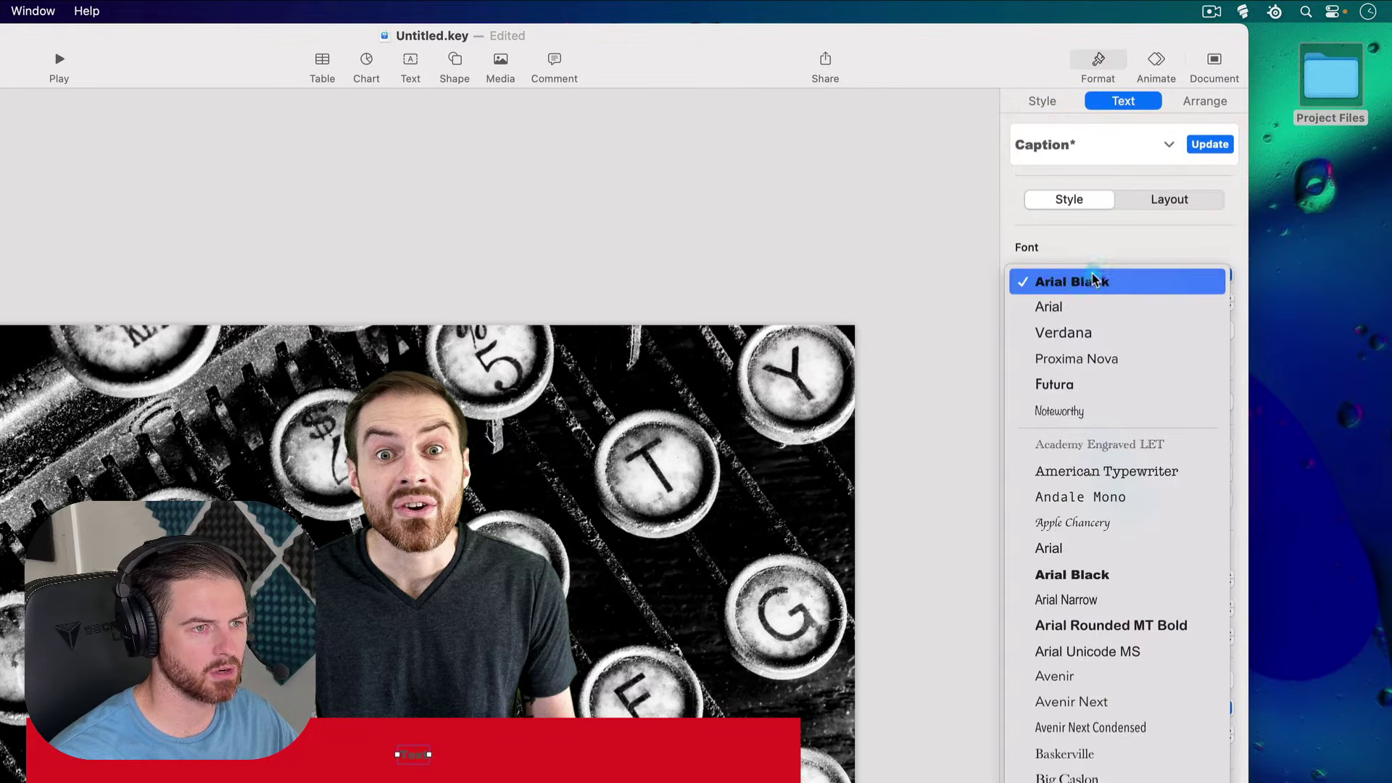
left_click(1087, 303)
left_click(1073, 303)
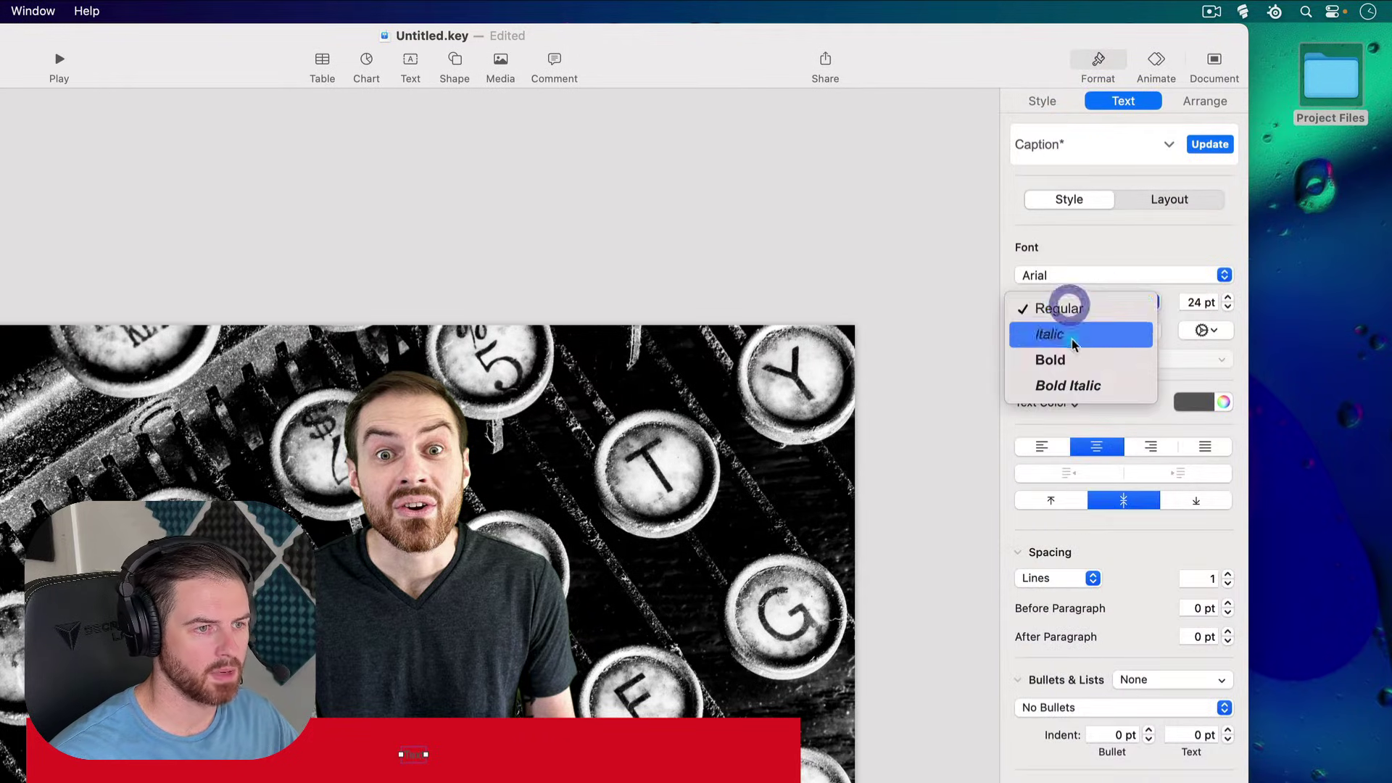
left_click(1081, 359)
double_click(1192, 303)
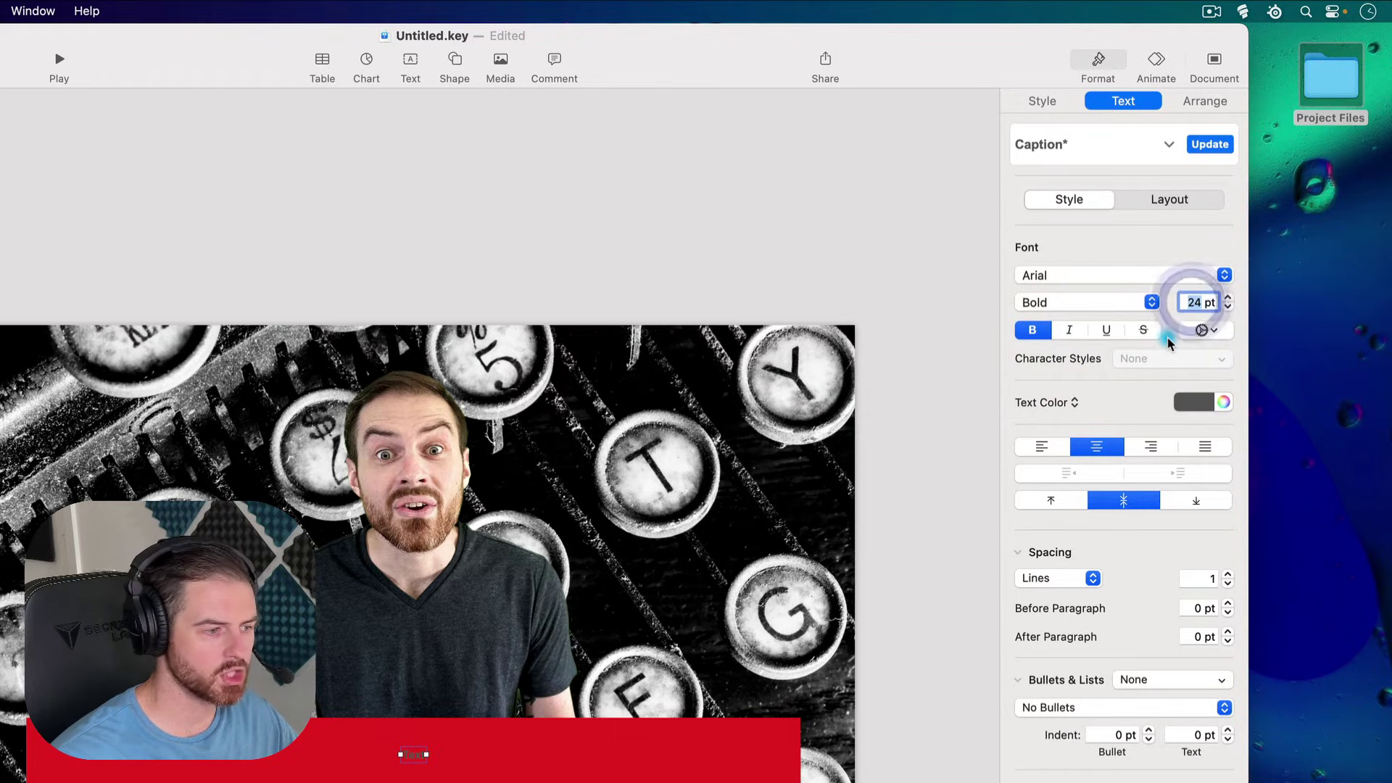
type("200")
key("Return")
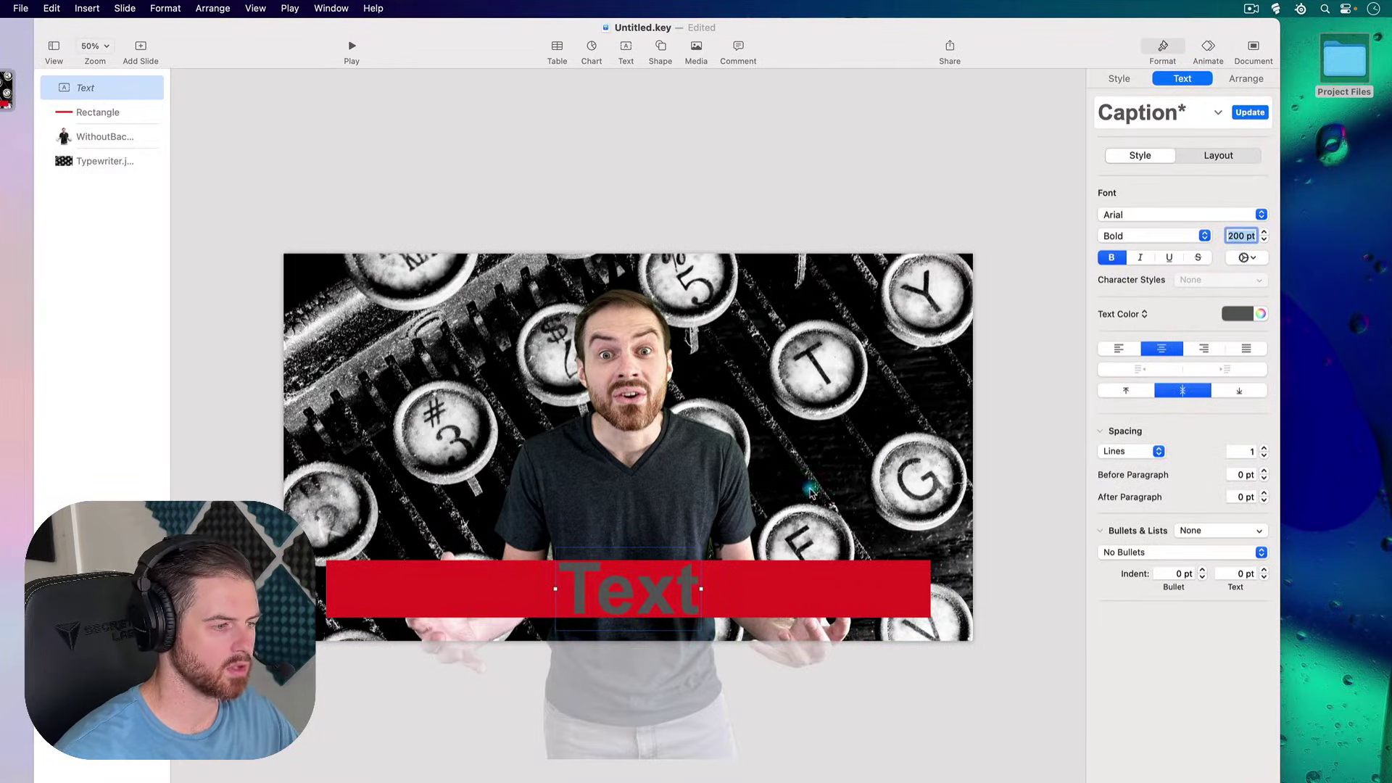
- Replace the placeholder text on the red banner with "Forever?!"
double_click(650, 596)
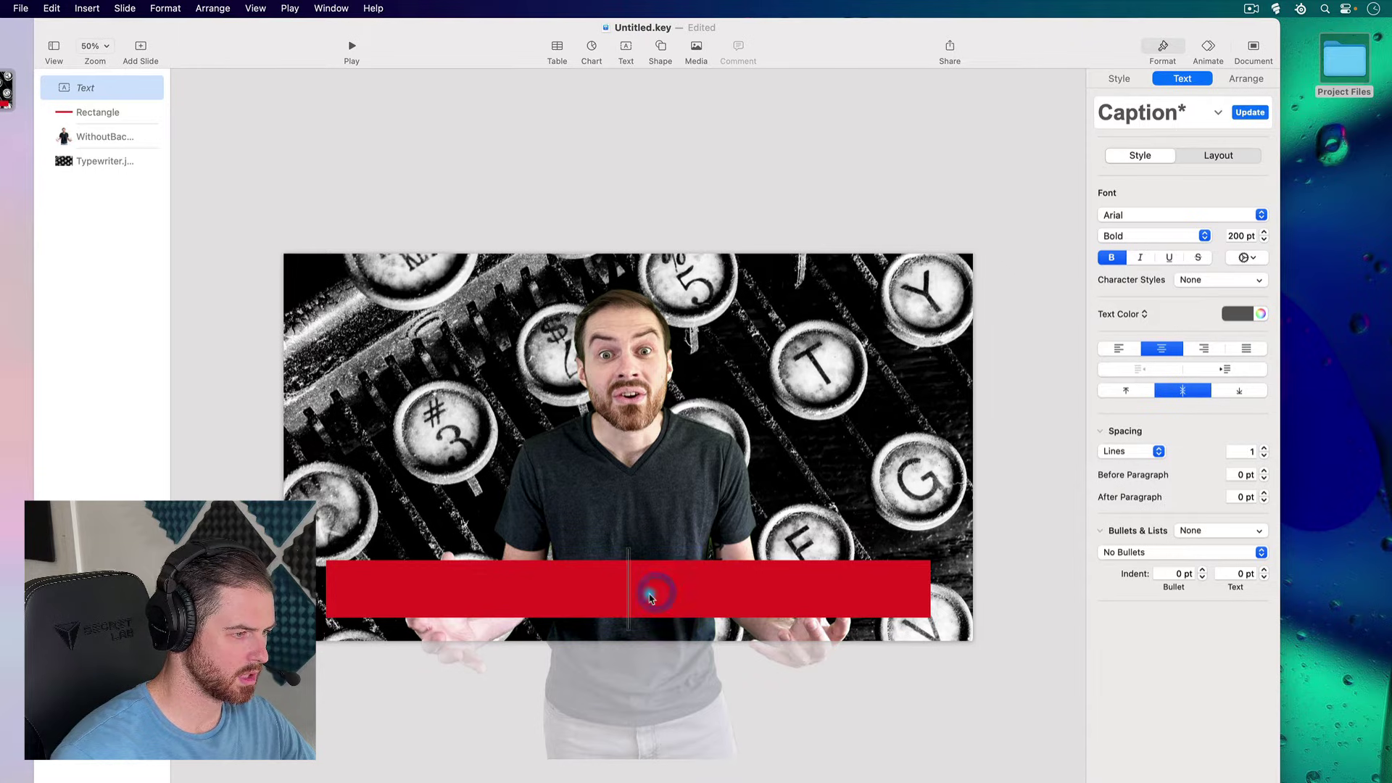
type("Foreve")
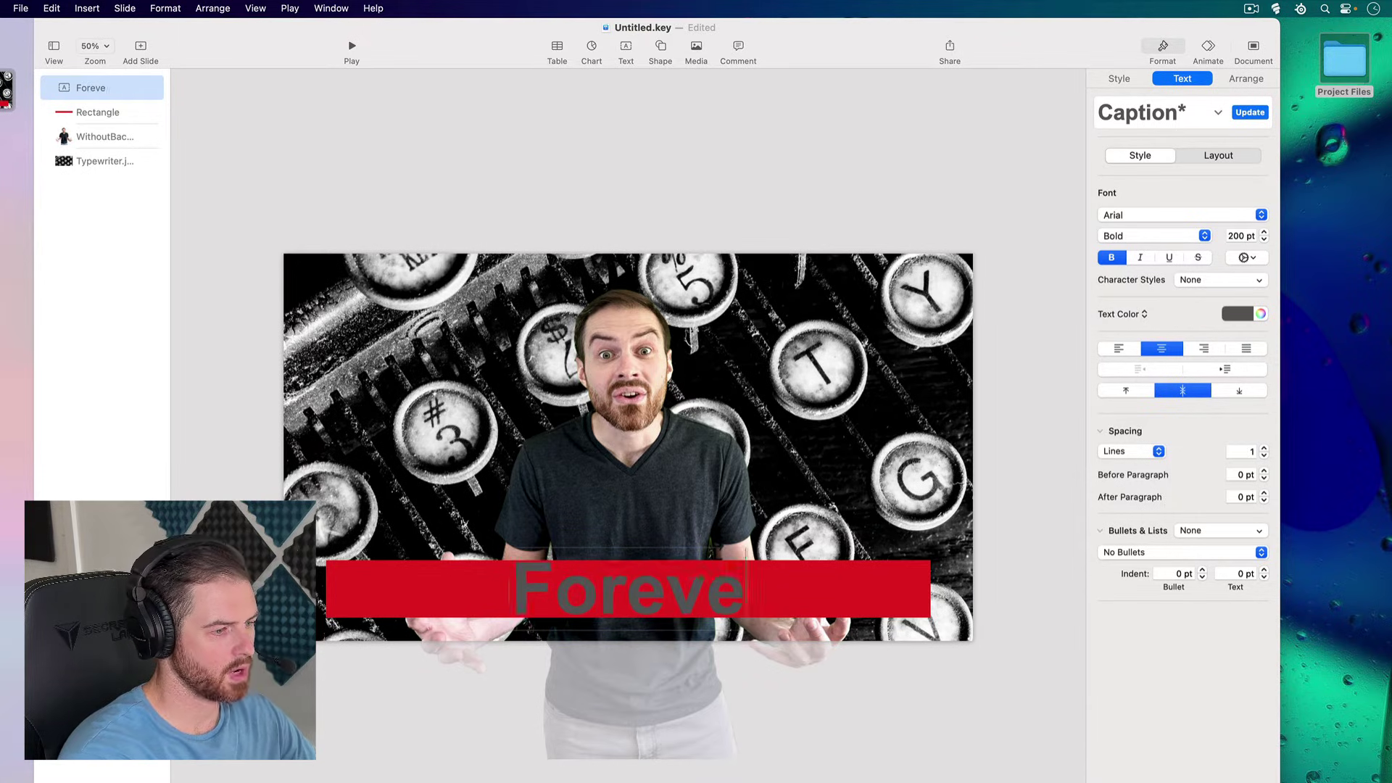
type("r?!")
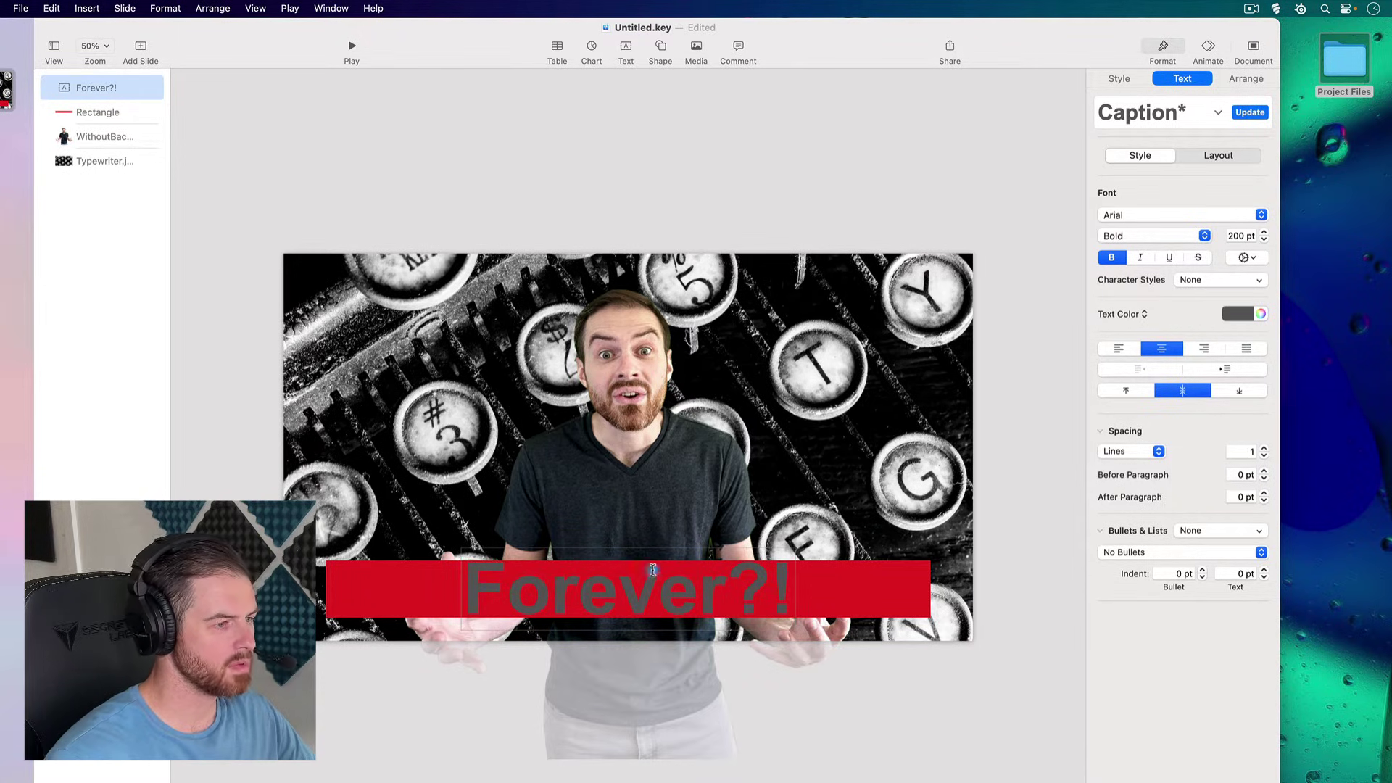
left_click(744, 706)
left_click(745, 703)
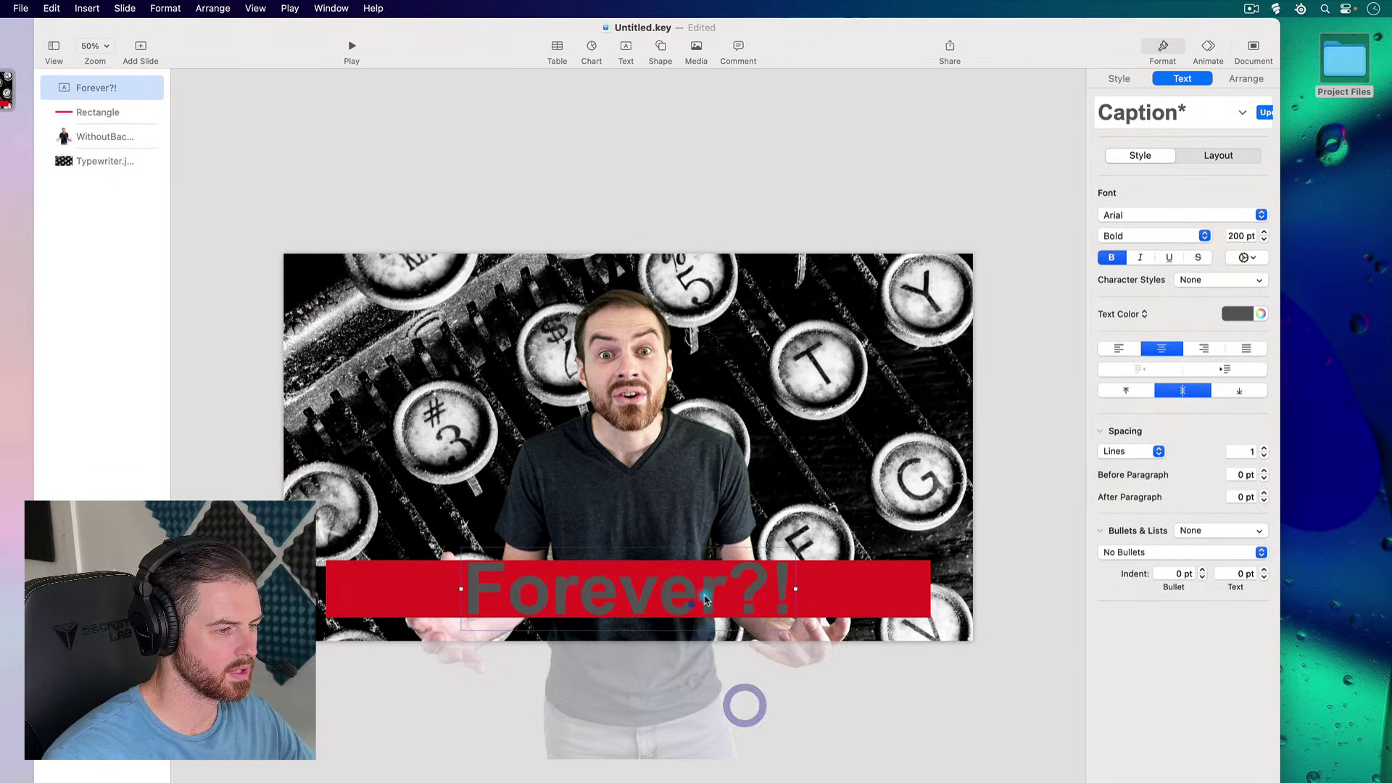
- Enlarge the "Forever?!" text, trying 240 pt before settling on a font size of 260 pt
left_click(1233, 235)
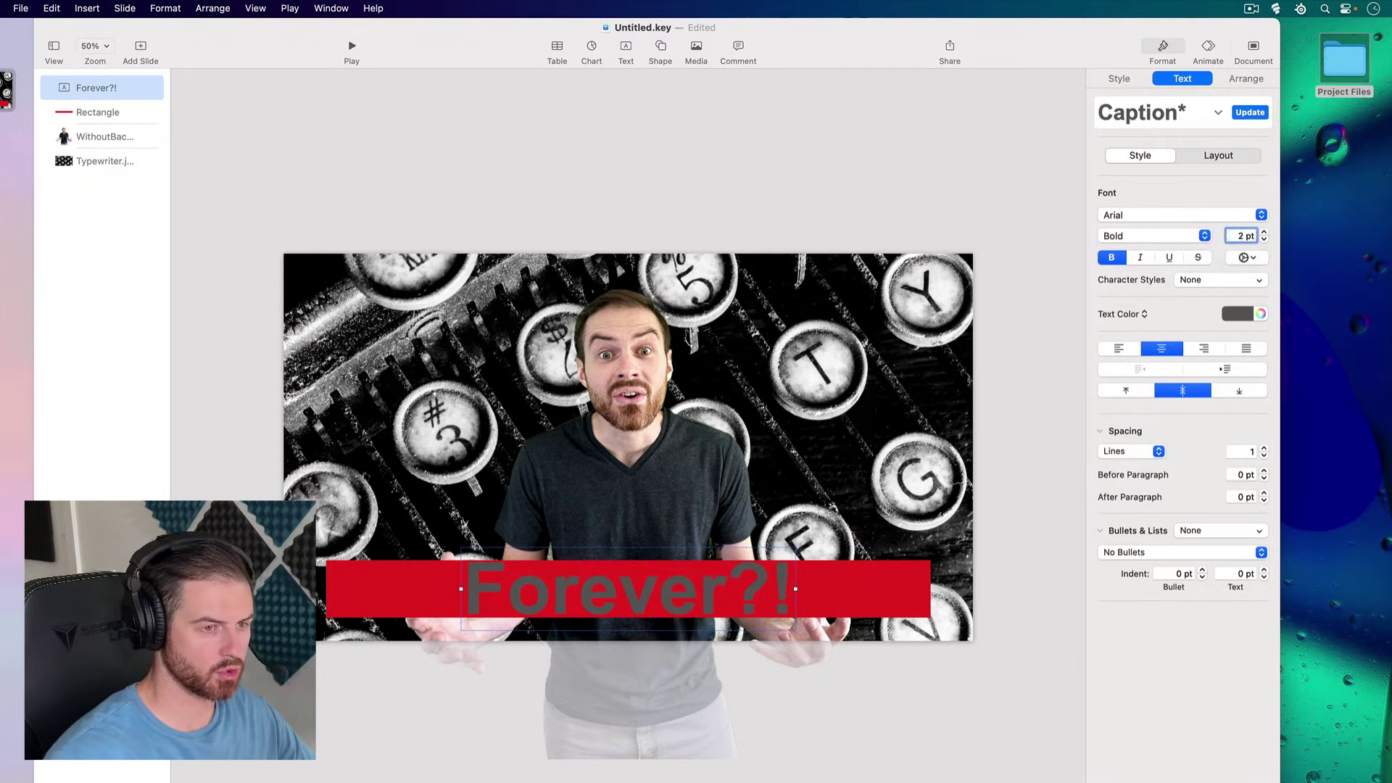
key("Return")
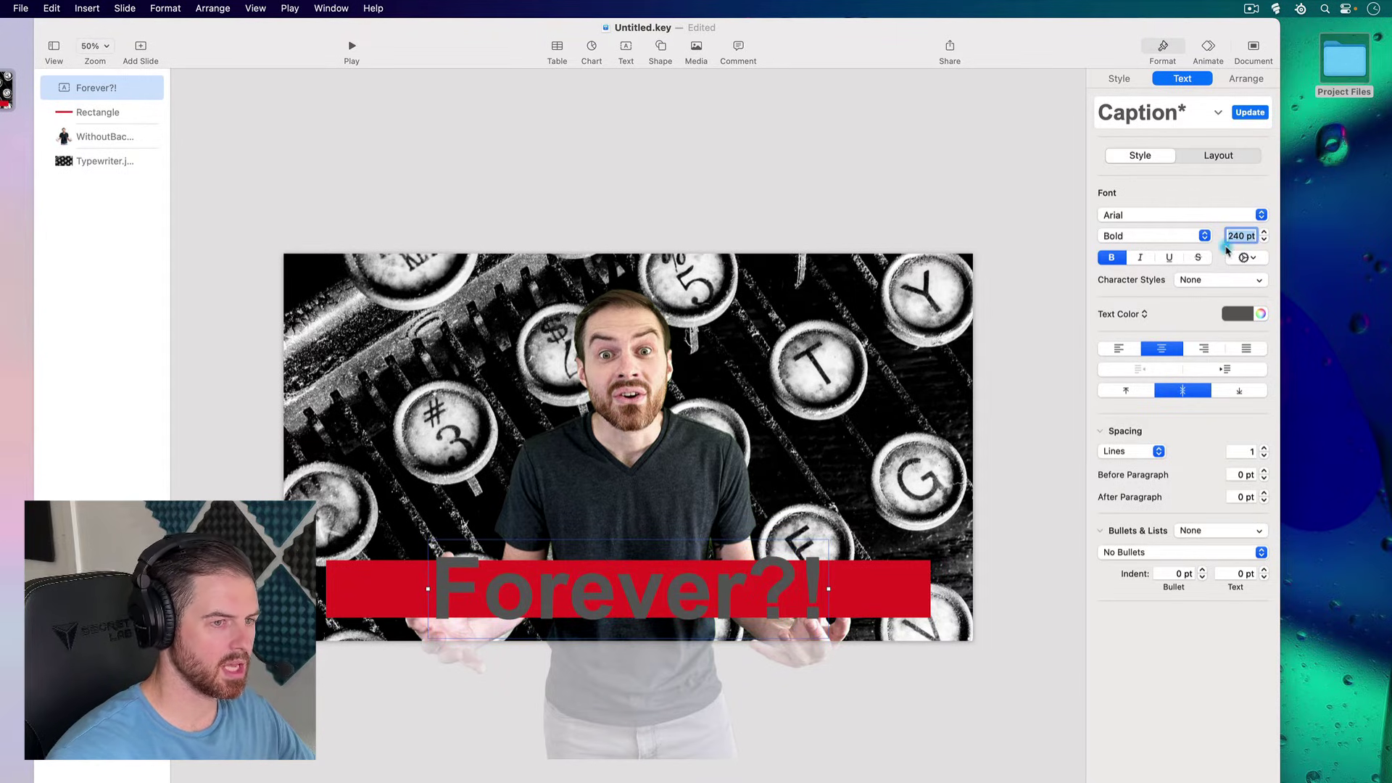
type("260")
key("Return")
- Stretch the red banner taller both upward and downward so it fully frames the "Forever?!" text
left_click(897, 598)
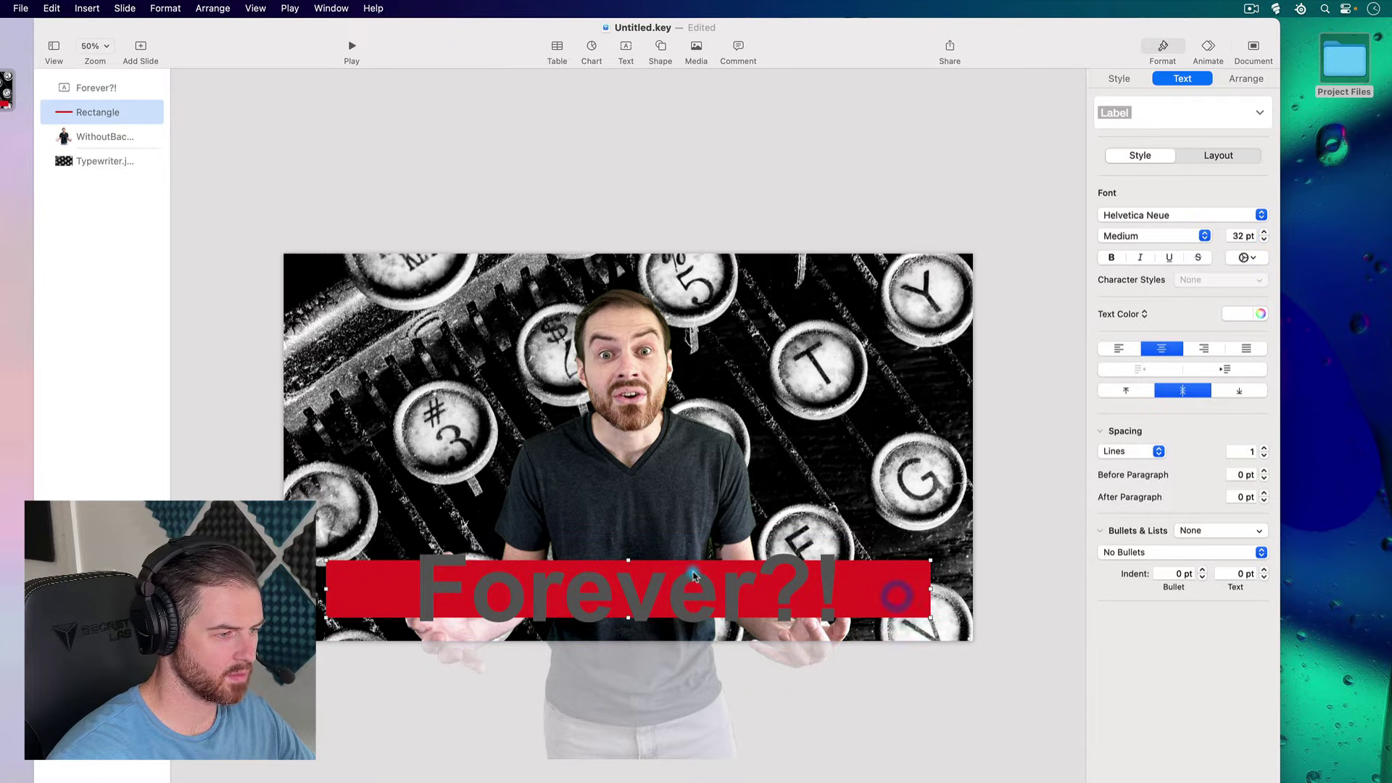
left_click_drag(628, 557, 627, 538)
left_click_drag(628, 621, 625, 634)
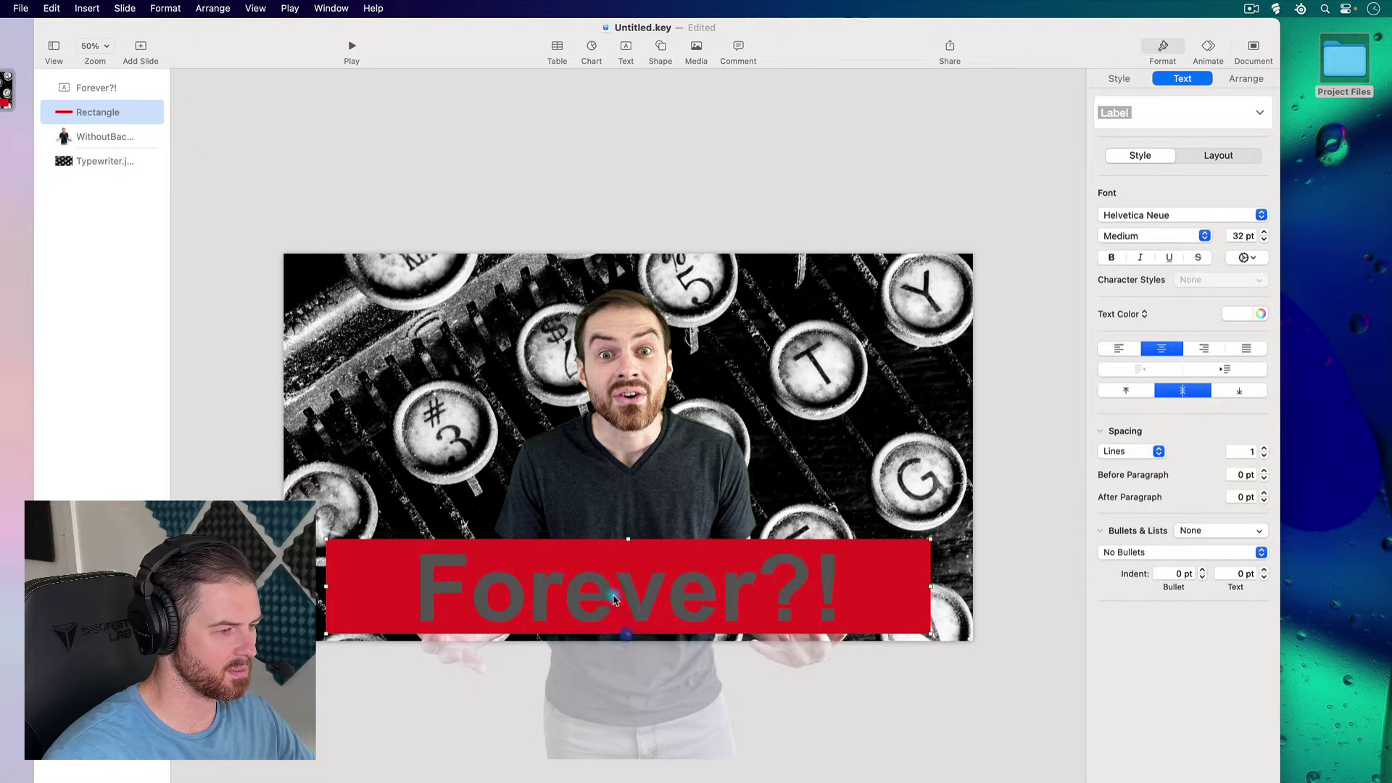
- Pull the text and the red banner apart, with the text over the slide's upper area and the banner beyond its lower edge
left_click(607, 591)
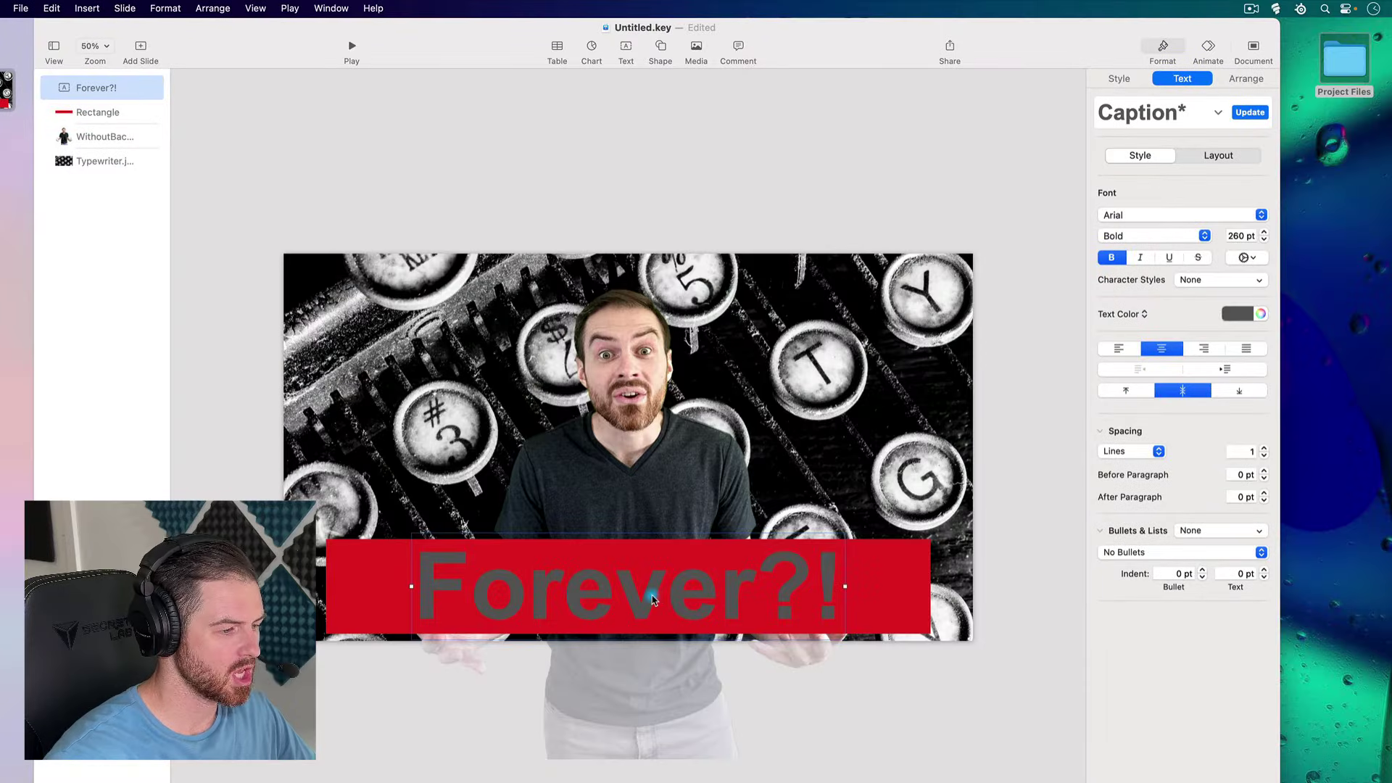
left_click_drag(652, 593, 617, 439)
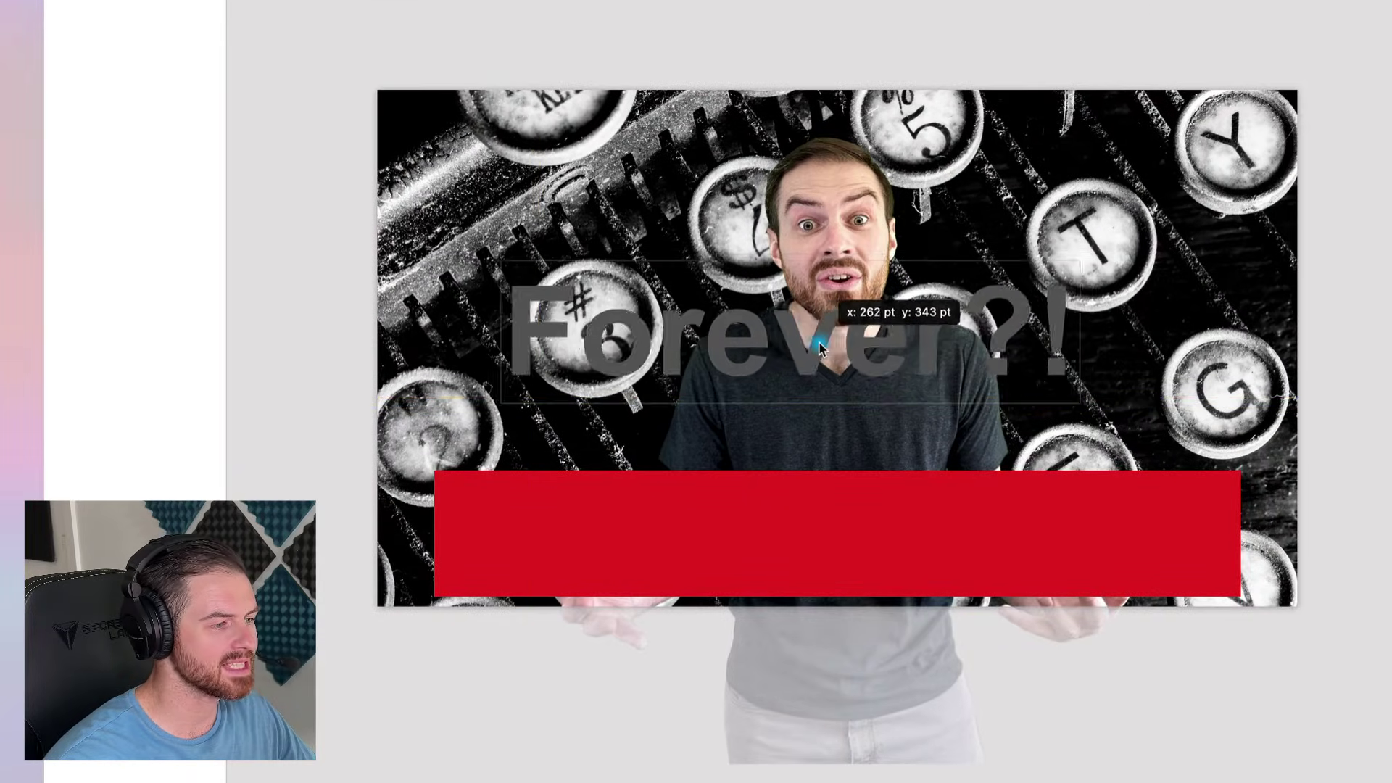
left_click_drag(819, 348, 872, 339)
left_click_drag(954, 506, 1168, 695)
left_click_drag(849, 311, 708, 209)
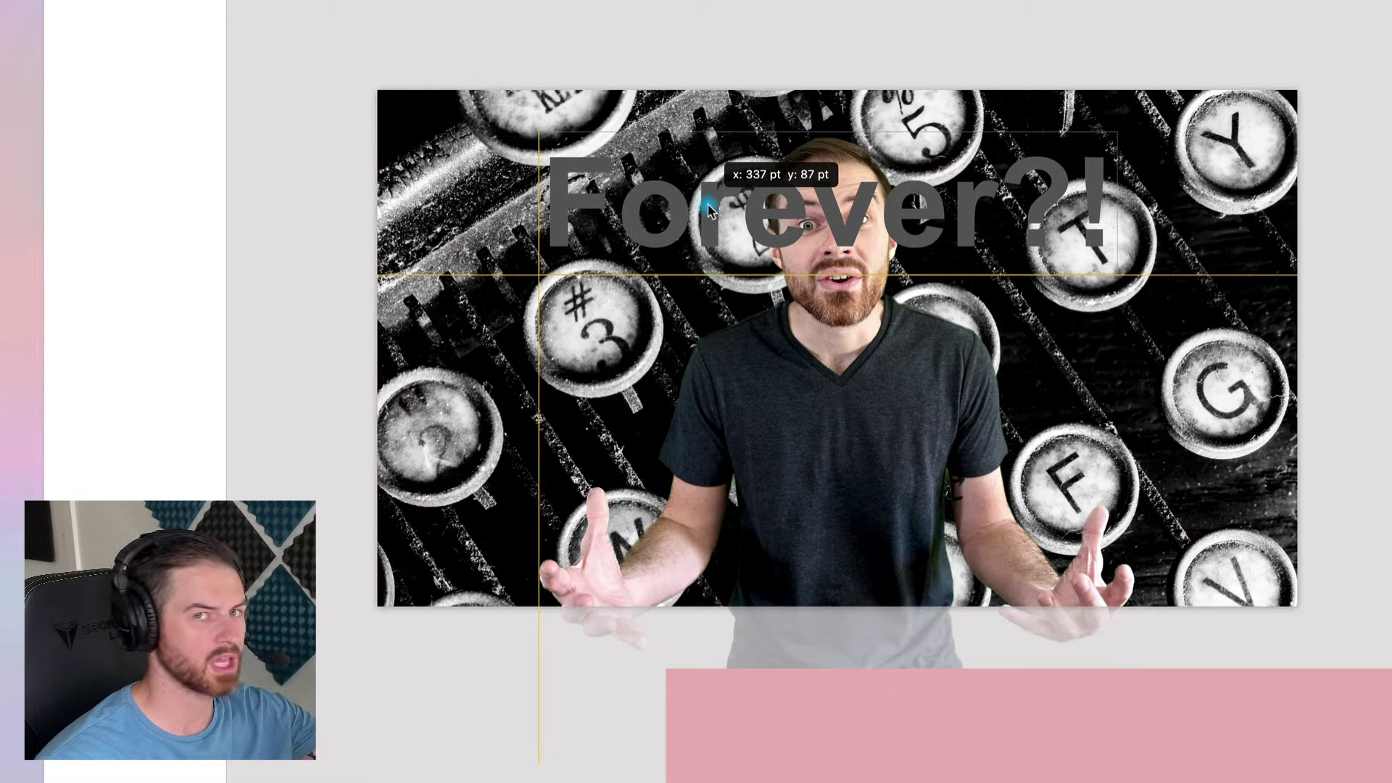
mouse_move(709, 209)
left_mouse_down()
mouse_move(606, 203)
mouse_move(690, 205)
left_mouse_up()
- Place the red banner back across the lower part of the slide and center the "Forever?!" text on it
left_click_drag(946, 644, 796, 507)
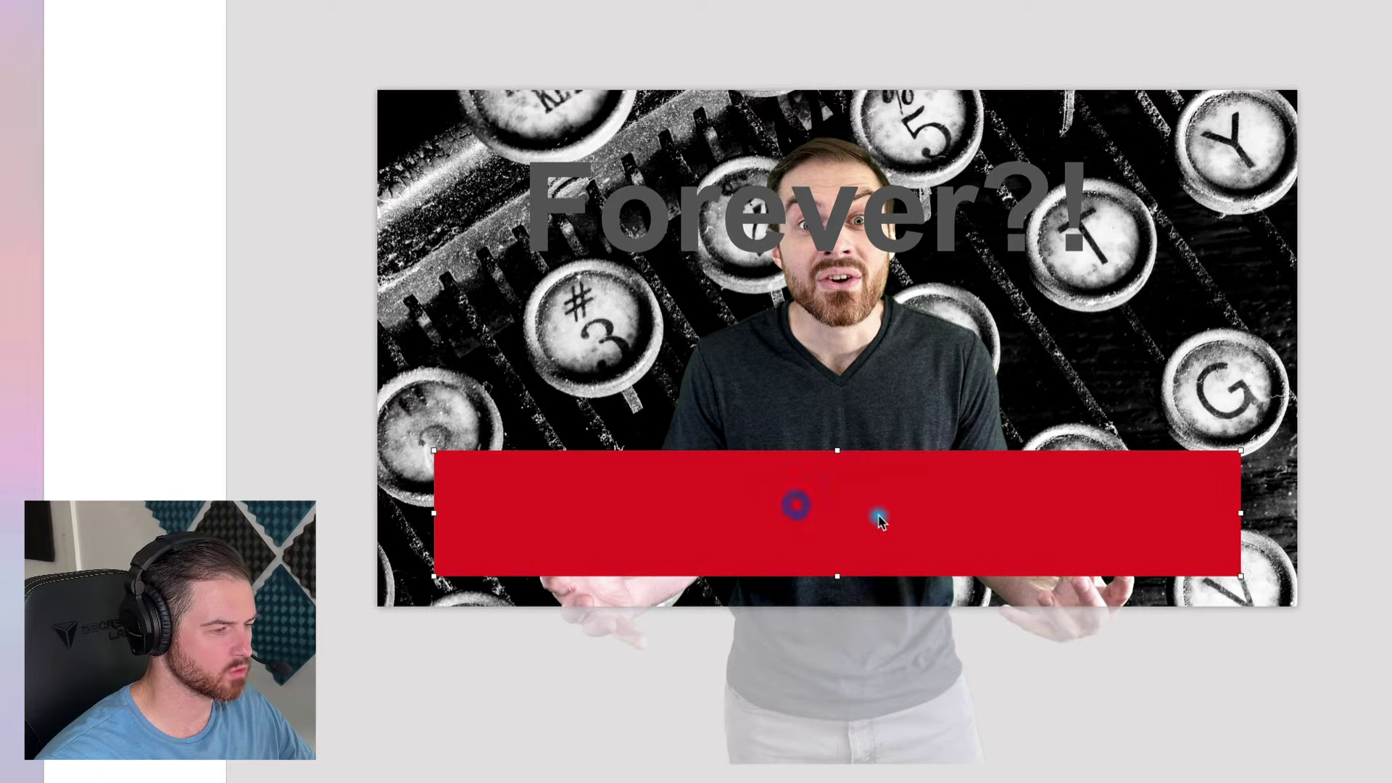
left_click_drag(768, 221, 801, 529)
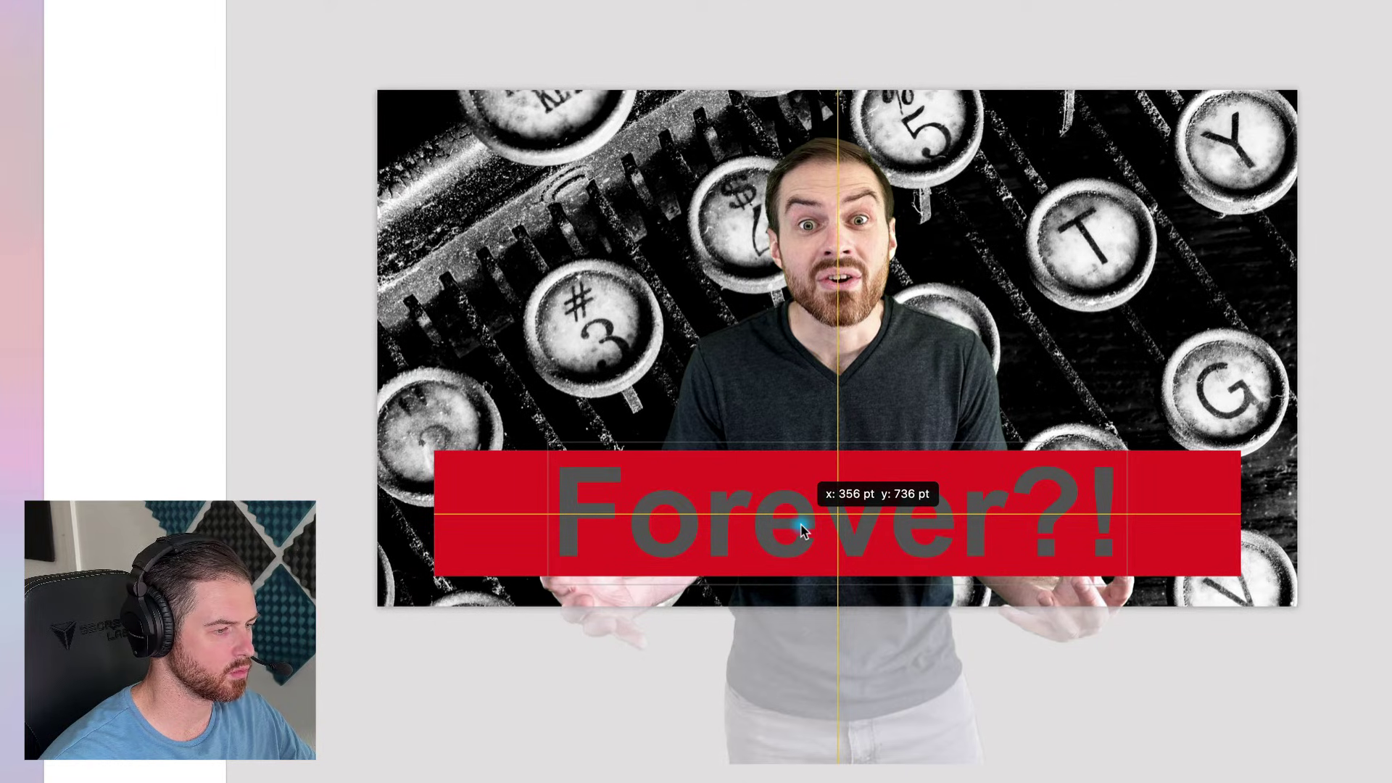
left_click_drag(802, 531, 802, 529)
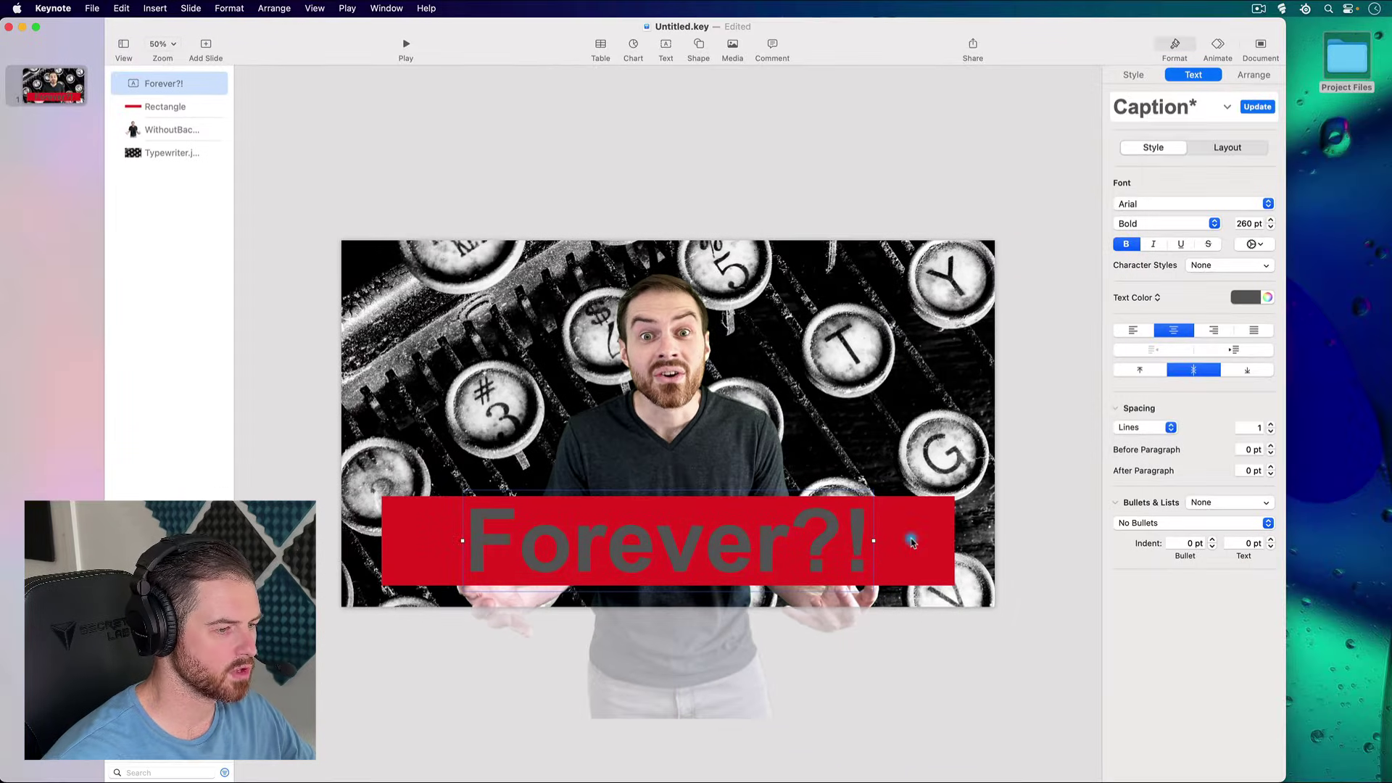
- Color the "Forever?!" text white with the Snow pencil color
left_click(921, 539)
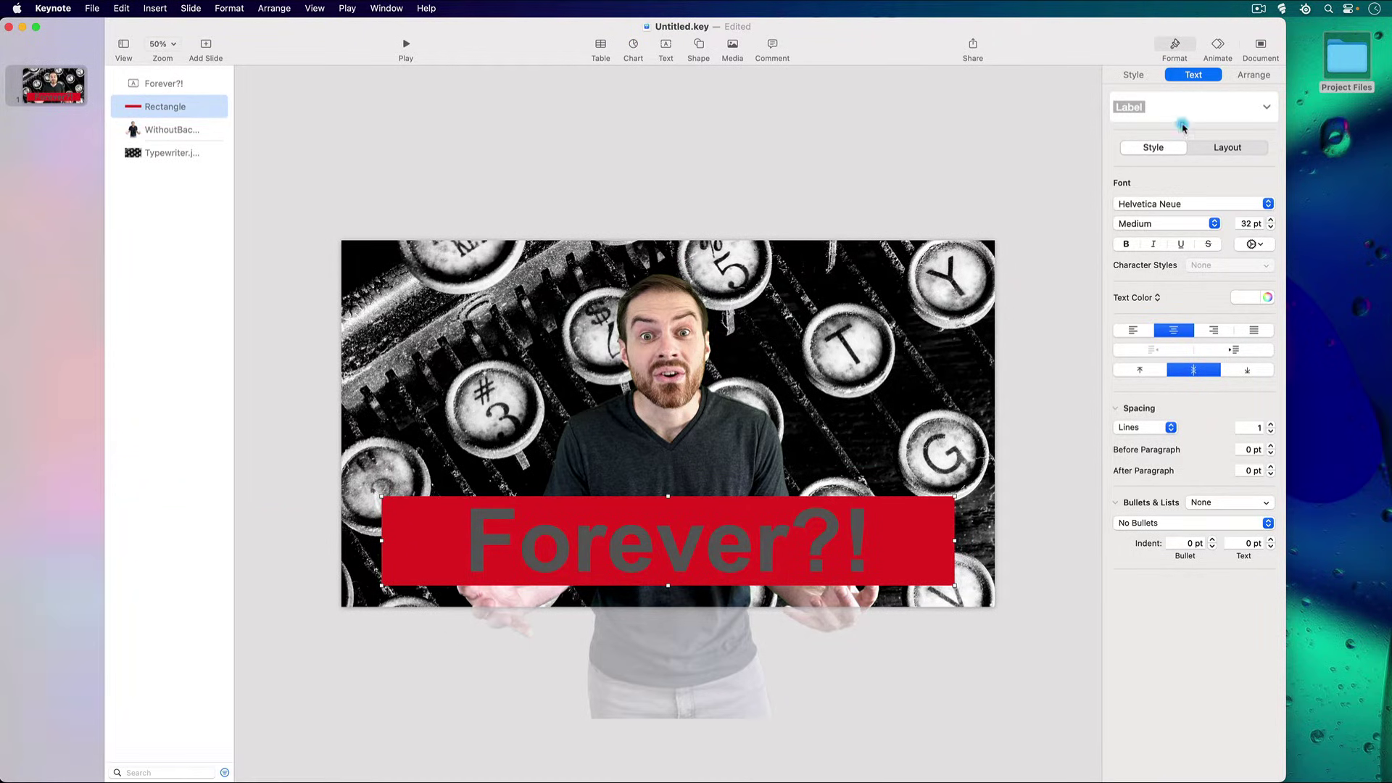
left_click(1265, 297)
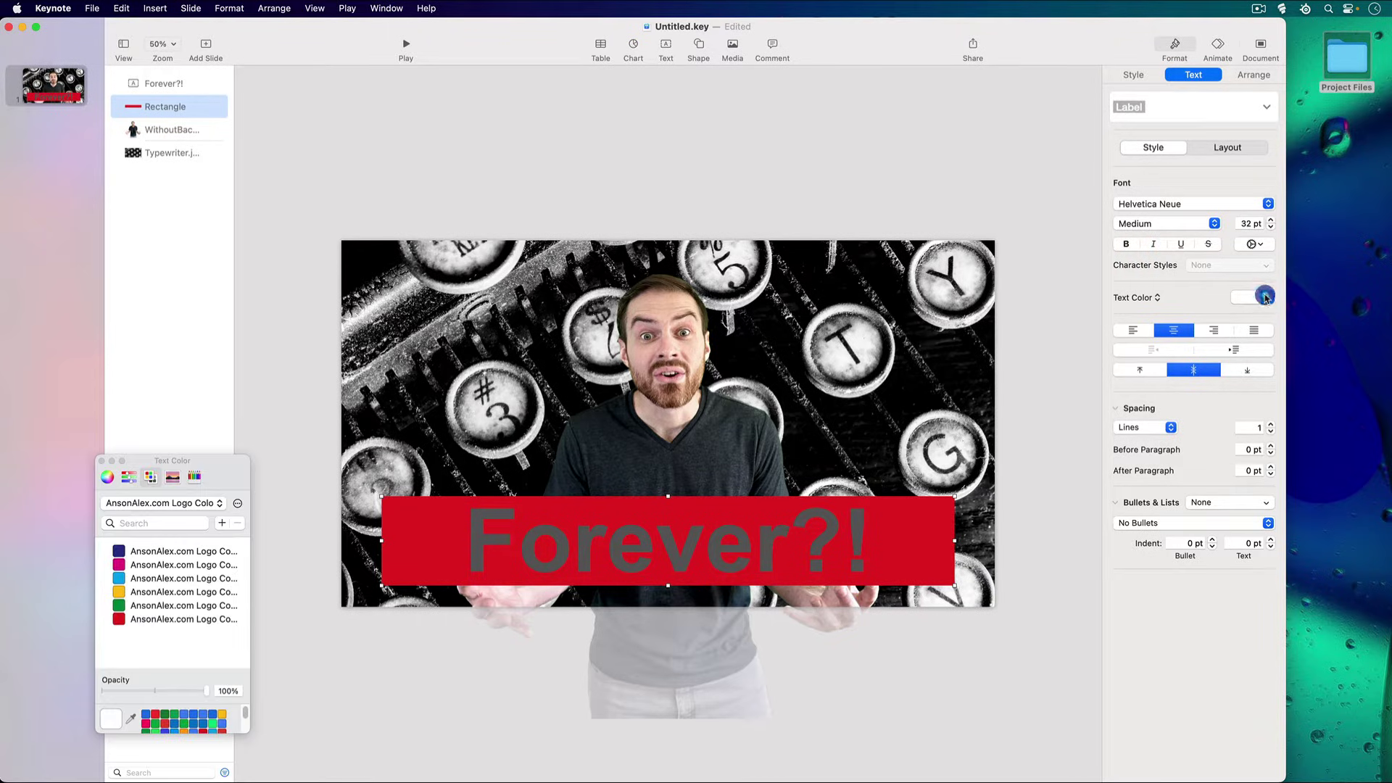
left_click(667, 526)
double_click(639, 555)
triple_click(589, 551)
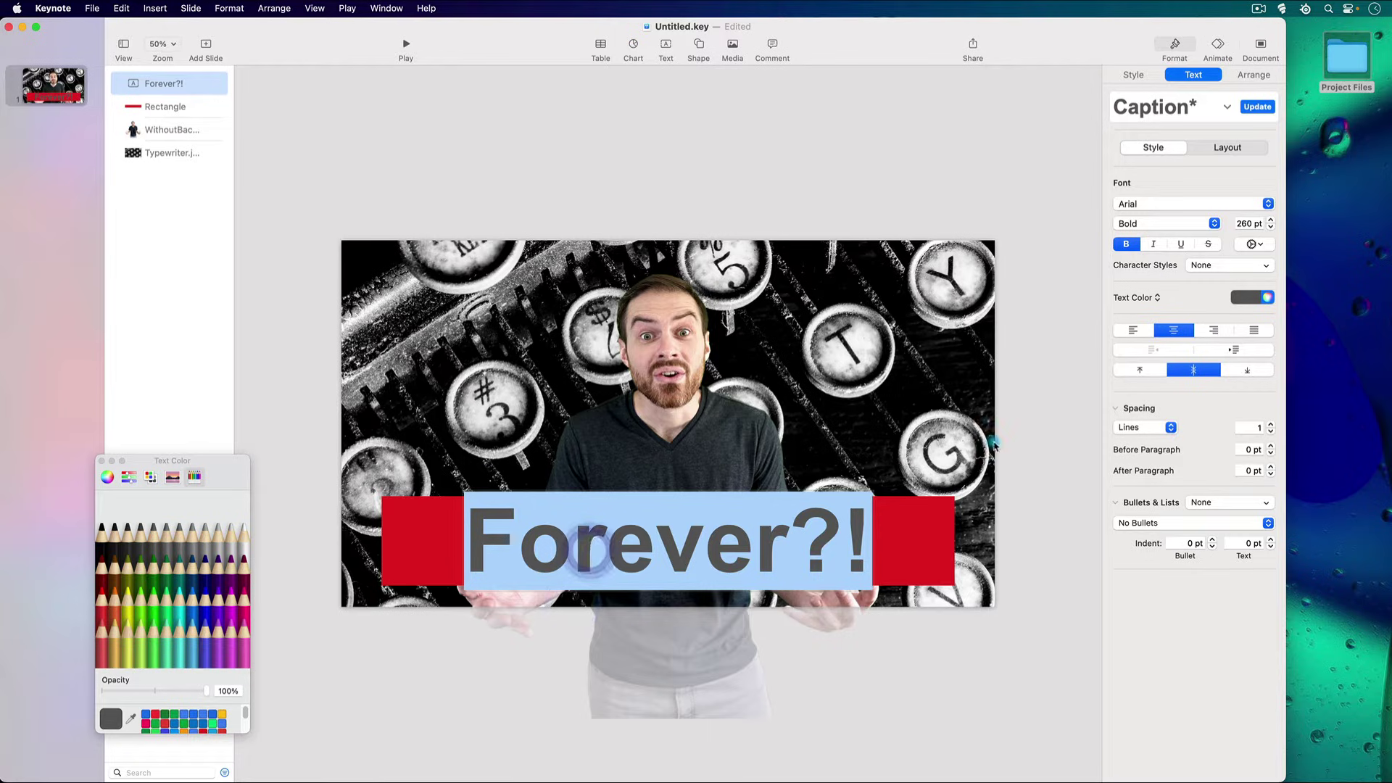
left_click(245, 532)
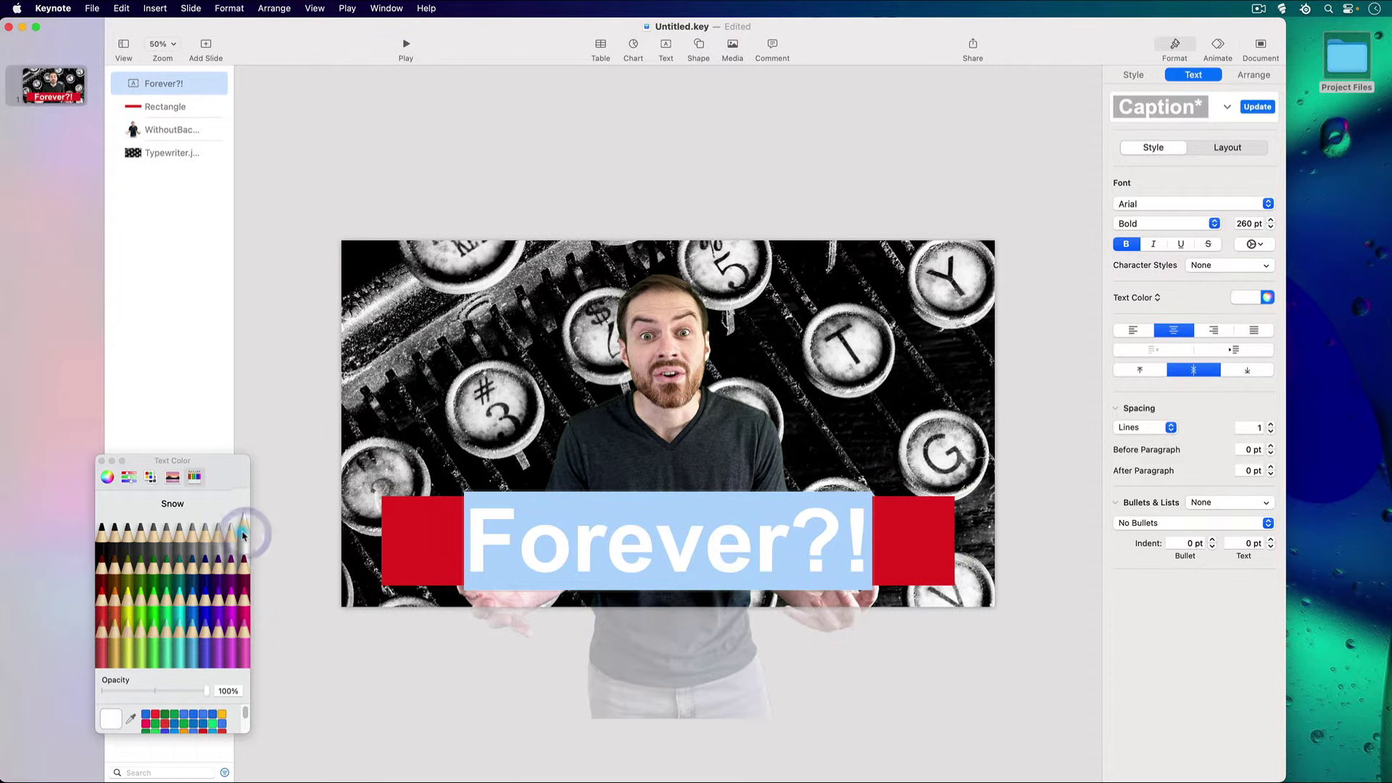
left_click(103, 461)
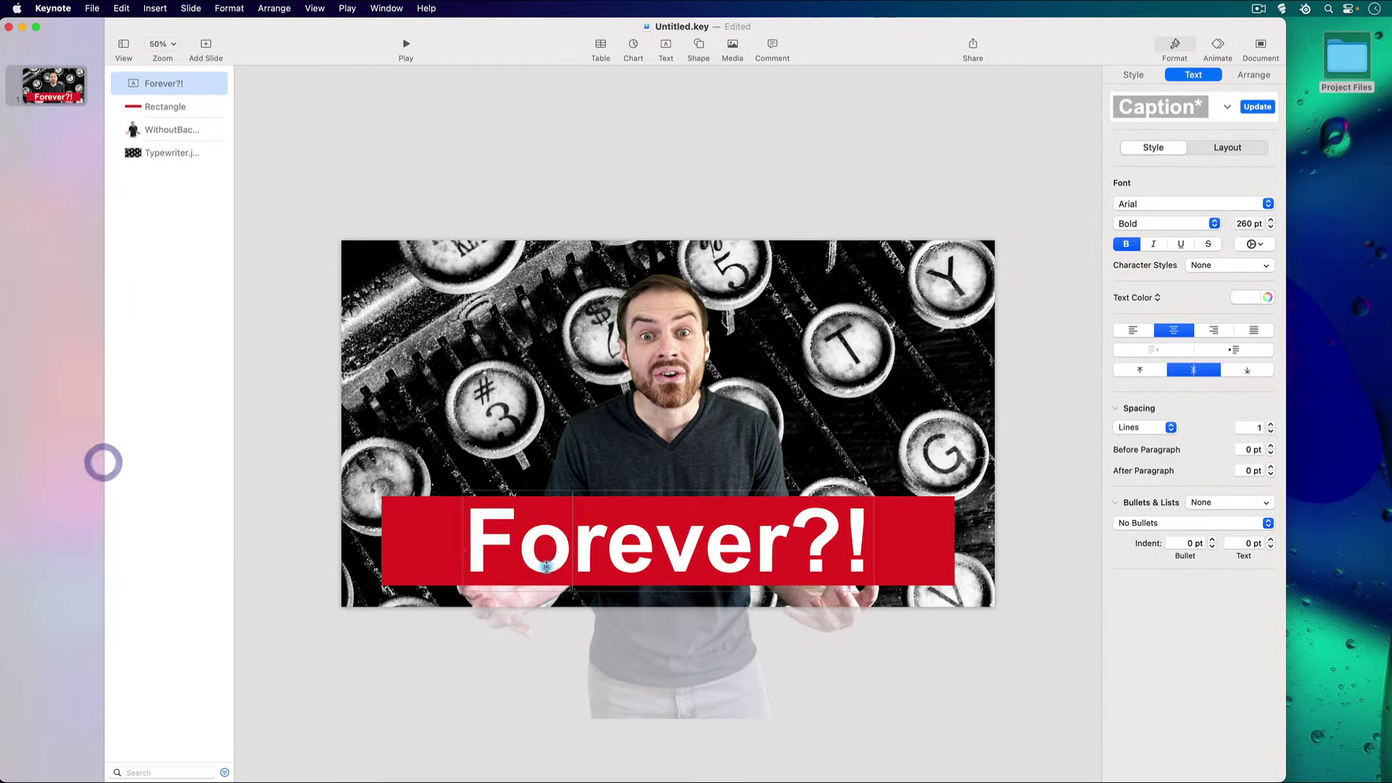
- Fill the red banner with the yellow swatch from the AnsonAlex.com Logo Colors palette
left_click(435, 540)
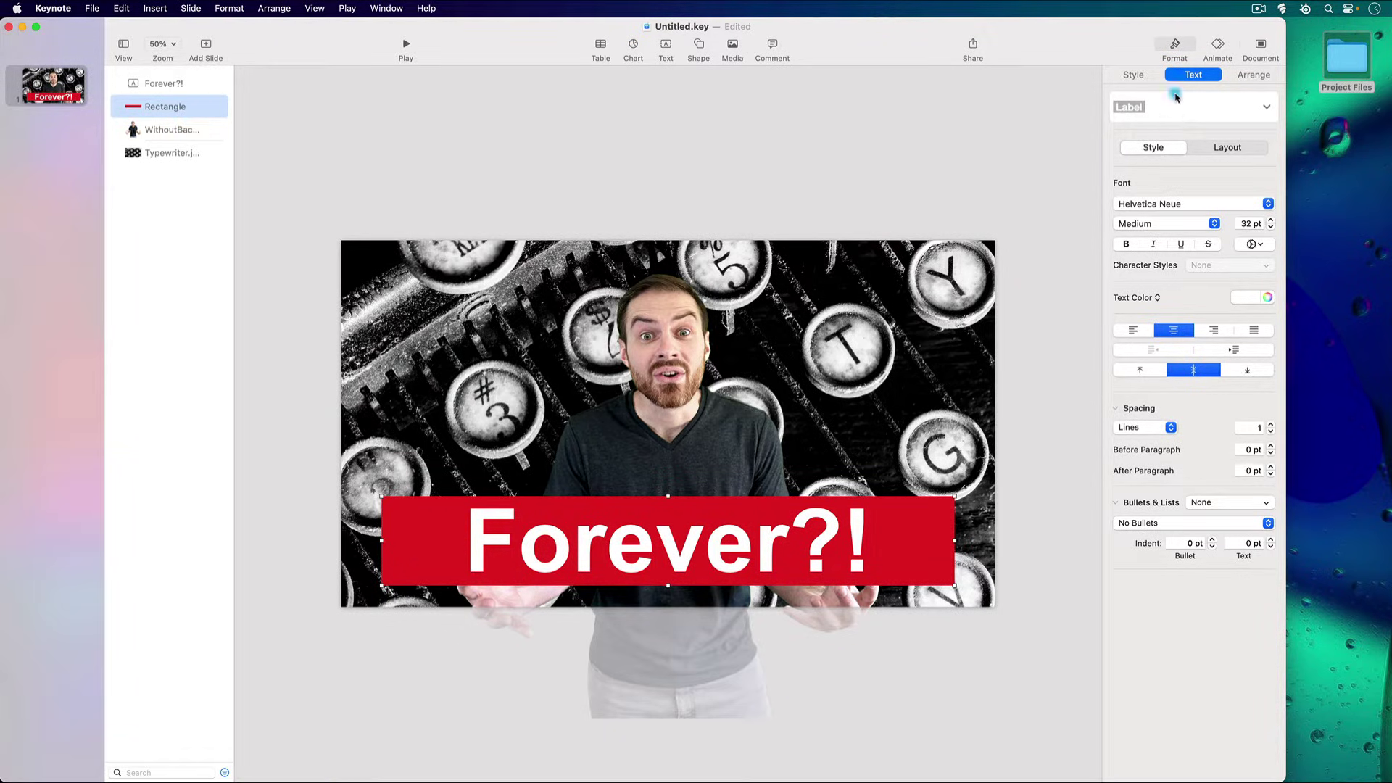
left_click(1141, 74)
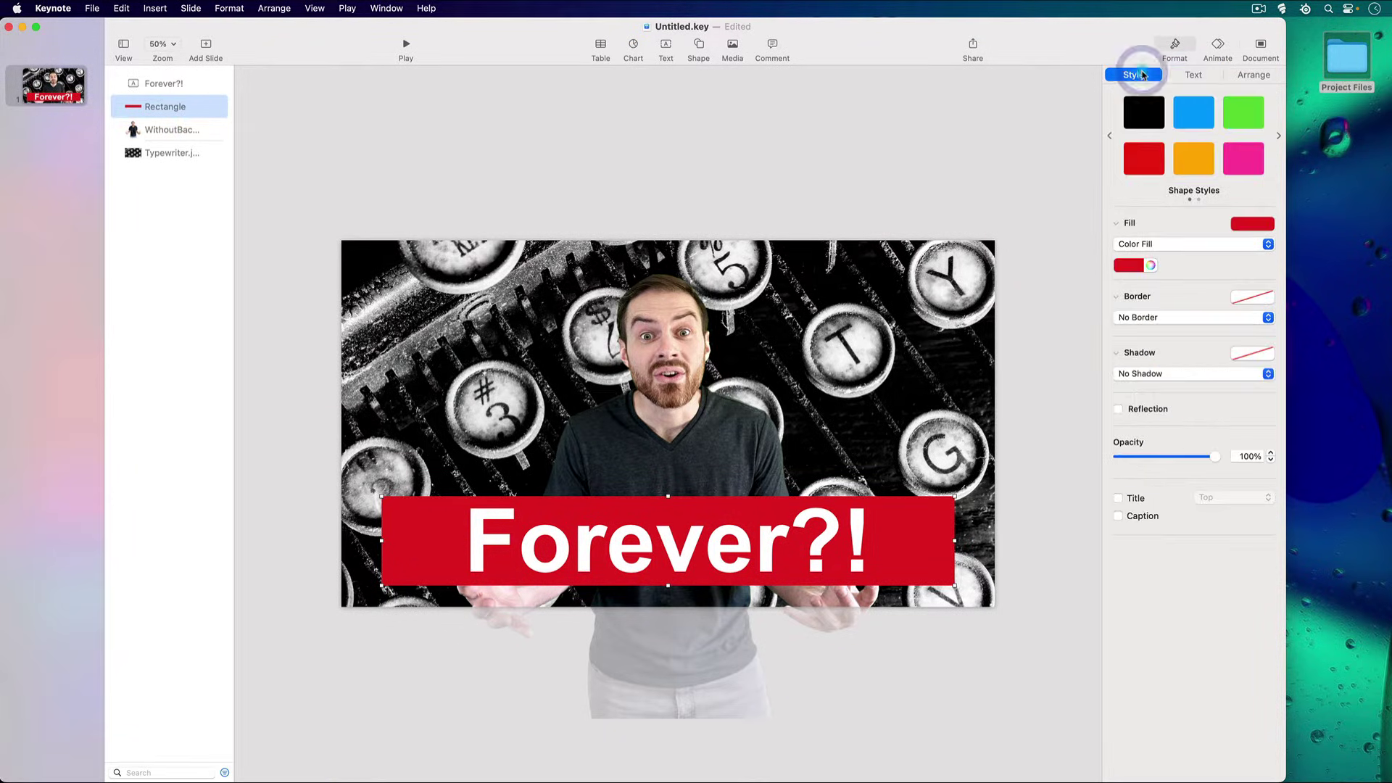
left_click(1150, 267)
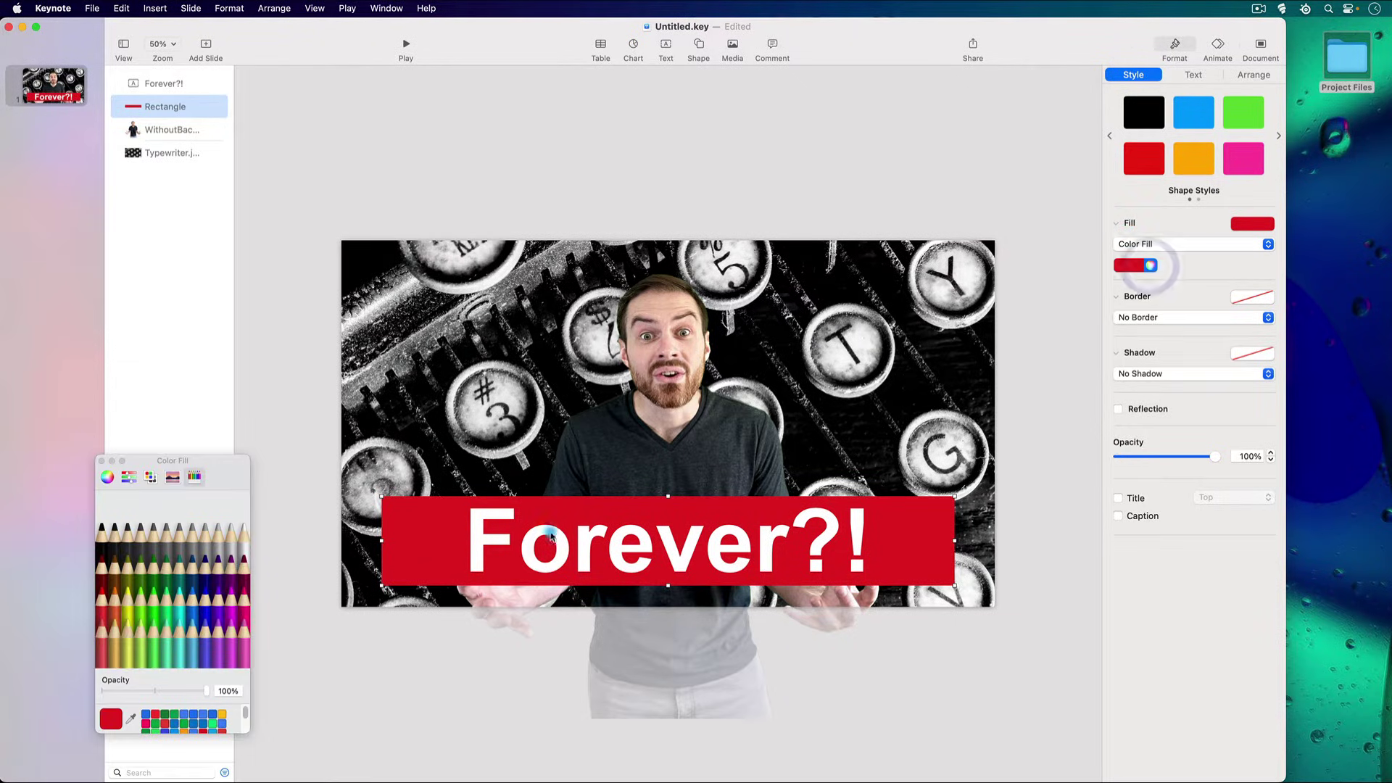
left_click(153, 476)
left_click(163, 591)
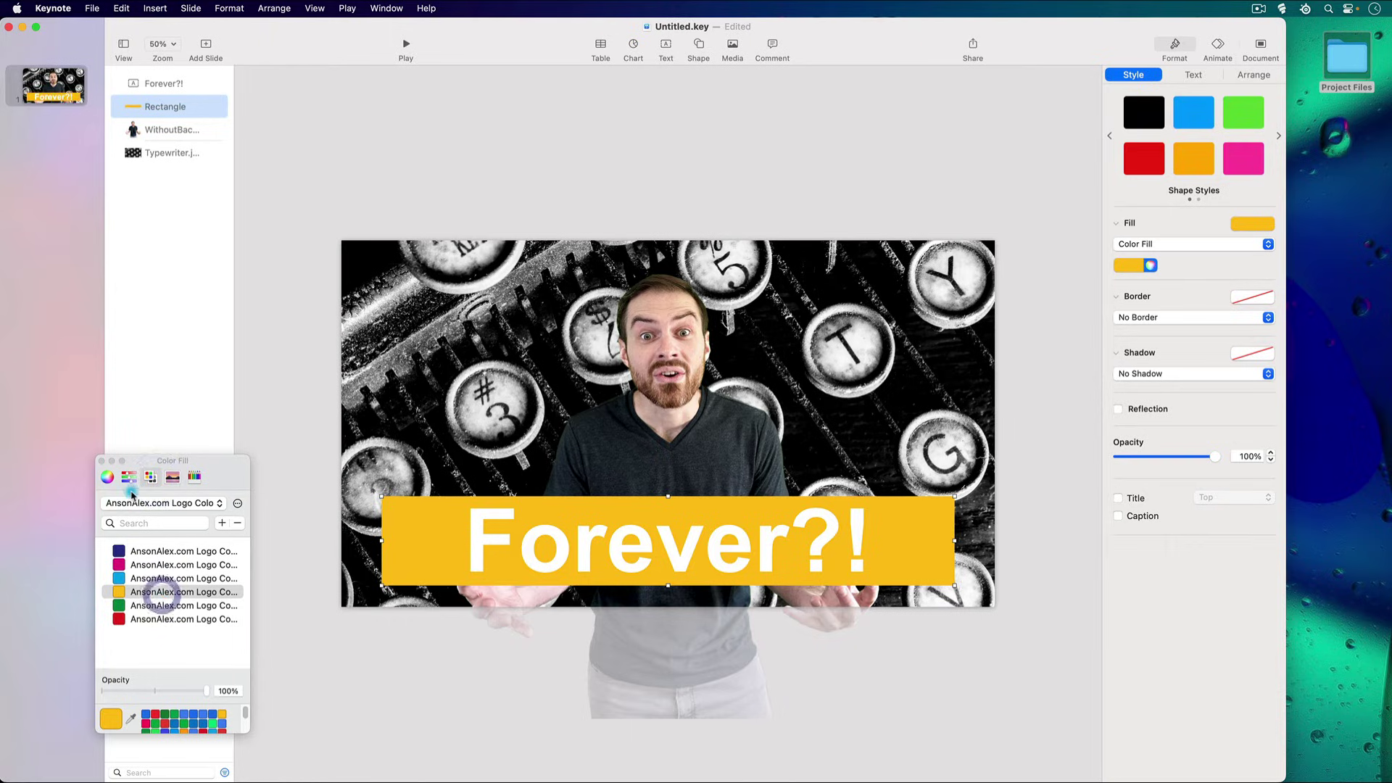
left_click(102, 461)
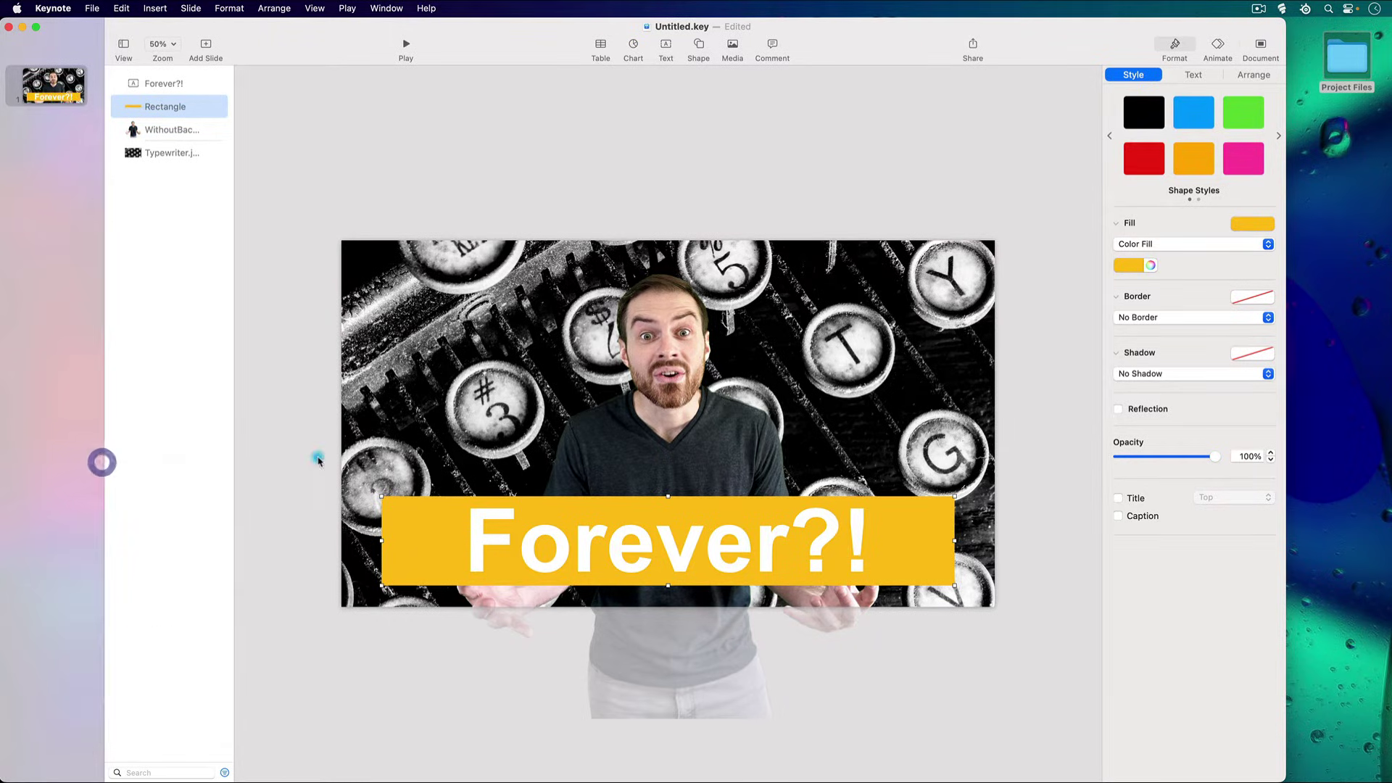
left_click(398, 204)
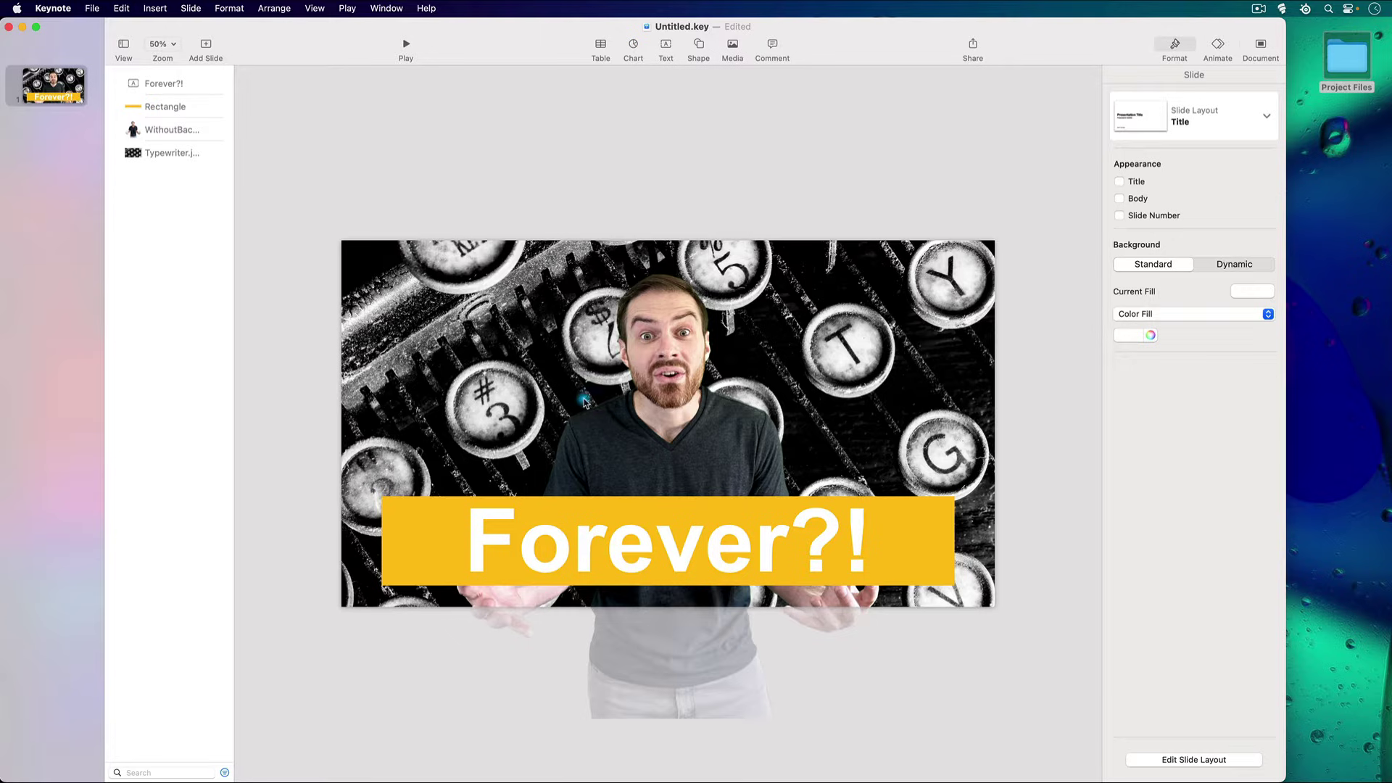
- Add a drop shadow to the "Forever?!" text with 26 pt blur and 15 pt offset
left_click(664, 547)
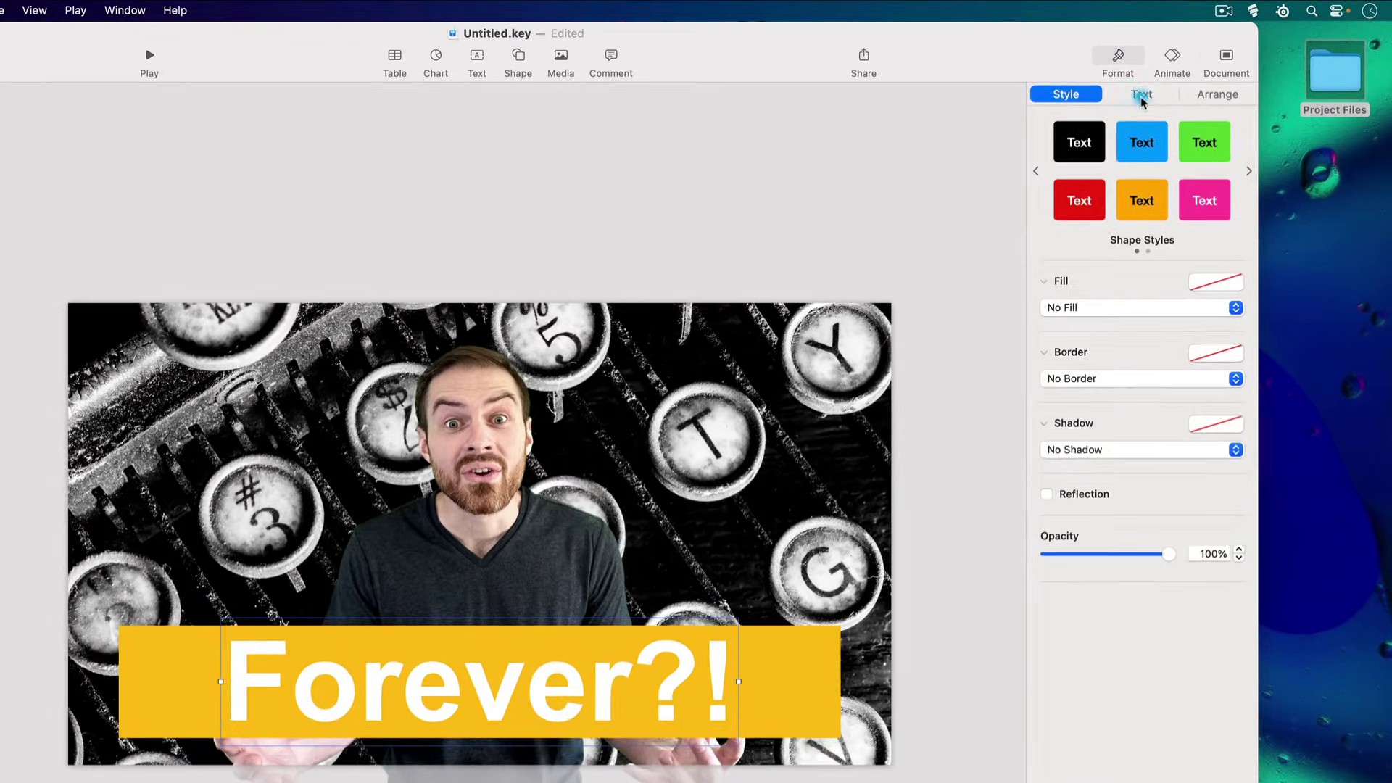
left_click(1194, 75)
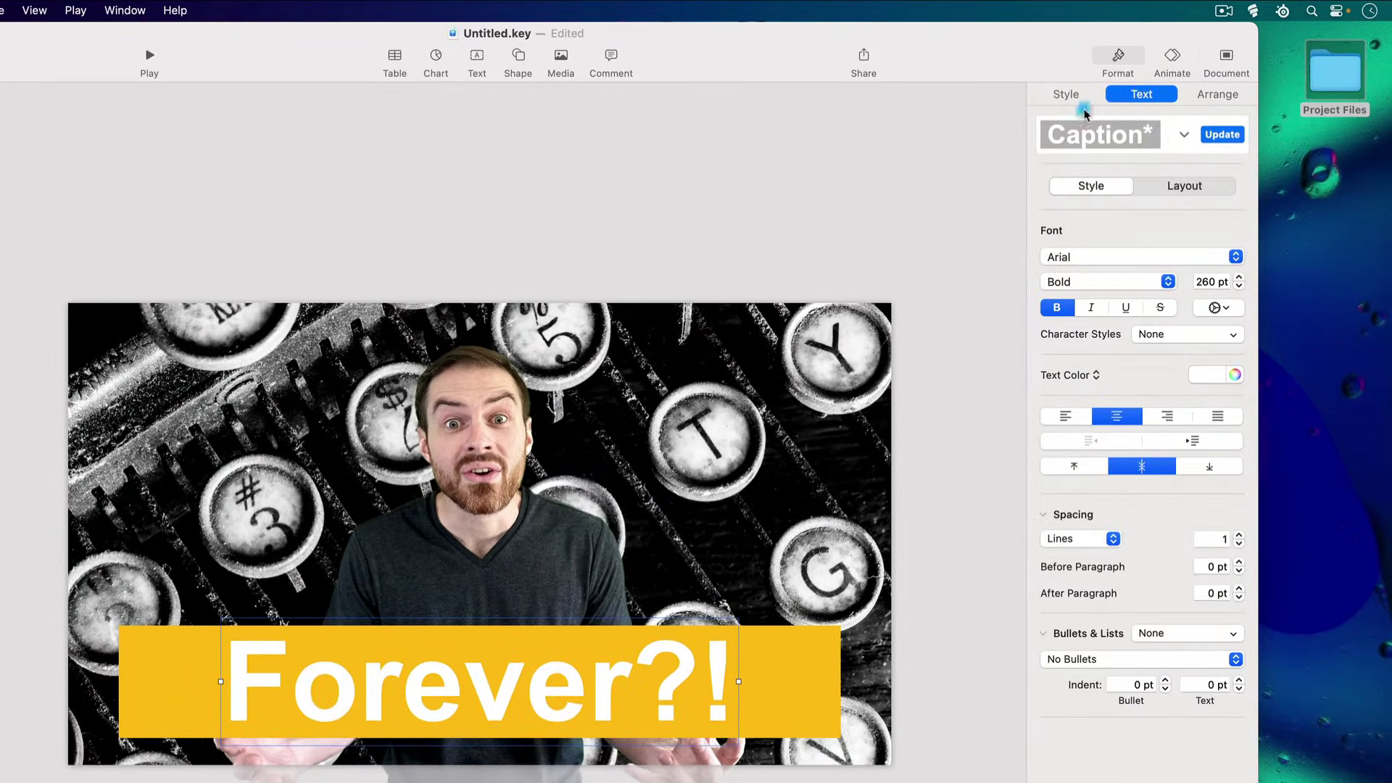
left_click(1085, 112)
left_click(1087, 450)
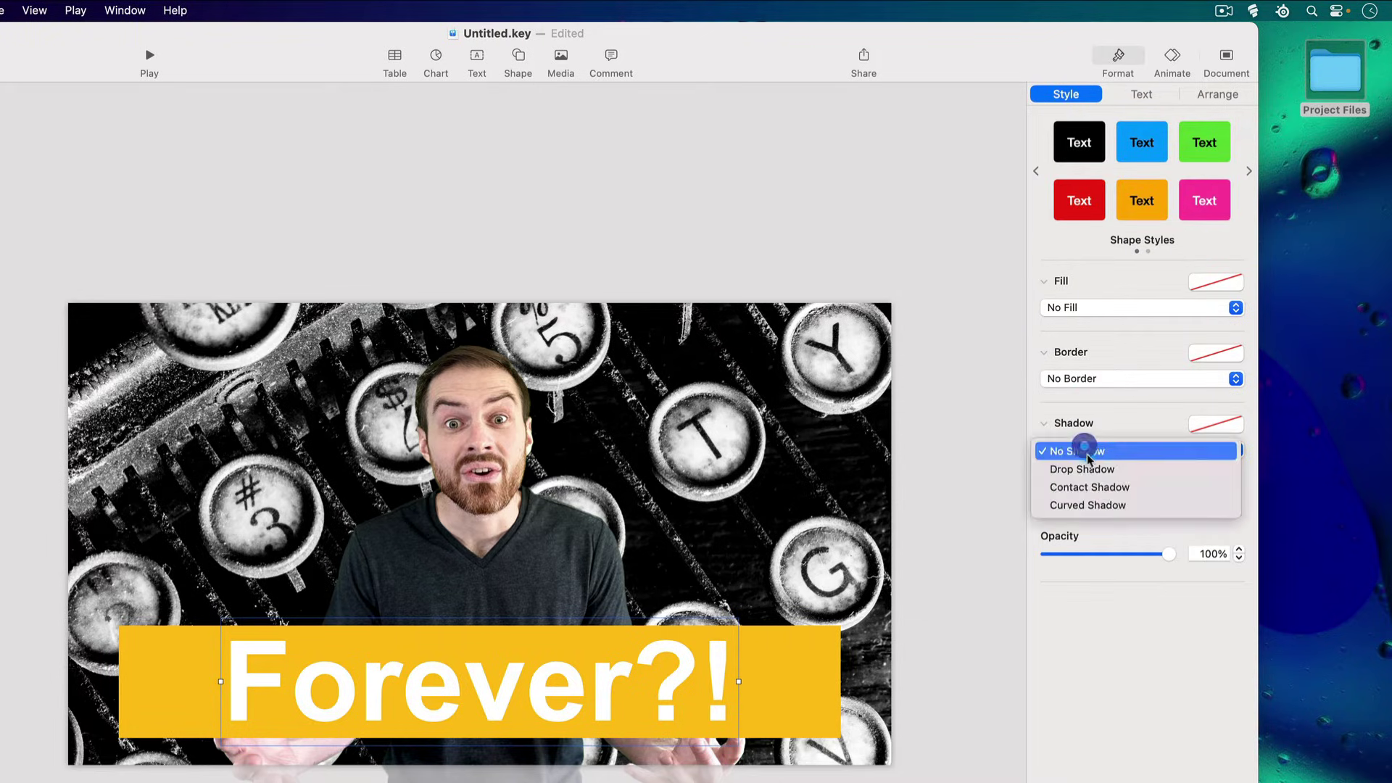
left_click(1082, 469)
left_click_drag(1058, 490, 1091, 531)
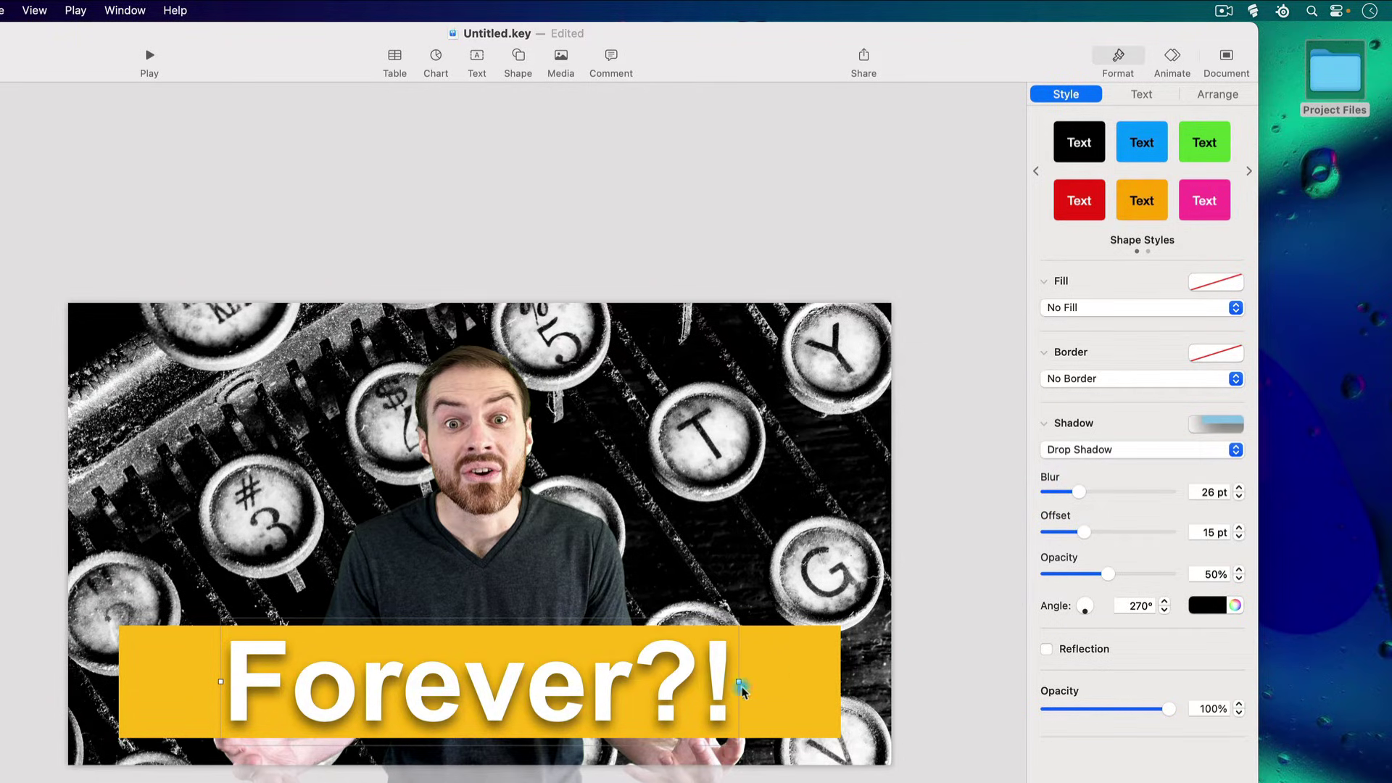
- Add a drop shadow to the yellow banner with 38 pt blur, 29 pt offset and 69% opacity
left_click(767, 669)
left_click(1073, 470)
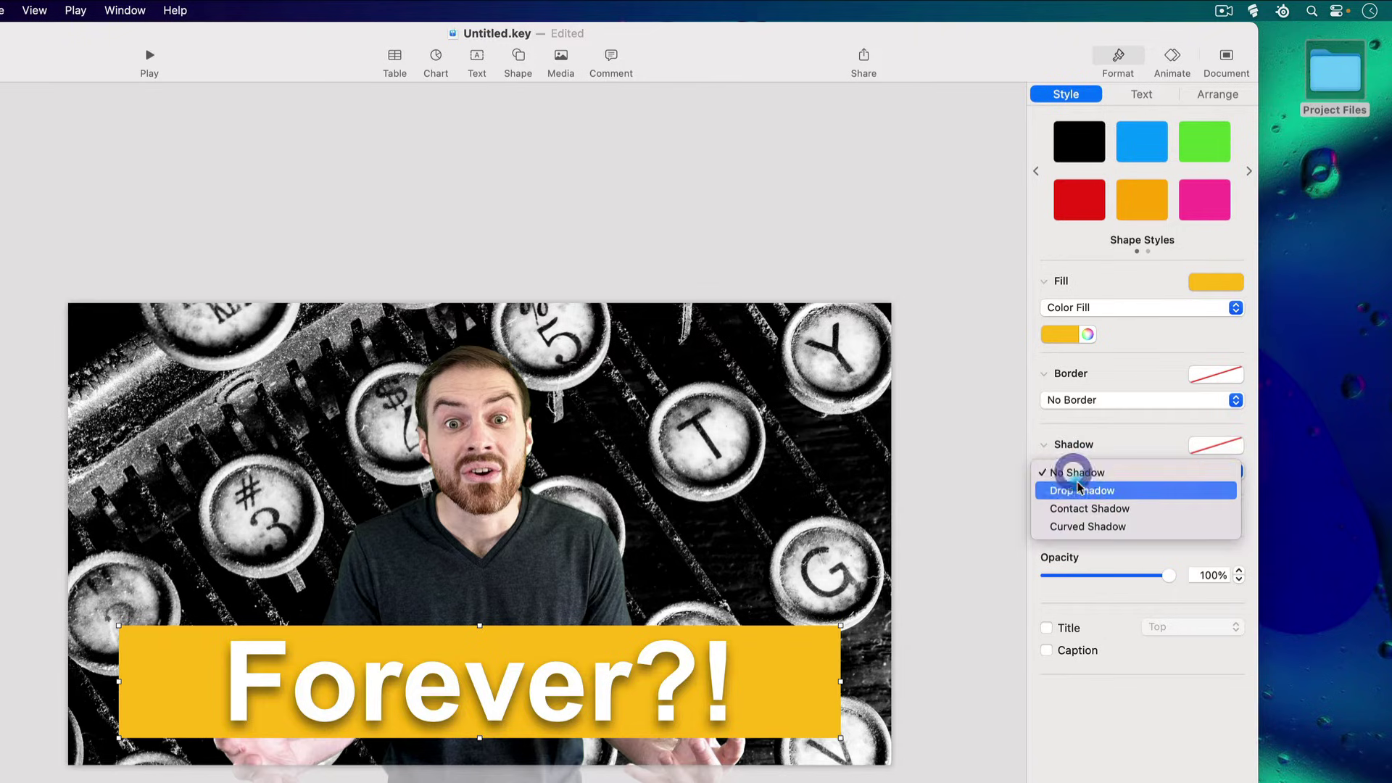
left_click(1080, 490)
left_click(819, 689)
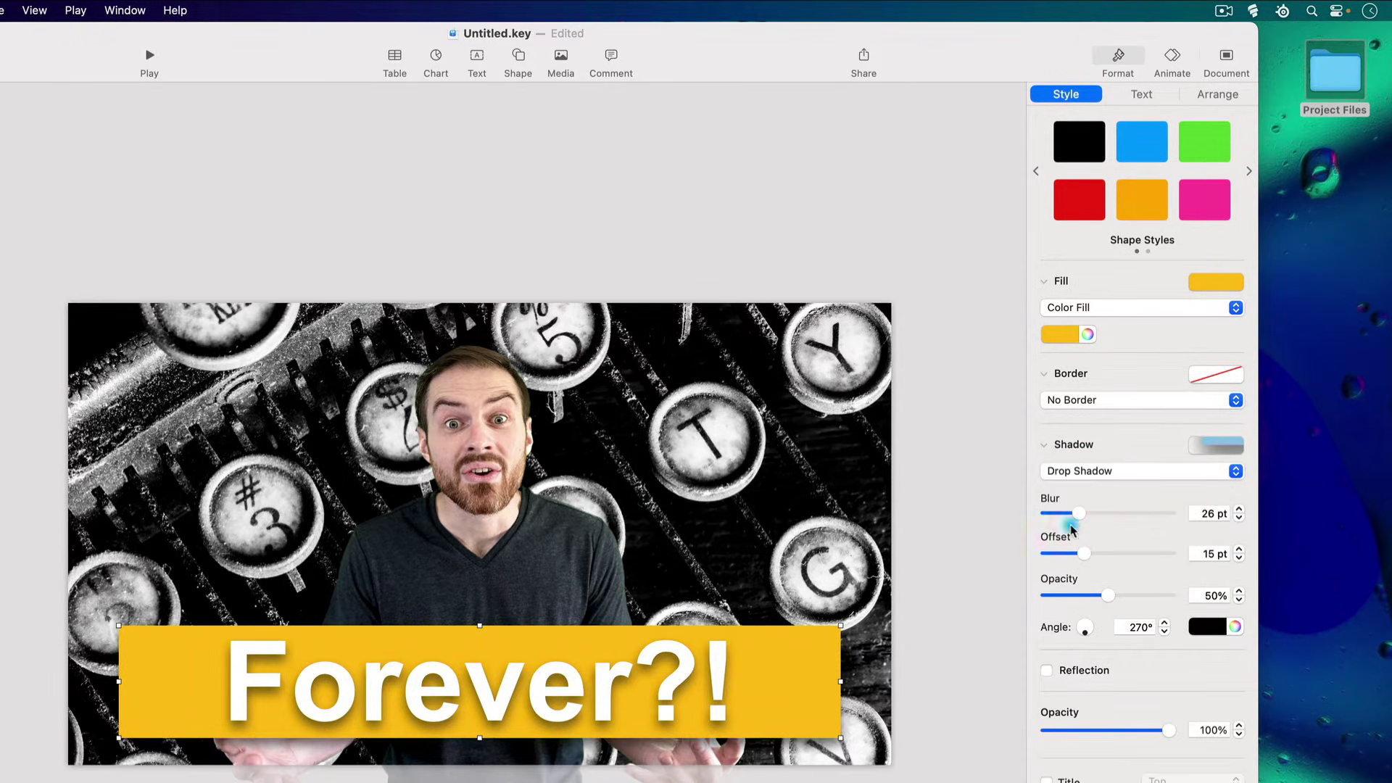
left_click_drag(1085, 515, 1139, 593)
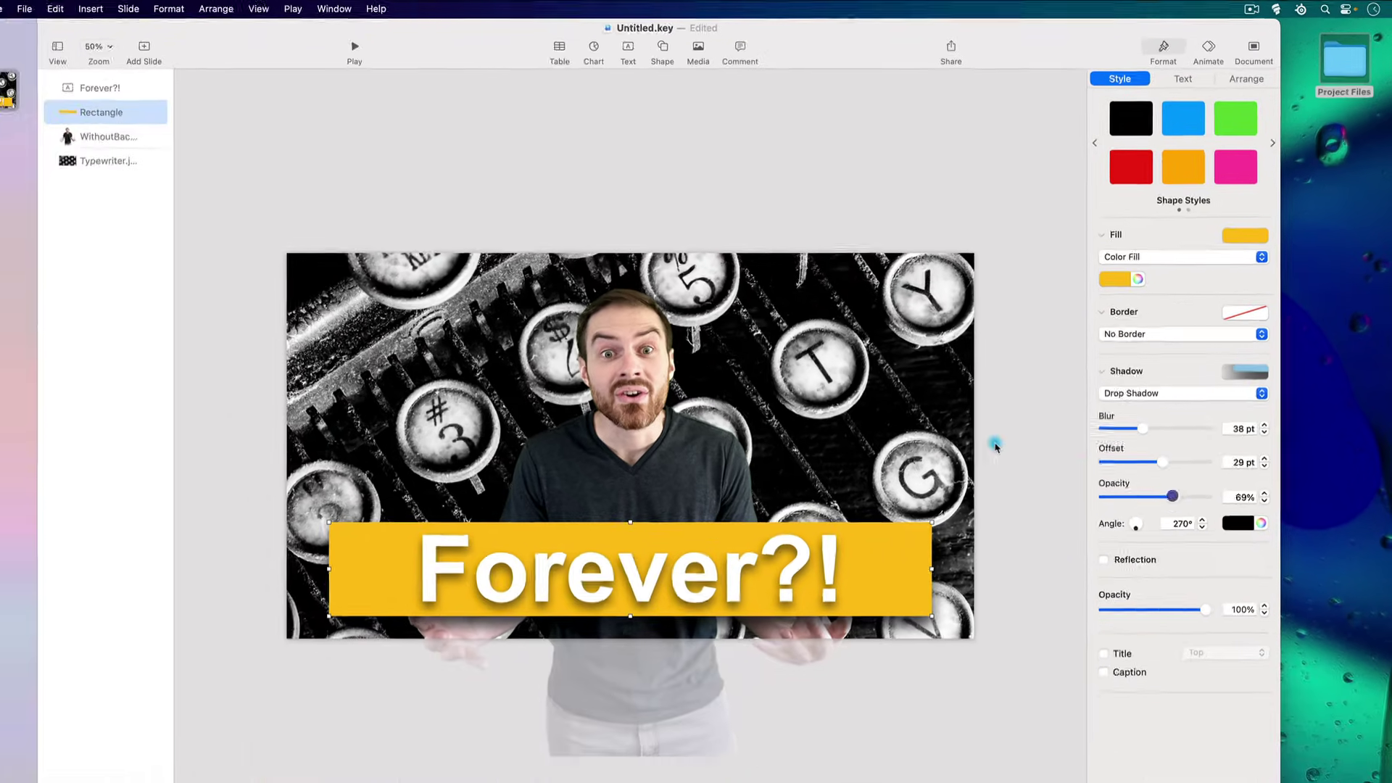
left_click(924, 495)
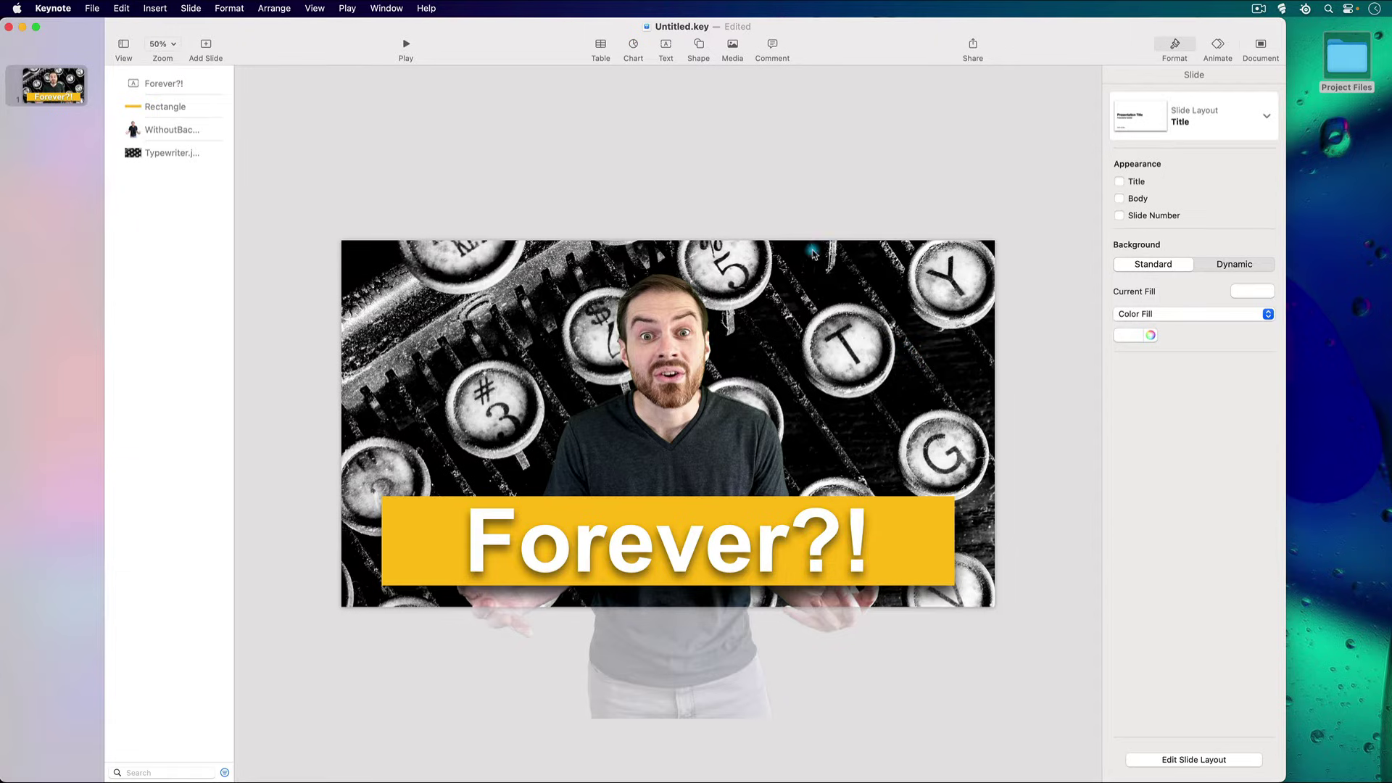
- Mask the cutout of the person so its lower edge is cropped at the bottom edge of the slide
left_click(694, 644)
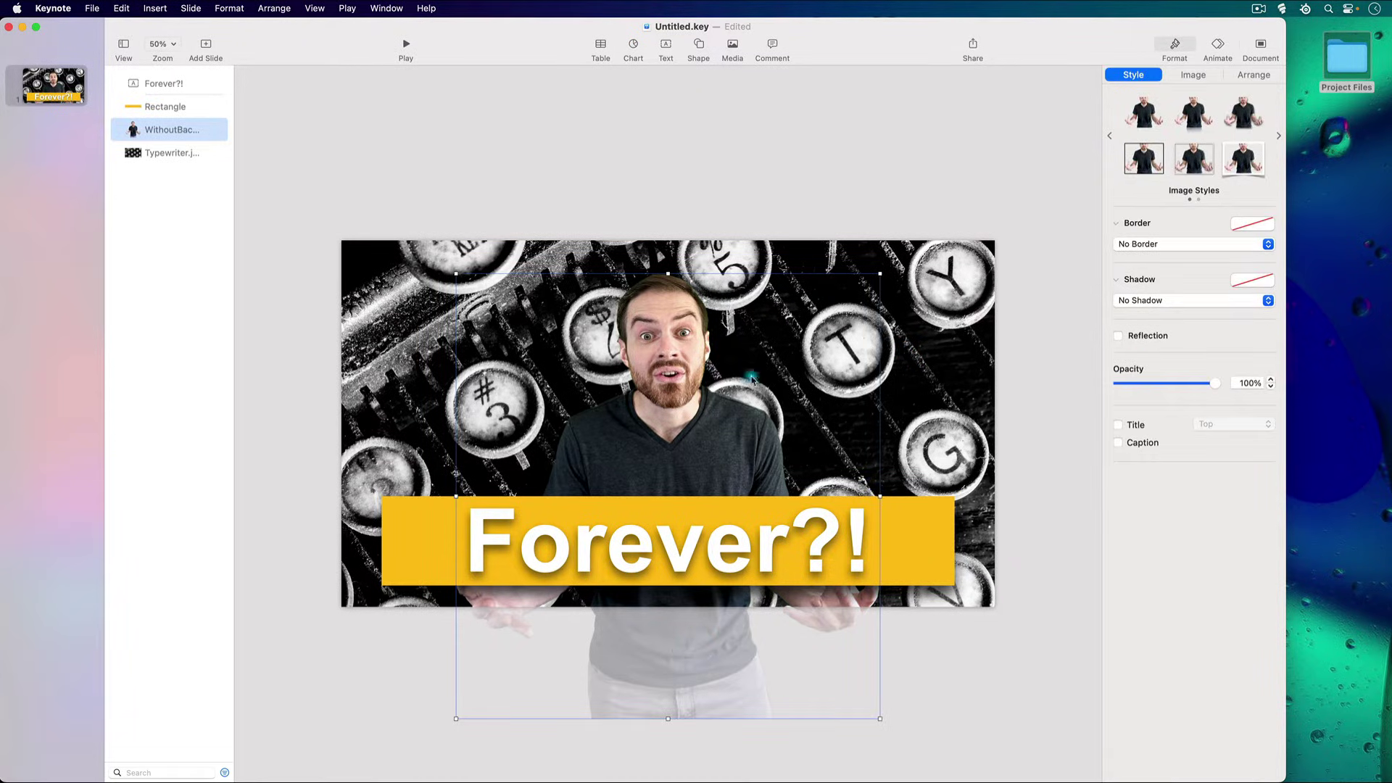
left_click(1194, 74)
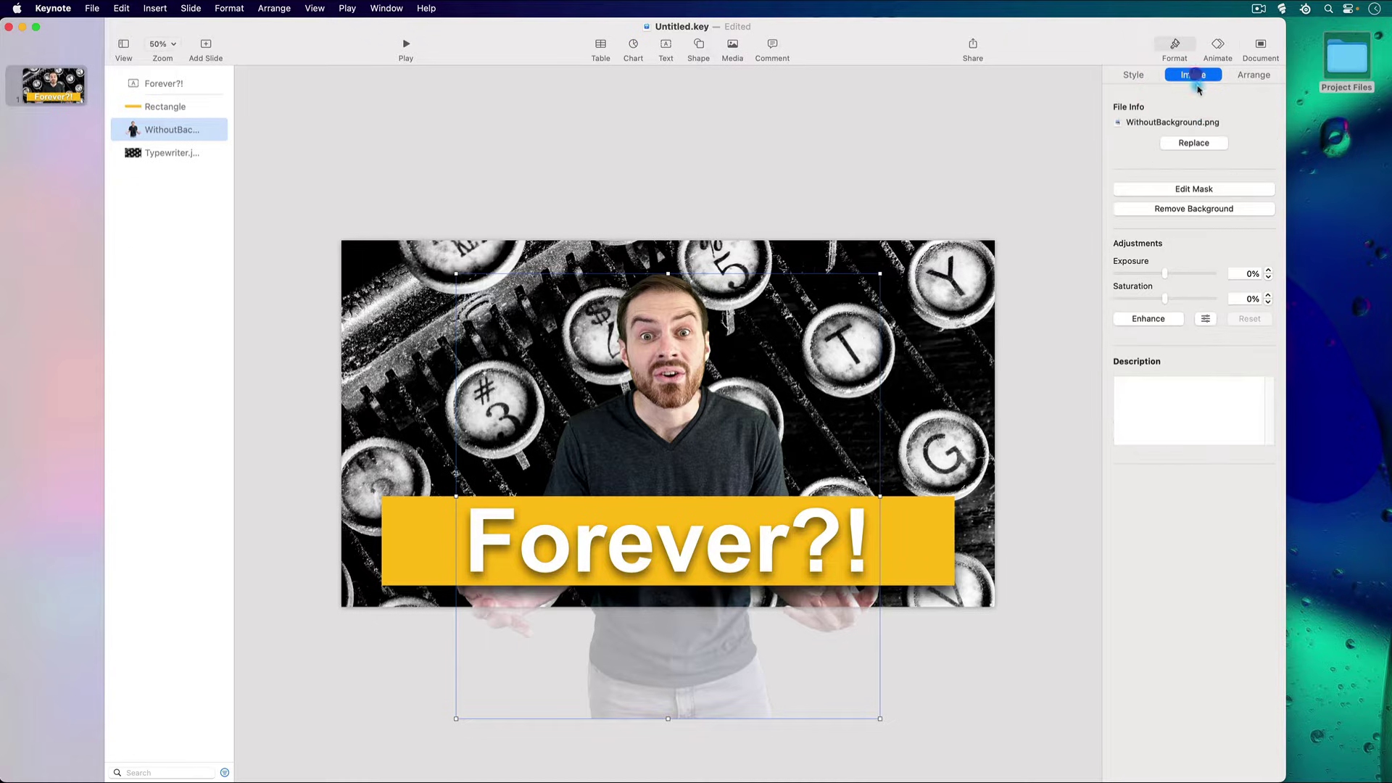
left_click(1192, 189)
left_click_drag(664, 717, 656, 607)
left_click(747, 745)
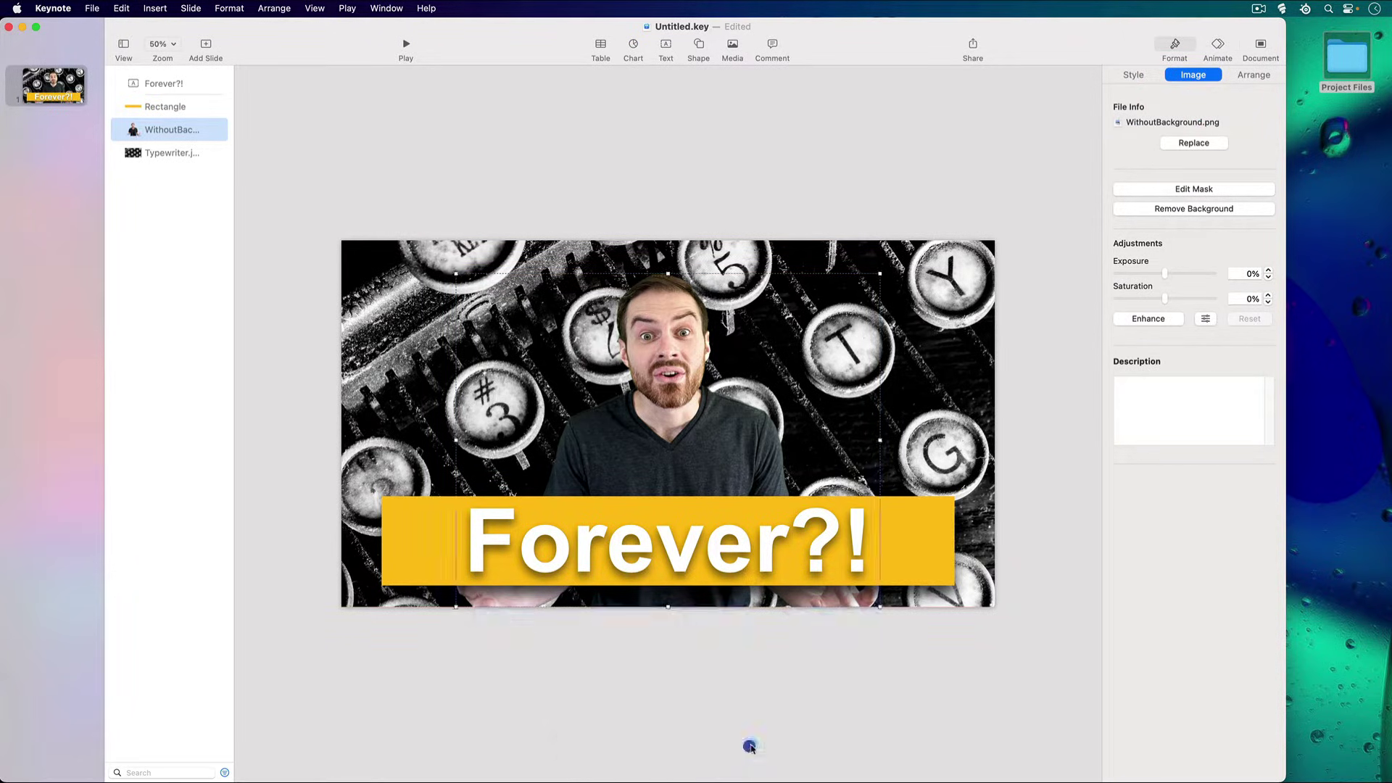
left_click(865, 626)
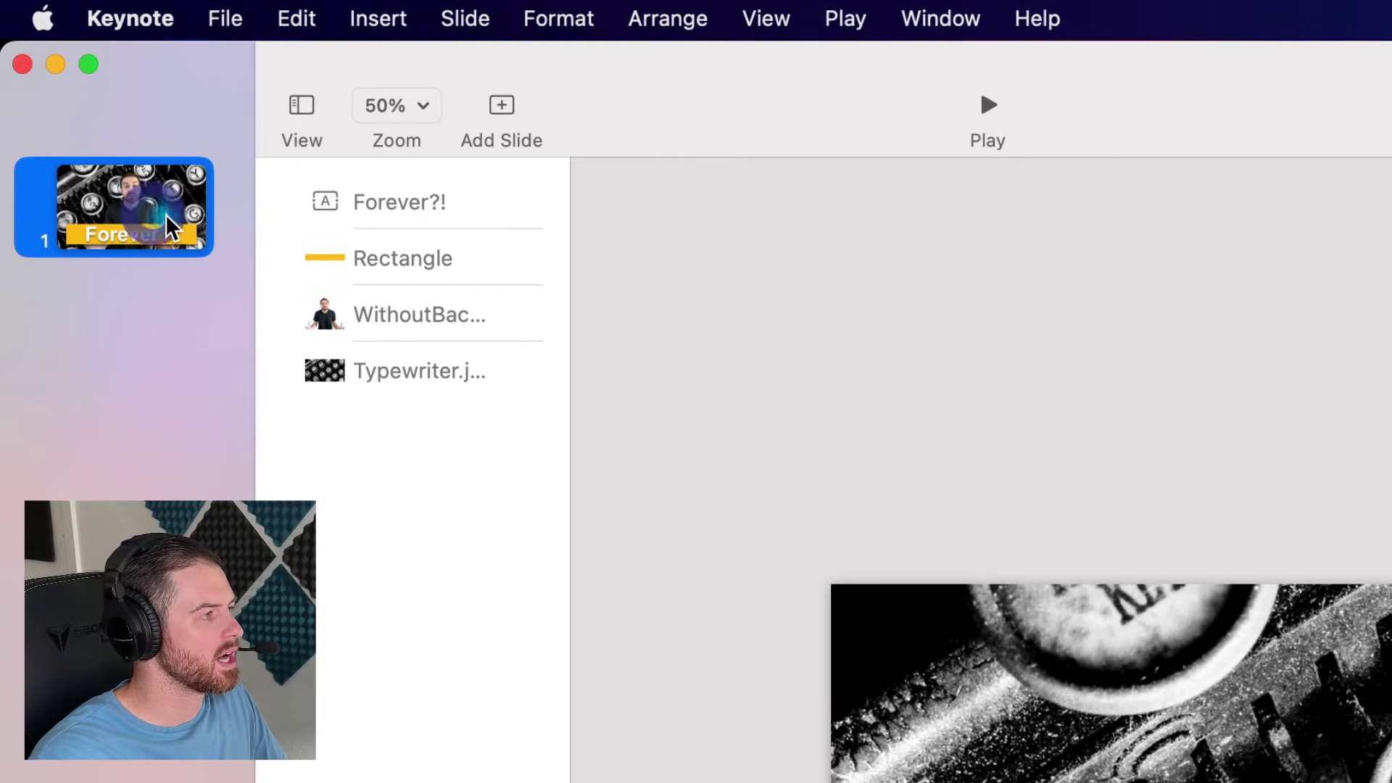
- Set the document view to Navigator so the slide thumbnails are shown
left_click(768, 19)
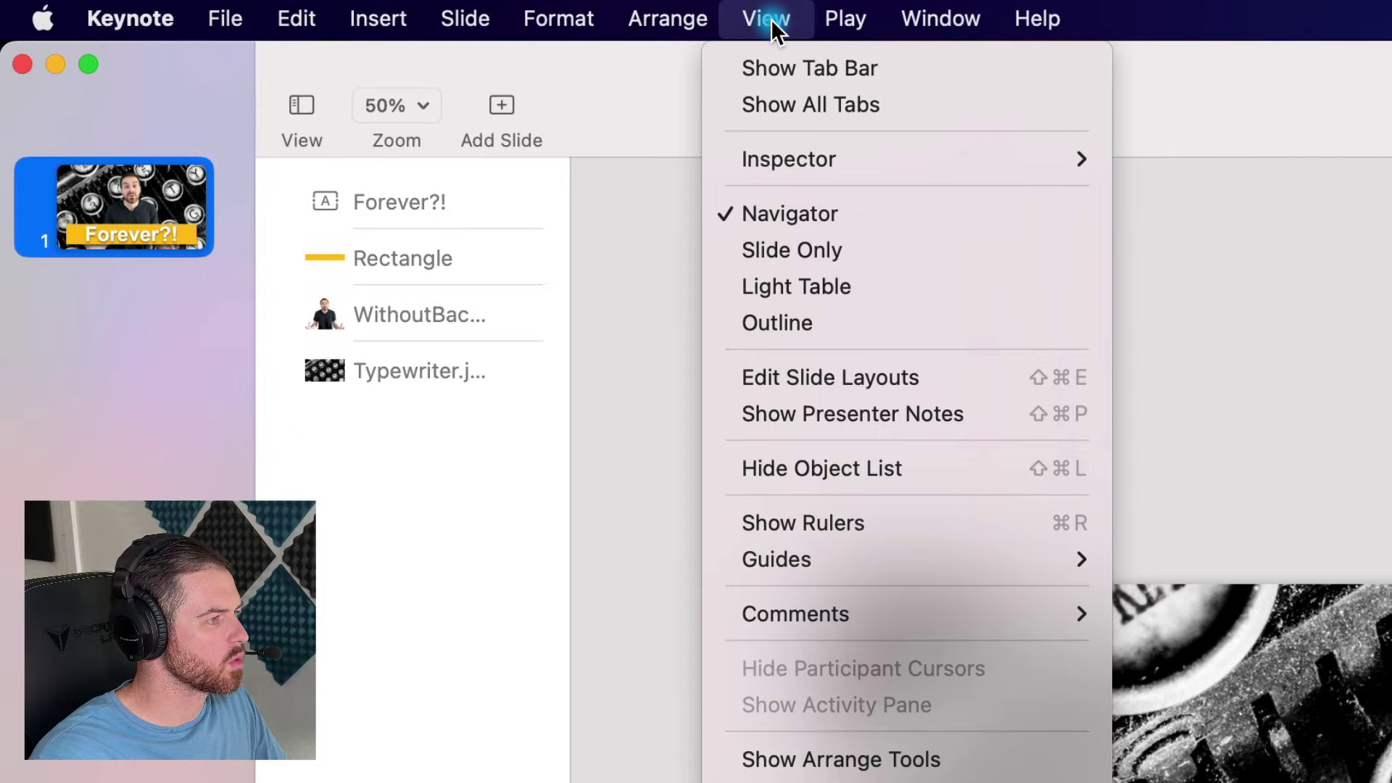
left_click(869, 212)
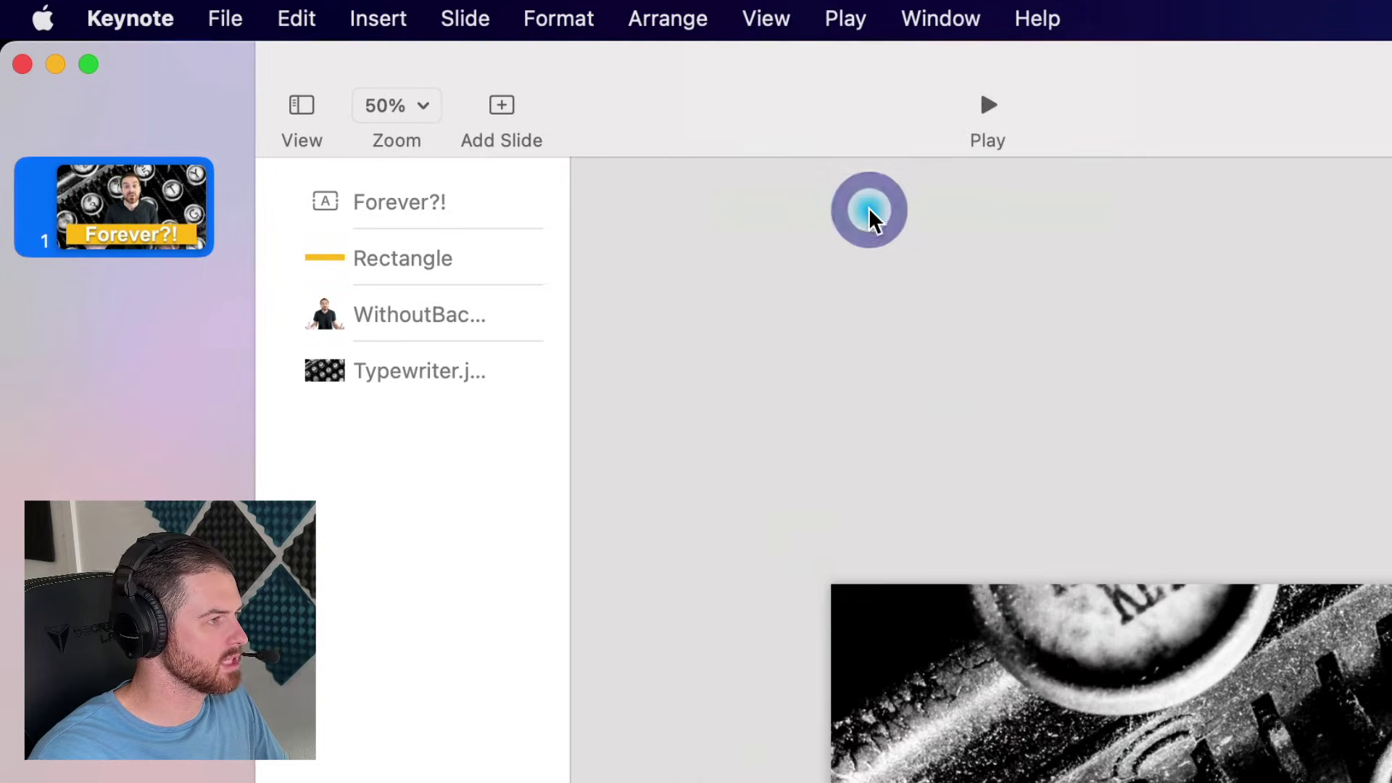
- Duplicate the first slide to create a second version of the design
left_click(120, 197)
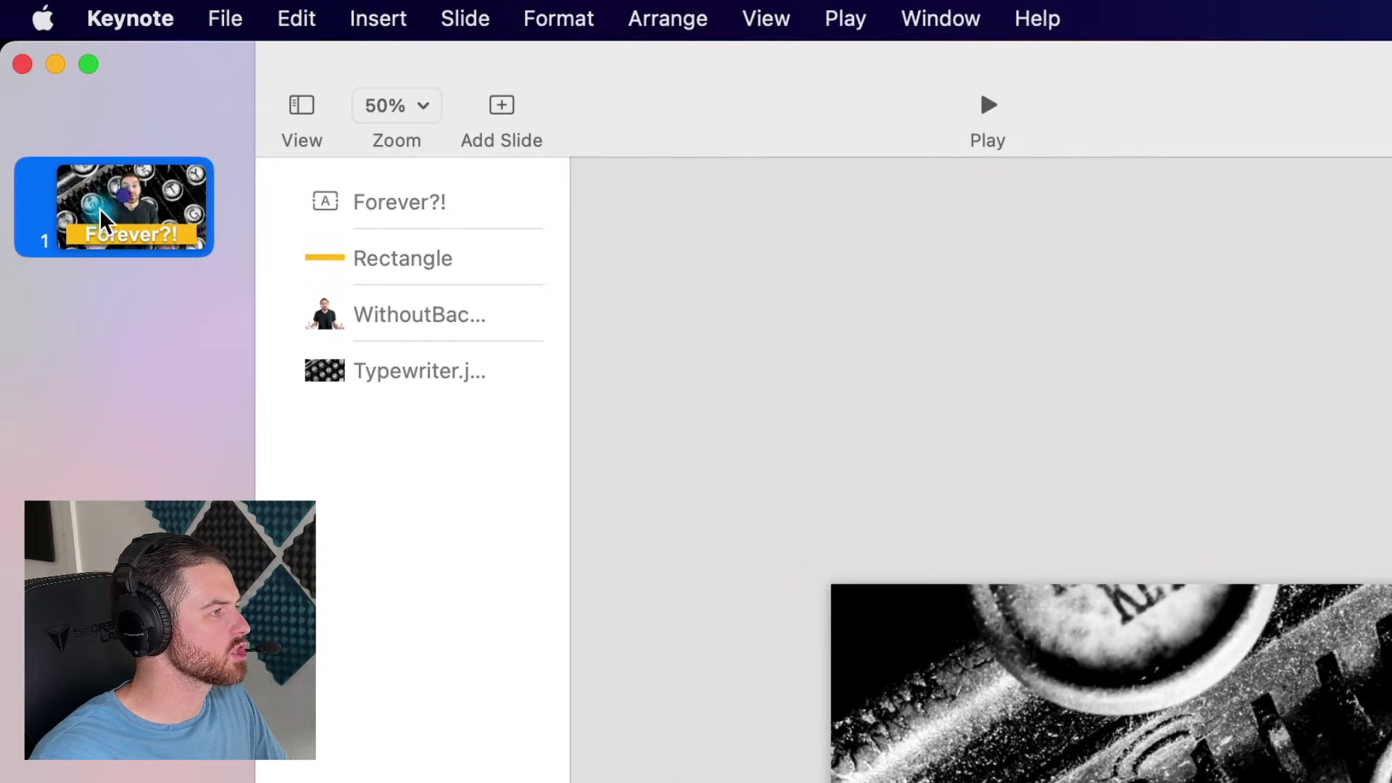
left_click(141, 209)
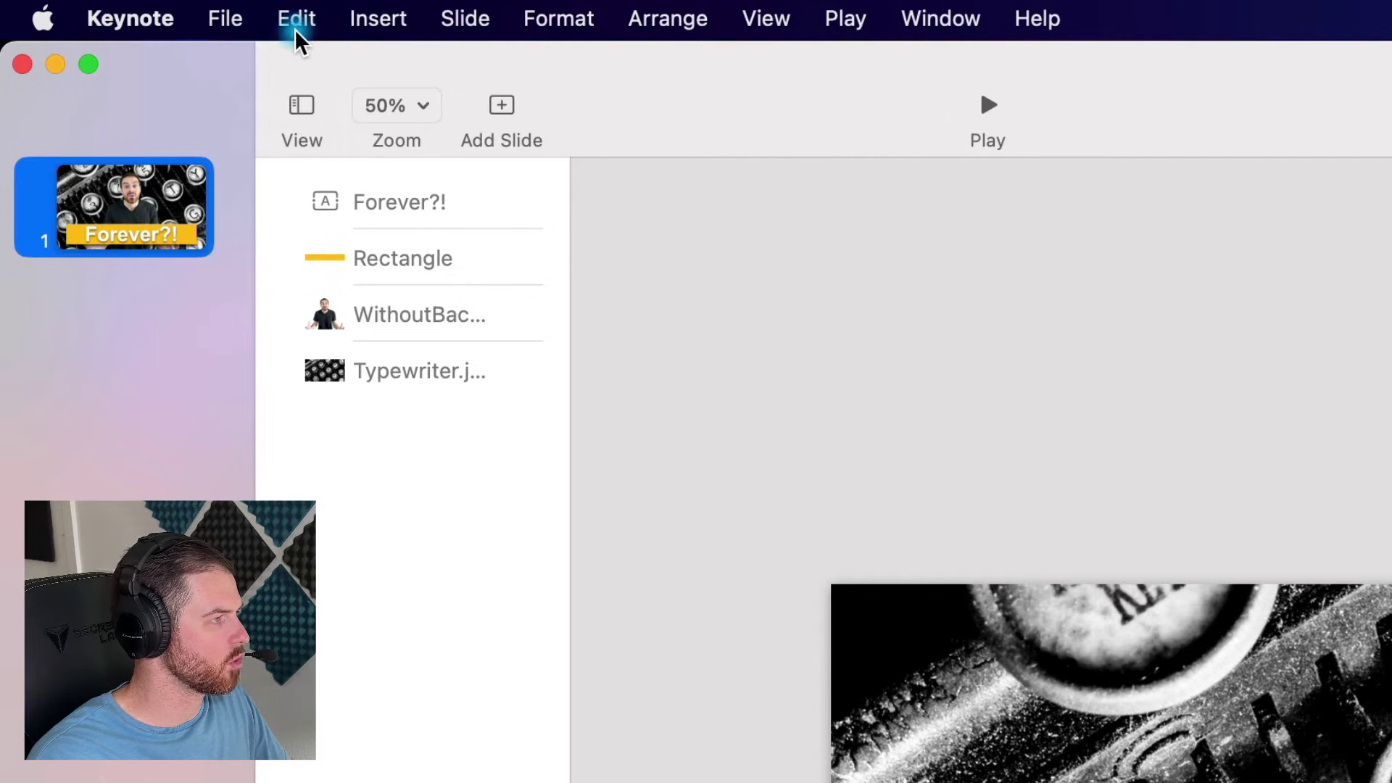
key("super+d")
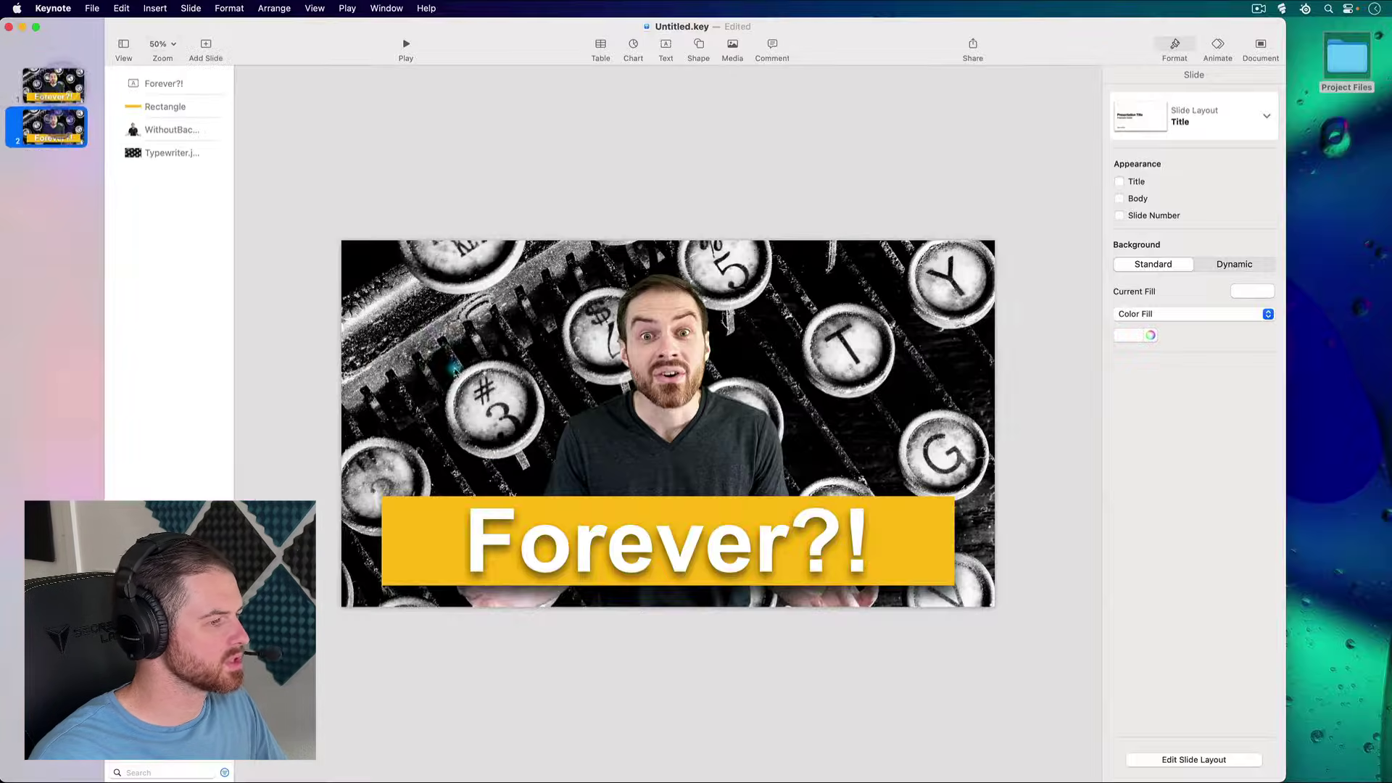
- Change the font of the "Forever?!" text on the second slide to Avenir
double_click(651, 562)
left_click(650, 562)
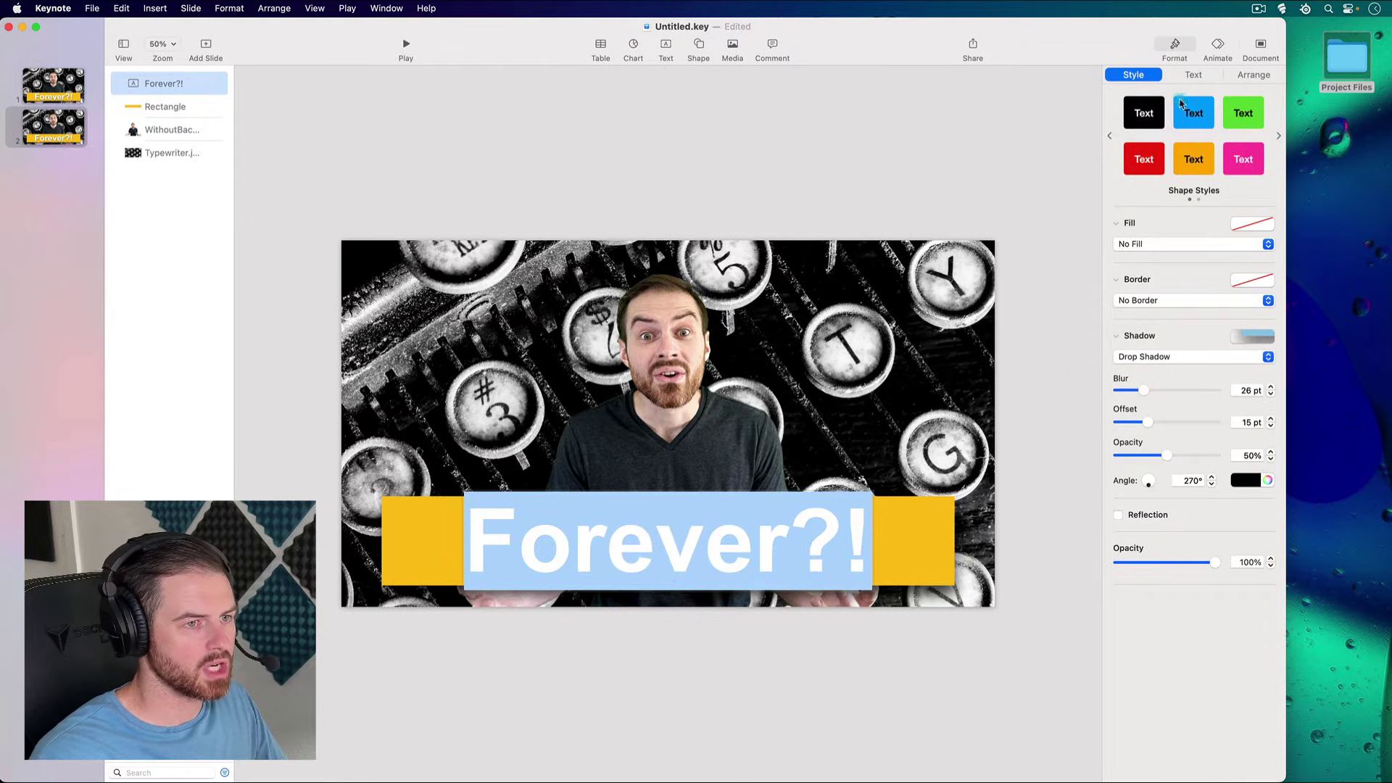
left_click(1193, 74)
left_click(1170, 205)
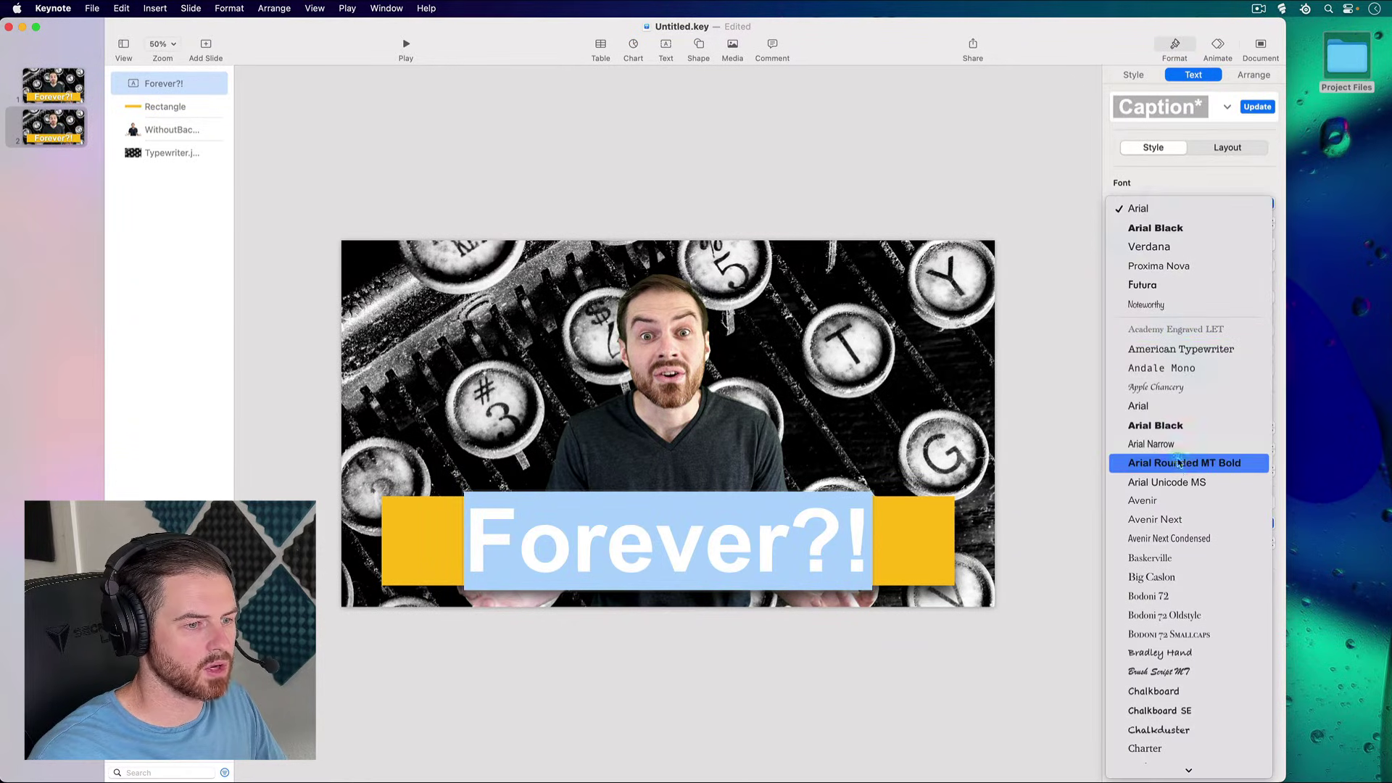
left_click(1175, 501)
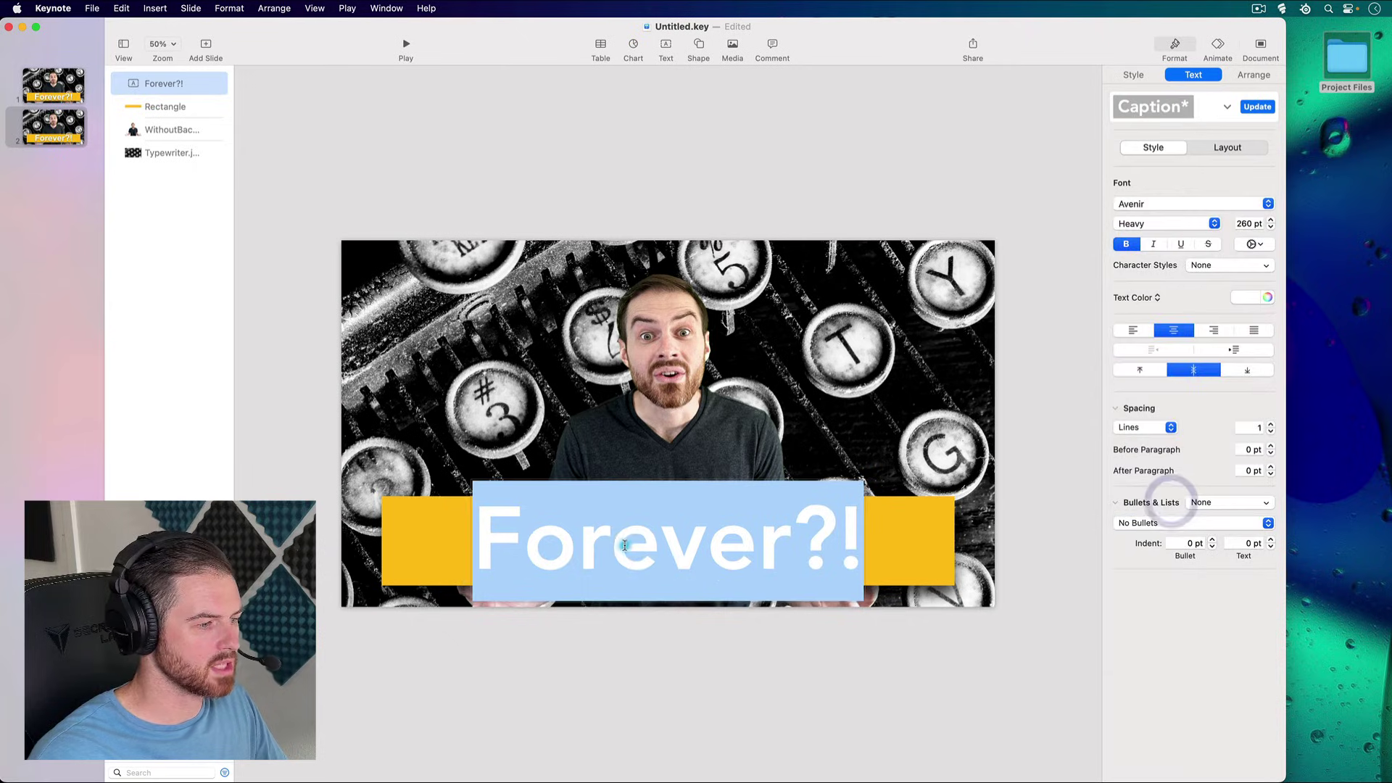
left_click(557, 165)
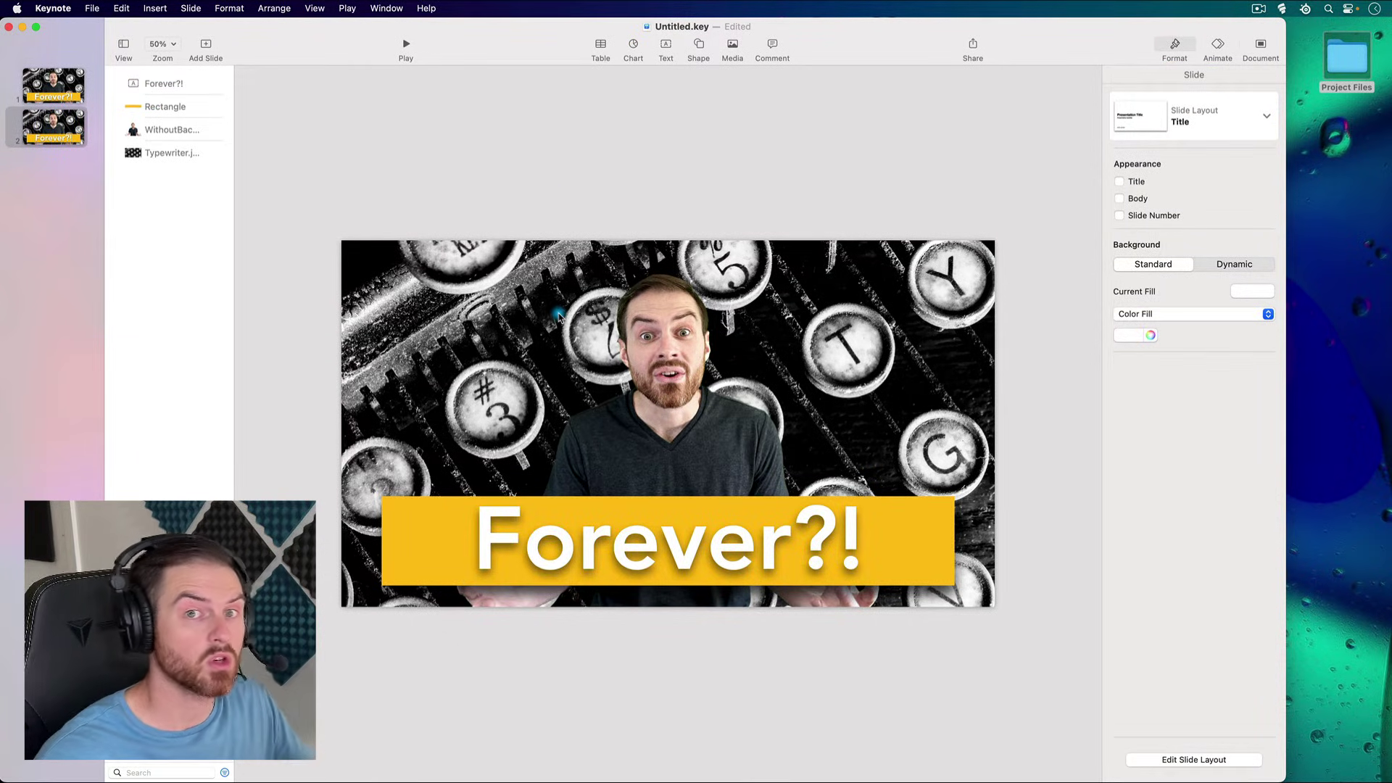
- Paste a copy of the first slide's person cutout beside the original on the second slide and delete the copy again
left_click(83, 101)
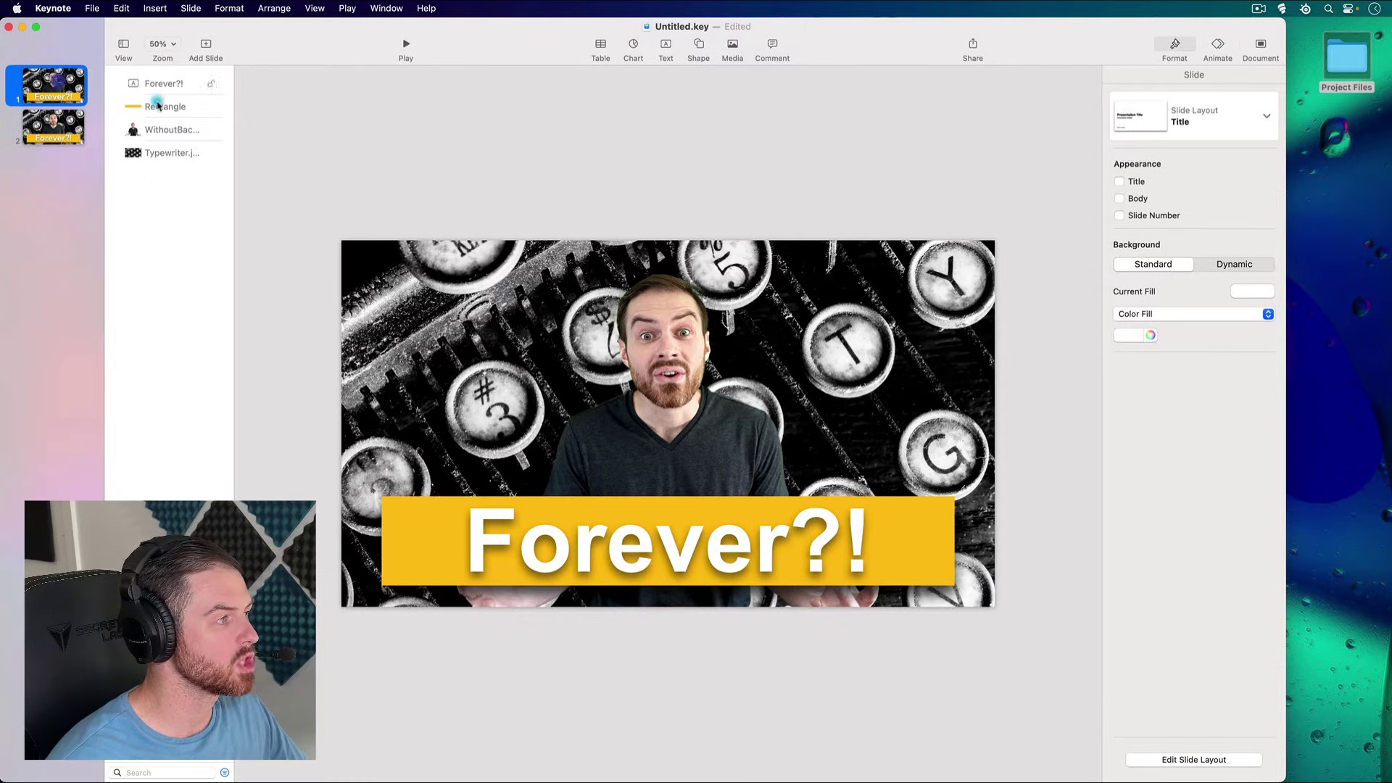
left_click(664, 393)
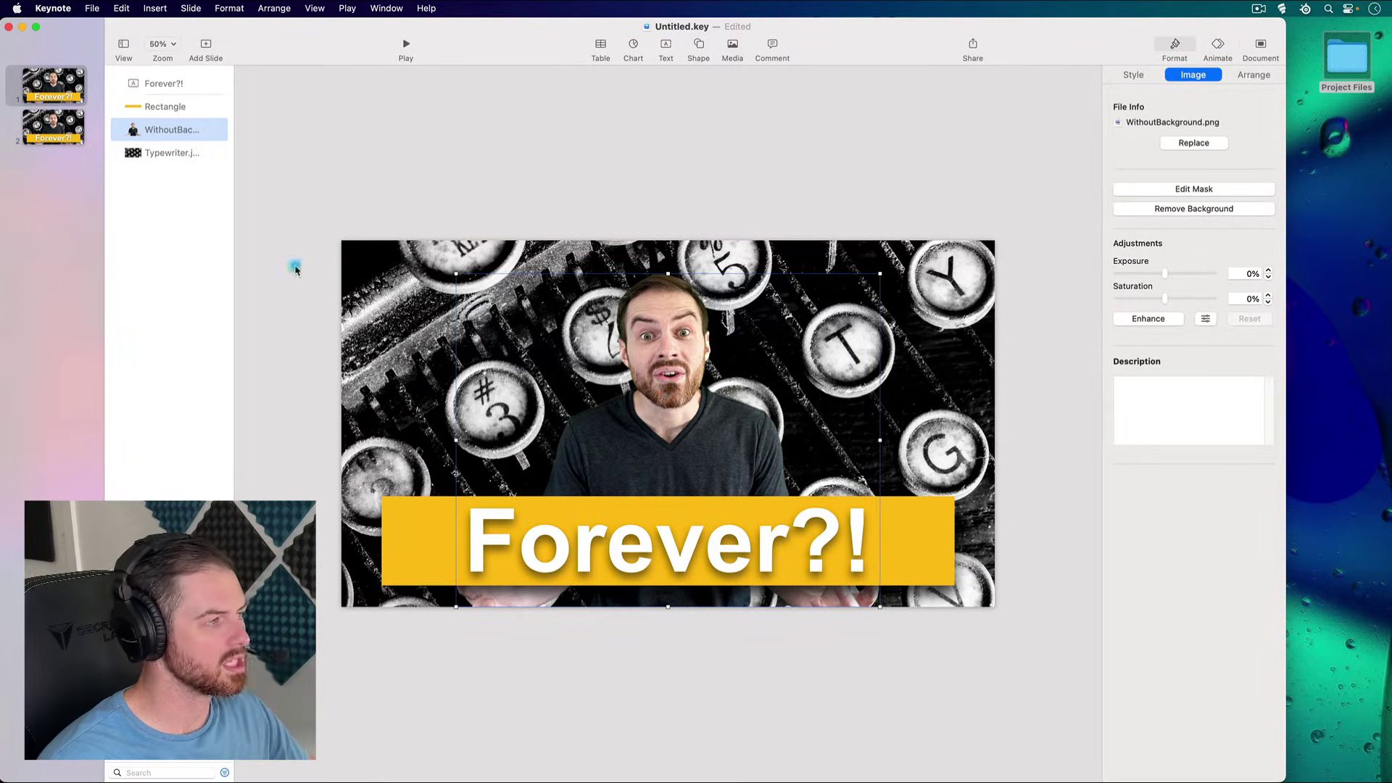
left_click(95, 135)
key("cmd+v")
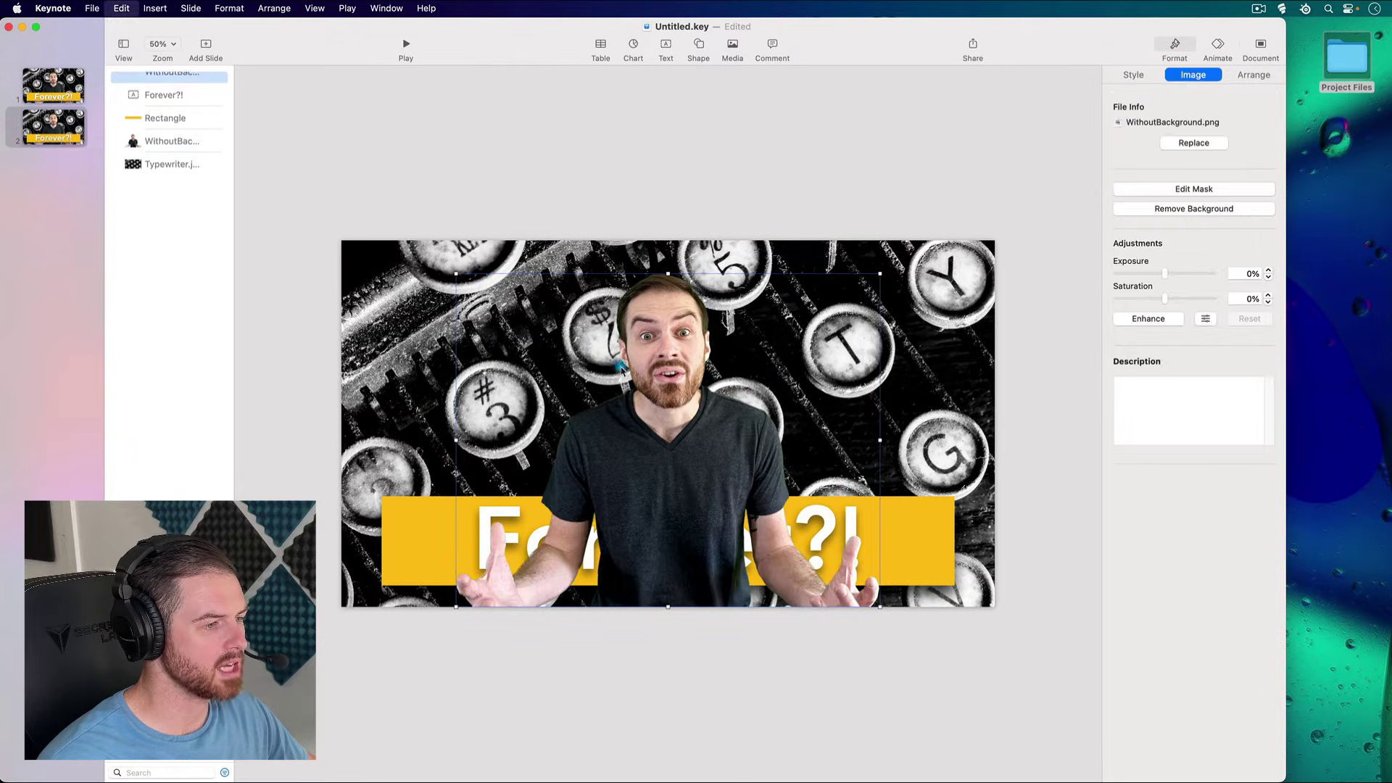
left_click_drag(741, 458, 941, 448)
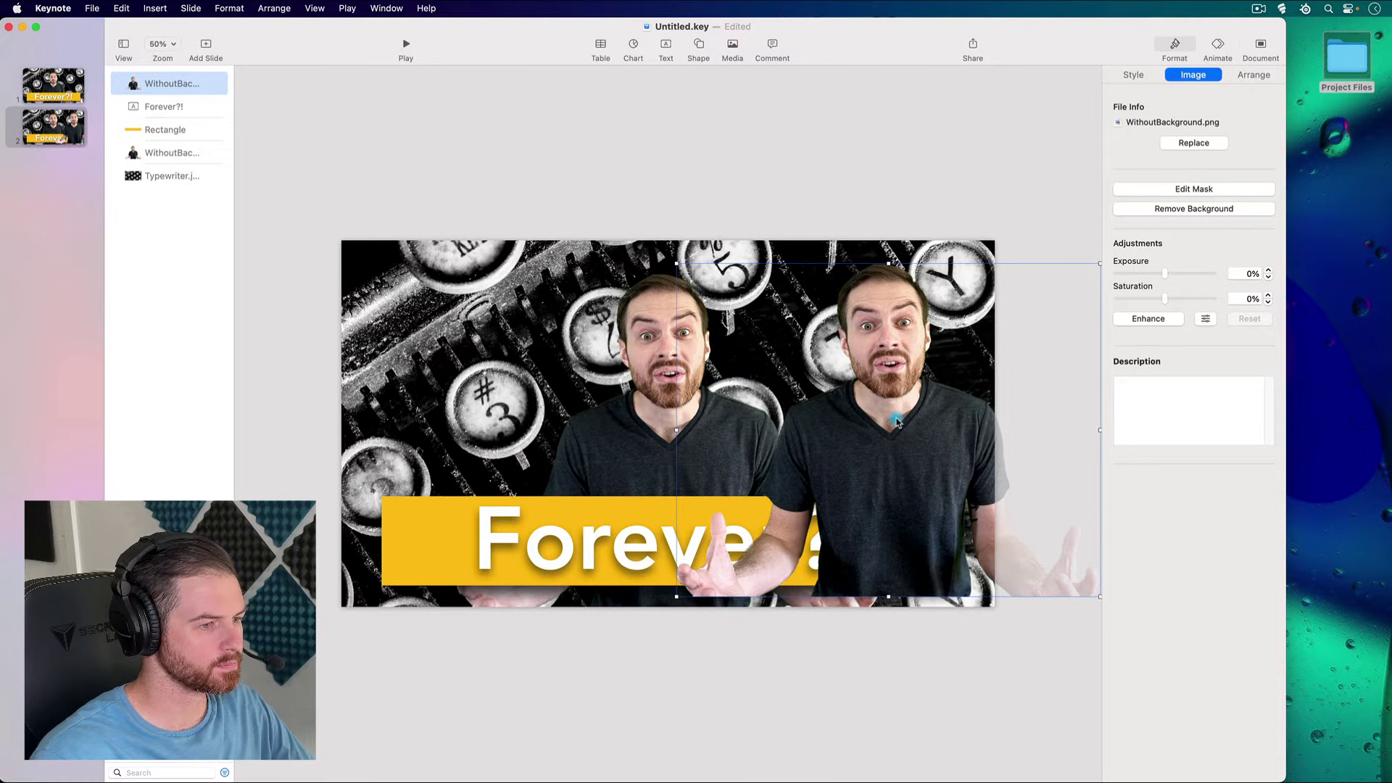
key("Delete")
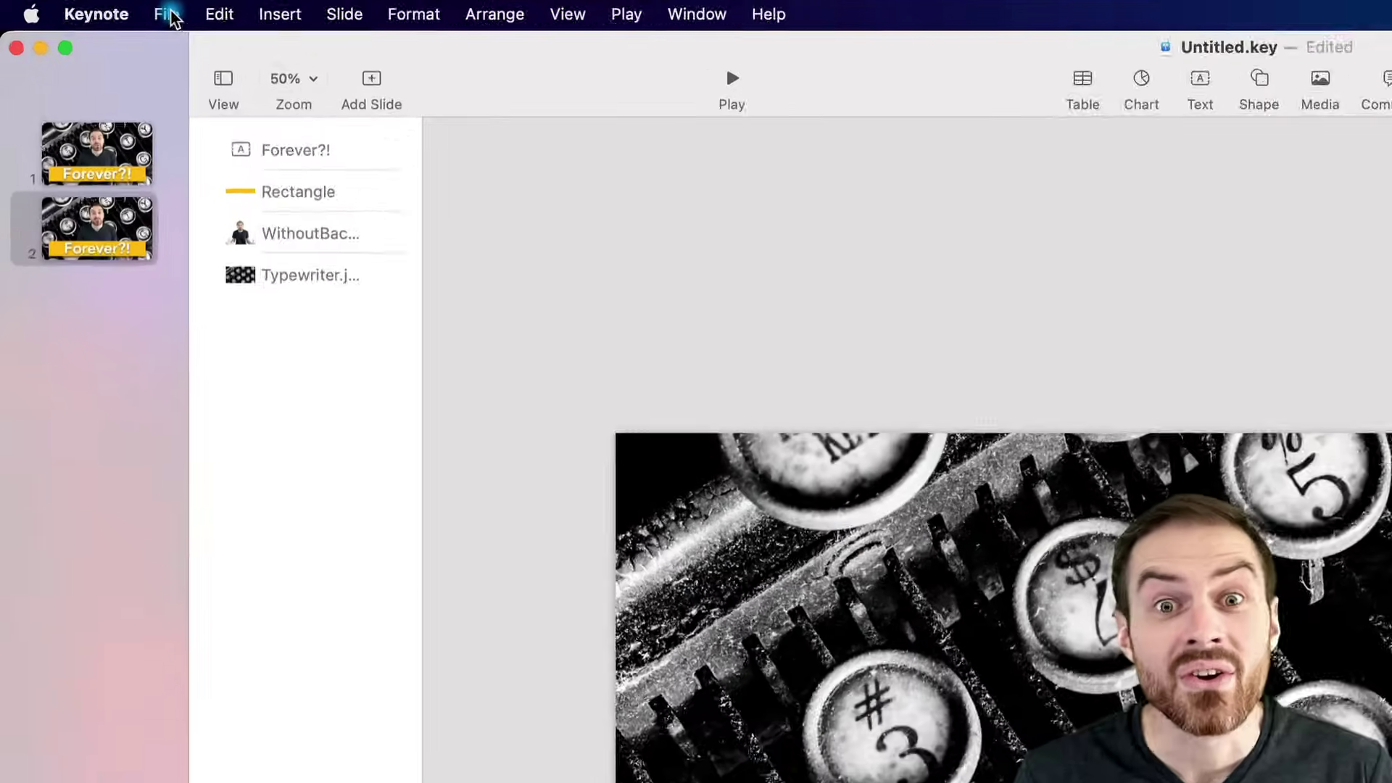
- Set up an image export of slides 2 to 2 only, in the JPEG (High Quality) format
left_click(169, 14)
mouse_move(315, 450)
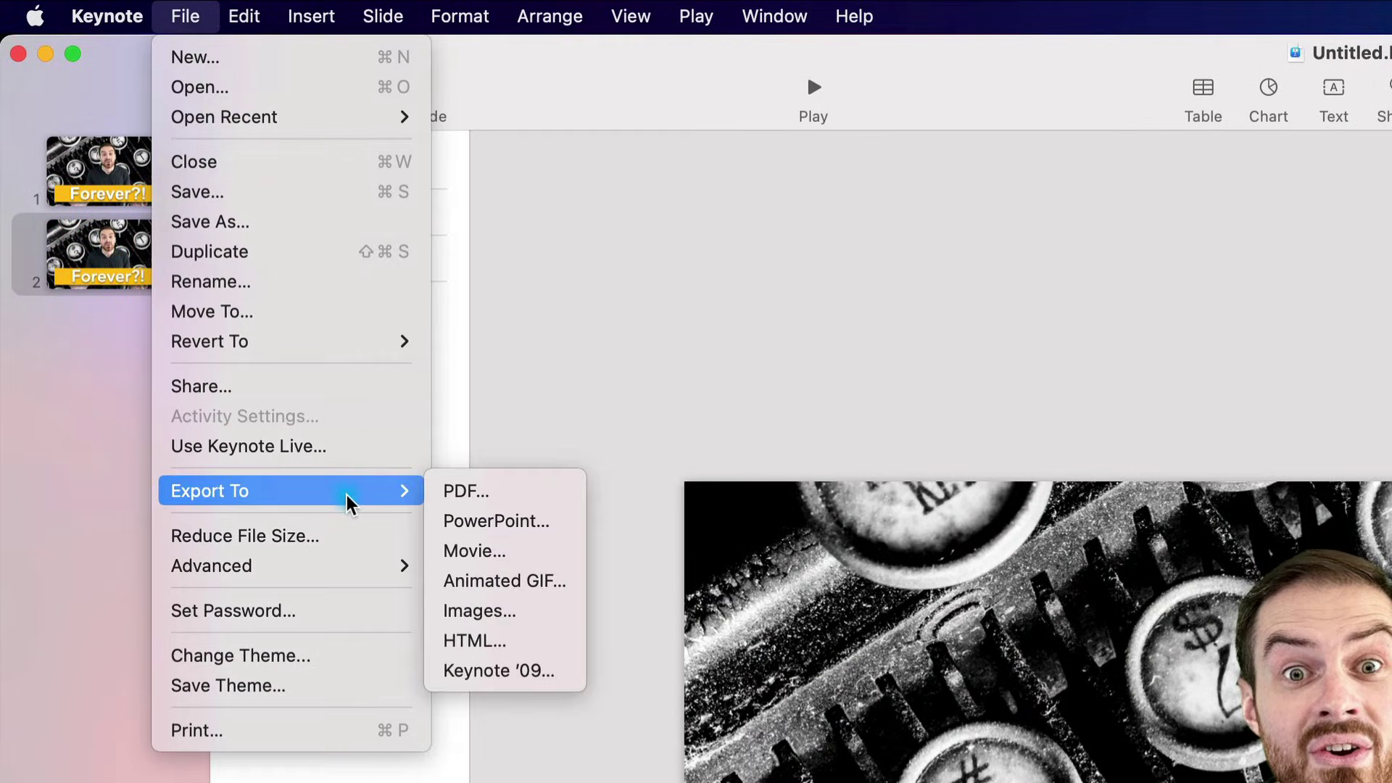
left_click(553, 617)
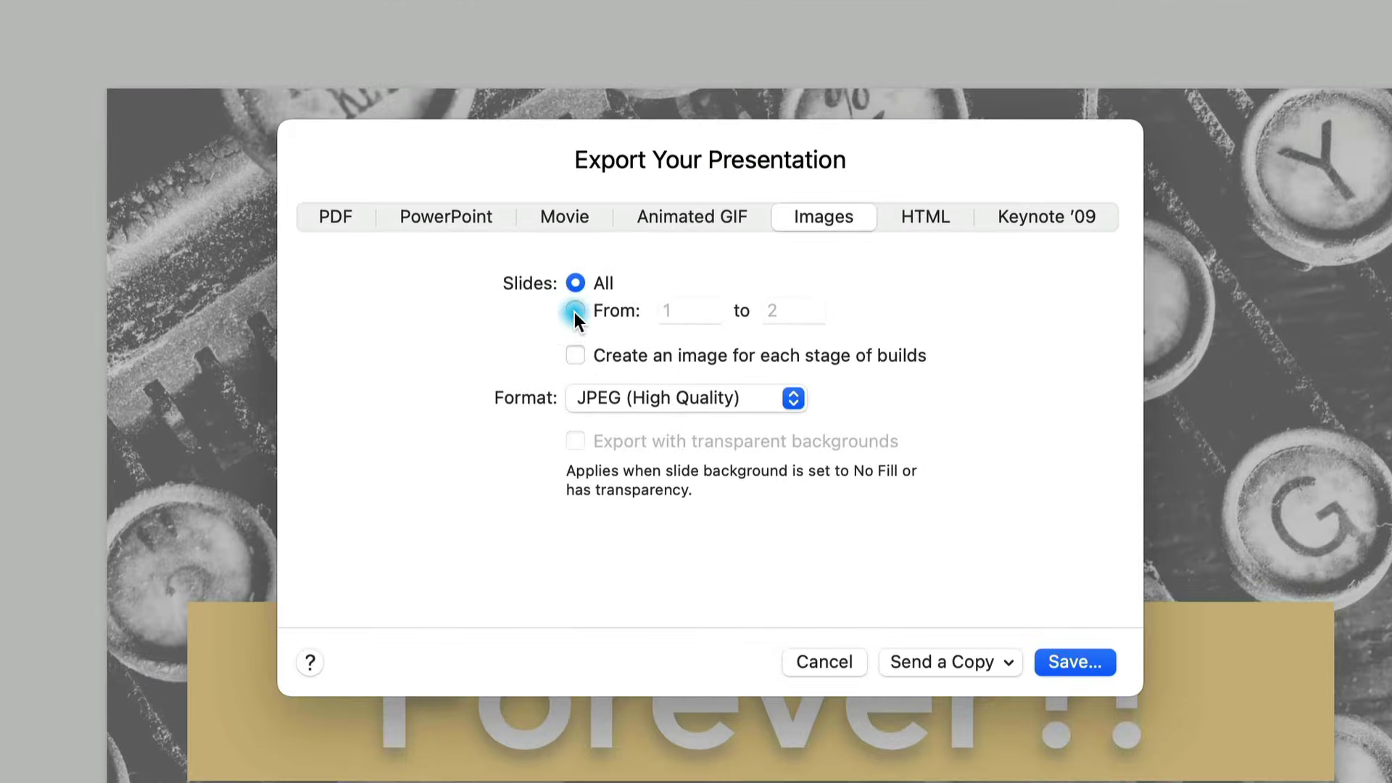
left_click(574, 311)
left_click(667, 312)
type("2")
left_click(780, 311)
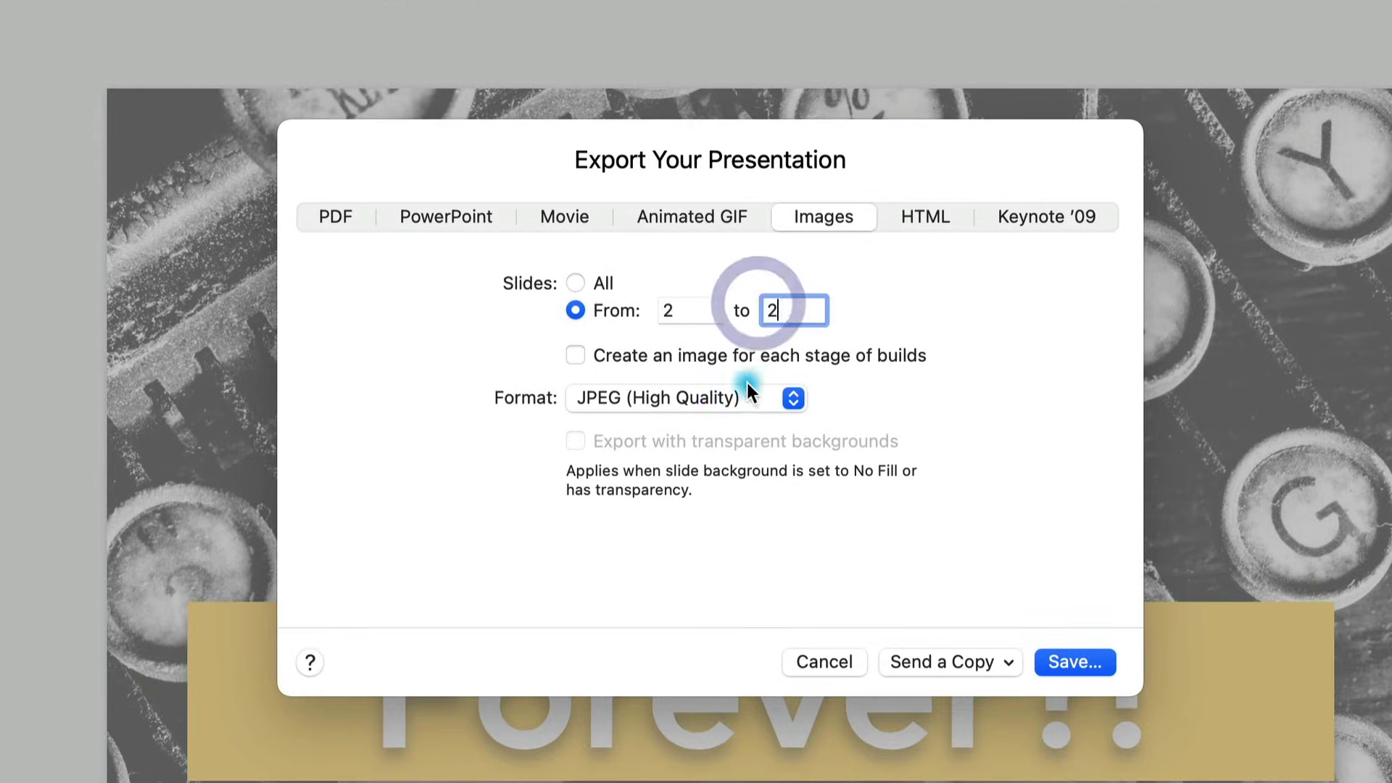
left_click(641, 399)
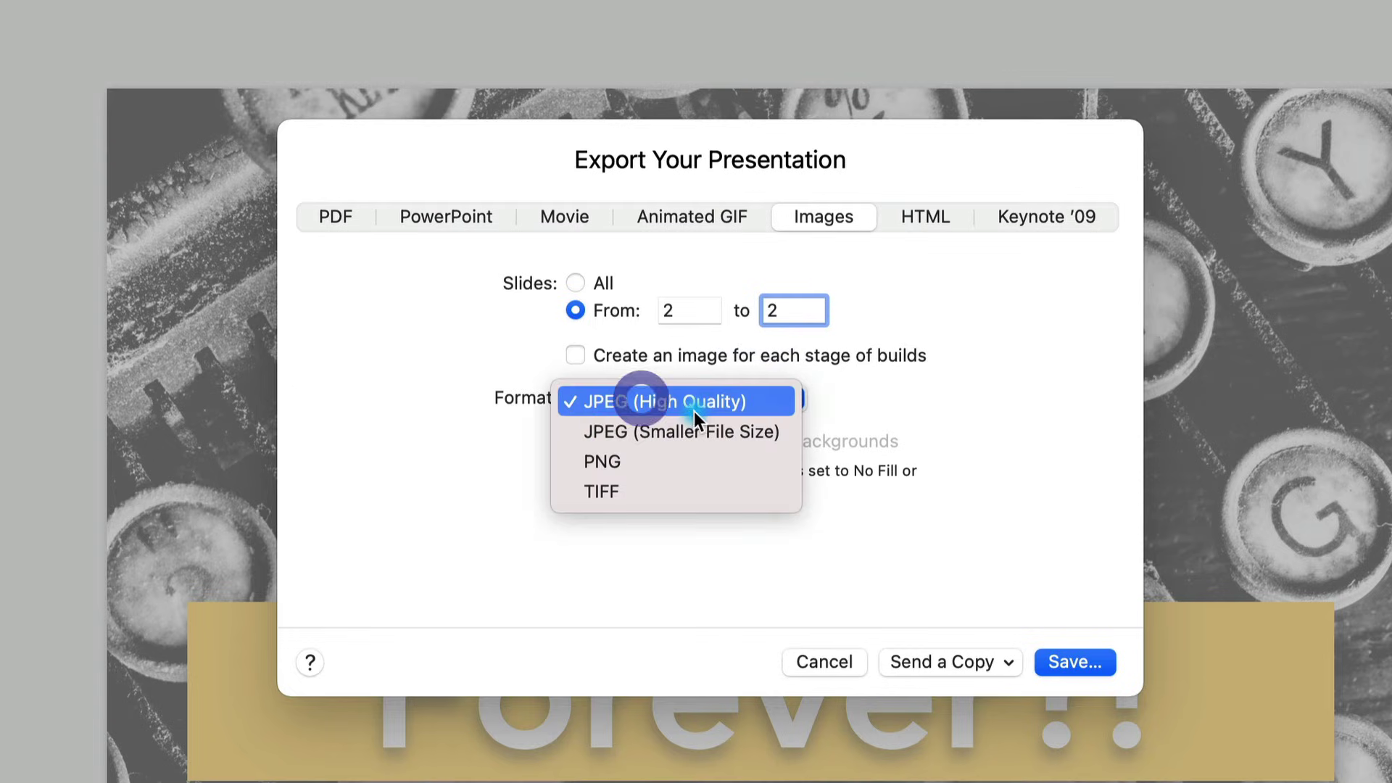
left_click(759, 406)
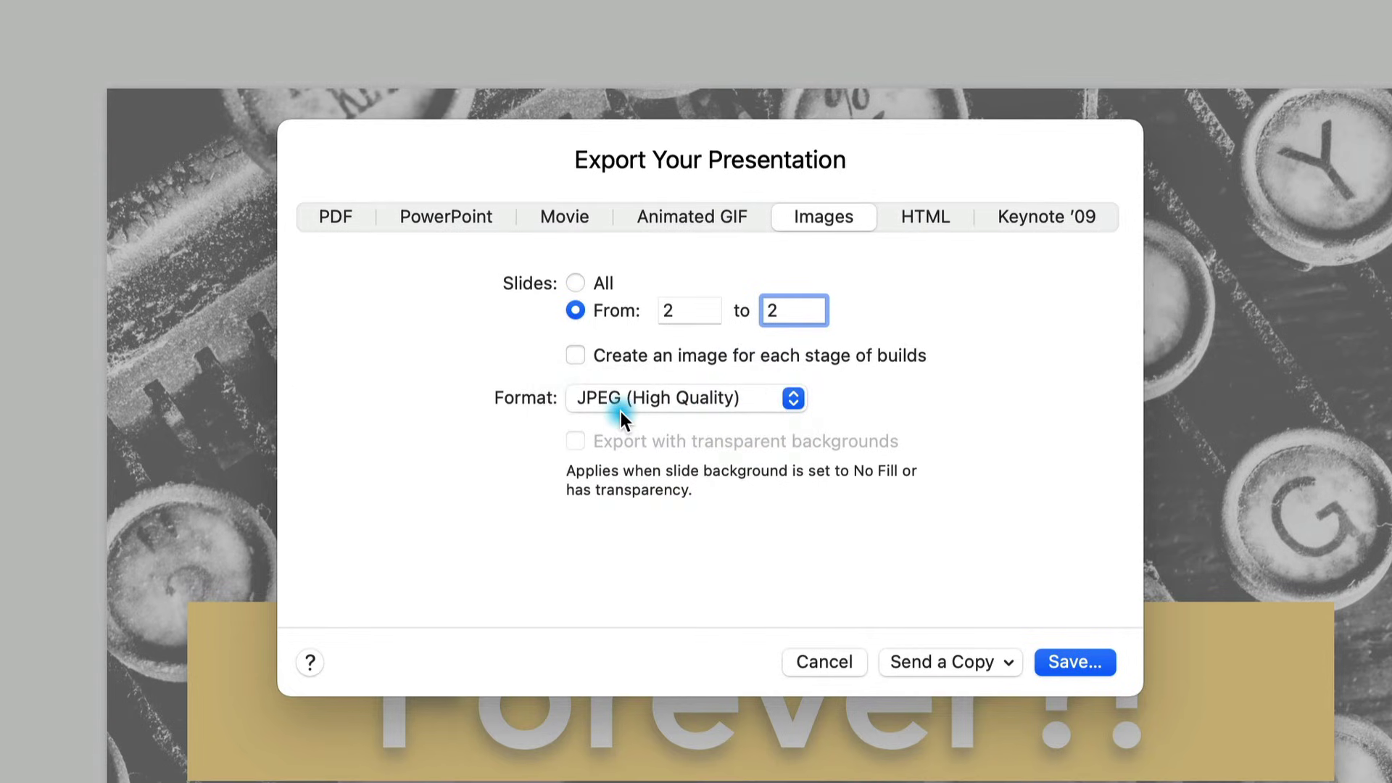
- Export the slide image to the Project Files folder under the name "Test"
left_click(1068, 667)
left_click(781, 222)
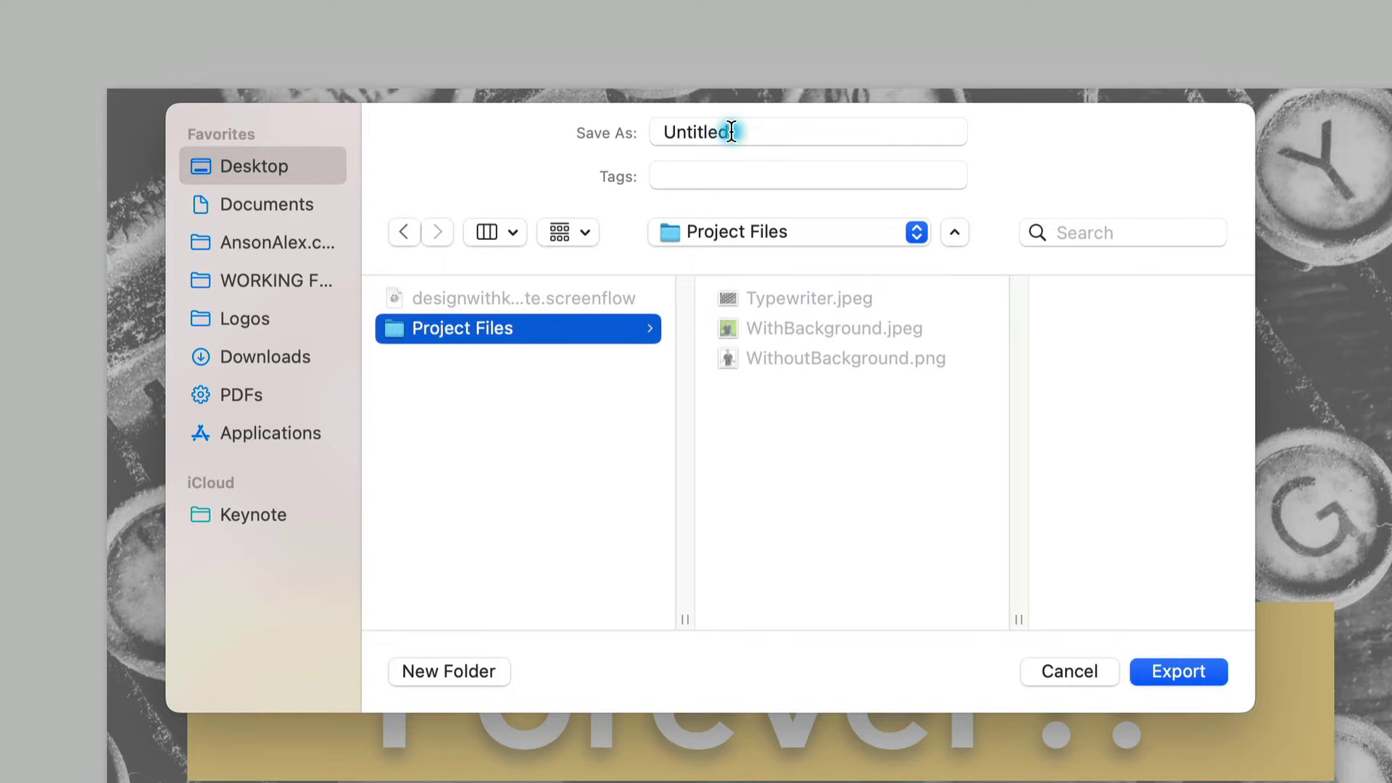
left_click(730, 132)
double_click(731, 132)
type("T%e")
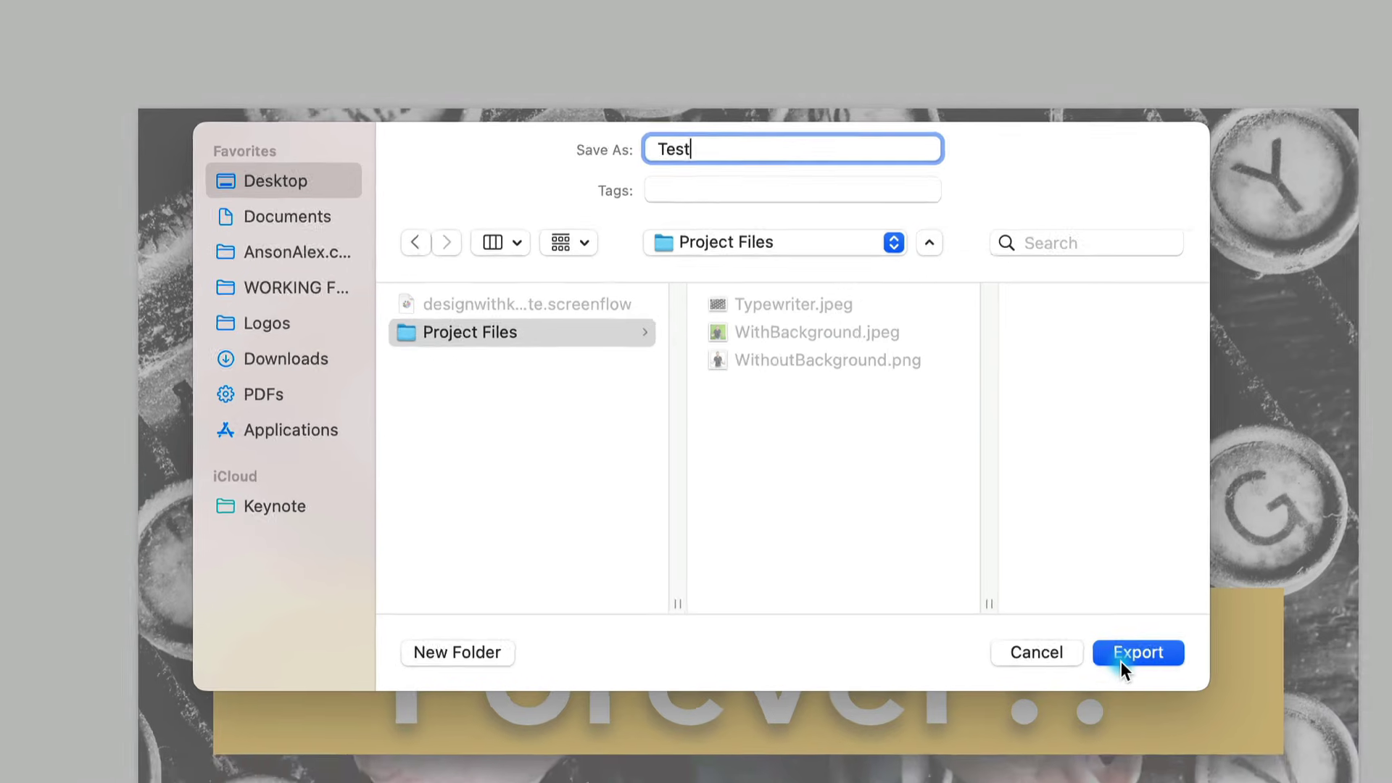
left_click(1153, 673)
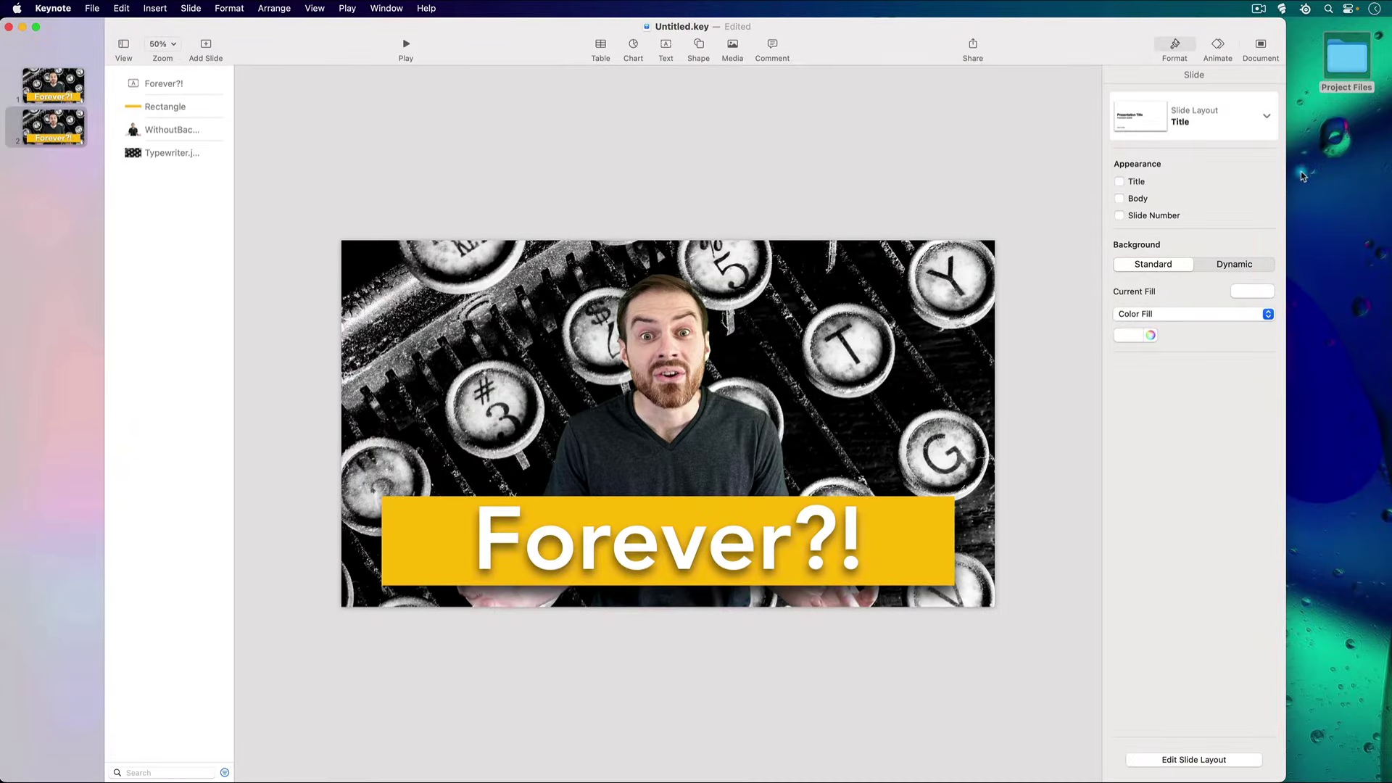
- Preview the exported Test.001.jpeg from the Project Files folder in Finder and return to Keynote
double_click(1345, 59)
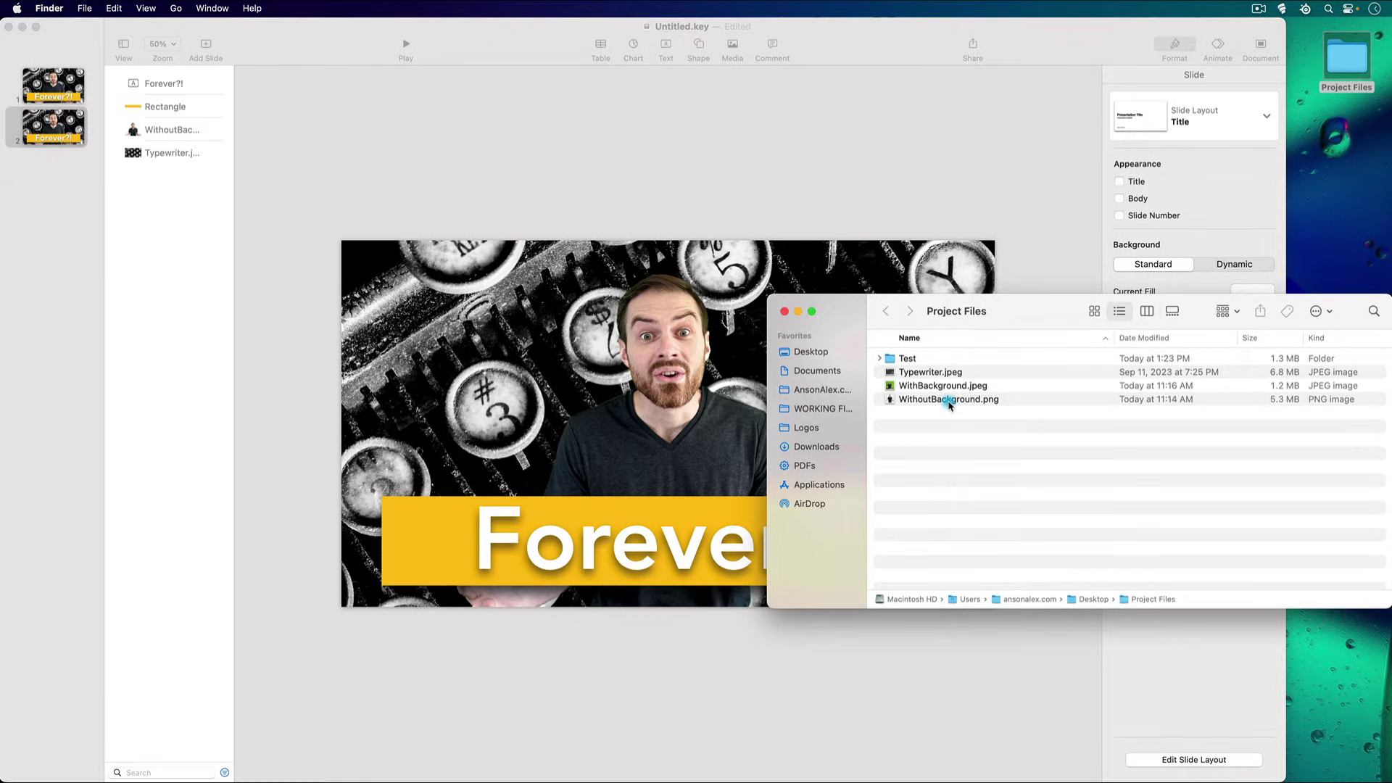
left_click(882, 360)
left_click(895, 372)
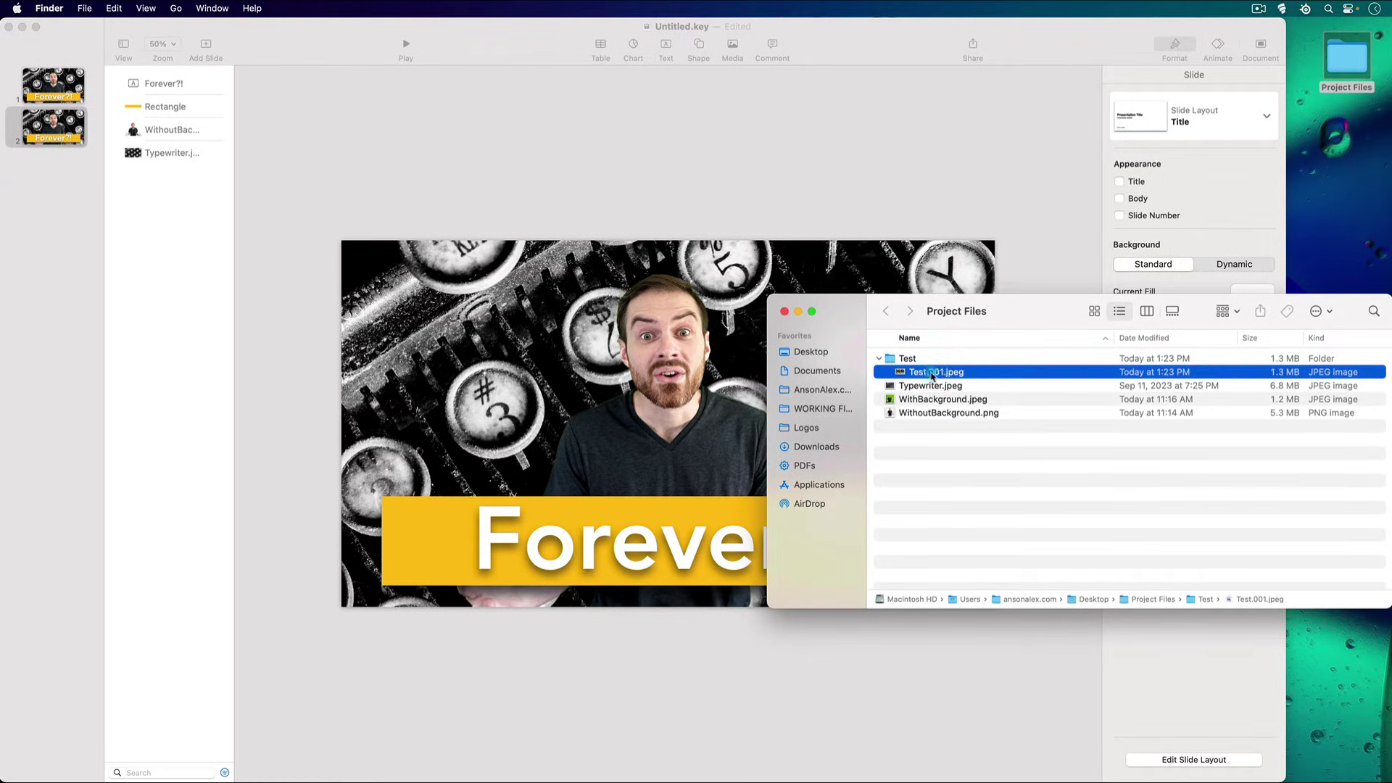
key("space")
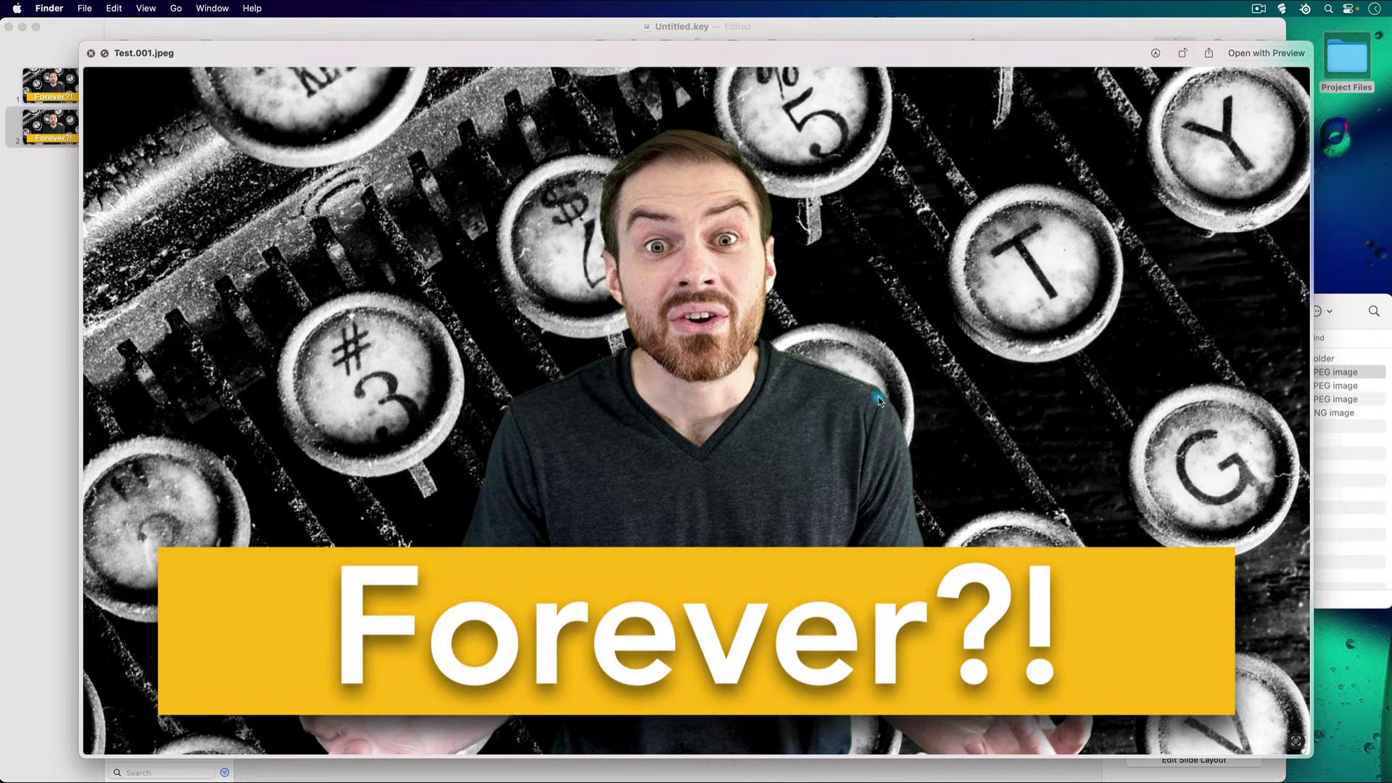
key("super+h")
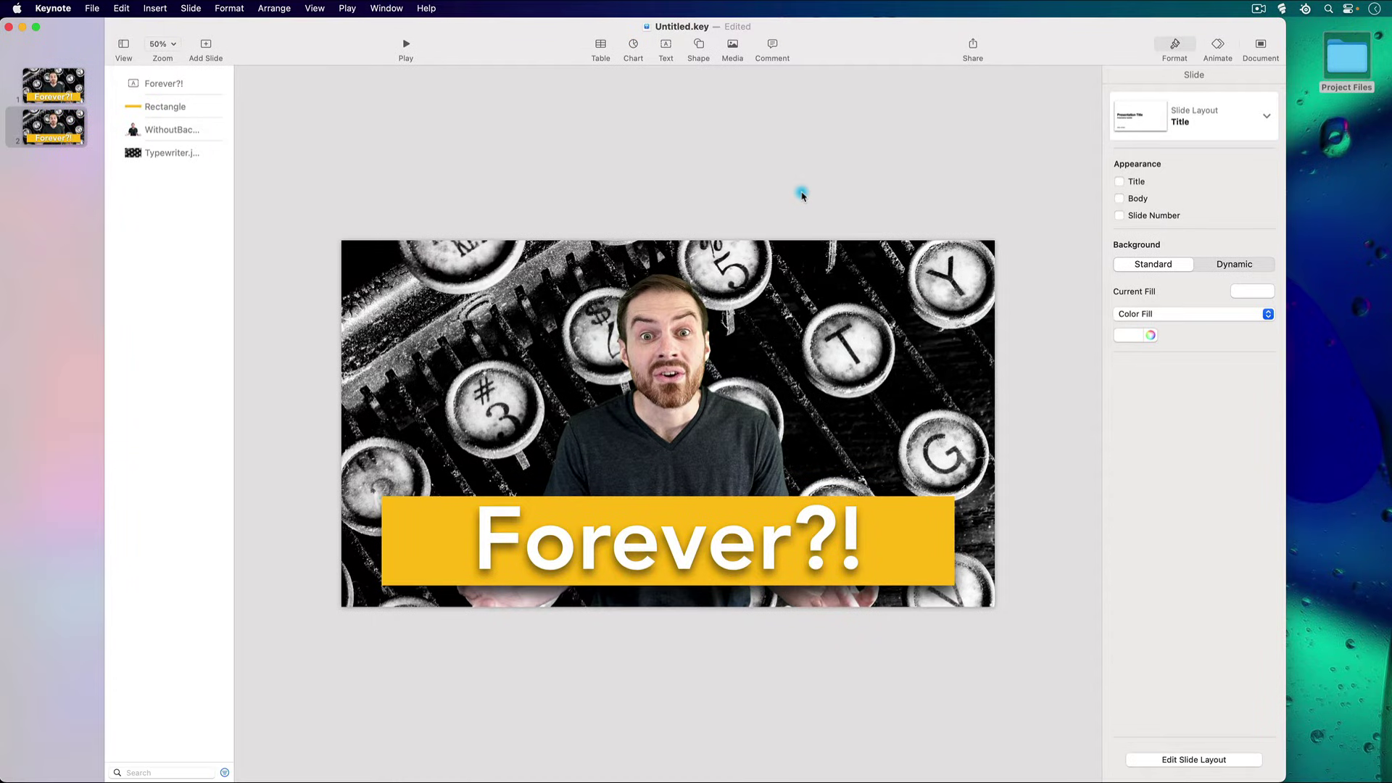
- Show the rulers around the slide canvas
left_click(315, 9)
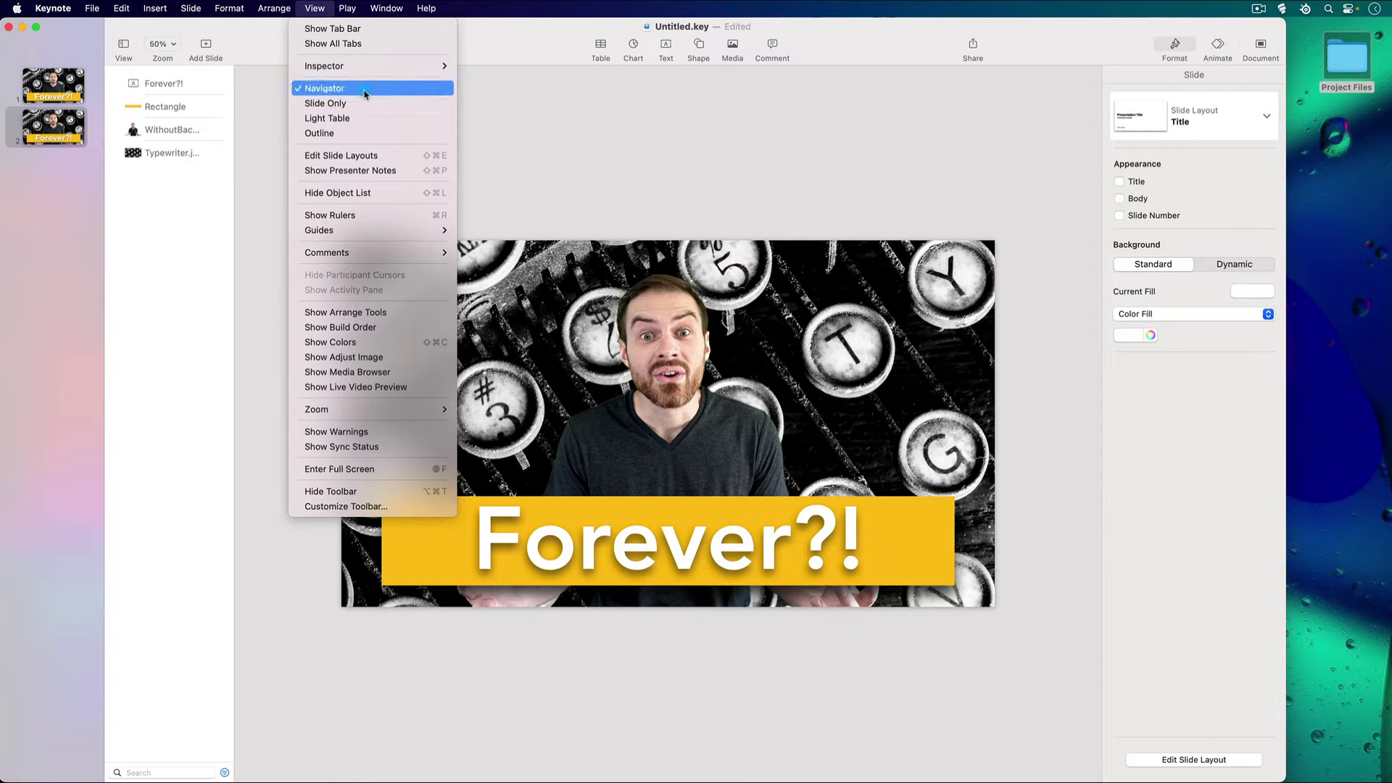
left_click(395, 219)
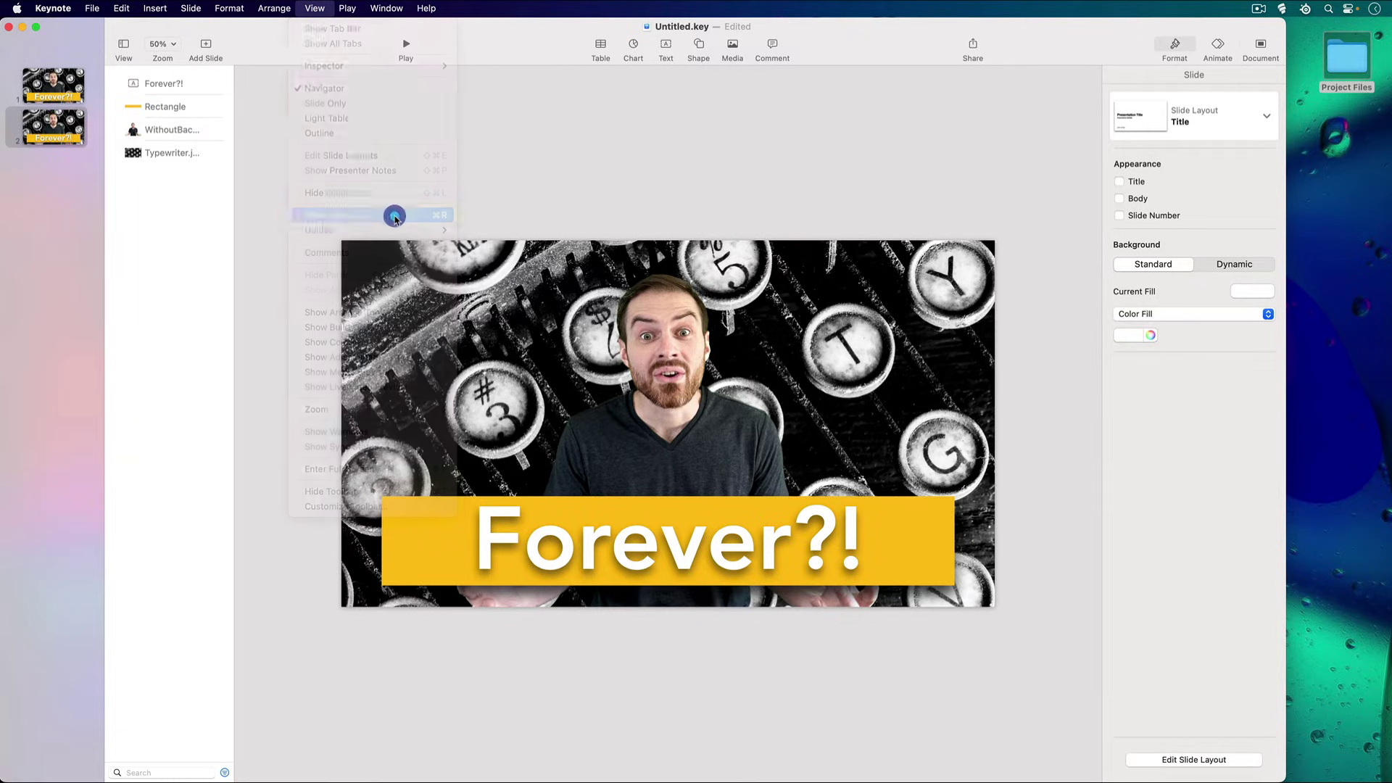
left_click(316, 10)
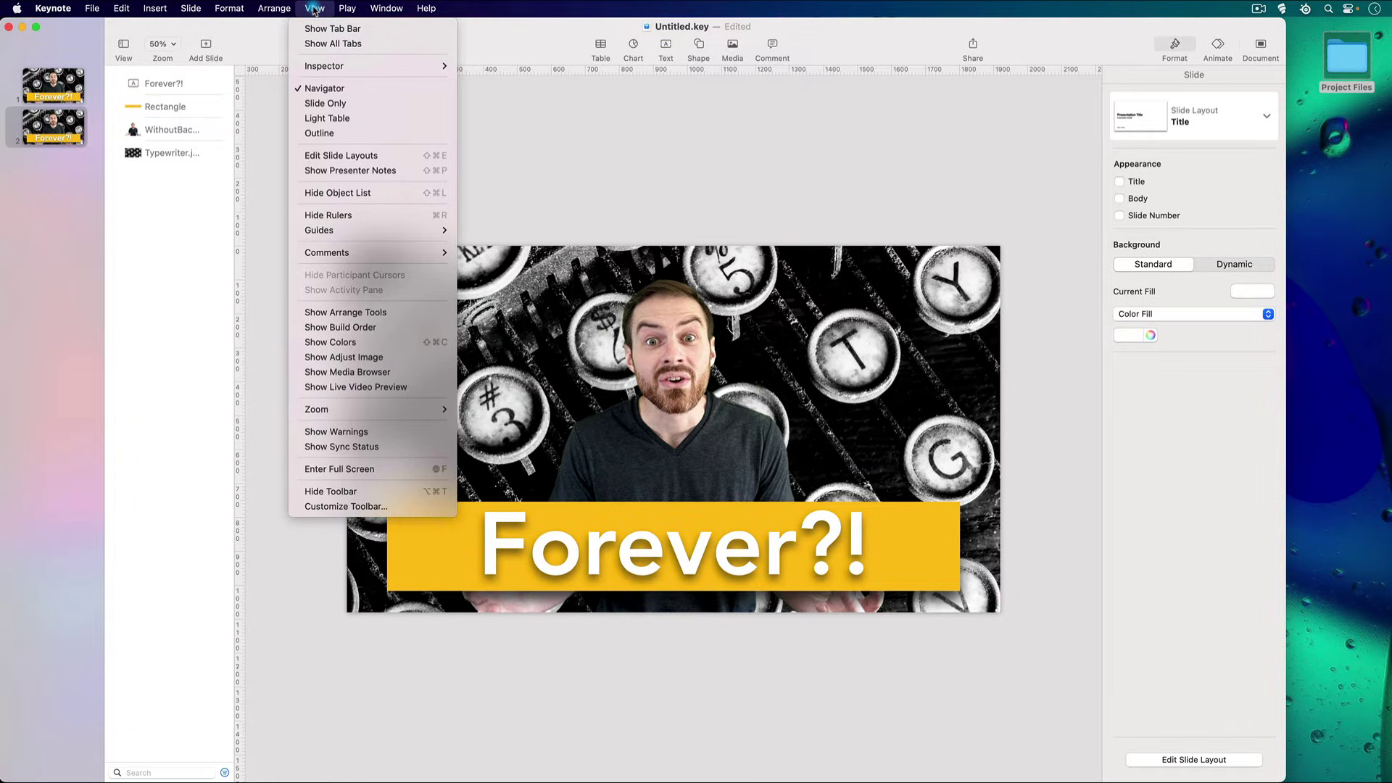
left_click(316, 10)
- Increase the exposure of the person cutout using the detailed image adjustments
left_click(663, 351)
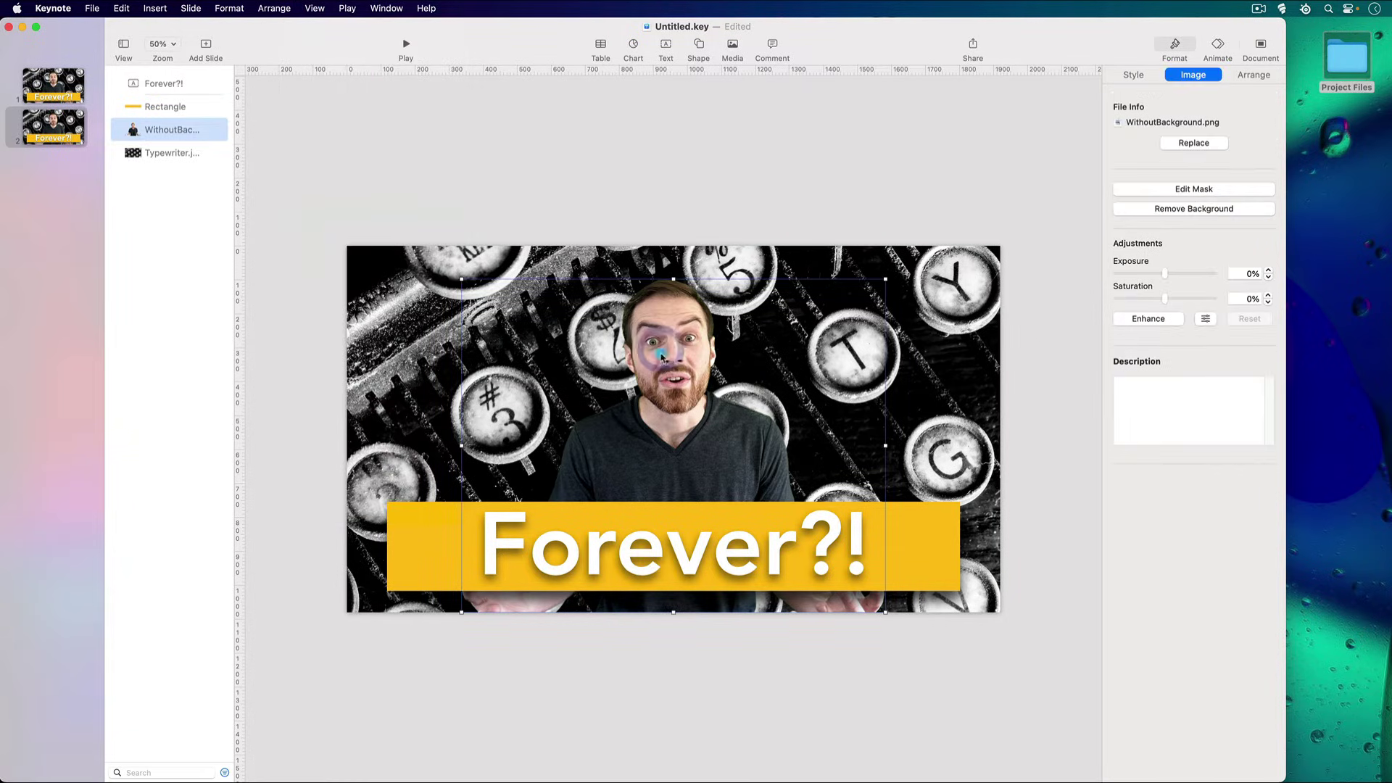
left_click(326, 13)
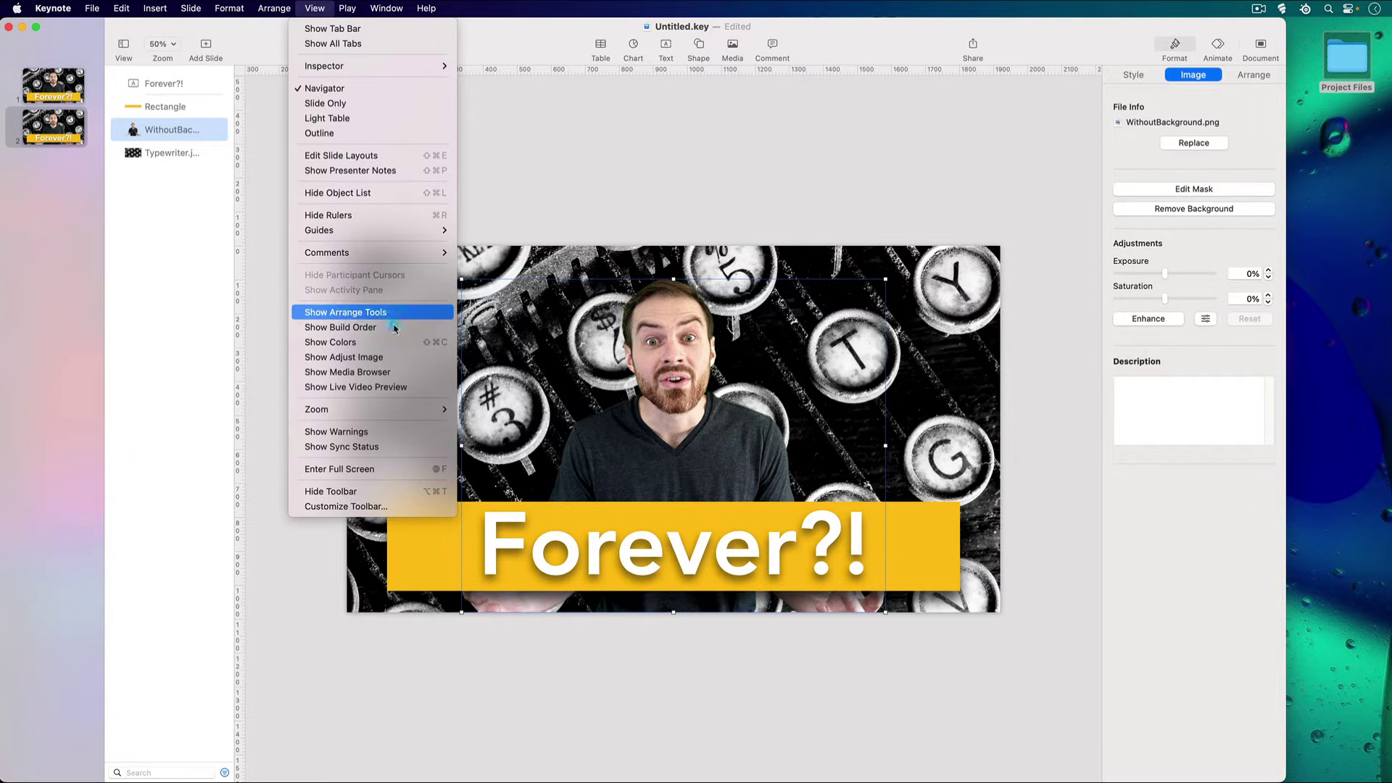
left_click(405, 357)
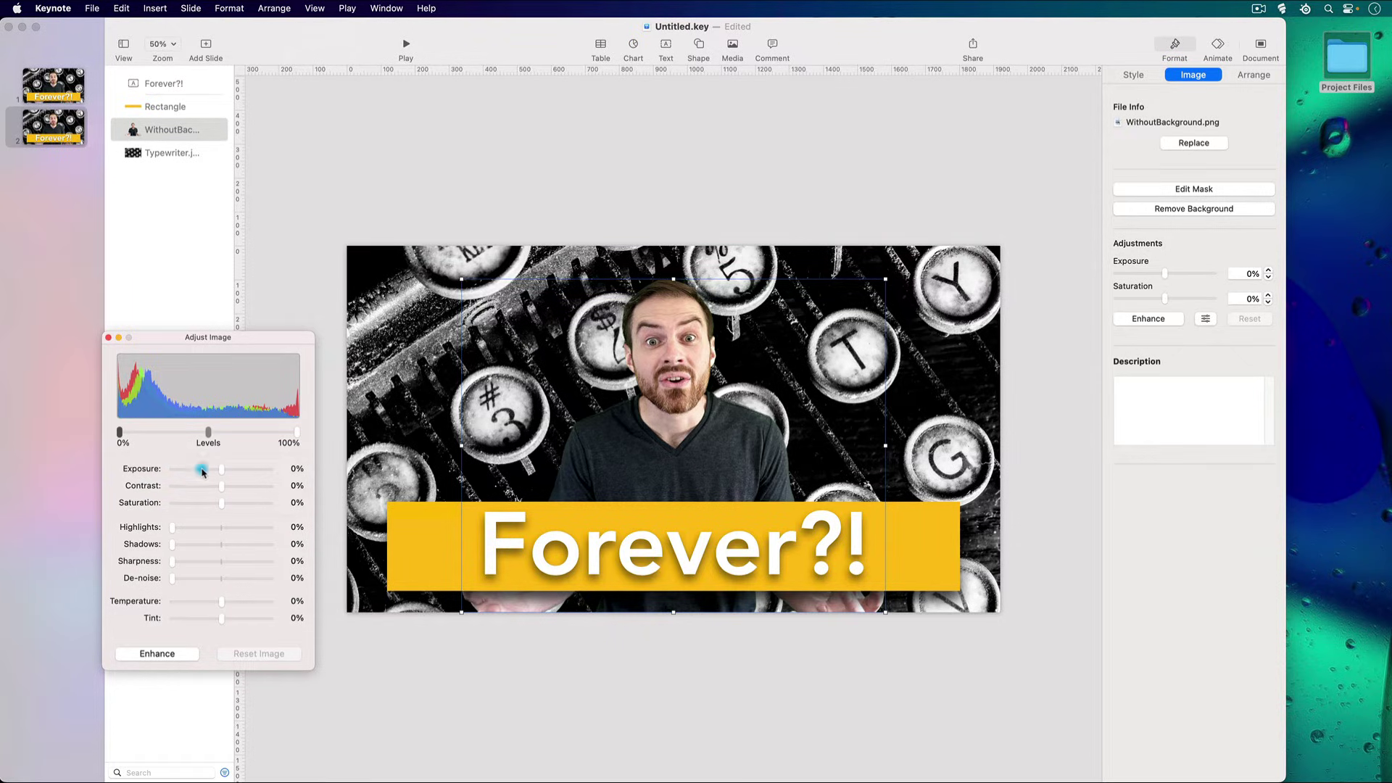
mouse_move(222, 471)
left_mouse_down()
mouse_move(261, 471)
mouse_move(247, 471)
left_mouse_up()
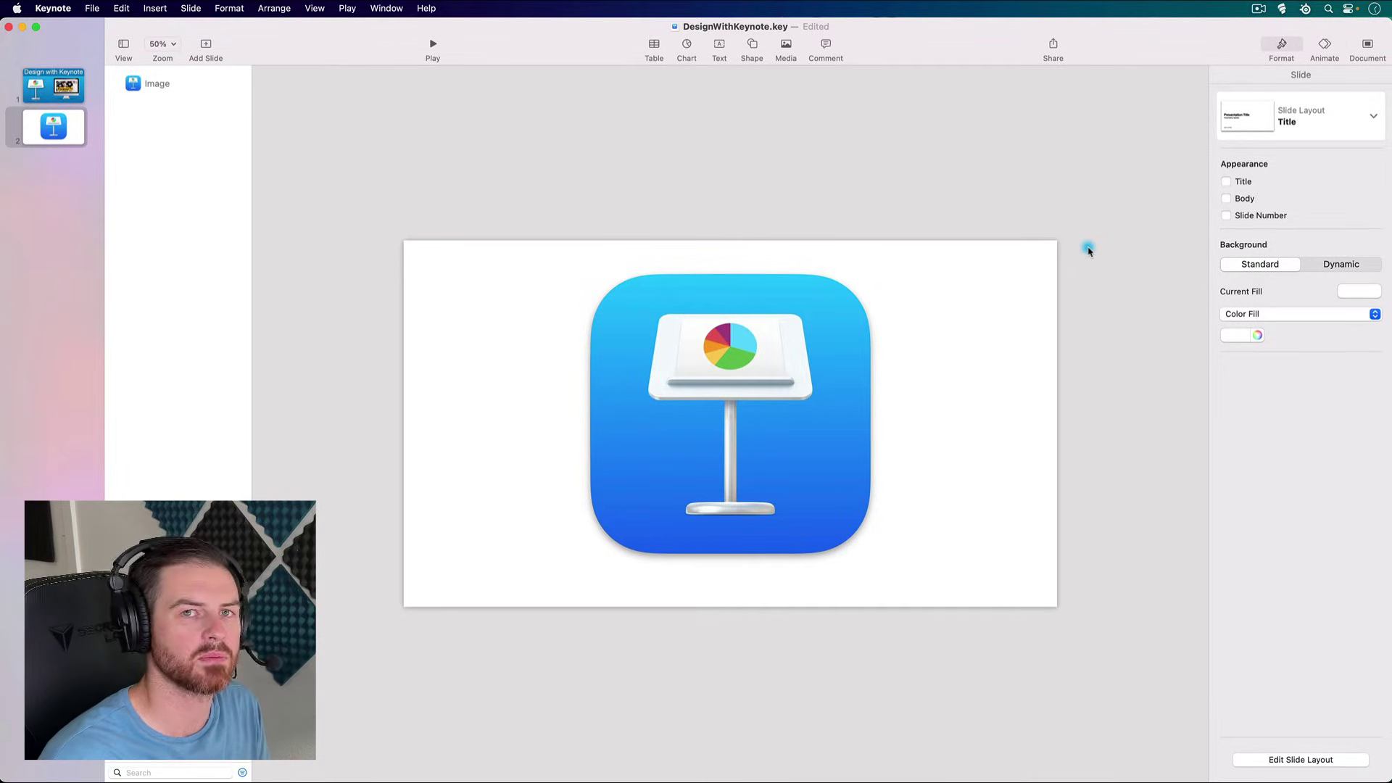
- Enlarge the Keynote icon image beyond the slide's height and position it partly off the slide's left edge
left_click(781, 343)
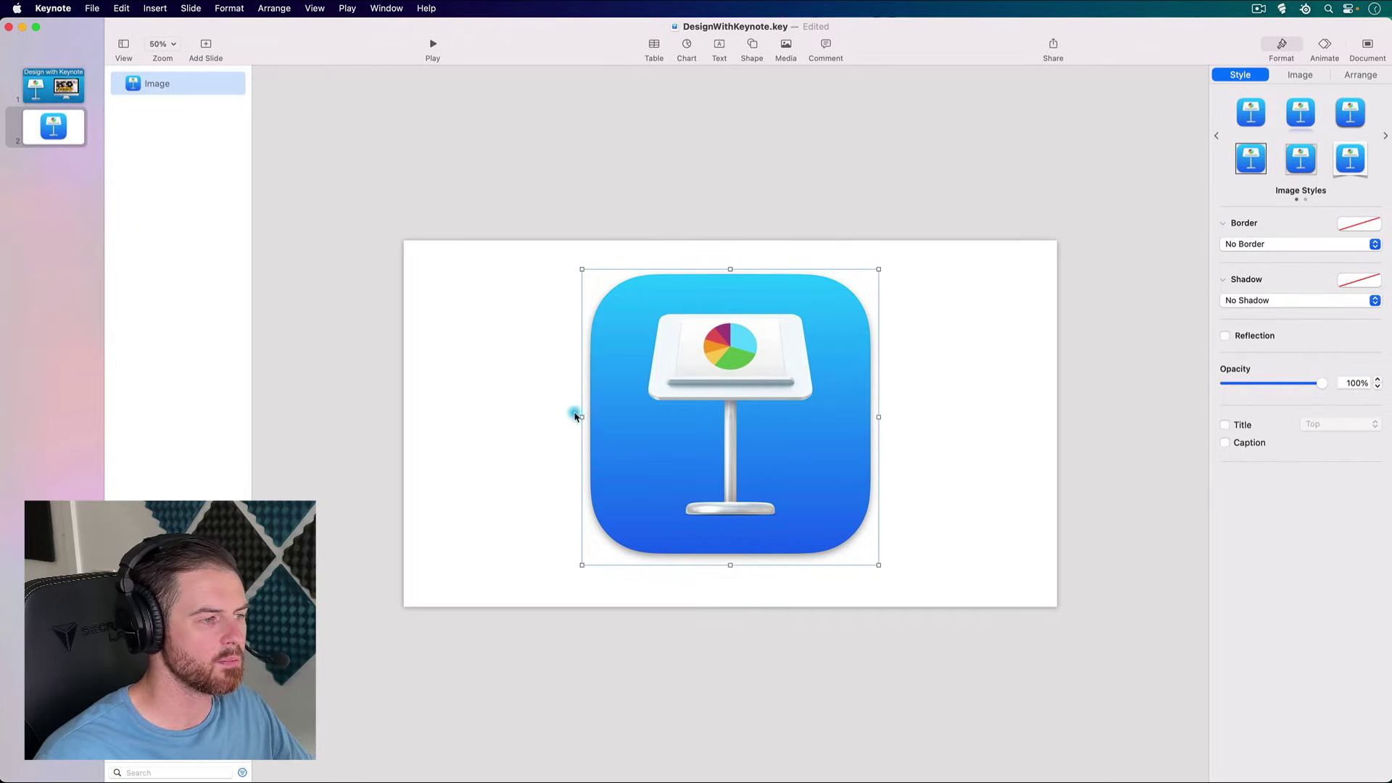
left_click_drag(581, 417, 371, 415)
left_click_drag(878, 417, 1080, 418)
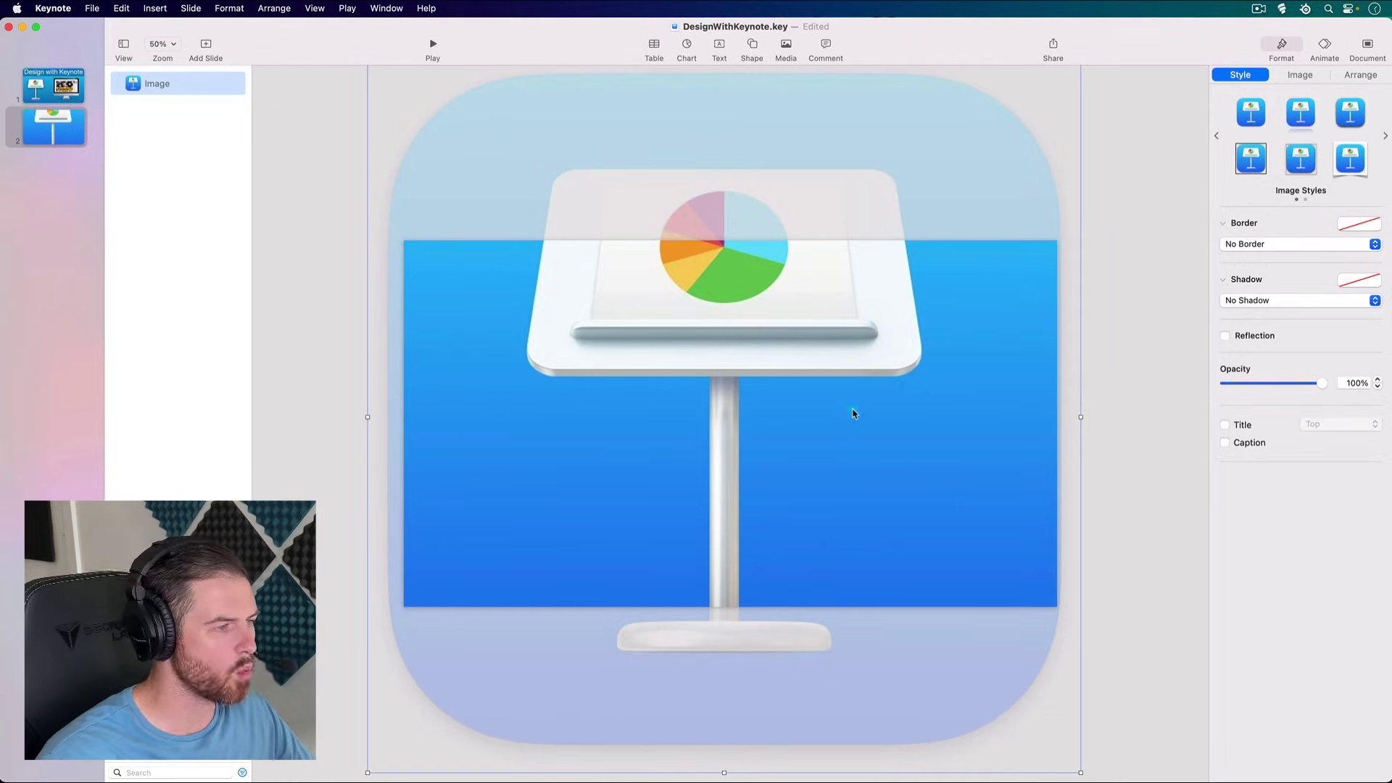
key("super+z")
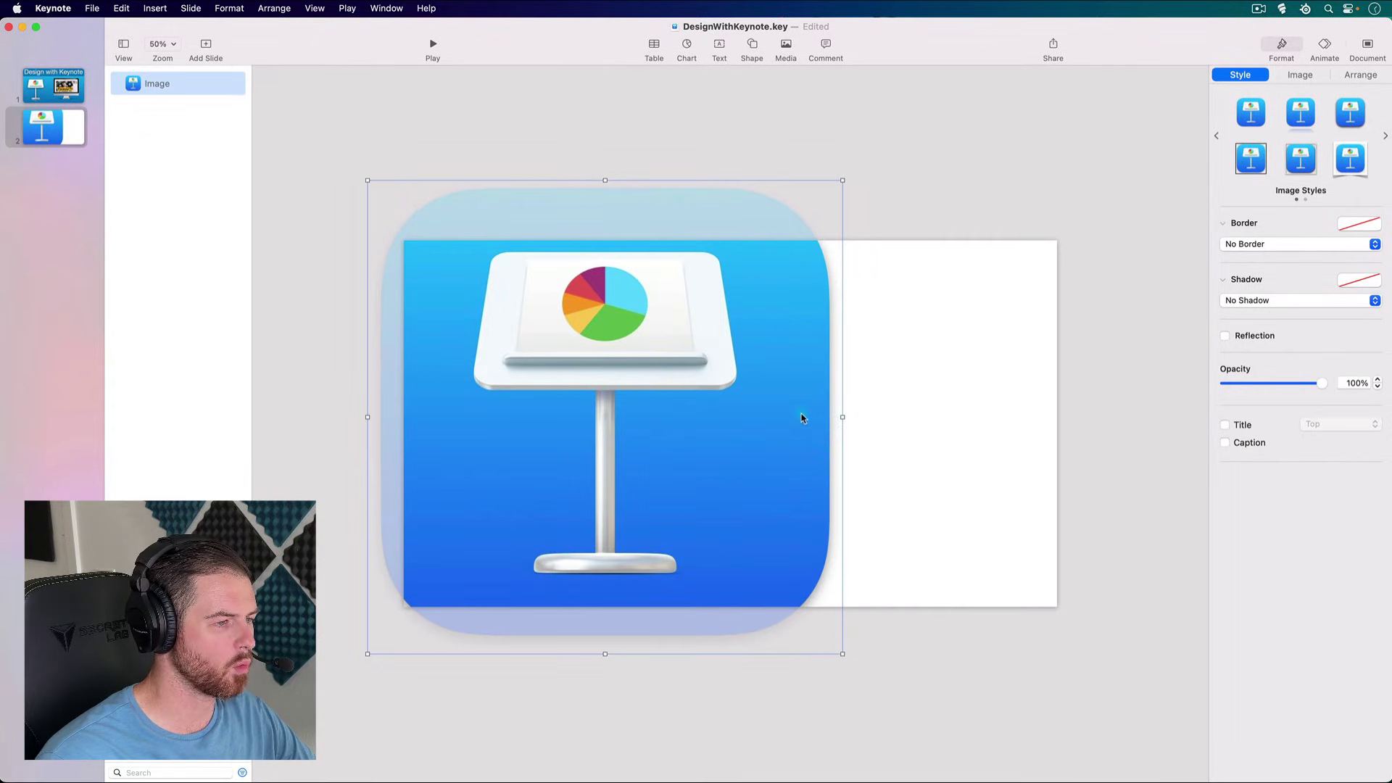
left_click_drag(755, 419, 701, 449)
- Insert a rectangle shape and enlarge it to cover the whole slide
left_click(155, 8)
mouse_move(191, 75)
mouse_move(192, 111)
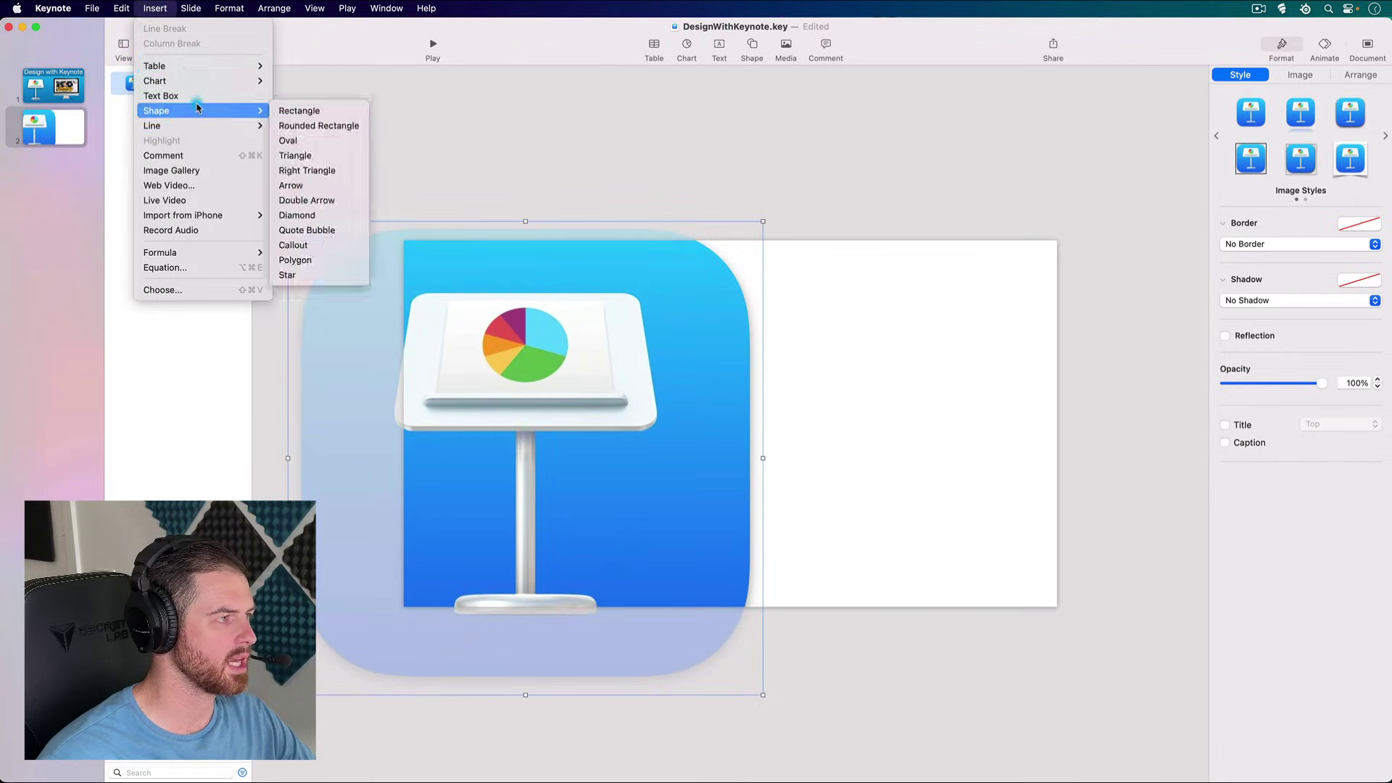
left_click(283, 109)
left_click_drag(736, 425, 404, 607)
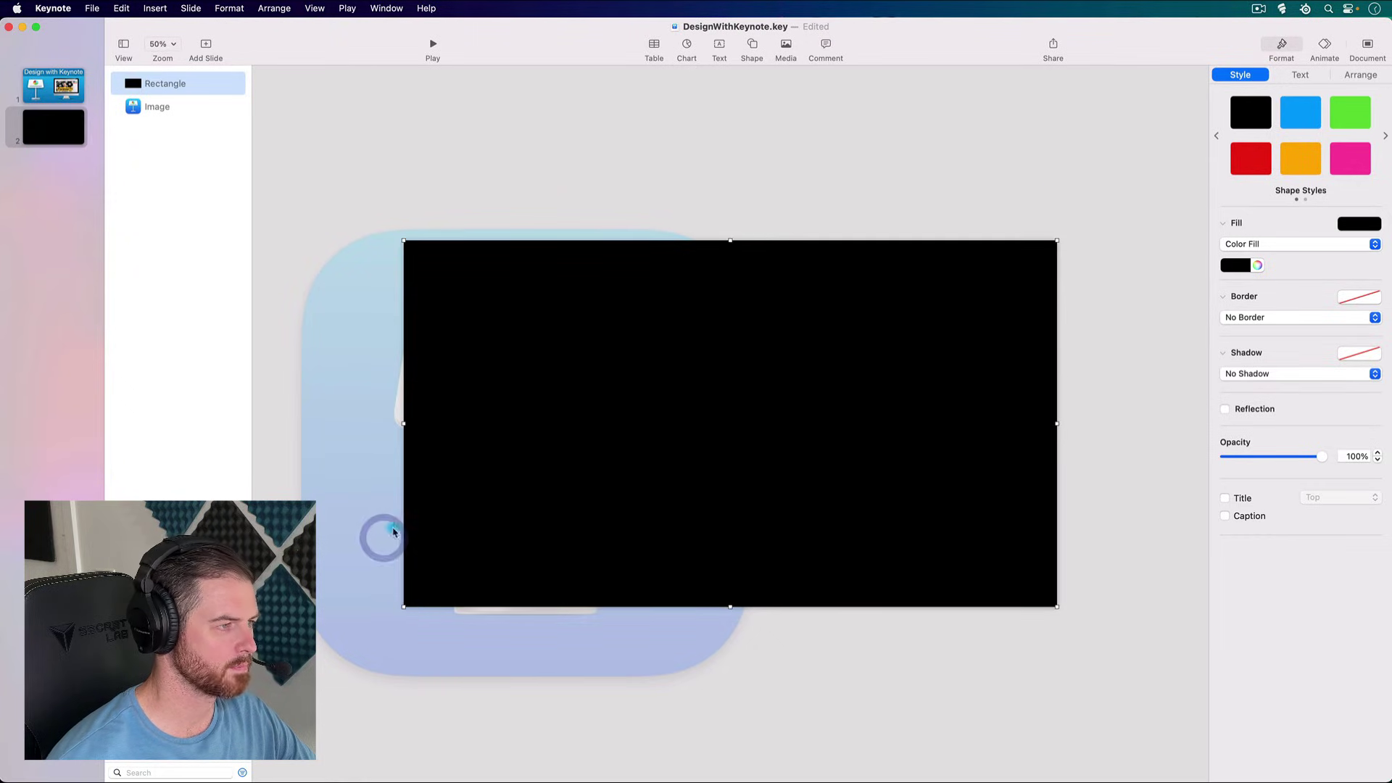
- Bring the Keynote icon in front of the rectangle and shrink it to fit within the slide's height, partly off the left edge
left_click(342, 421)
left_click_drag(160, 107, 171, 73)
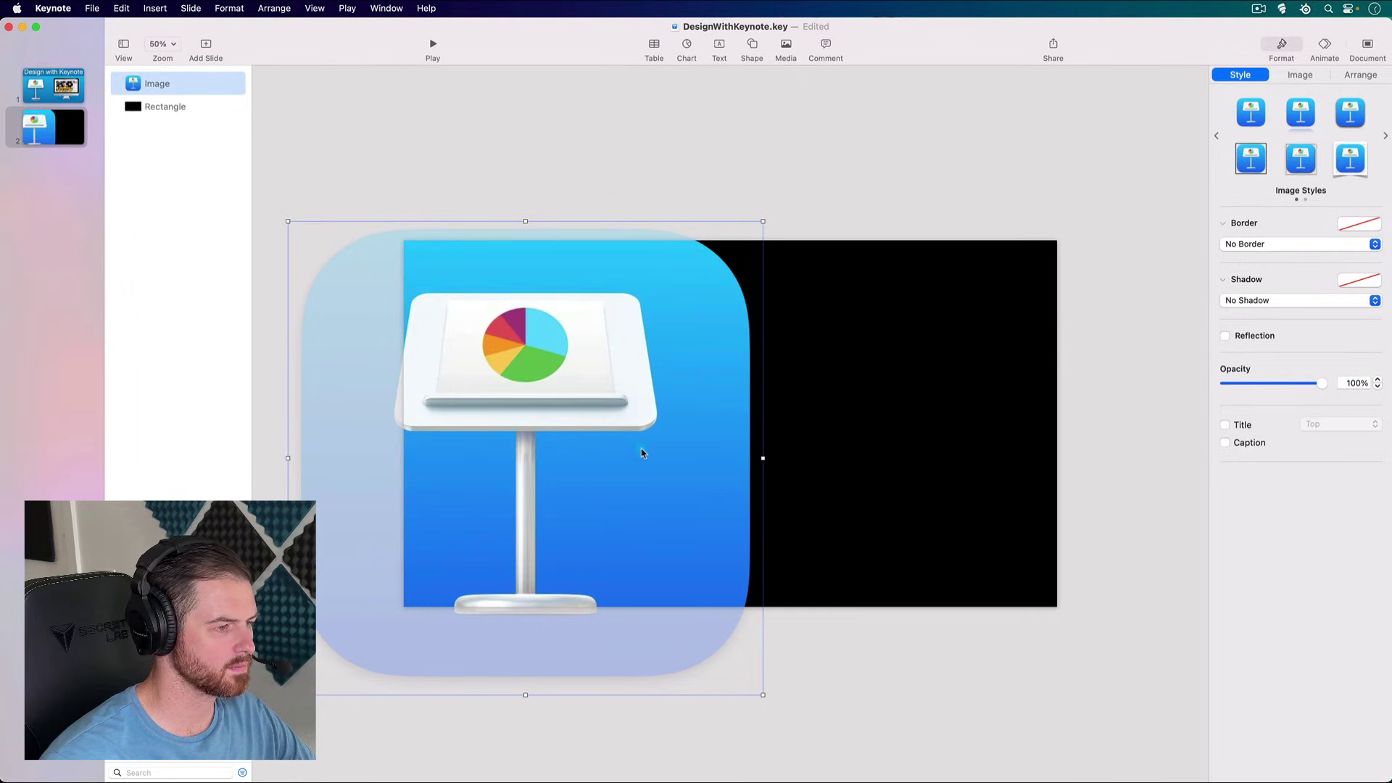
left_click(747, 695)
left_click_drag(761, 695, 643, 559)
left_click_drag(583, 429, 597, 441)
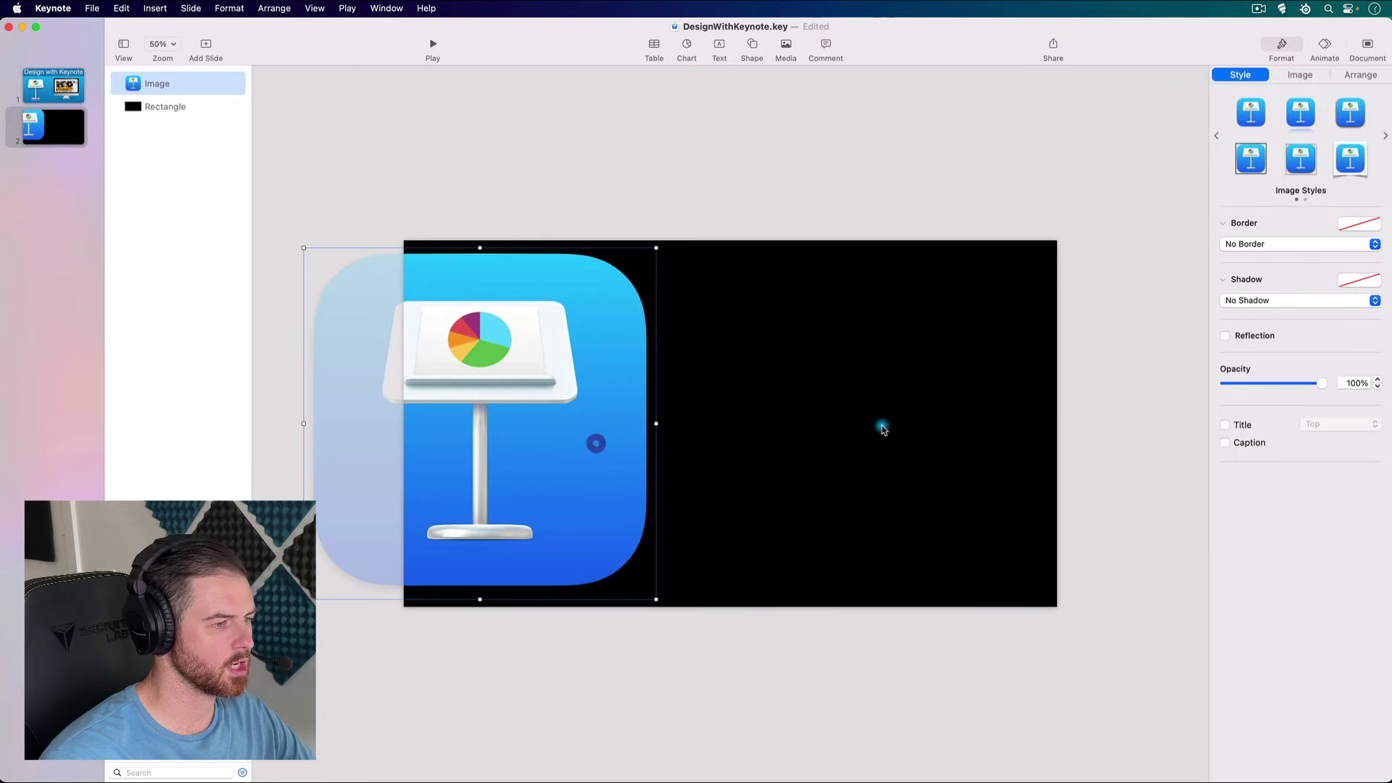
- Change the background rectangle's fill to Gradient Fill
left_click(872, 336)
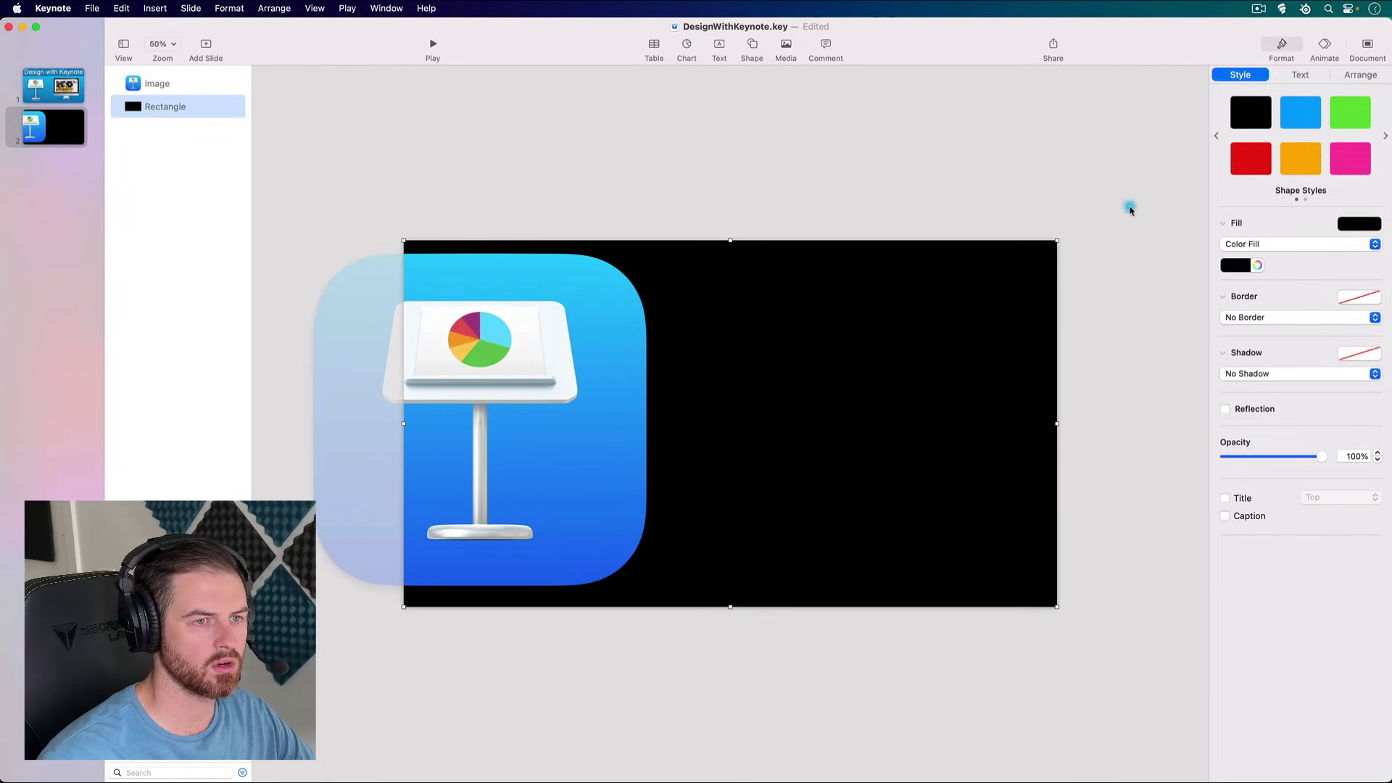
left_click(1239, 245)
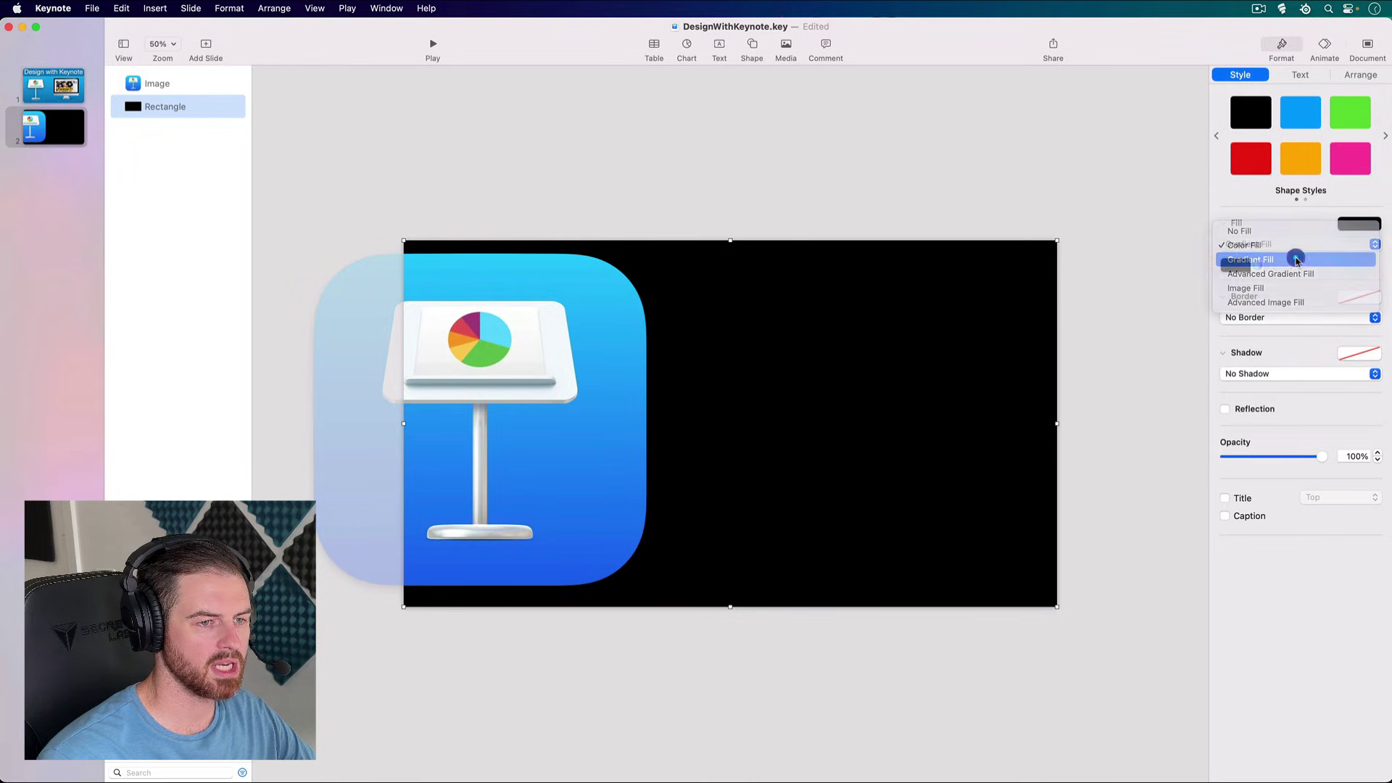
left_click(1295, 261)
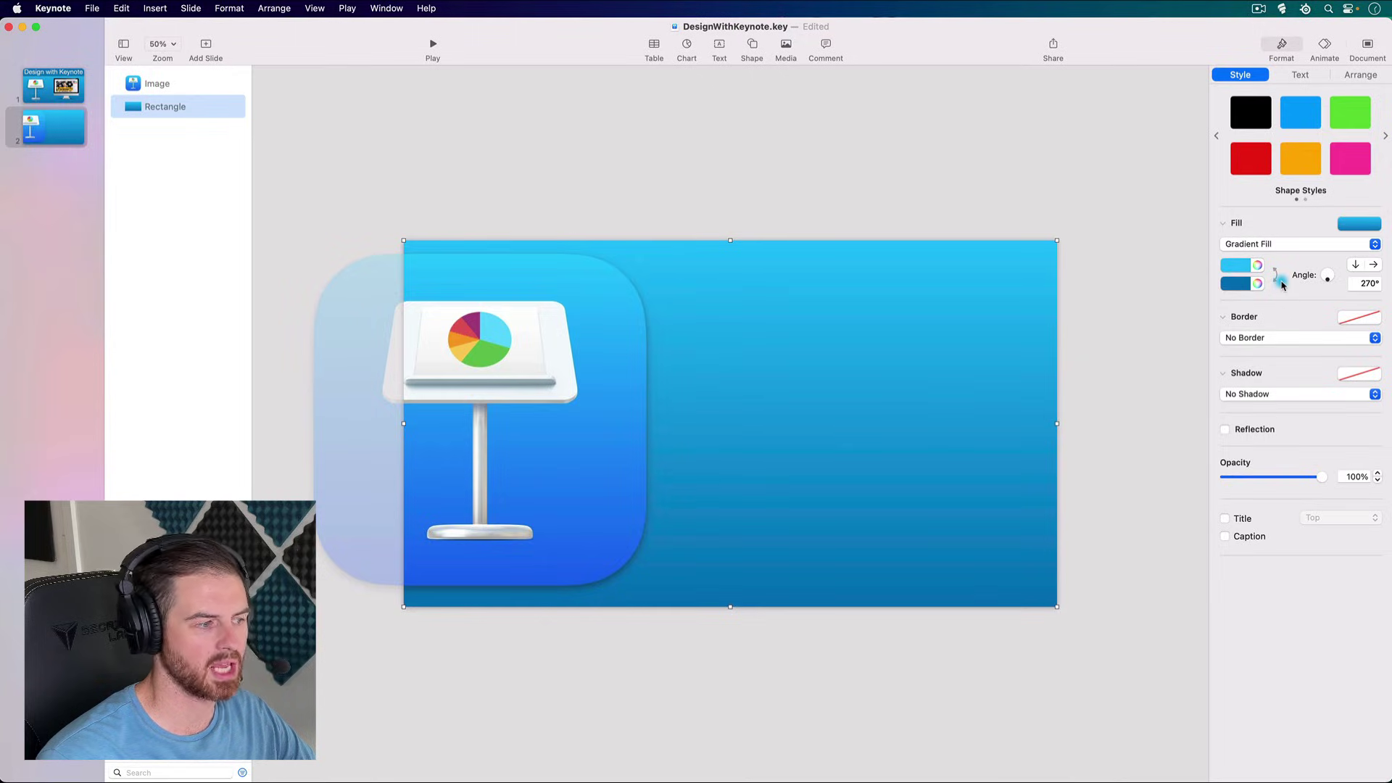
- Match the rectangle's gradient to the Keynote icon by sampling the first color from the icon's upper edge and the second from its lower edge
left_click(1257, 265)
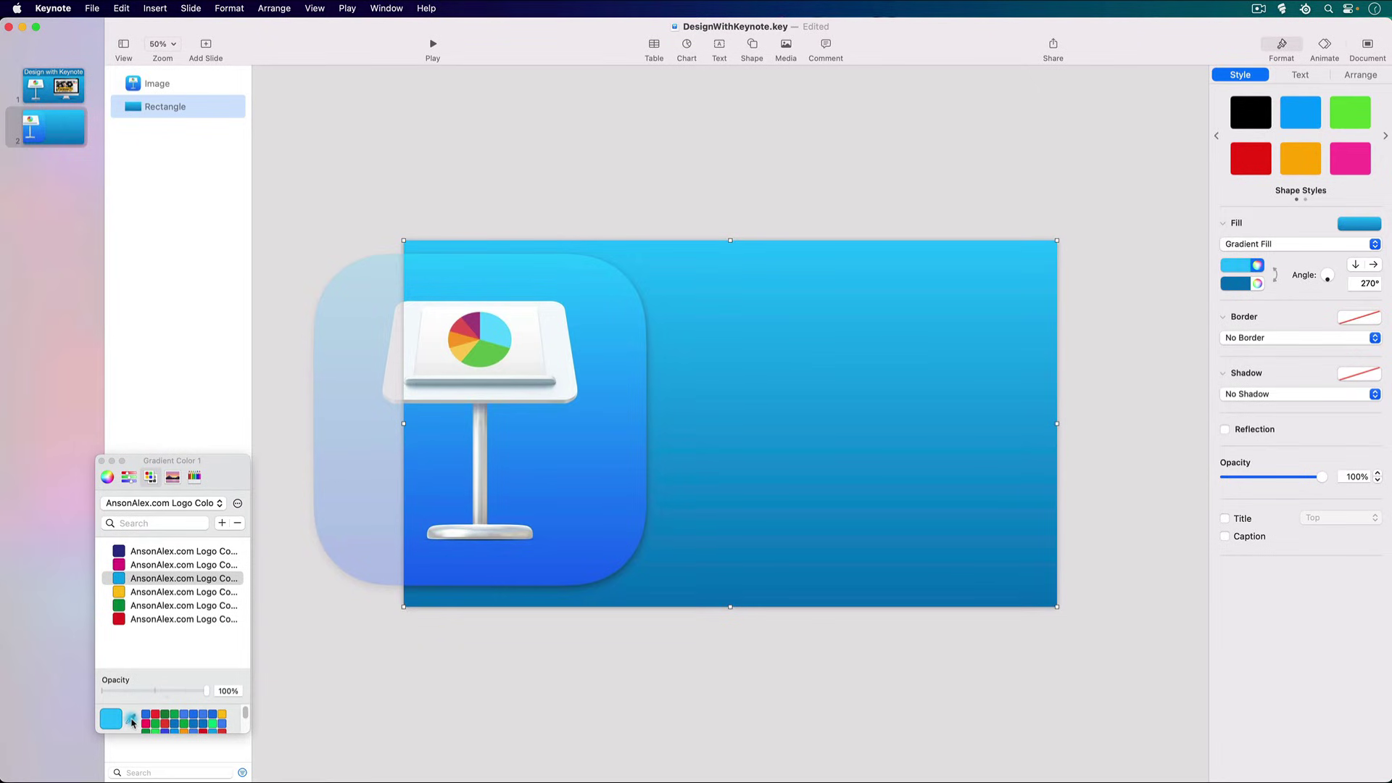
left_click(131, 721)
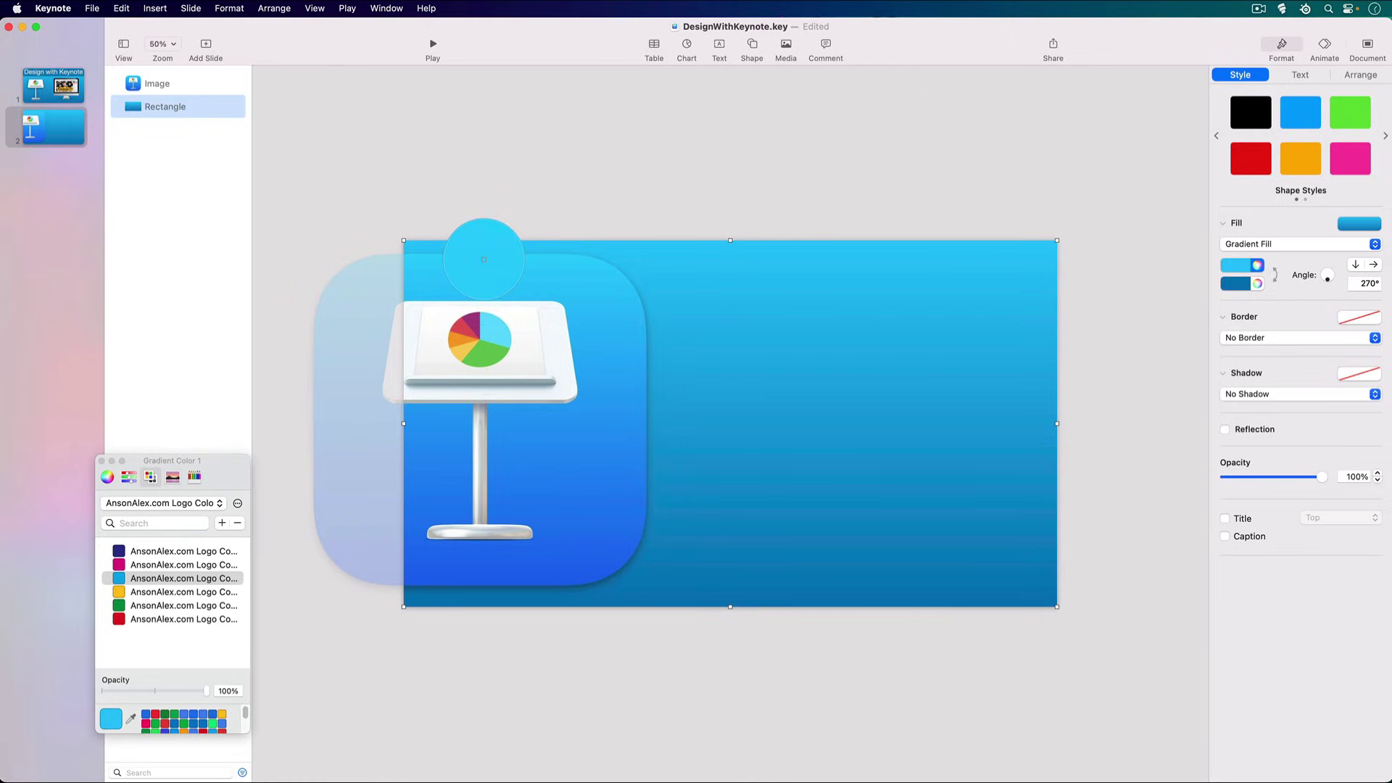
left_click(483, 259)
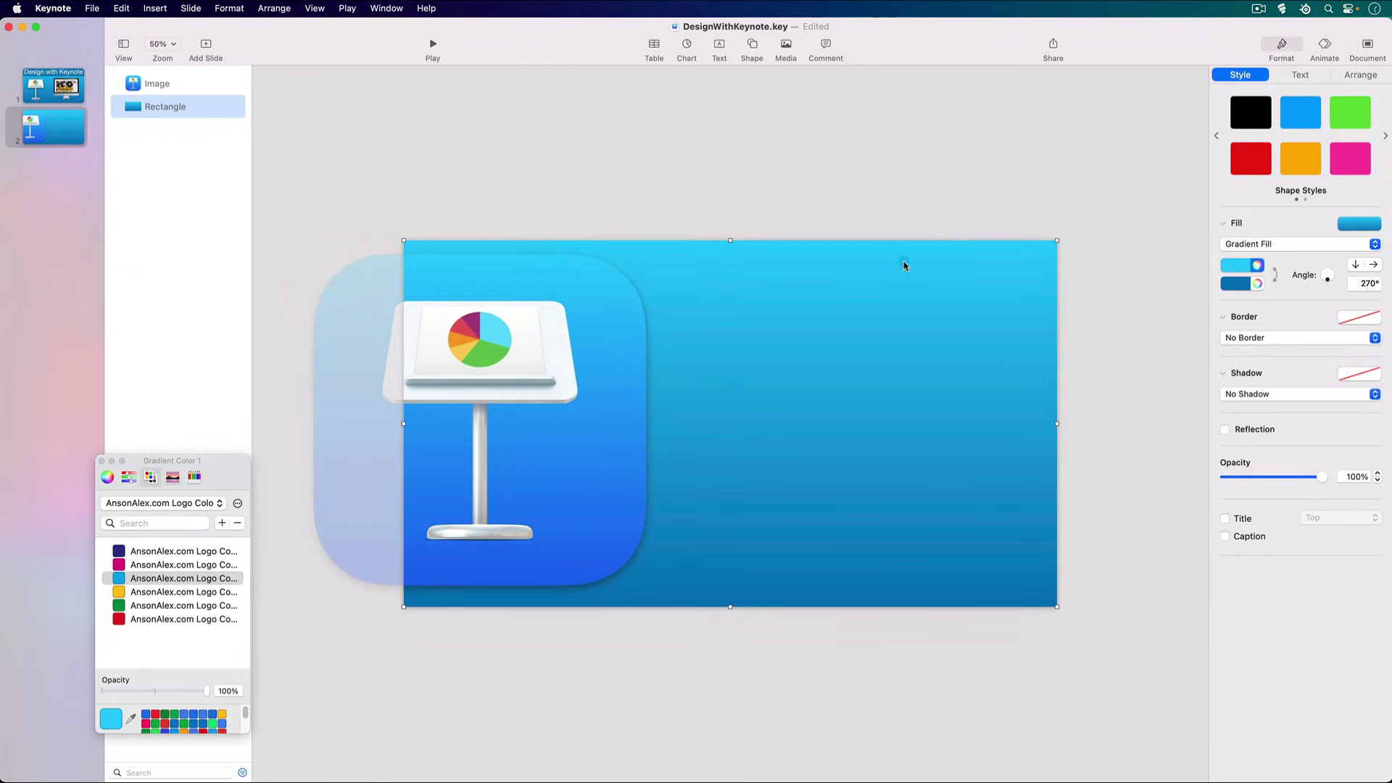
left_click(1258, 284)
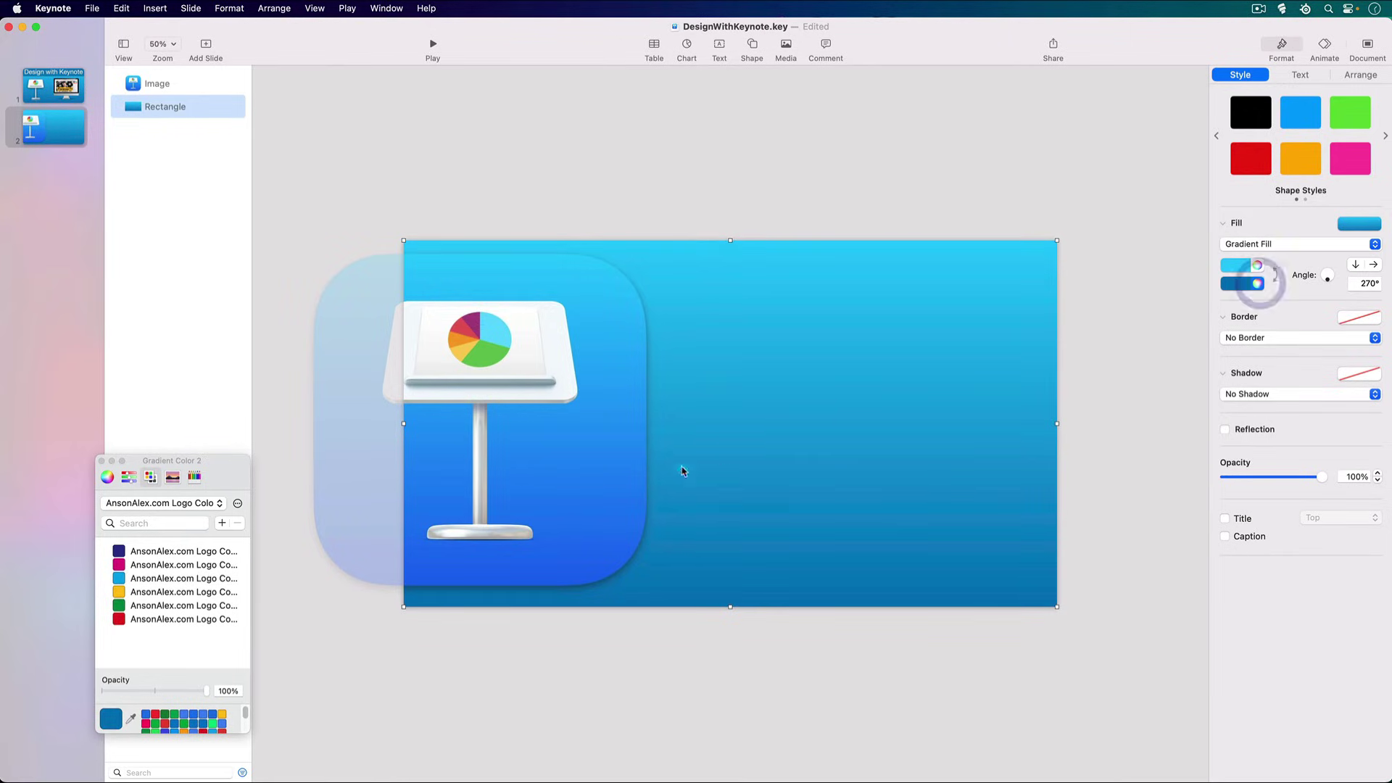
left_click(128, 721)
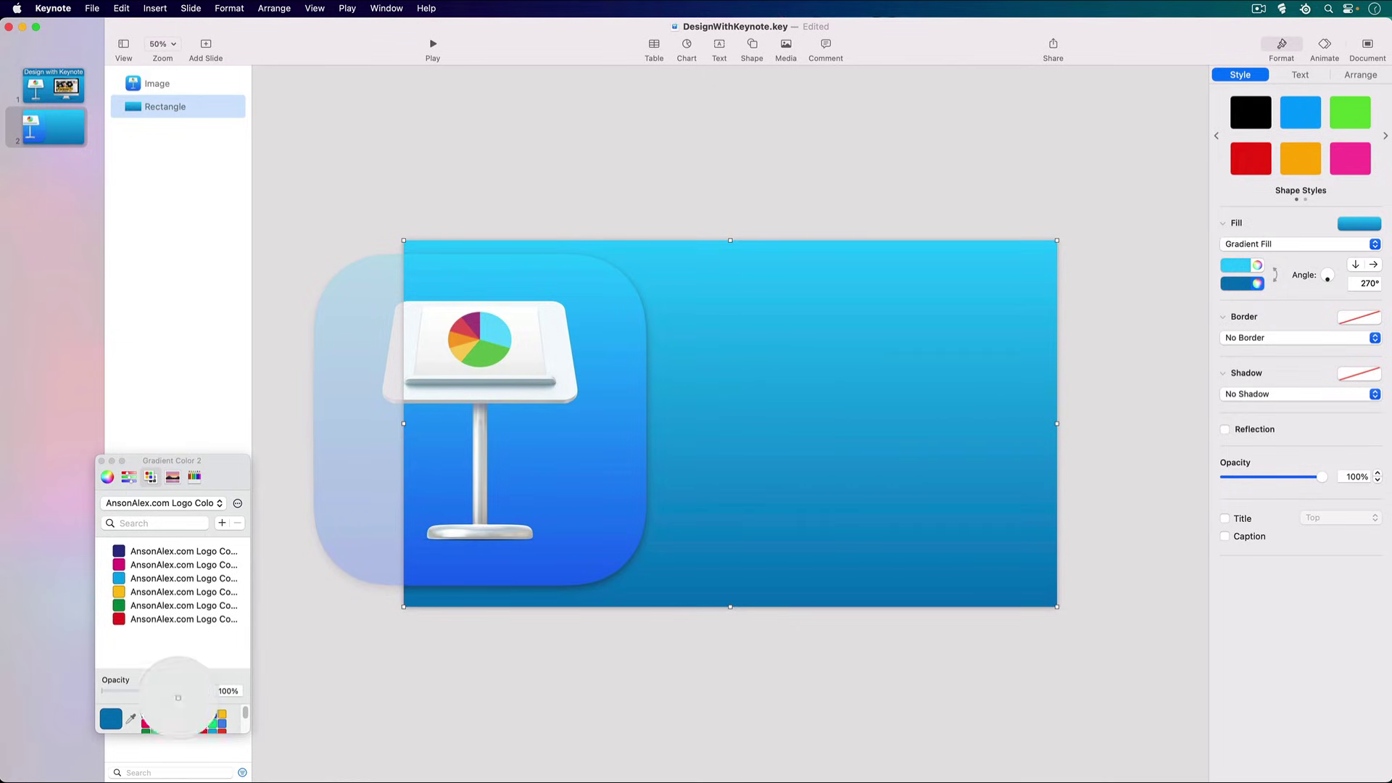
left_click(499, 576)
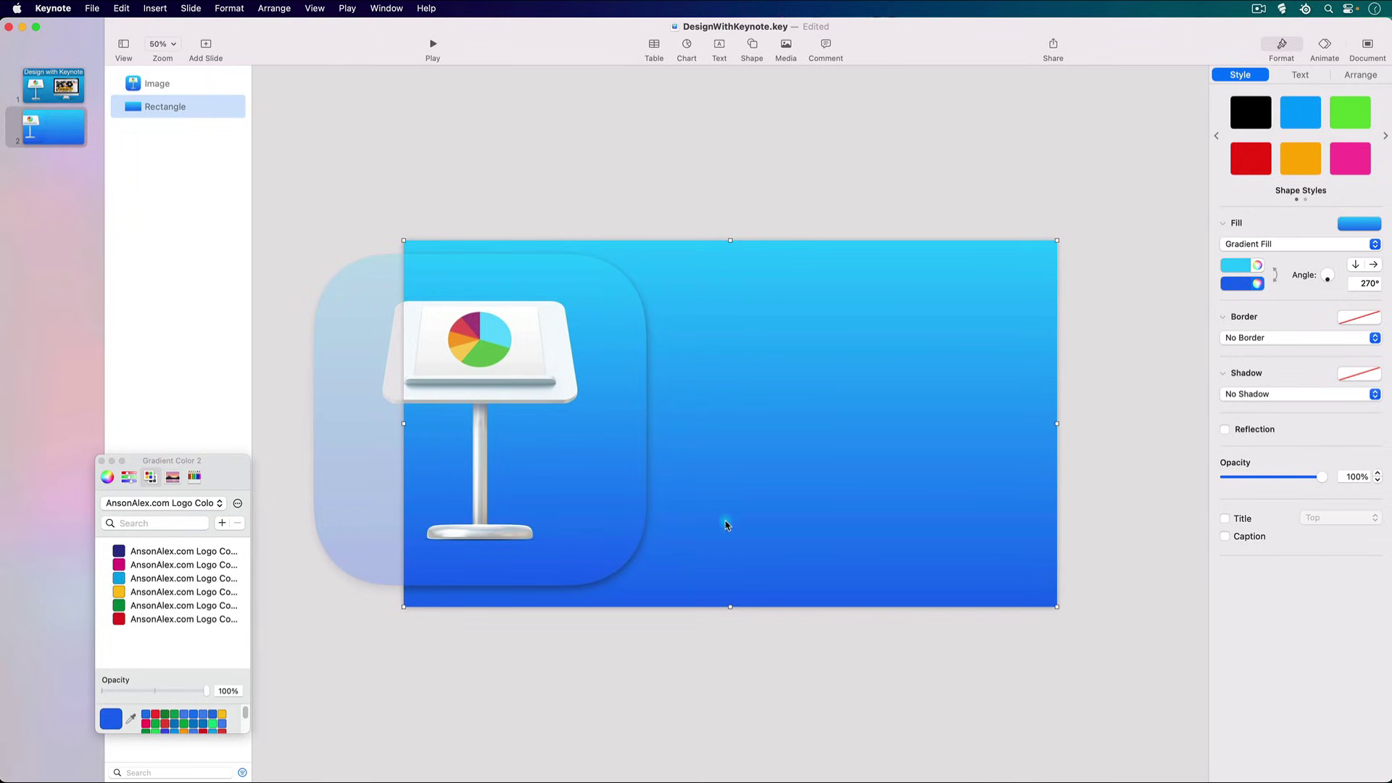
- Move the Keynote icon near the slide's center and remove its blue background so only the lectern remains
left_click_drag(627, 407, 839, 425)
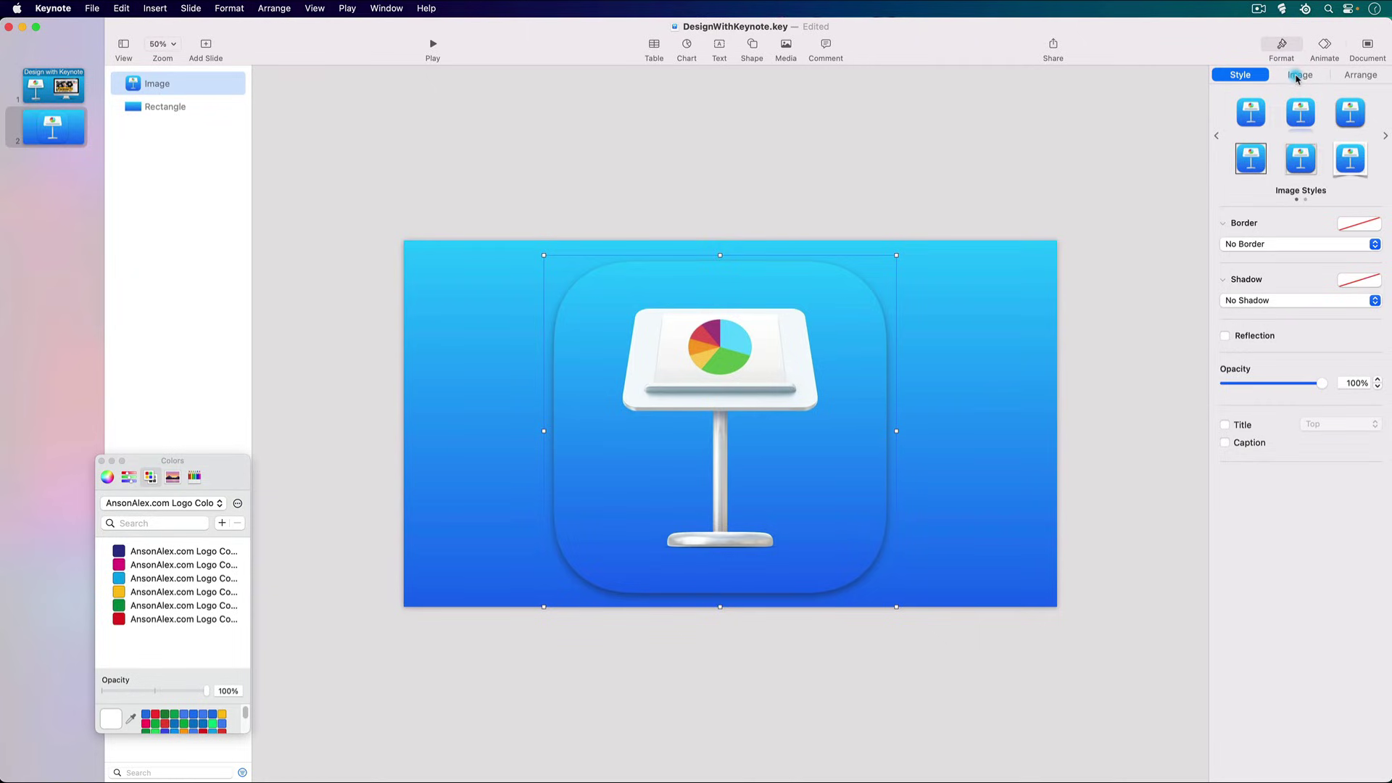
left_click(1296, 76)
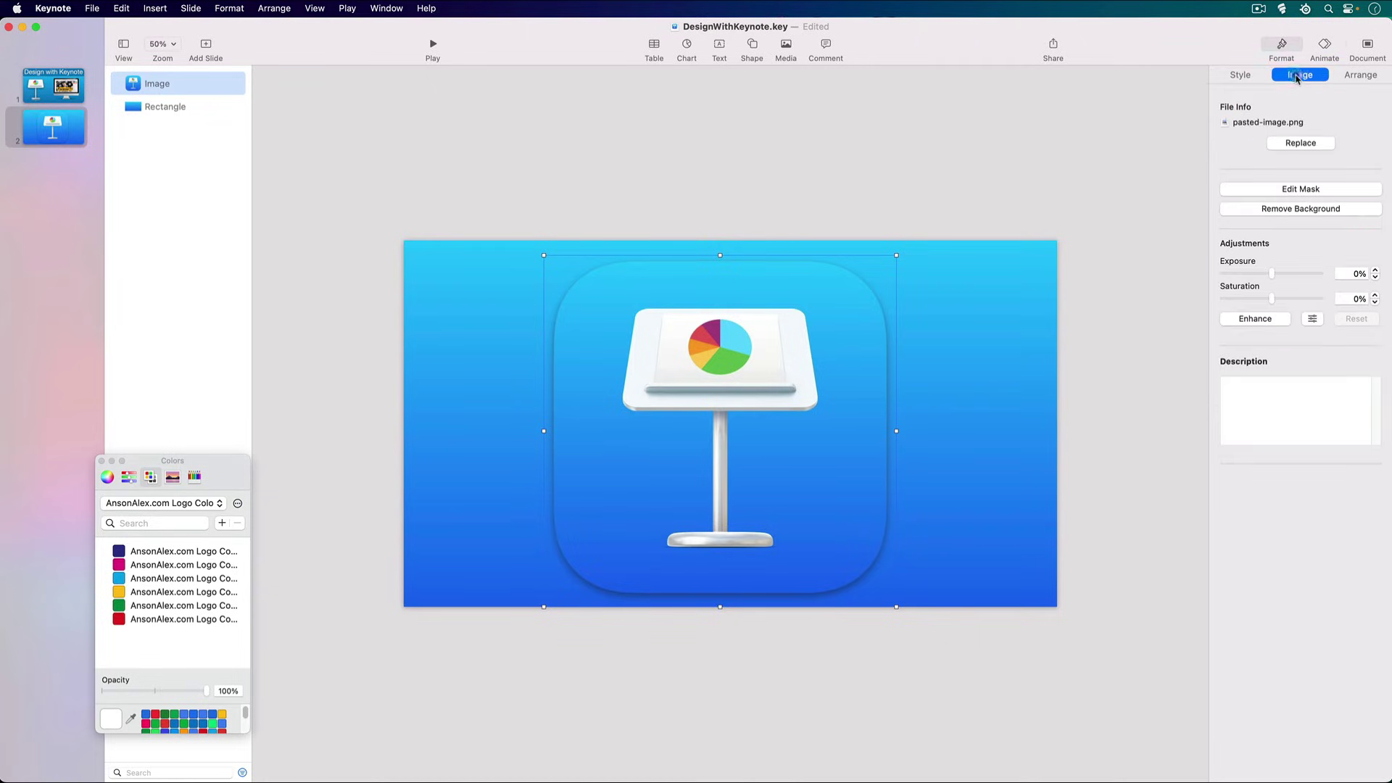
left_click(1285, 209)
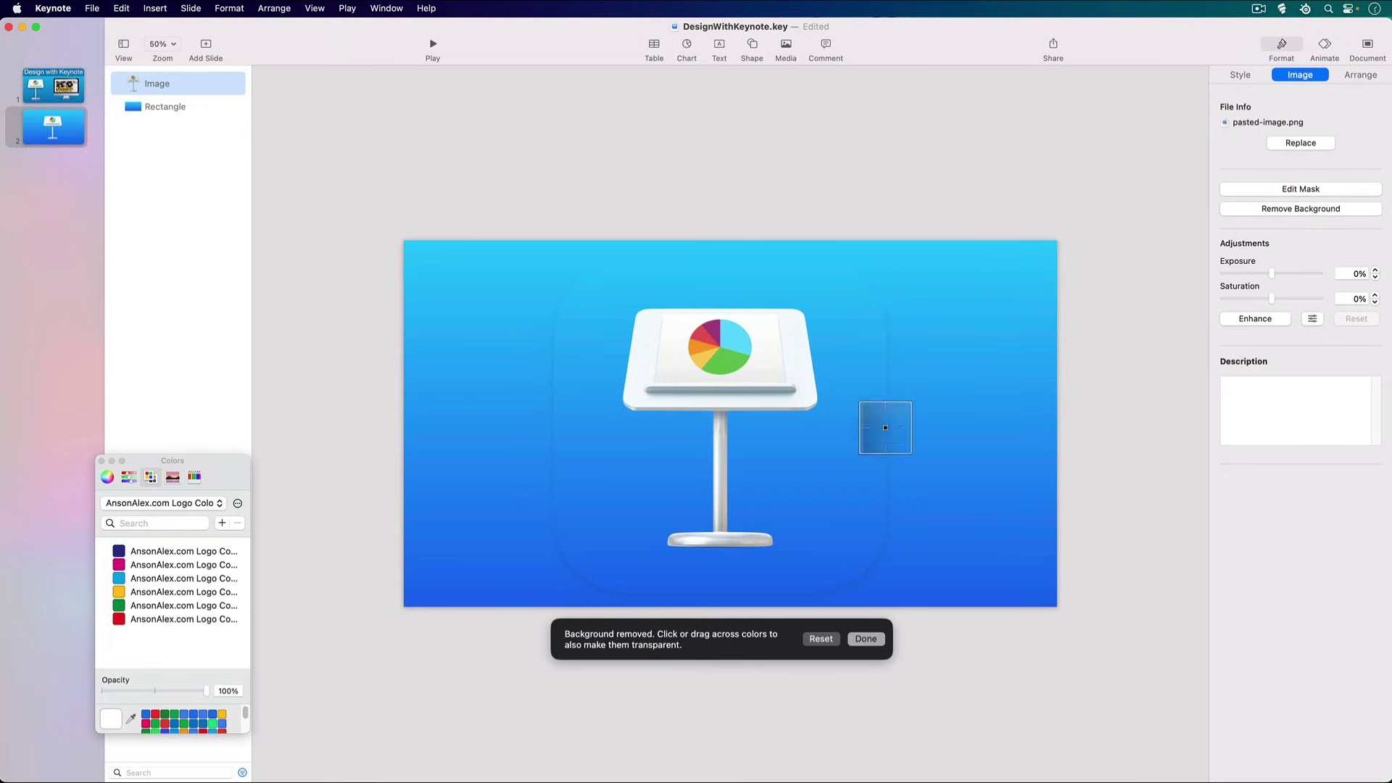
left_click_drag(791, 483, 841, 486)
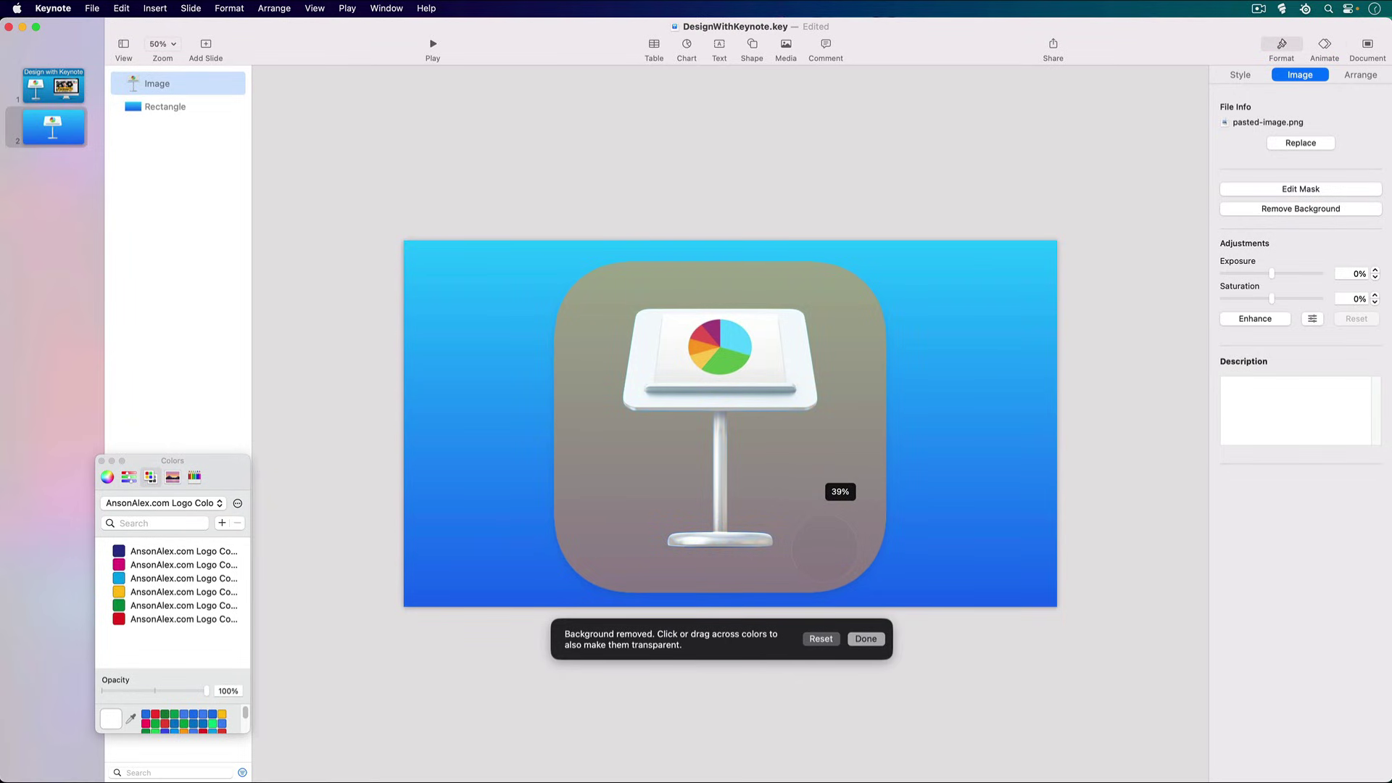
left_click_drag(824, 548, 831, 511)
left_click(866, 639)
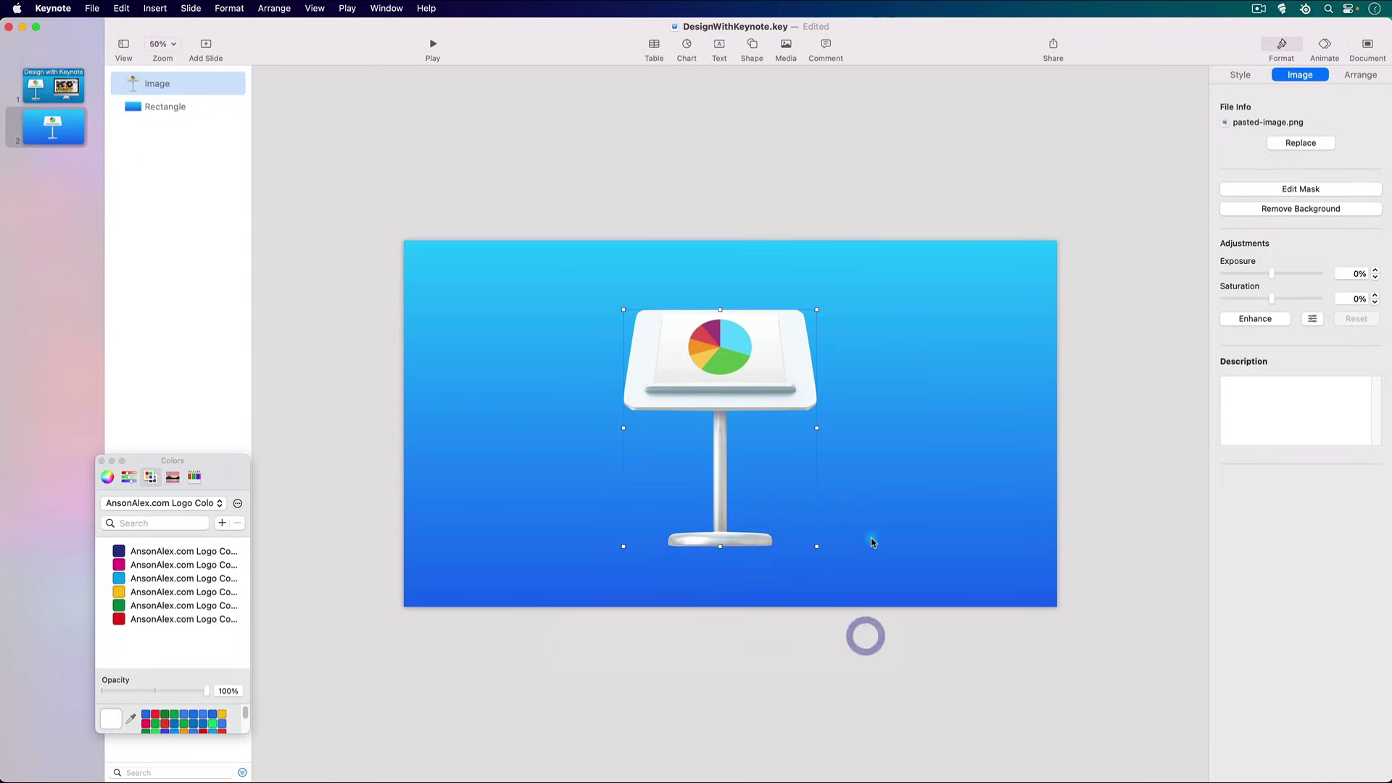
left_click(998, 146)
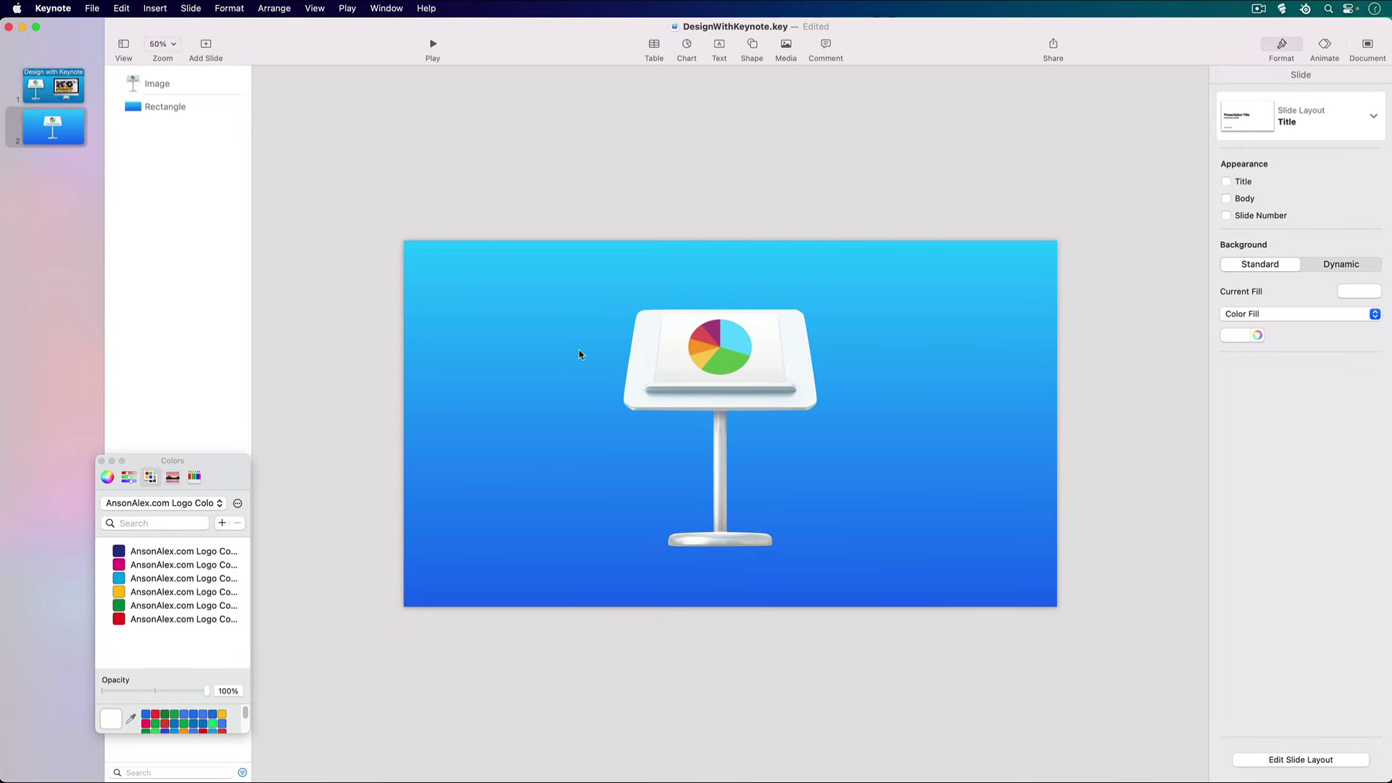
- Nudge the lectern image slightly toward the slide's center and deselect it
mouse_move(682, 379)
left_mouse_down()
mouse_move(693, 391)
mouse_move(692, 374)
left_mouse_up()
left_click(951, 368)
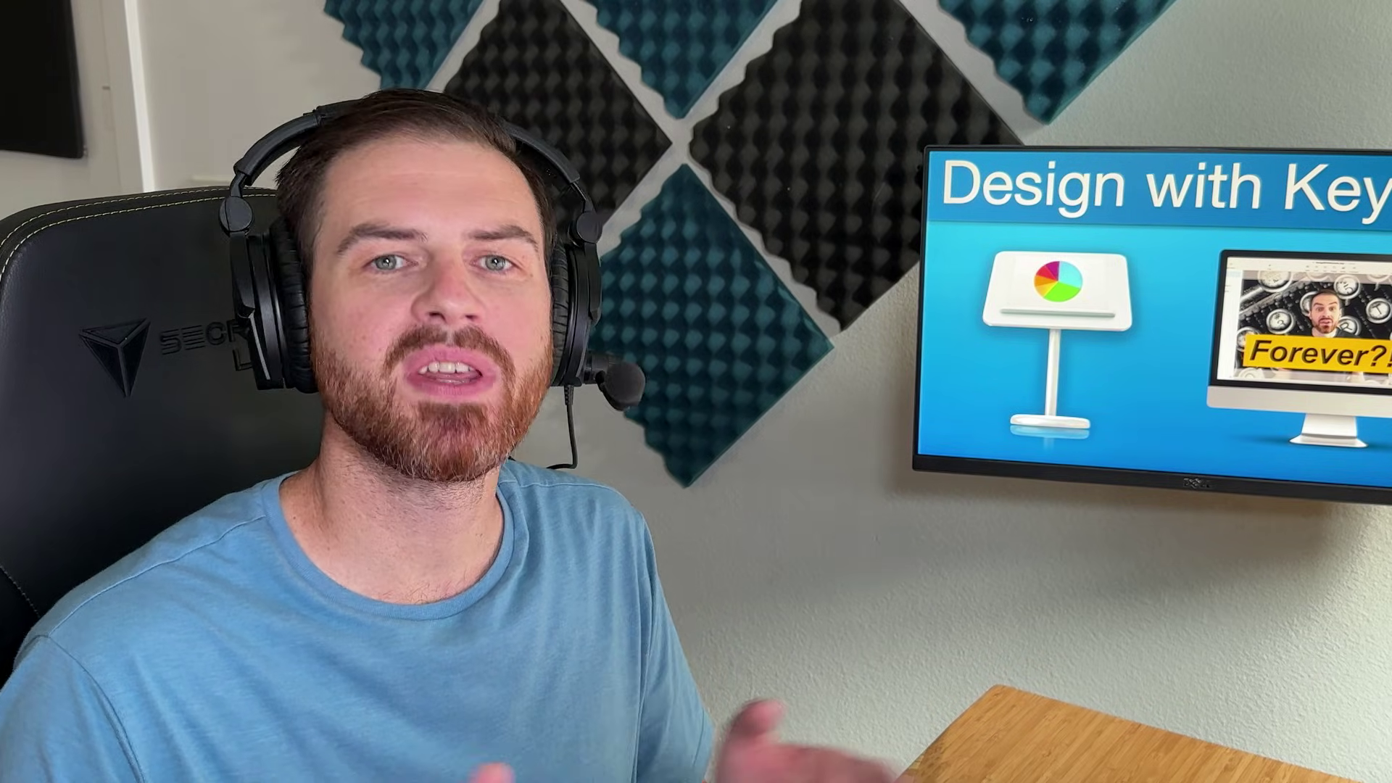